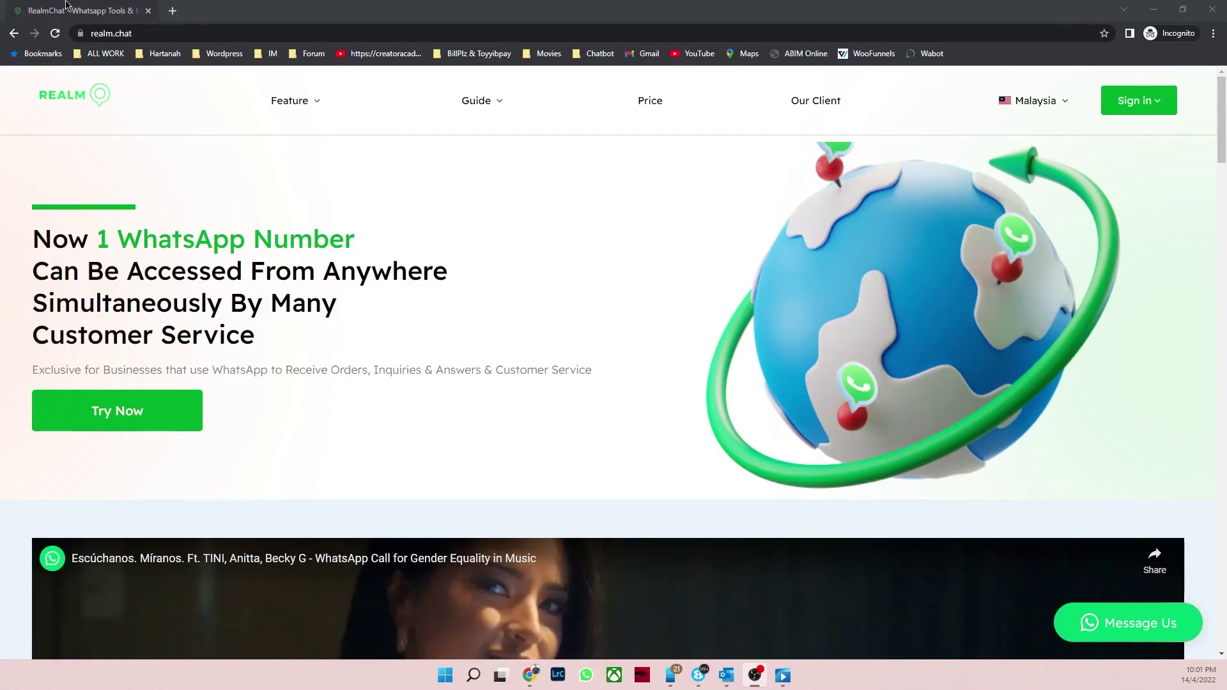
Step: Scroll down the realm.chat page to the FAQ section
left_click_drag(150, 35, 83, 33)
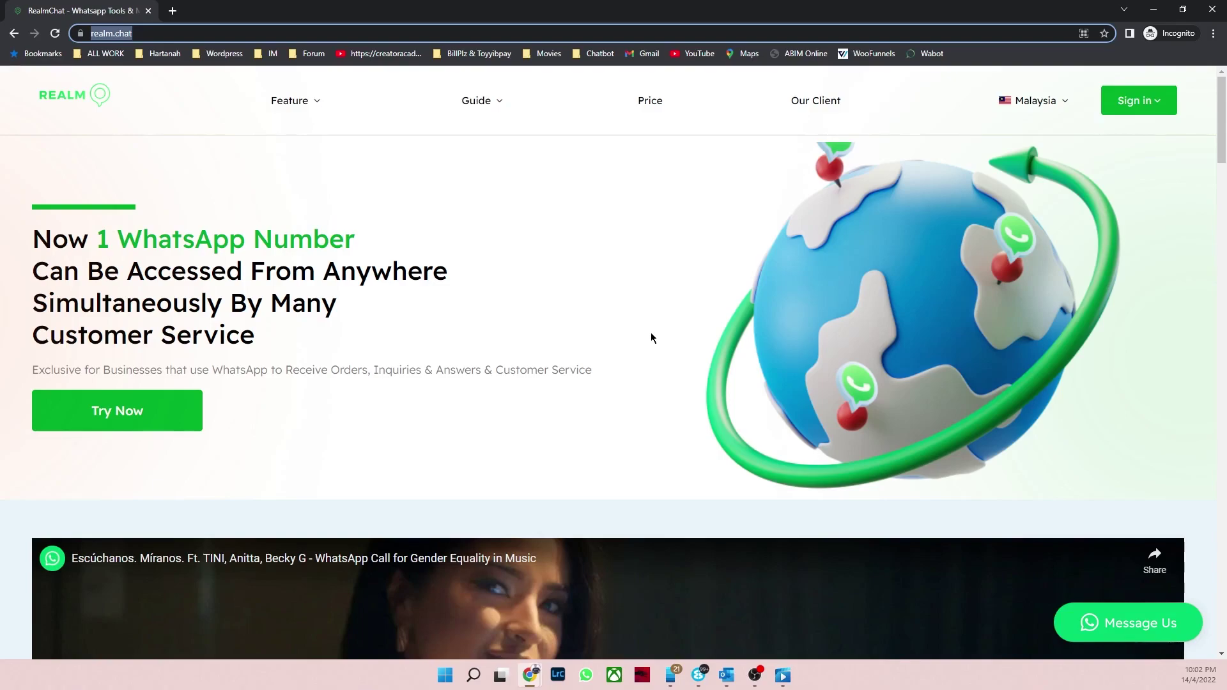
scroll(652, 337, "down", 15)
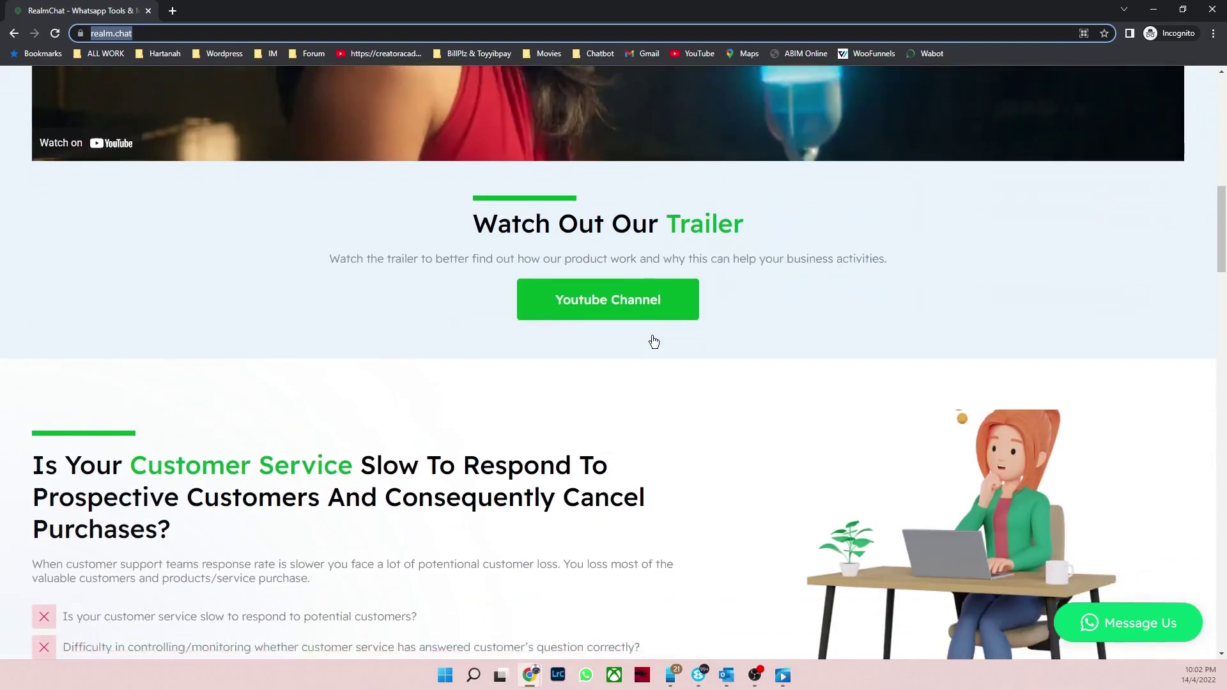
scroll(653, 342, "down", 12)
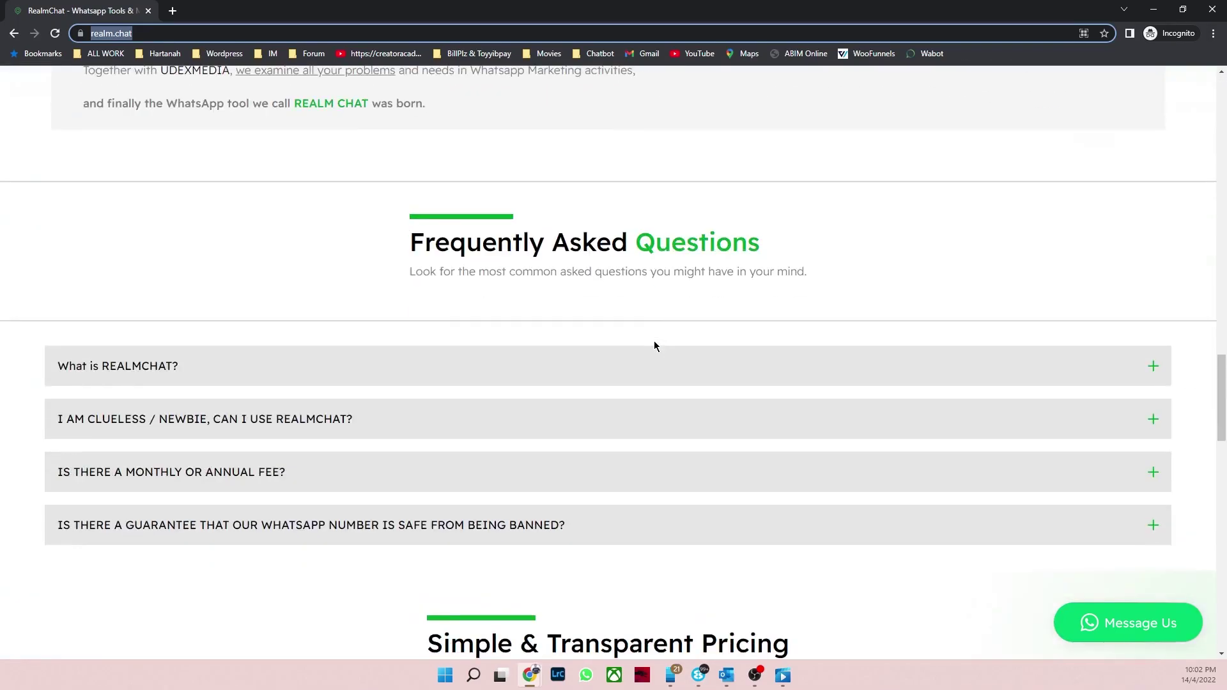
scroll(654, 346, "down", 1)
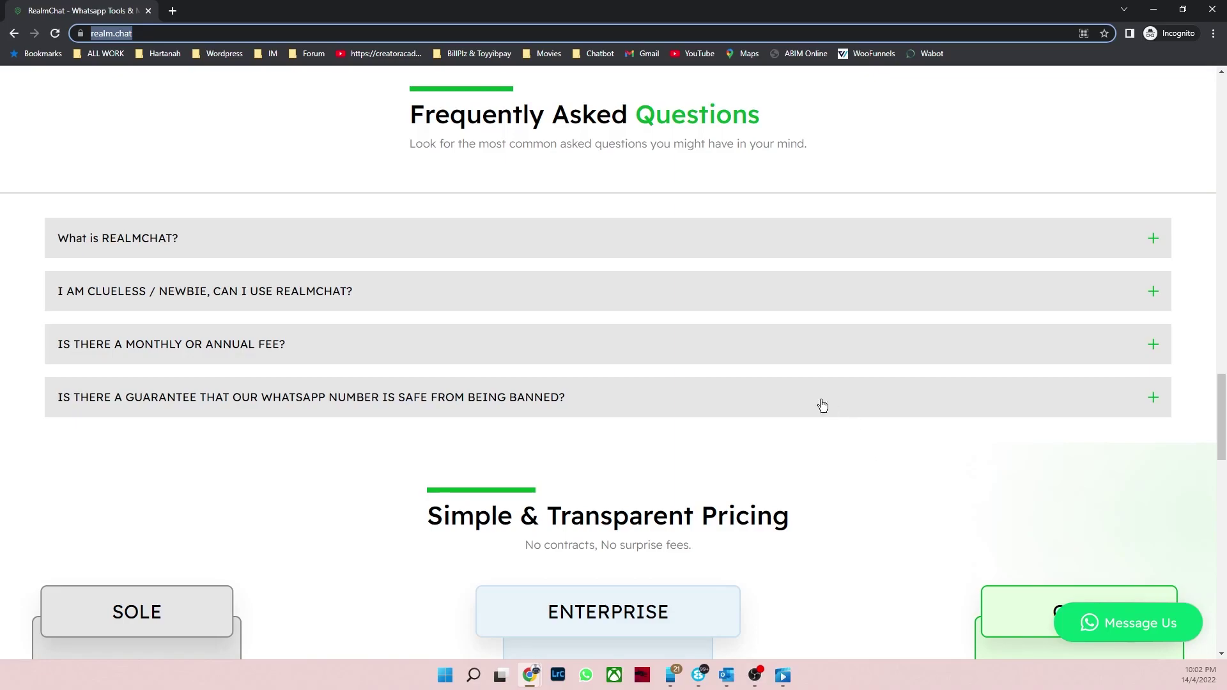
Step: Expand and collapse the FAQ answer about getting banned, then show the desktop
left_click(491, 400)
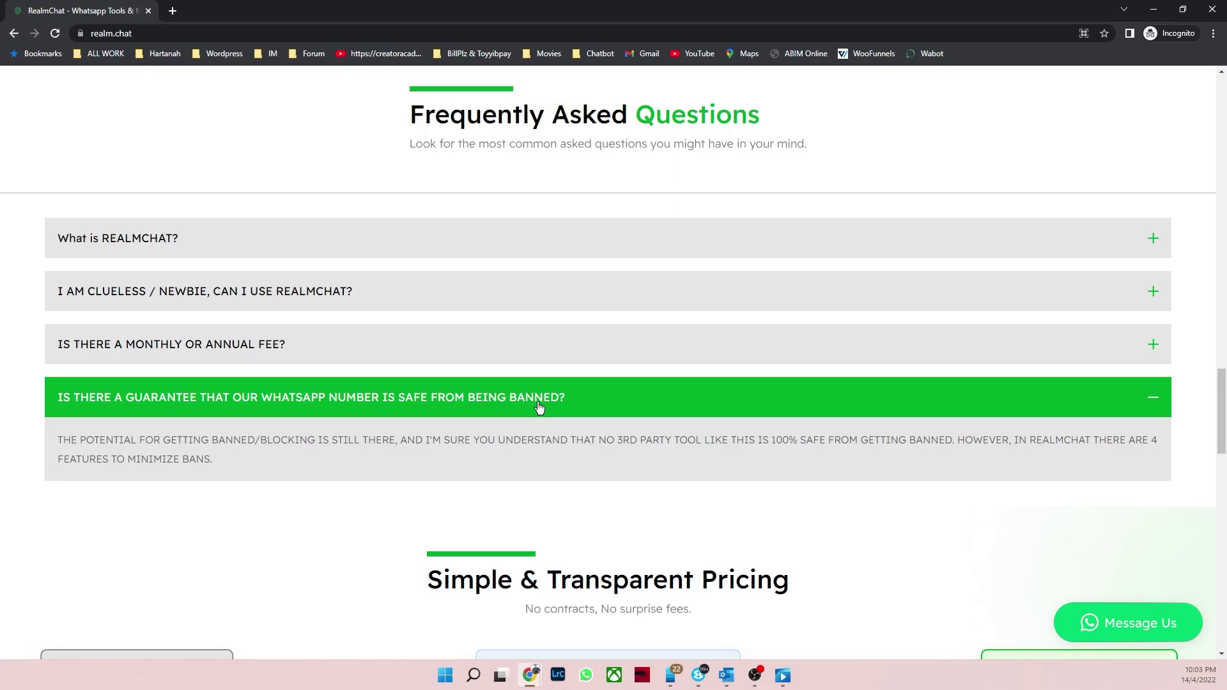
left_click(541, 407)
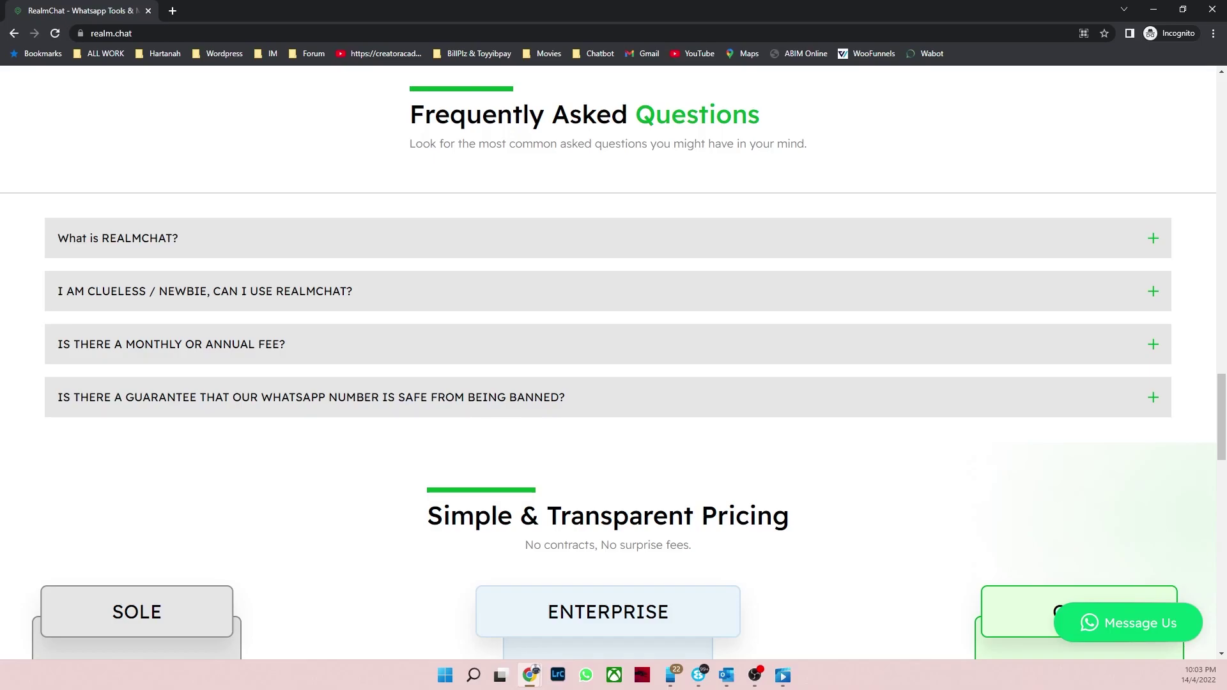
key("super+d")
key("super+d")
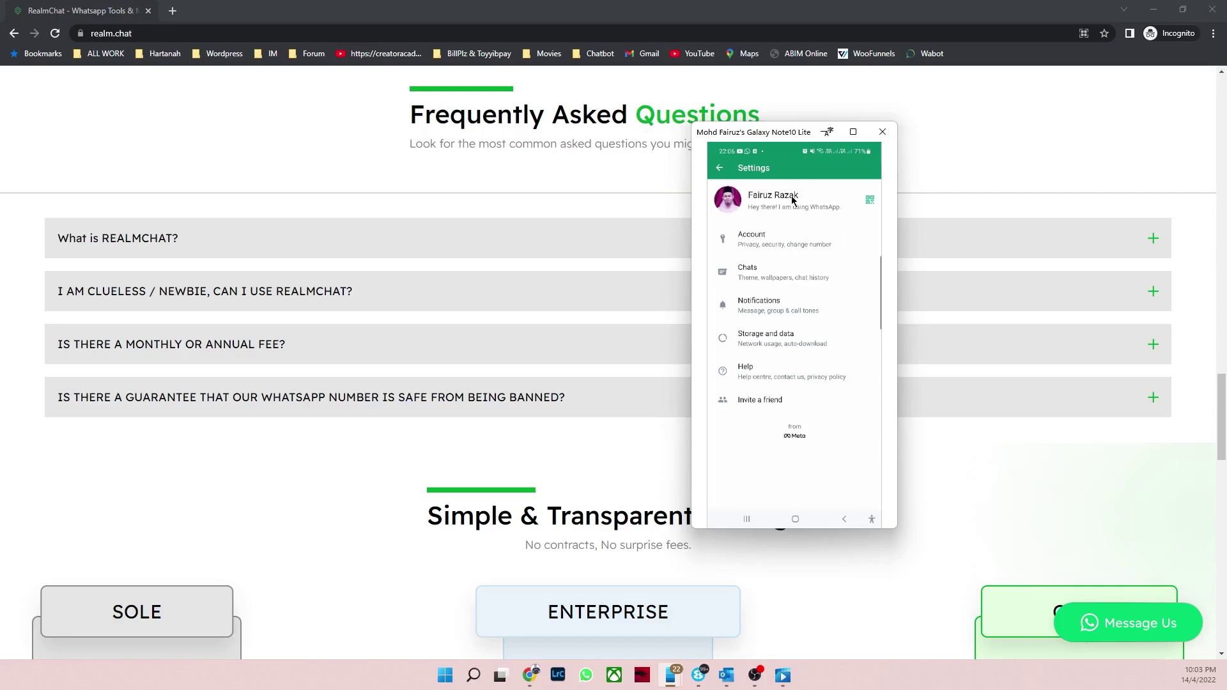
Step: View WhatsApp's Storage and data > Network usage on the phone mirror, then move the mirror off-screen
left_click(798, 345)
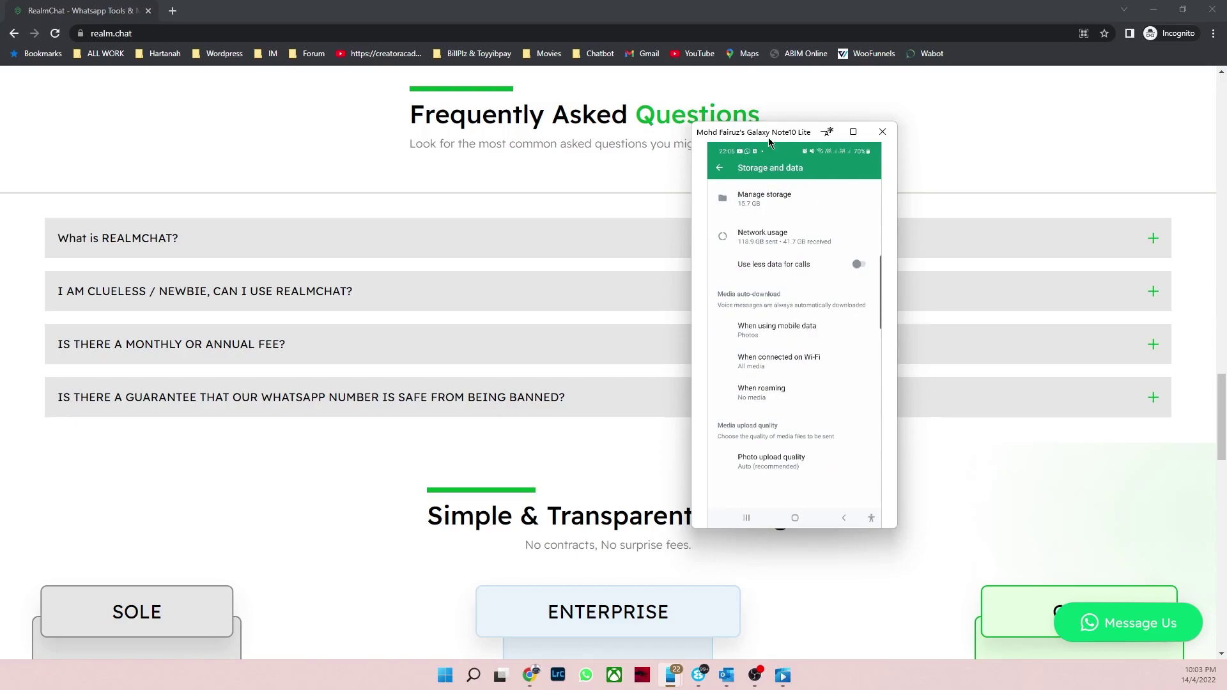
left_click_drag(775, 134, 982, 111)
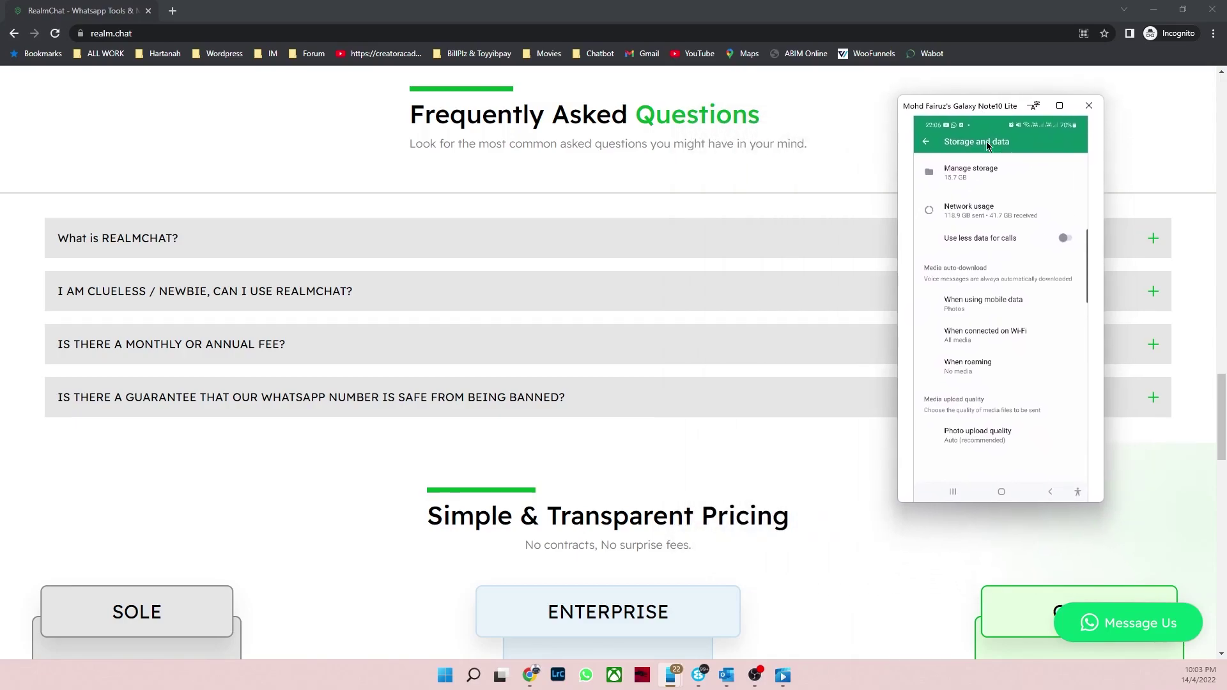
left_click(980, 220)
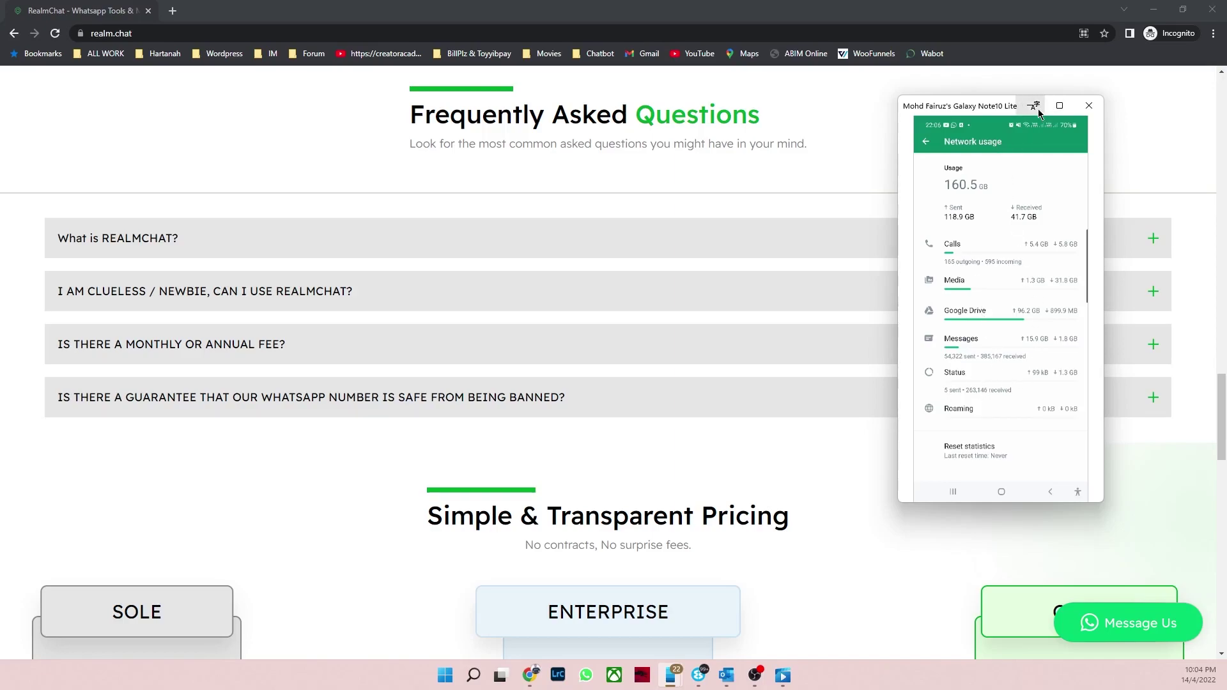
left_click_drag(984, 108, 0, 181)
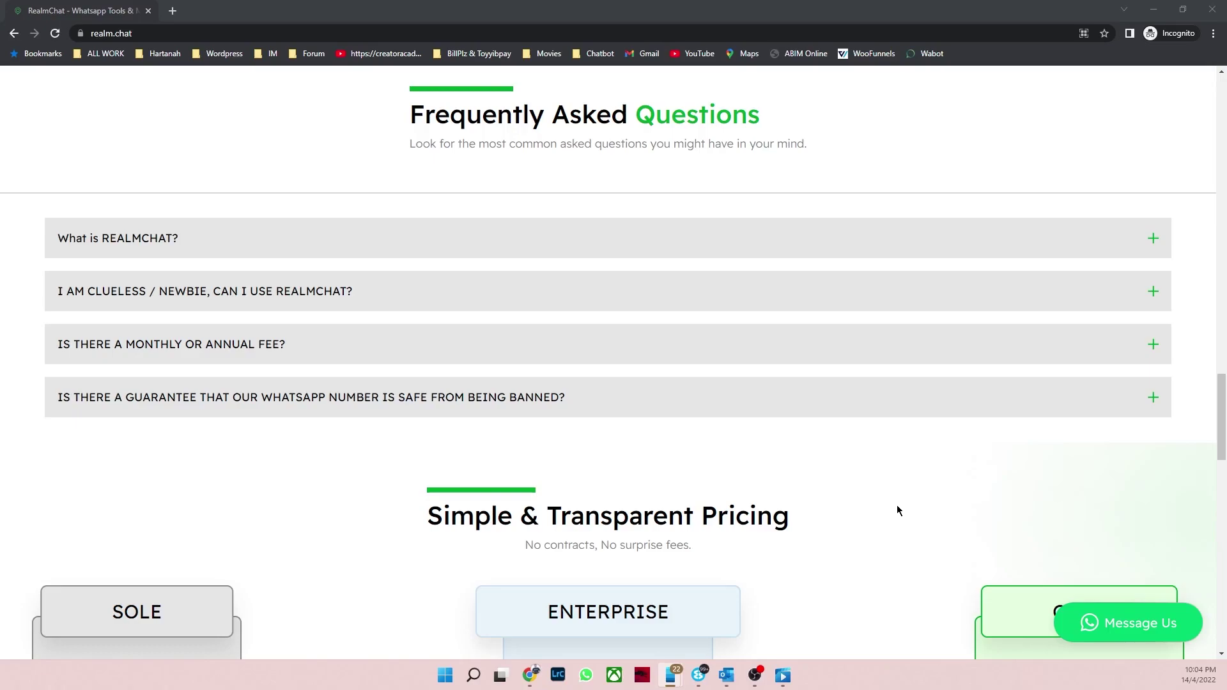
Step: Scroll down to the pricing cards: SOLE RM99.00, ENTERPRISE RM199.00, and CORP
scroll(898, 510, "down", 3)
scroll(898, 510, "down", 2)
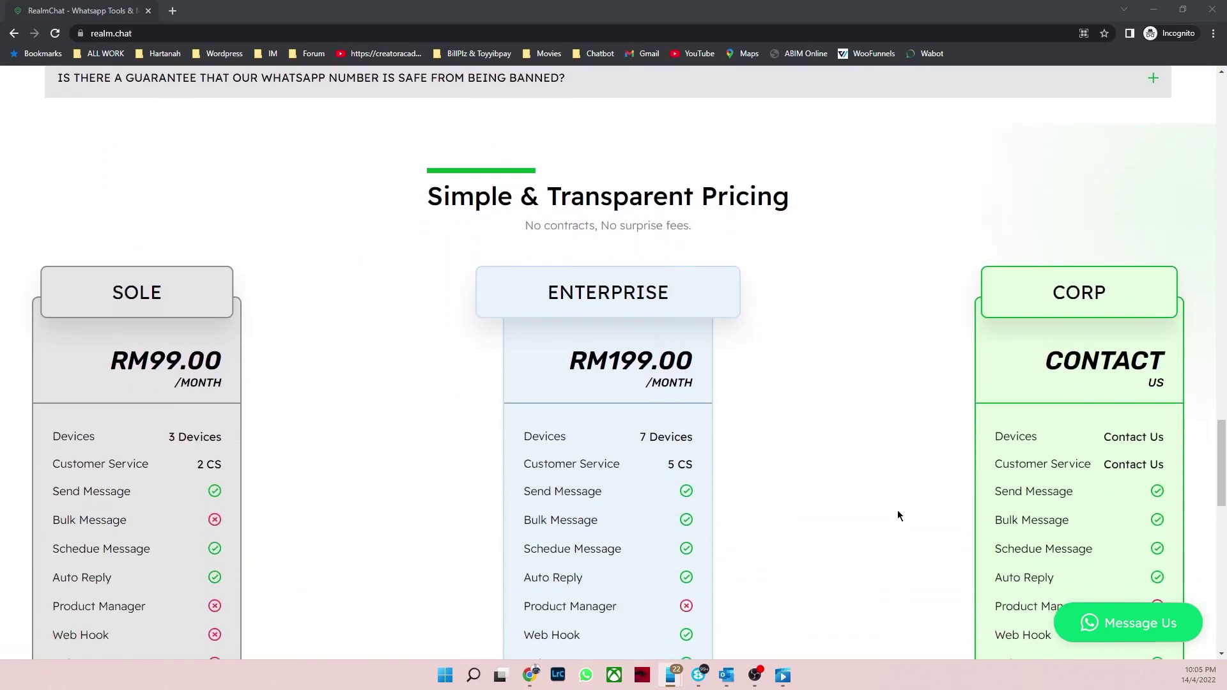
scroll(897, 515, "down", 1)
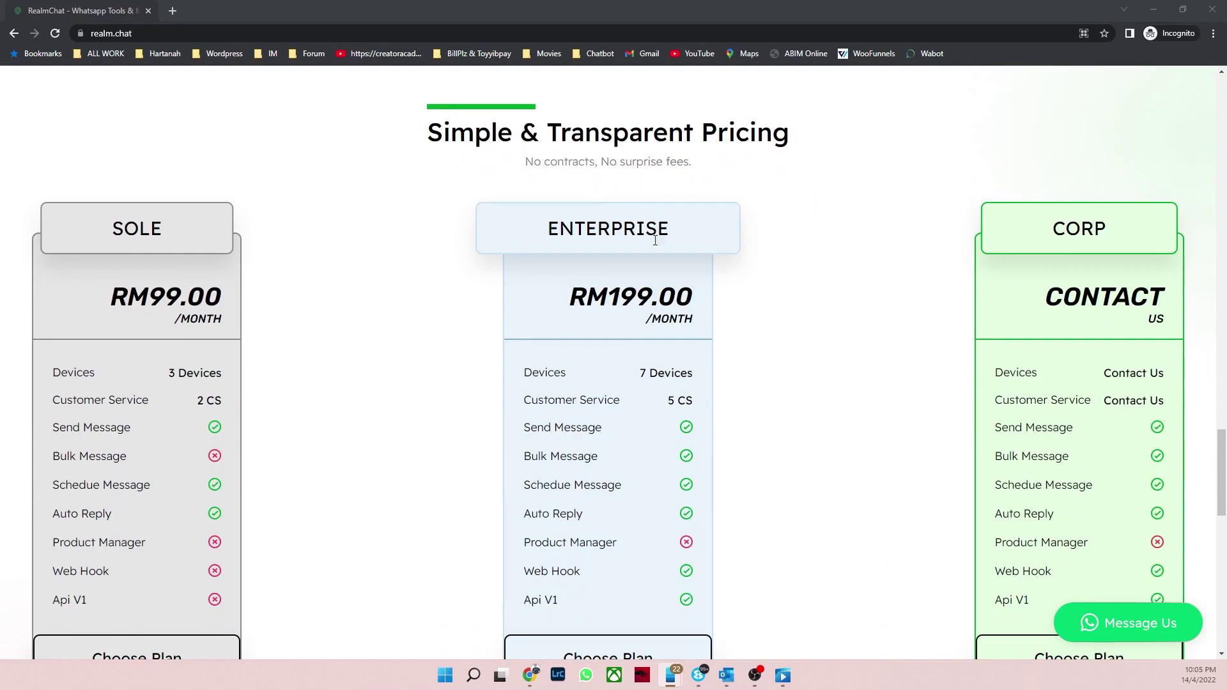
scroll(912, 267, "down", 1)
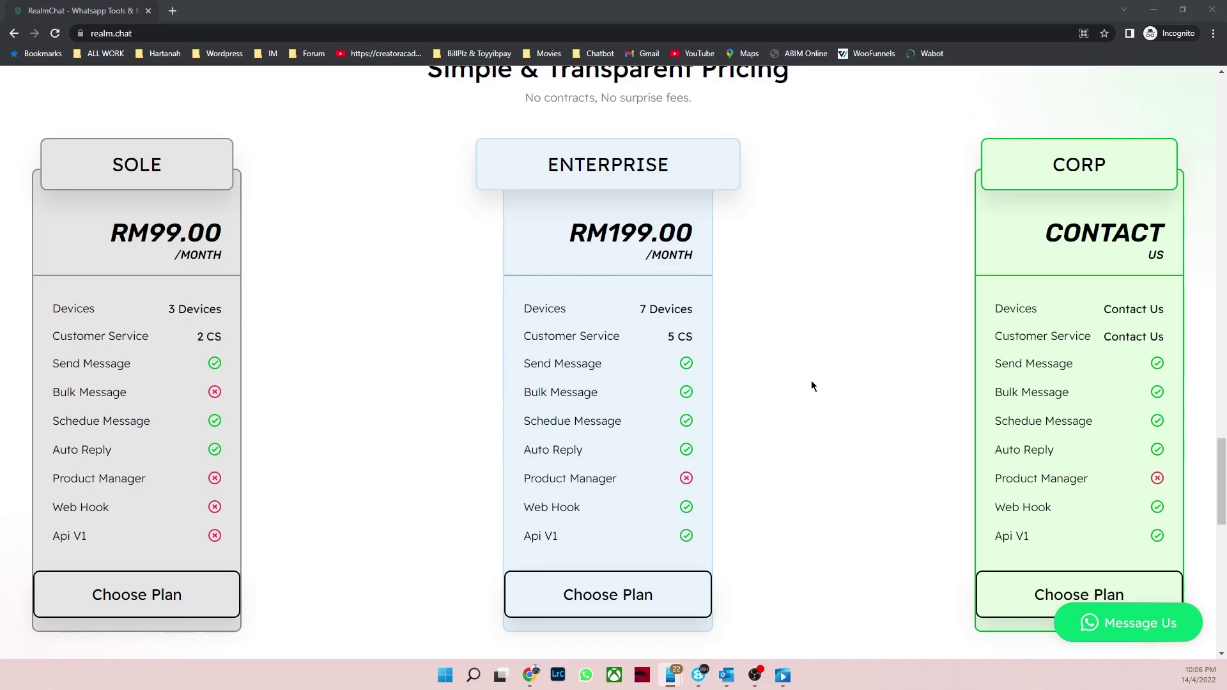
Step: Scroll from the pricing cards back up to the homepage hero section and navigation bar
scroll(812, 384, "down", 1)
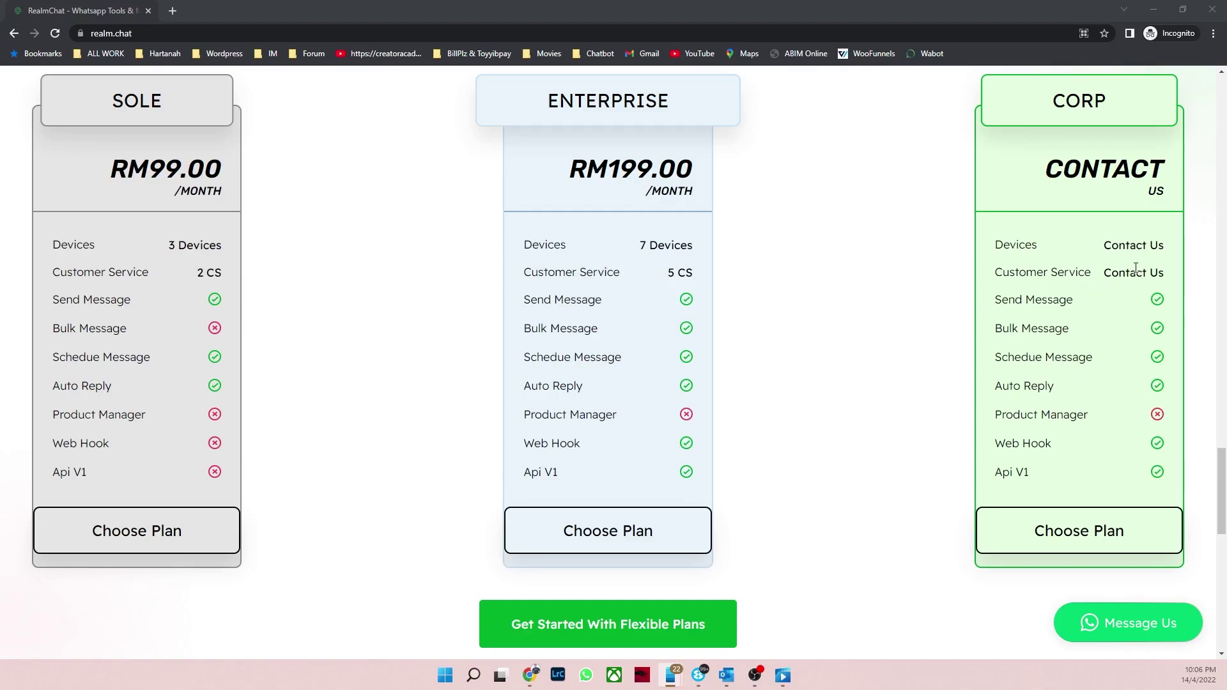
scroll(1139, 267, "down", 1)
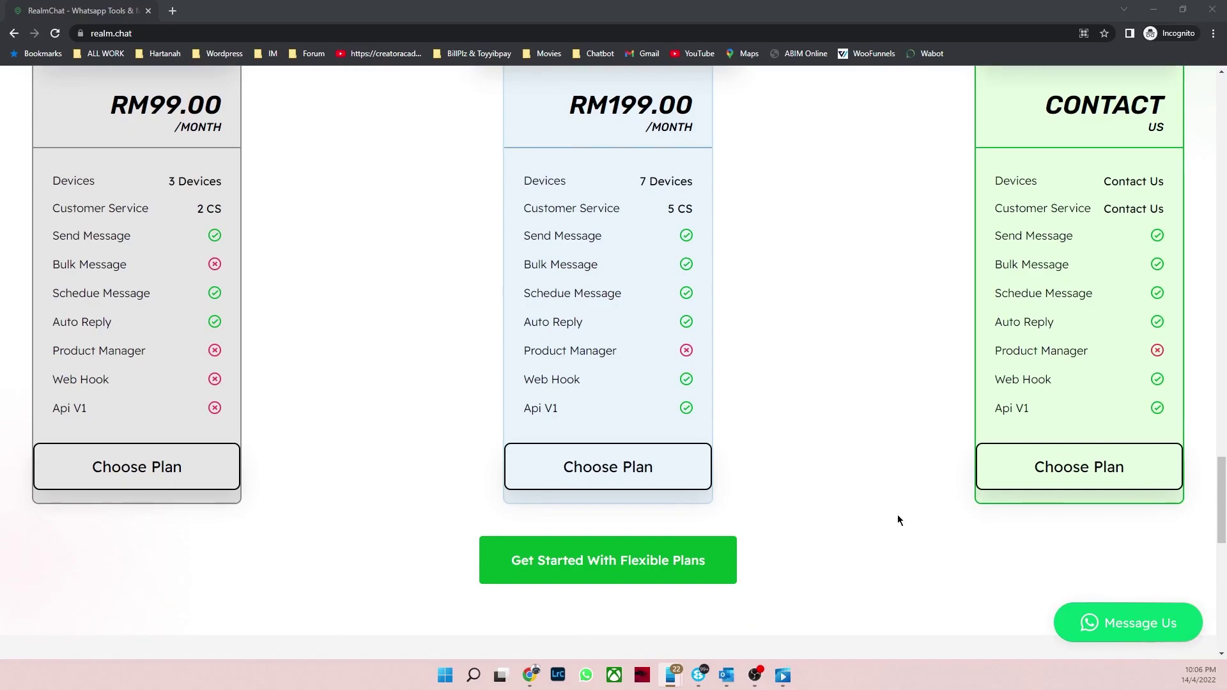
scroll(826, 385, "up", 1)
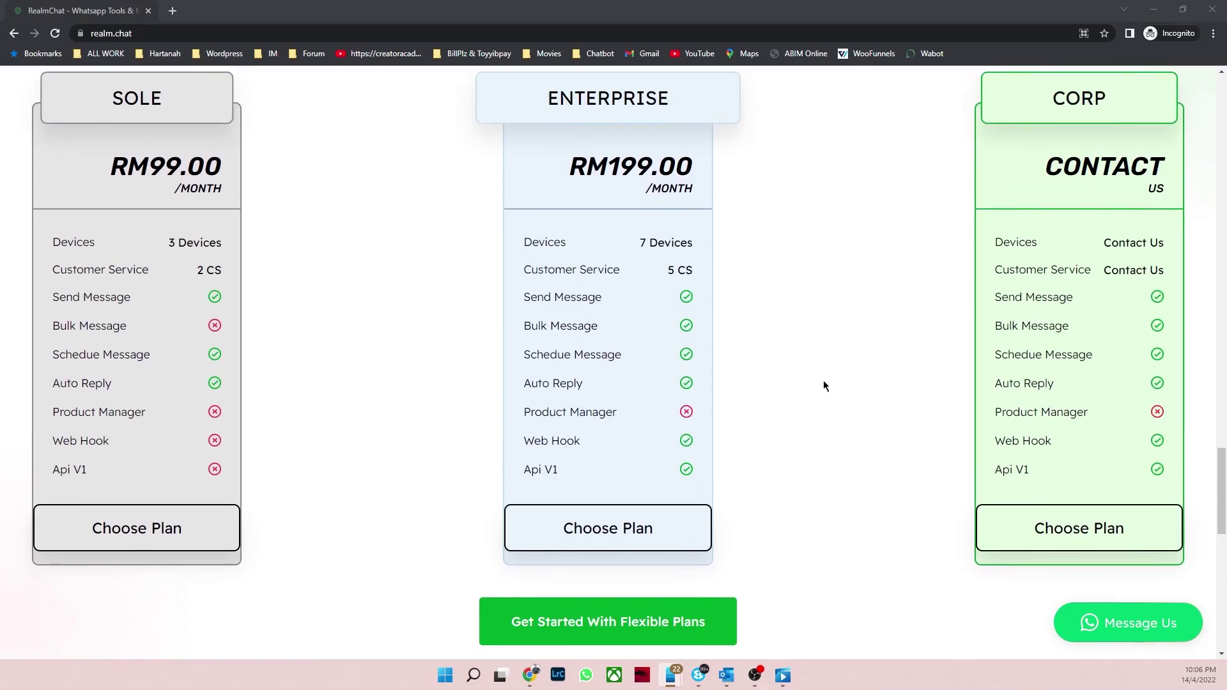
scroll(824, 381, "down", 6)
scroll(874, 416, "up", 10)
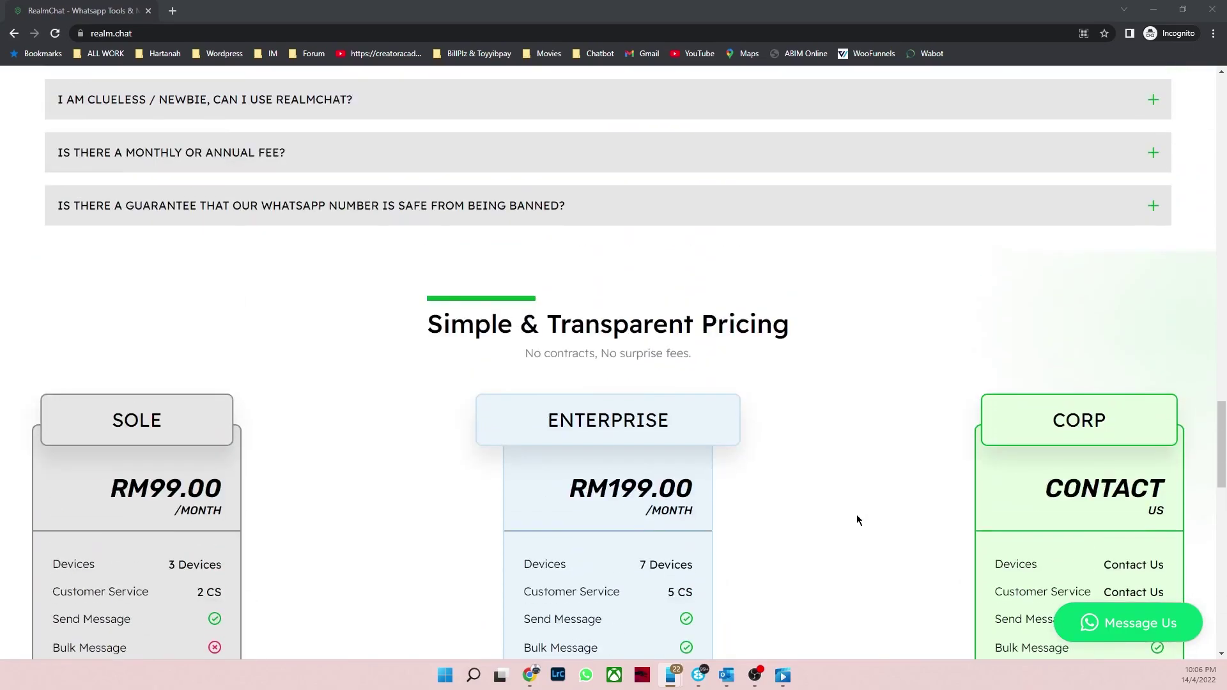
scroll(857, 517, "down", 5)
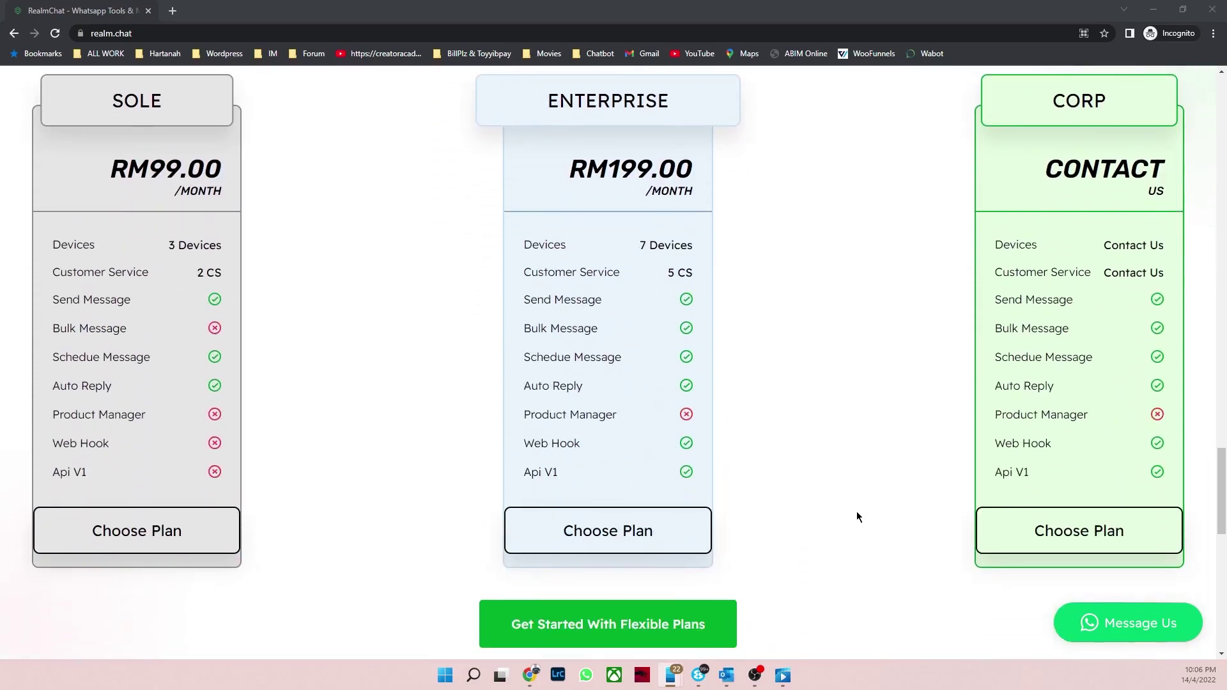
scroll(857, 517, "up", 20)
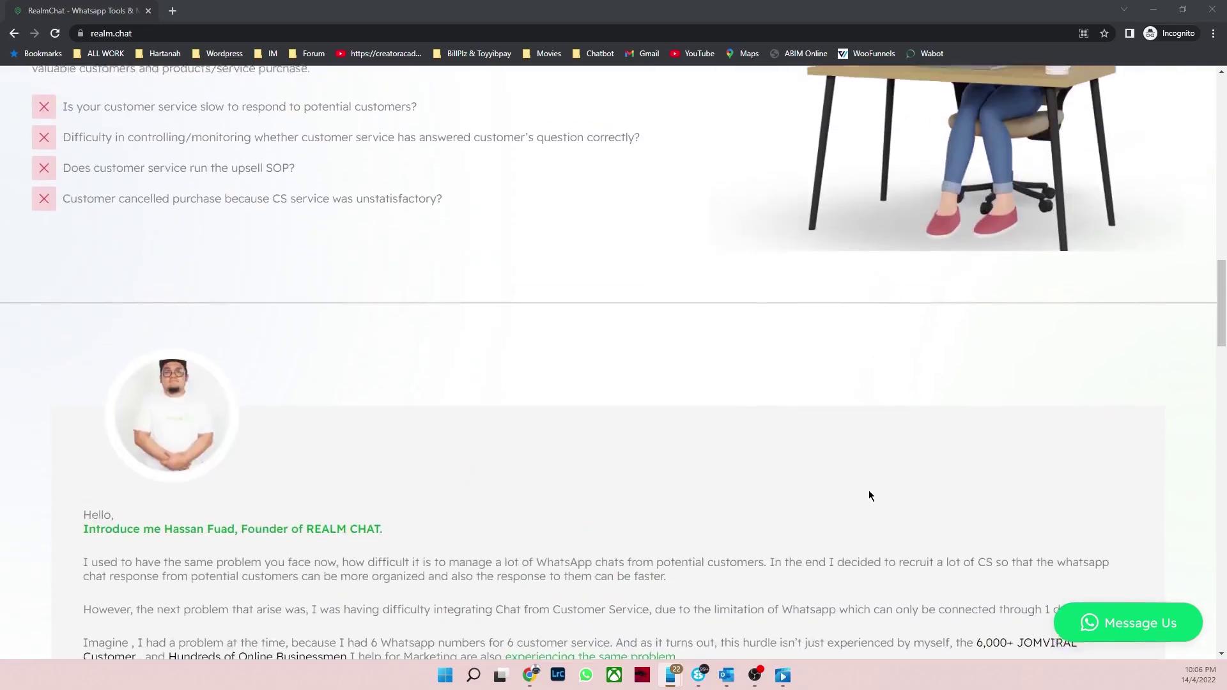
scroll(869, 490, "up", 15)
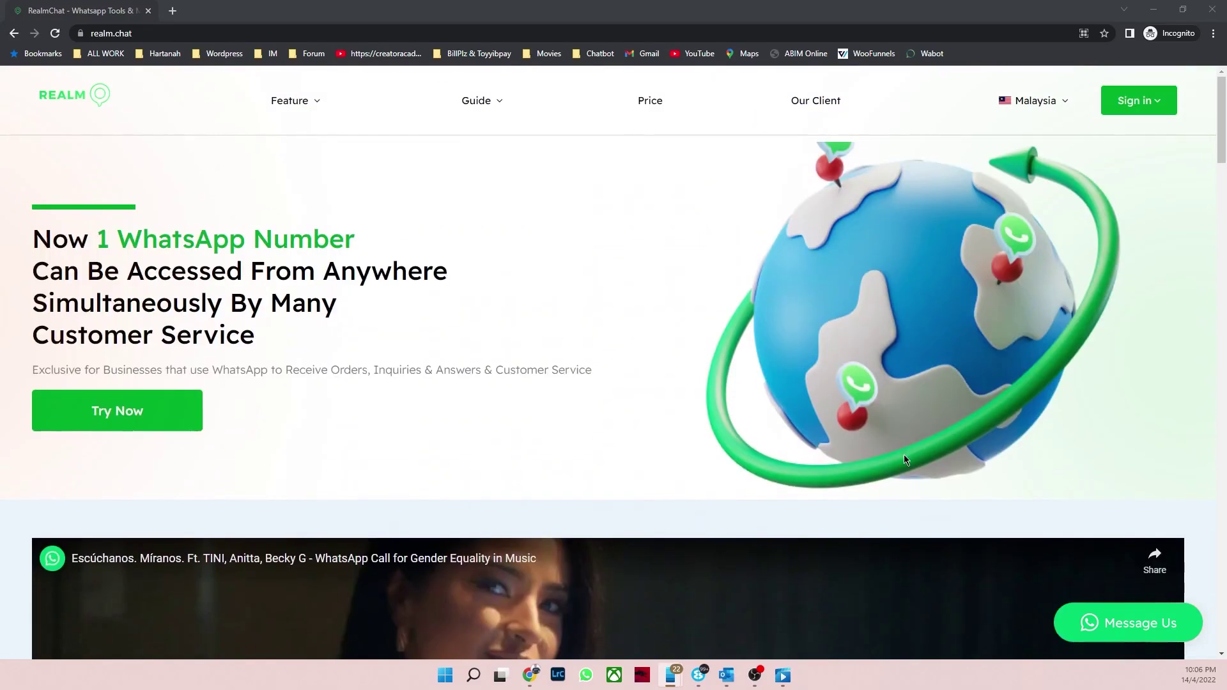
Step: Open the Sign in as a Business Owner login page
left_click(1160, 119)
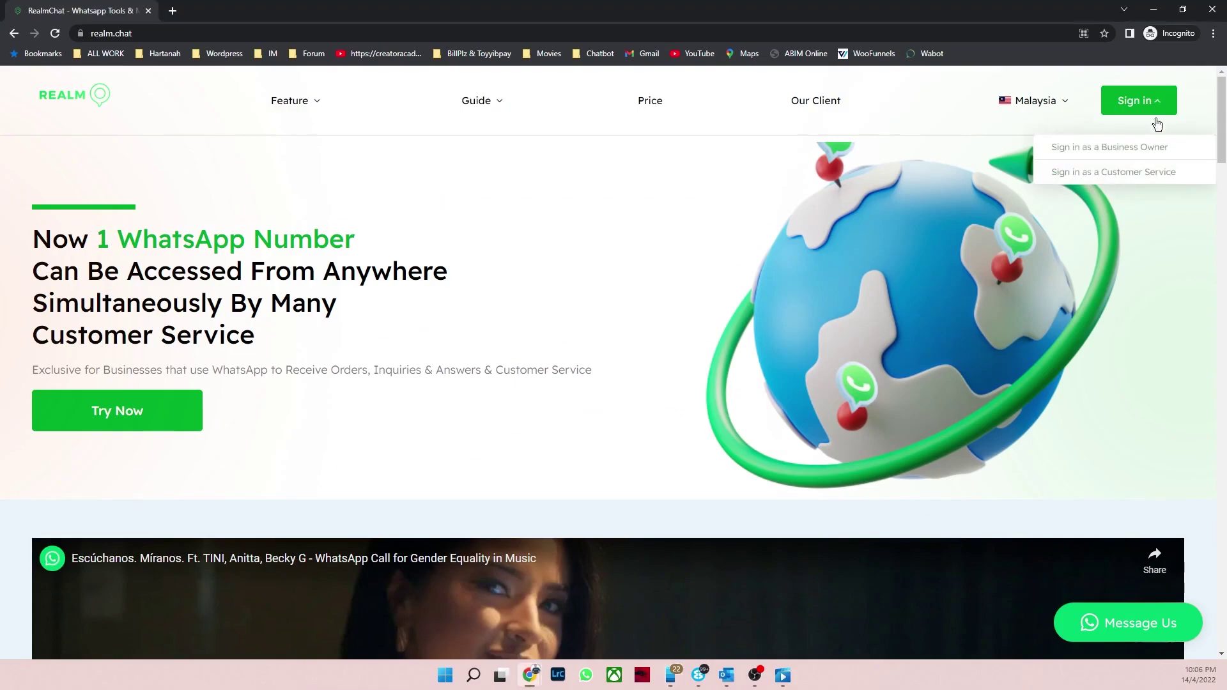
left_click(1138, 153)
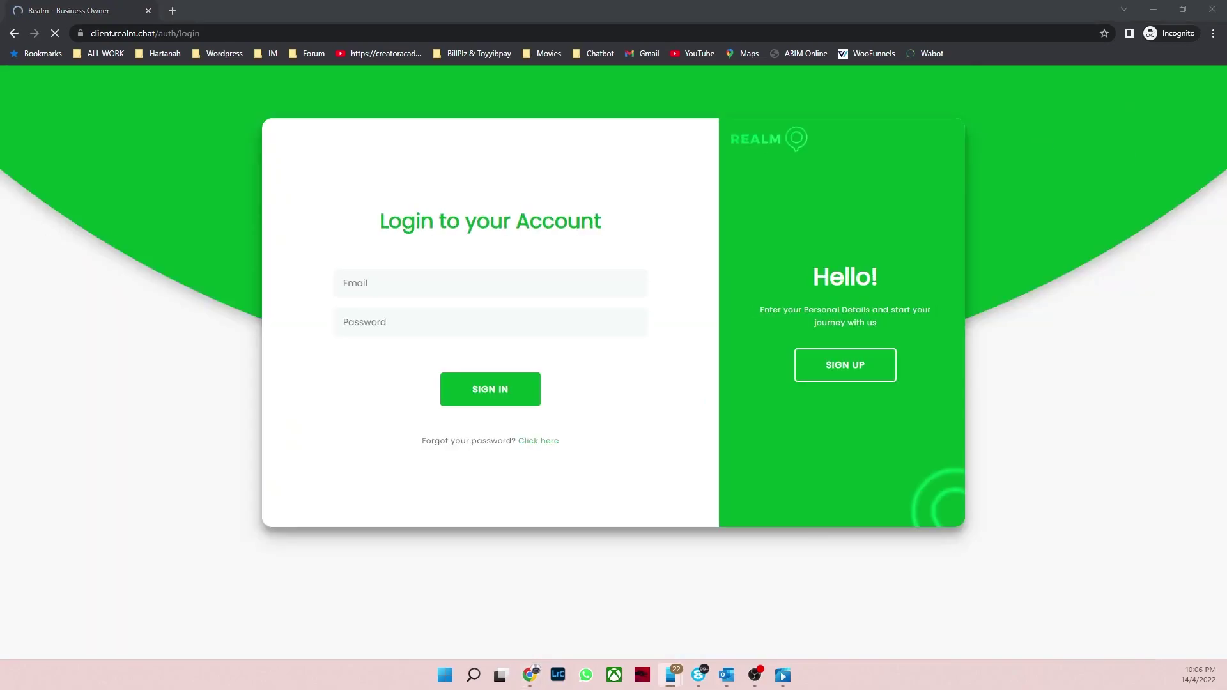
left_click(843, 364)
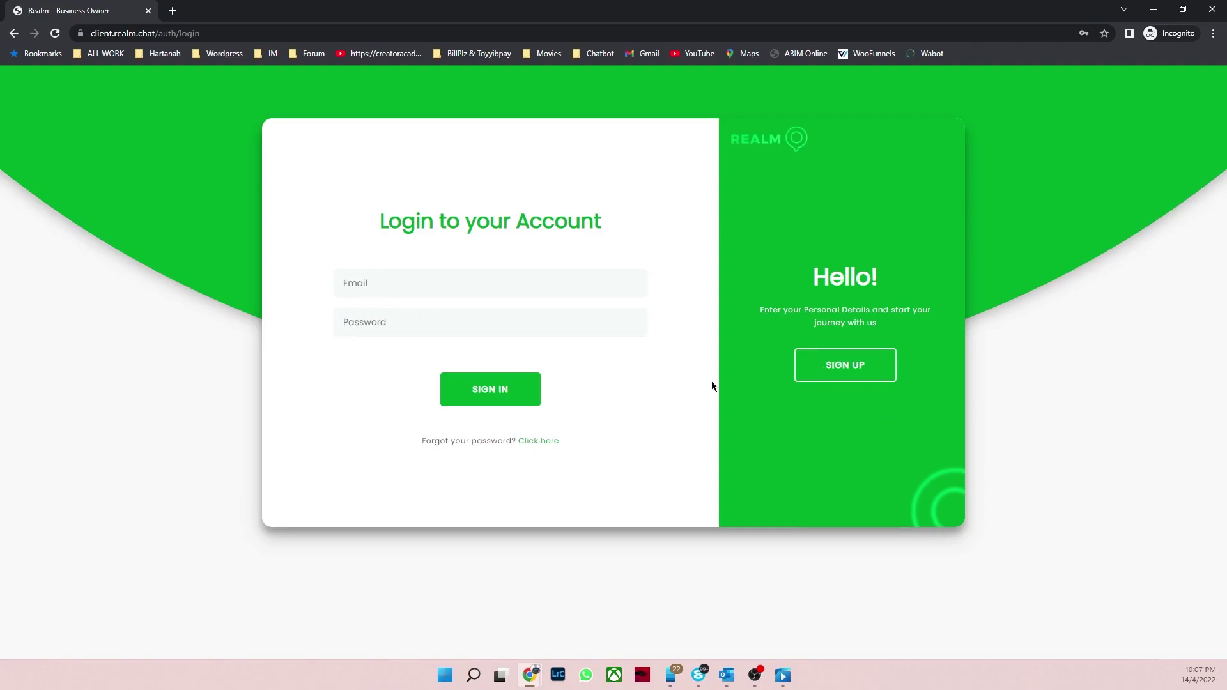
Step: Look over the sign-up form and its business categories, then return to the login form
left_click(861, 376)
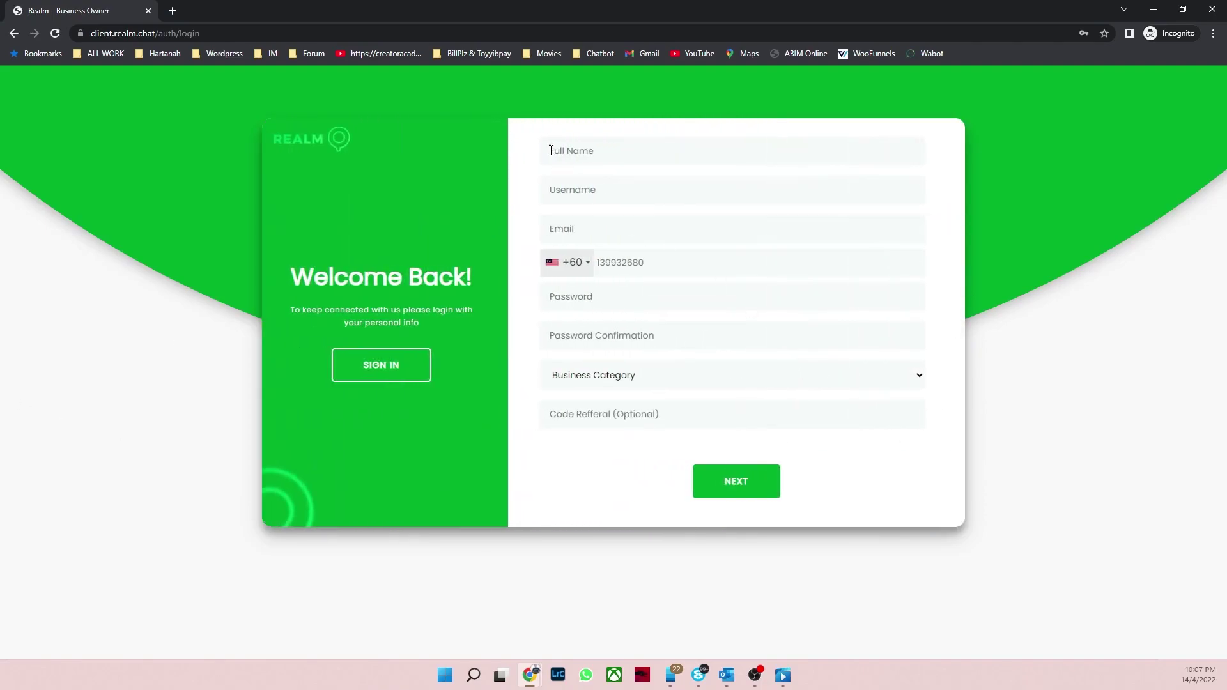
left_click(560, 150)
left_click(1049, 243)
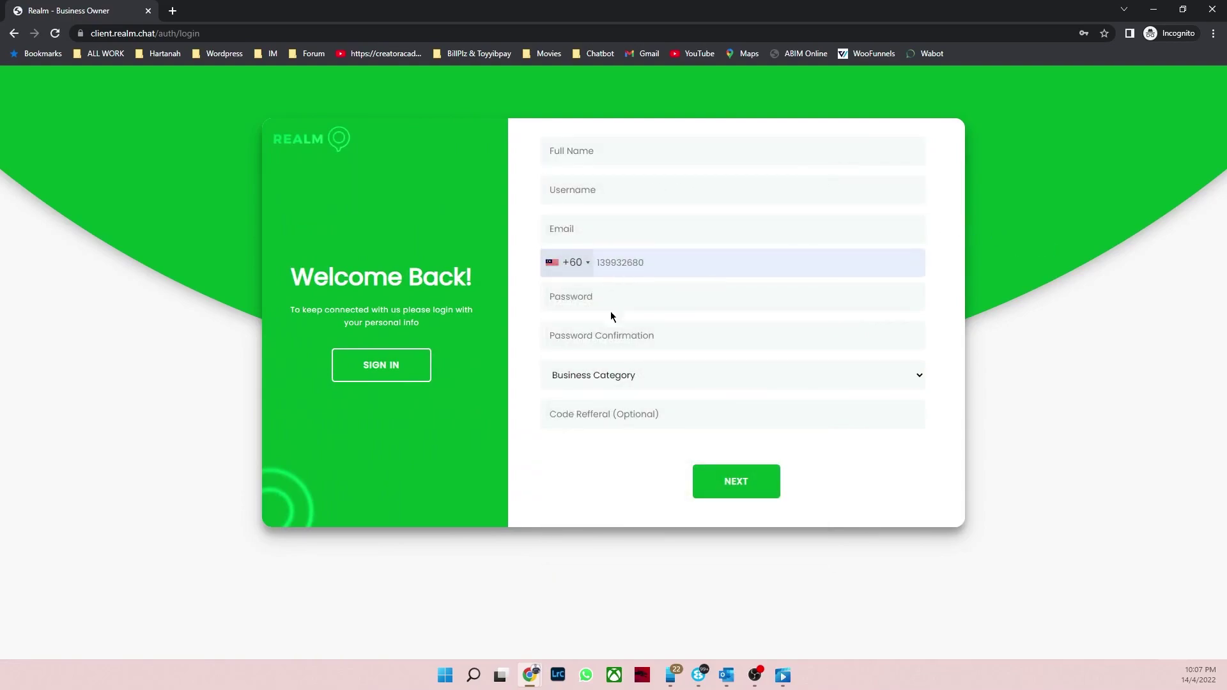
left_click(648, 382)
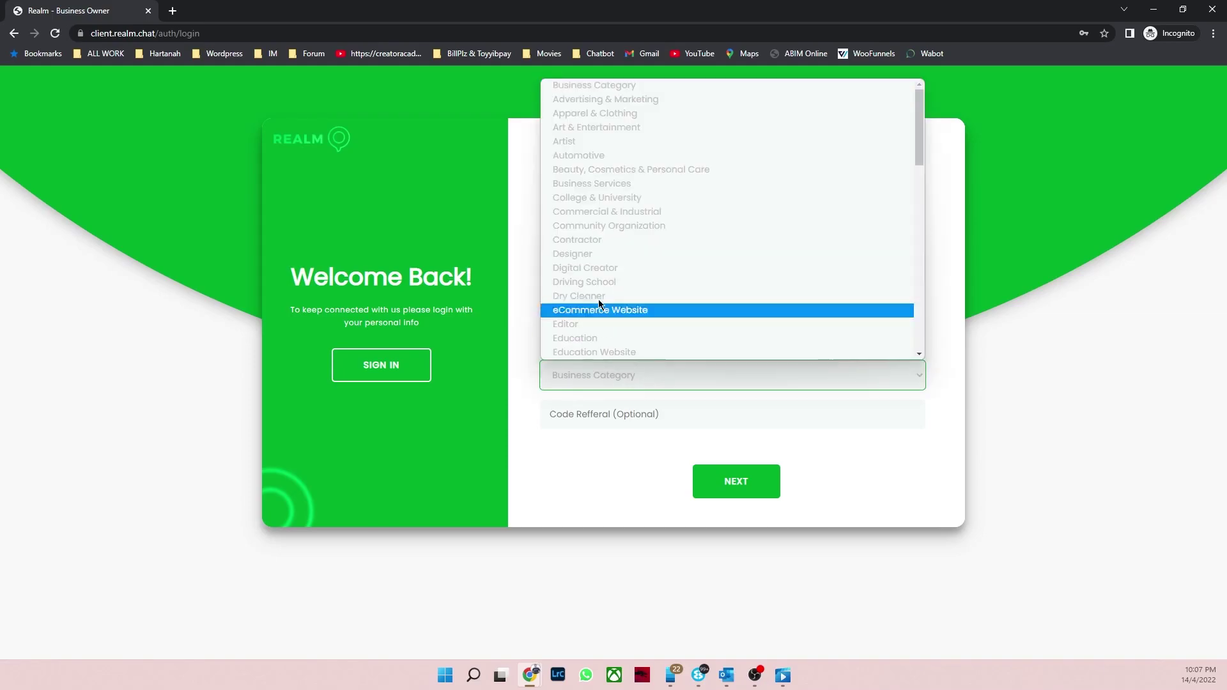
left_click(1052, 262)
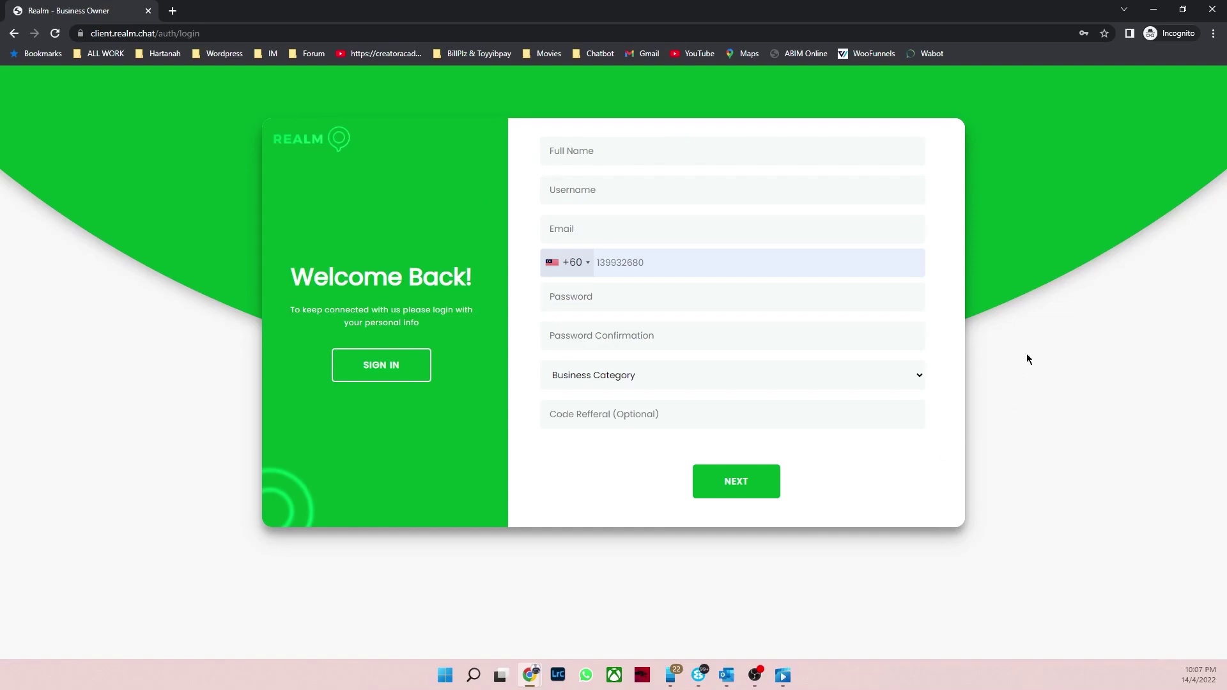
left_click(377, 370)
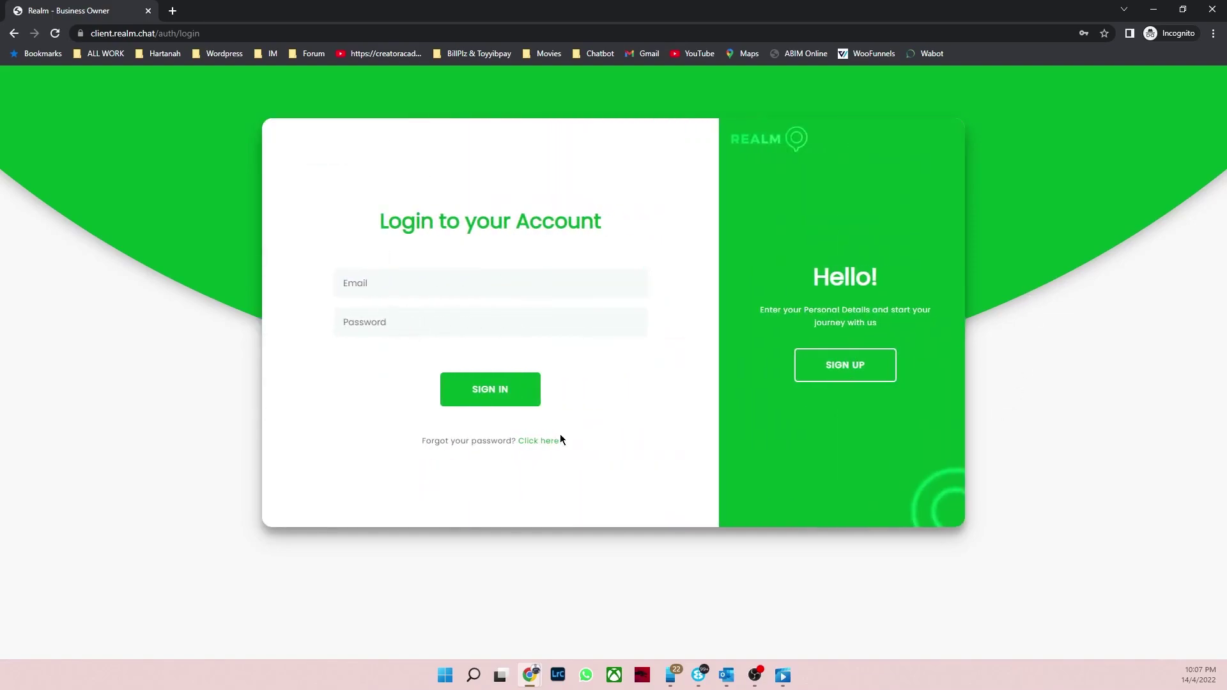
Step: Sign in as a business owner with the saved login and dismiss the password prompt
left_click(1154, 9)
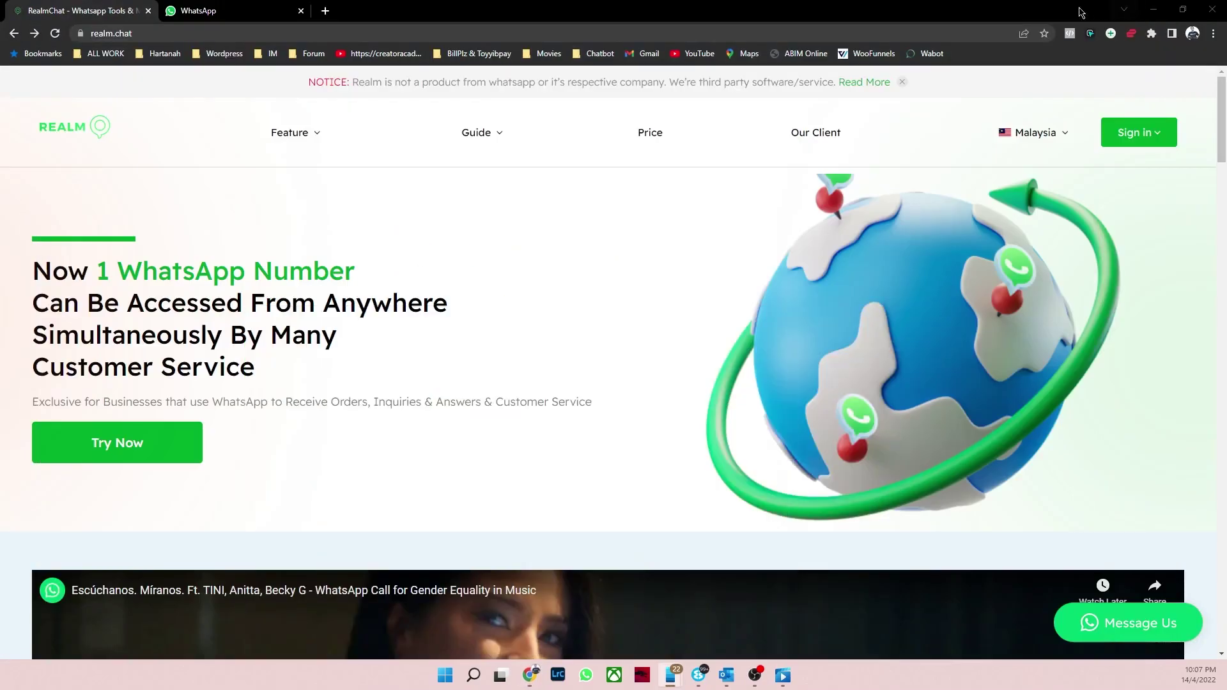
left_click(1164, 145)
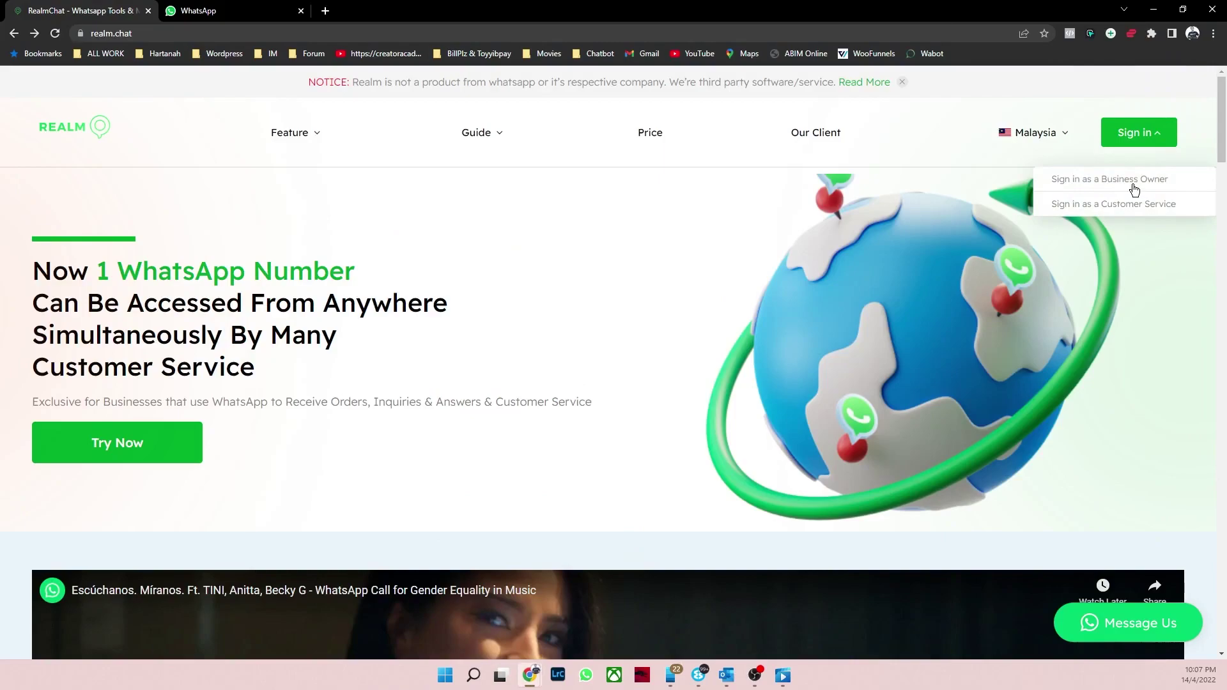
left_click(1134, 186)
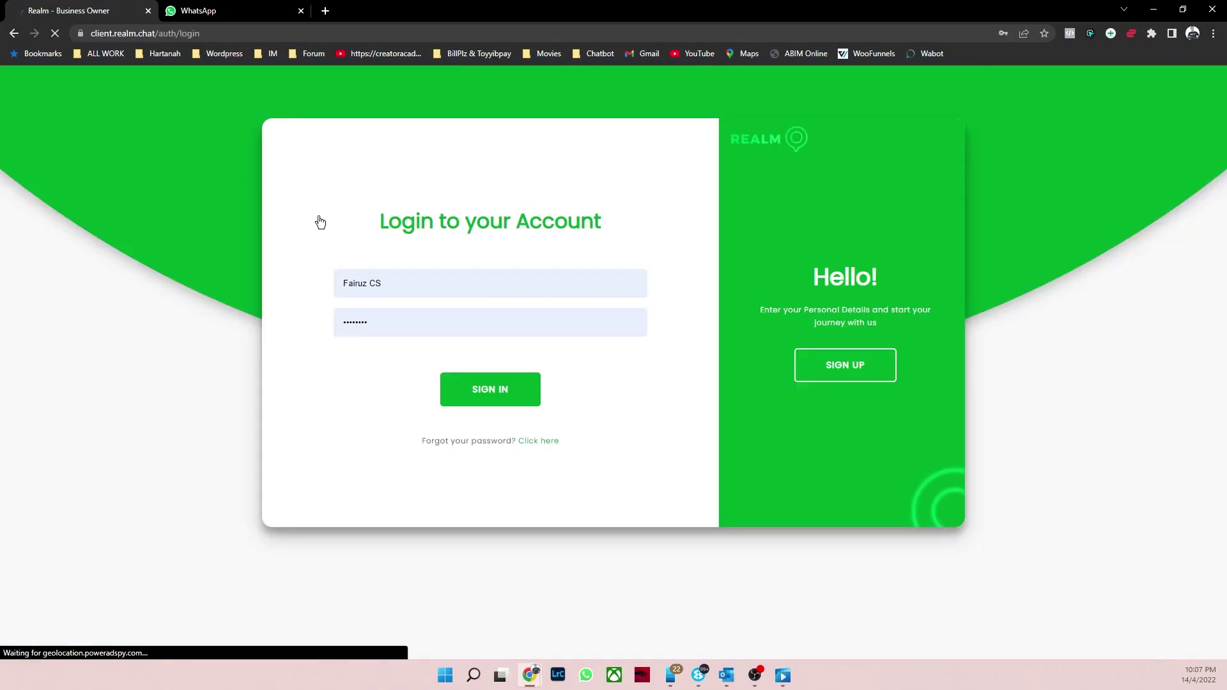
left_click(482, 282)
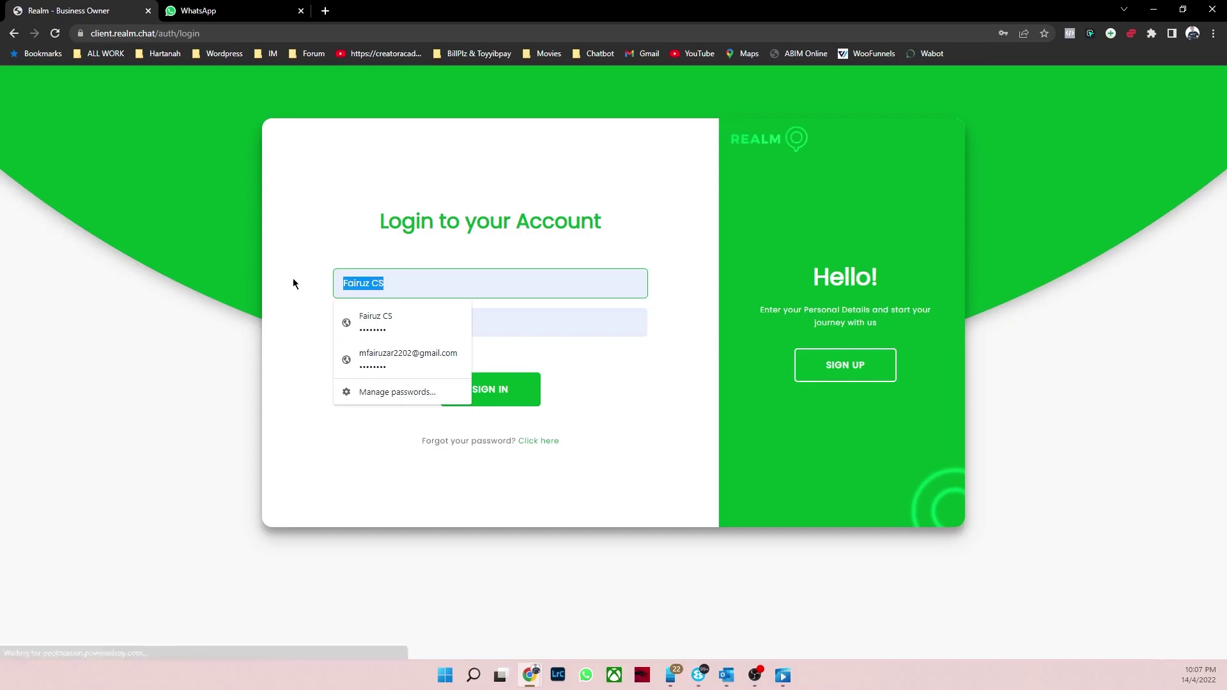
left_click(397, 359)
left_click(511, 393)
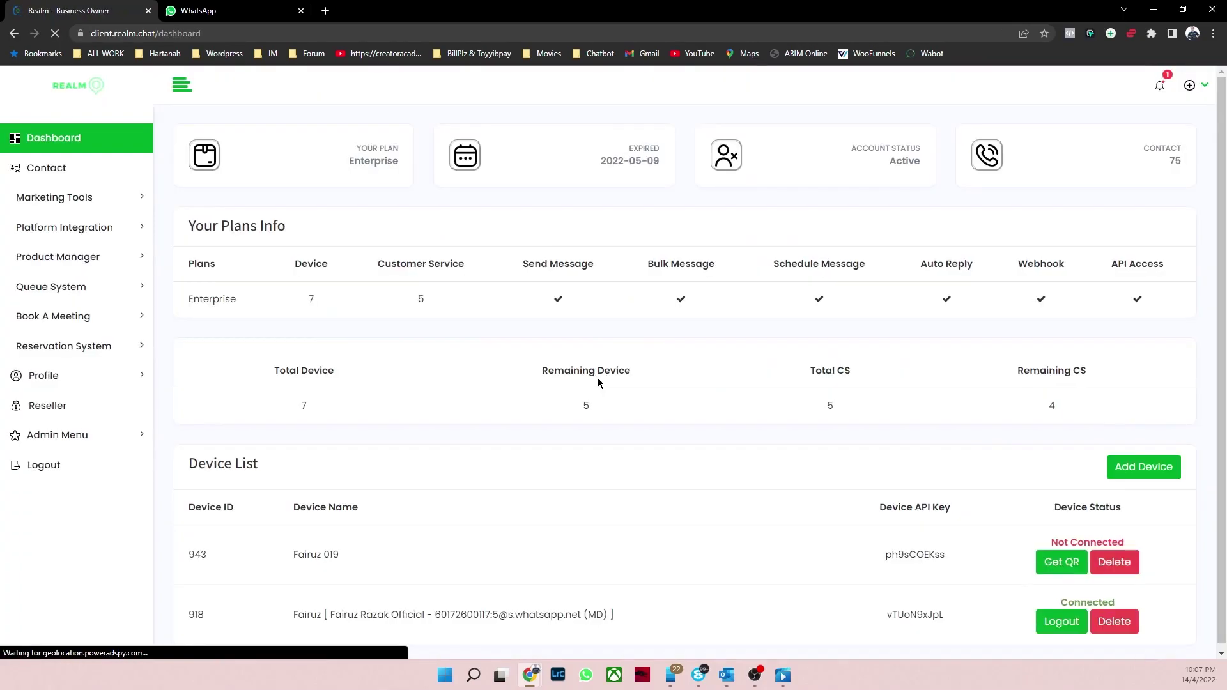
left_click(727, 204)
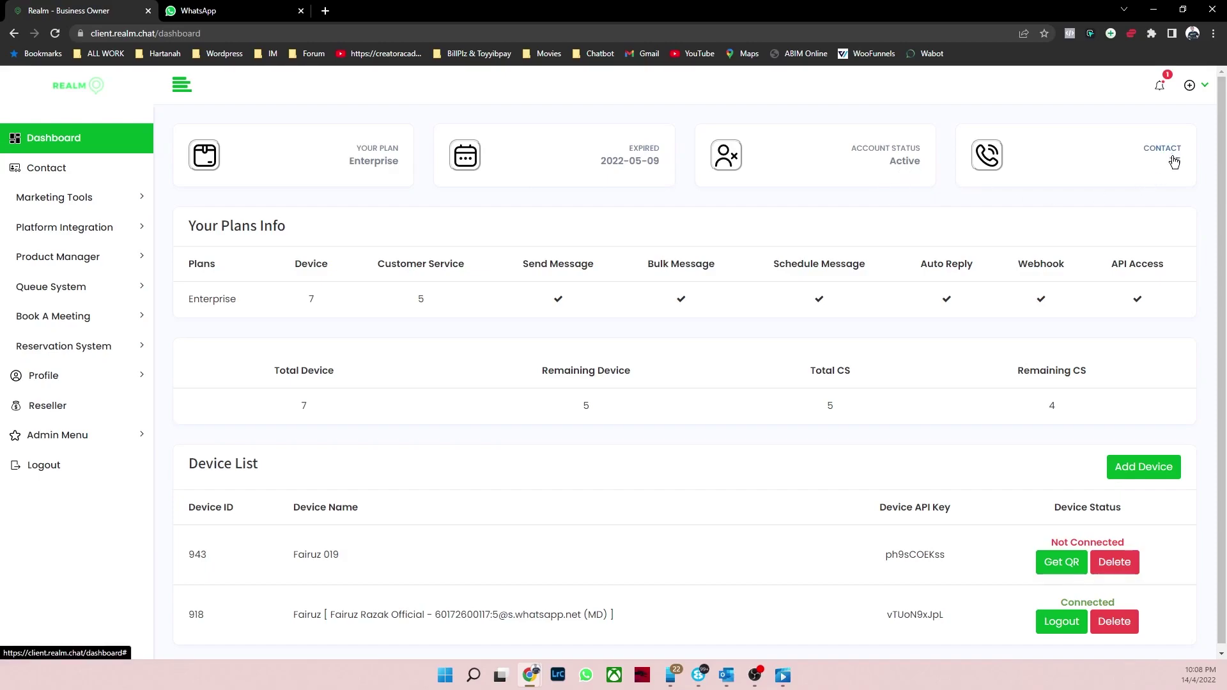
left_click(67, 171)
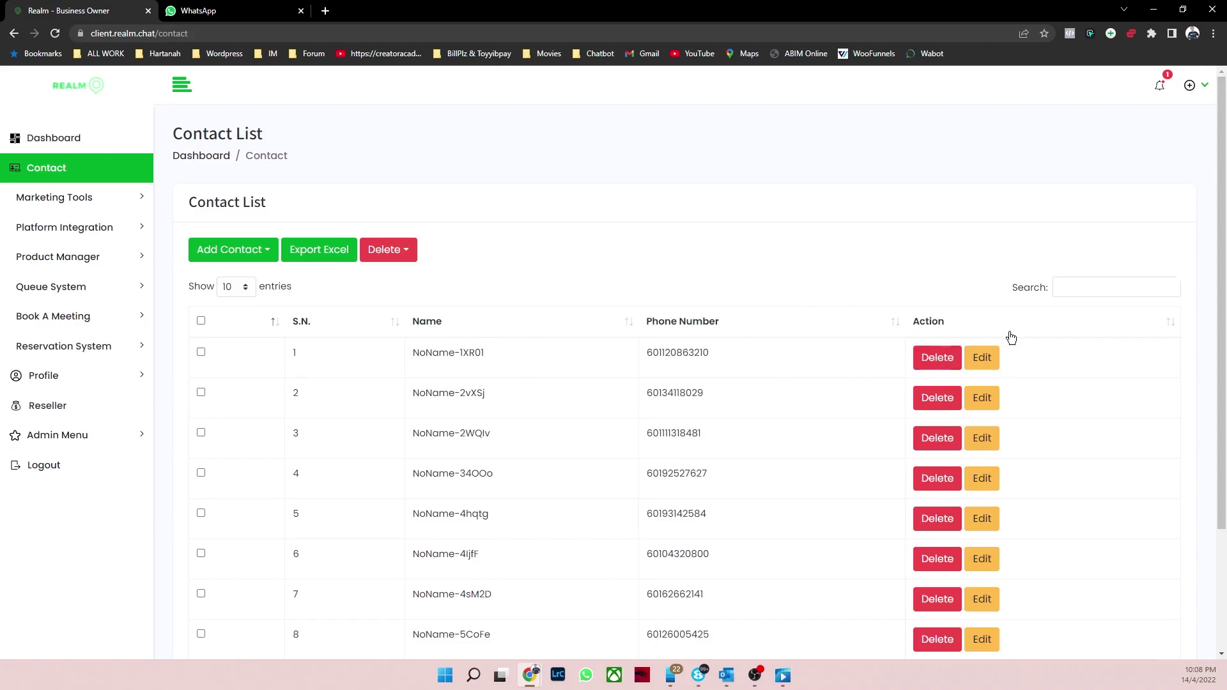
left_click(981, 359)
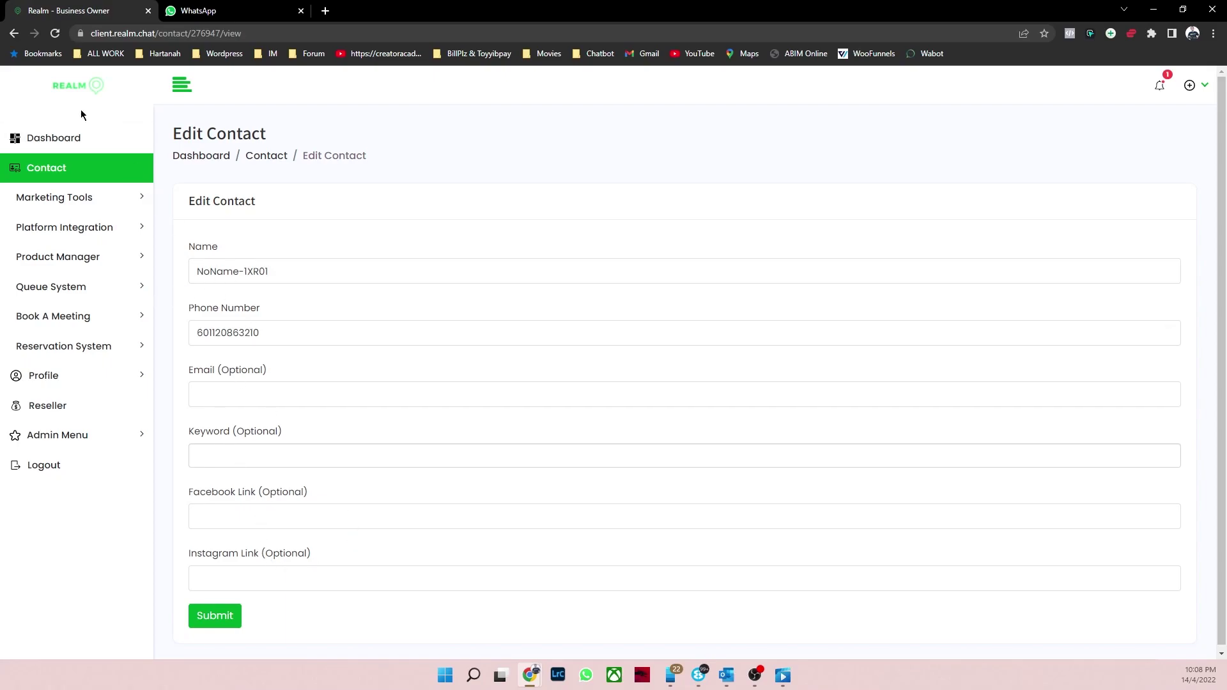
left_click(90, 145)
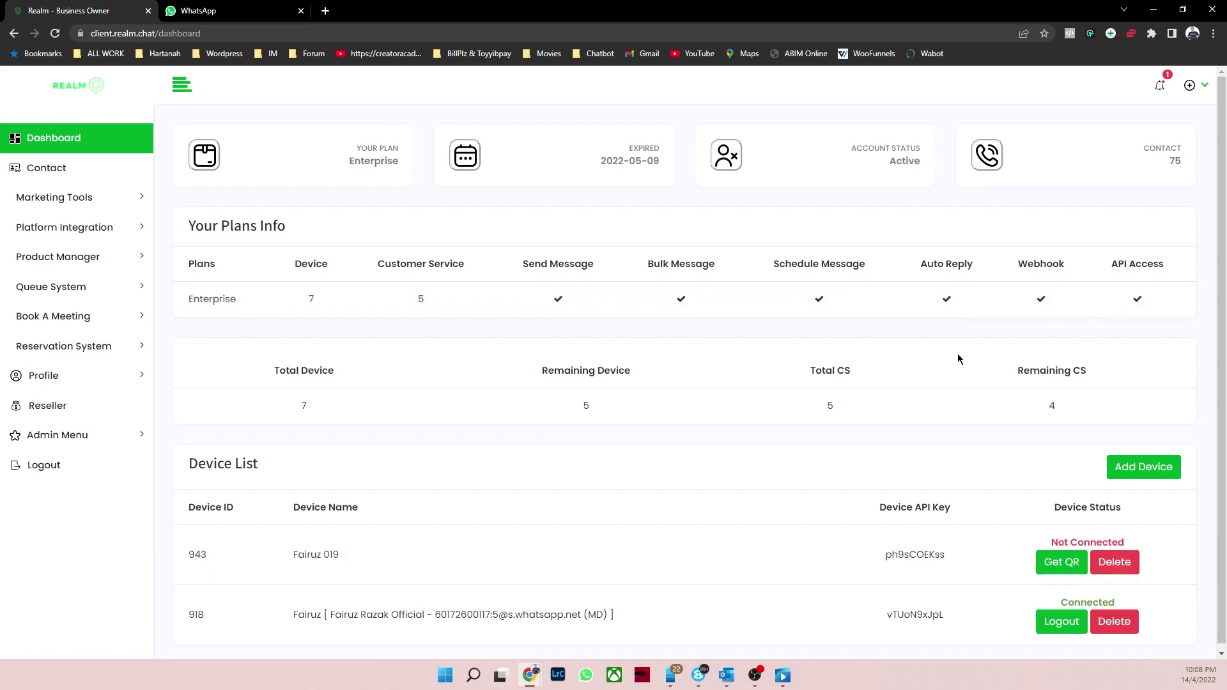
Step: Delete the Not Connected device 943 from the device list
scroll(849, 328, "down", 1)
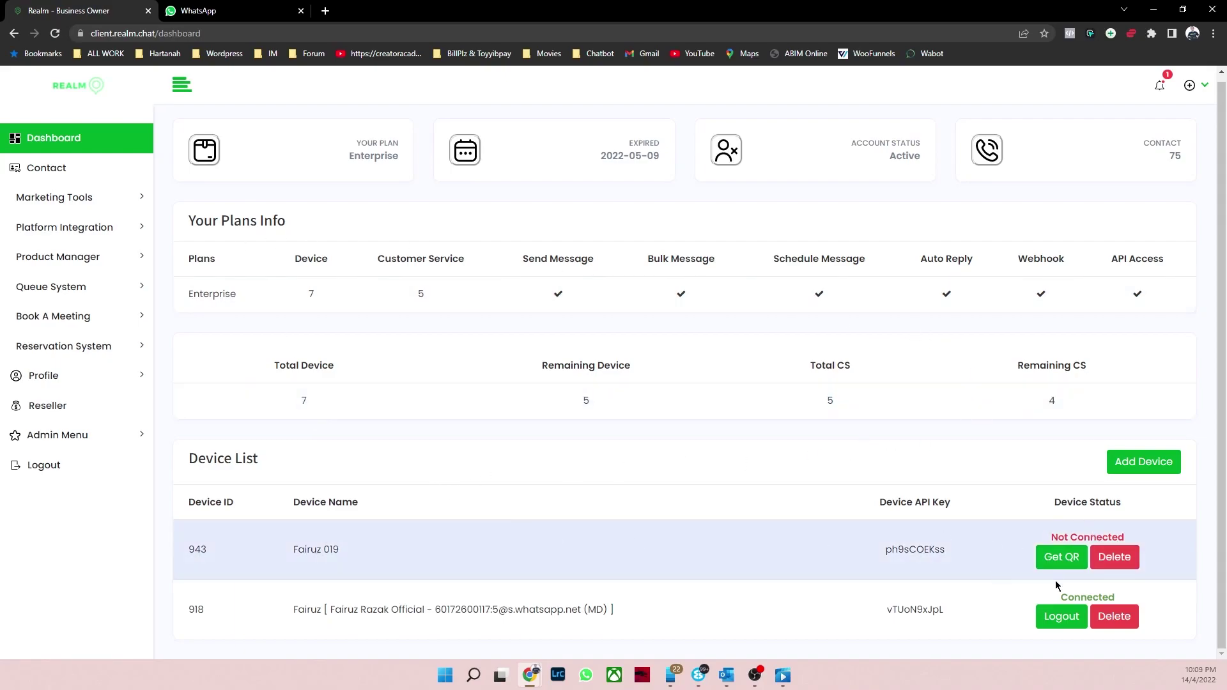
left_click(1120, 564)
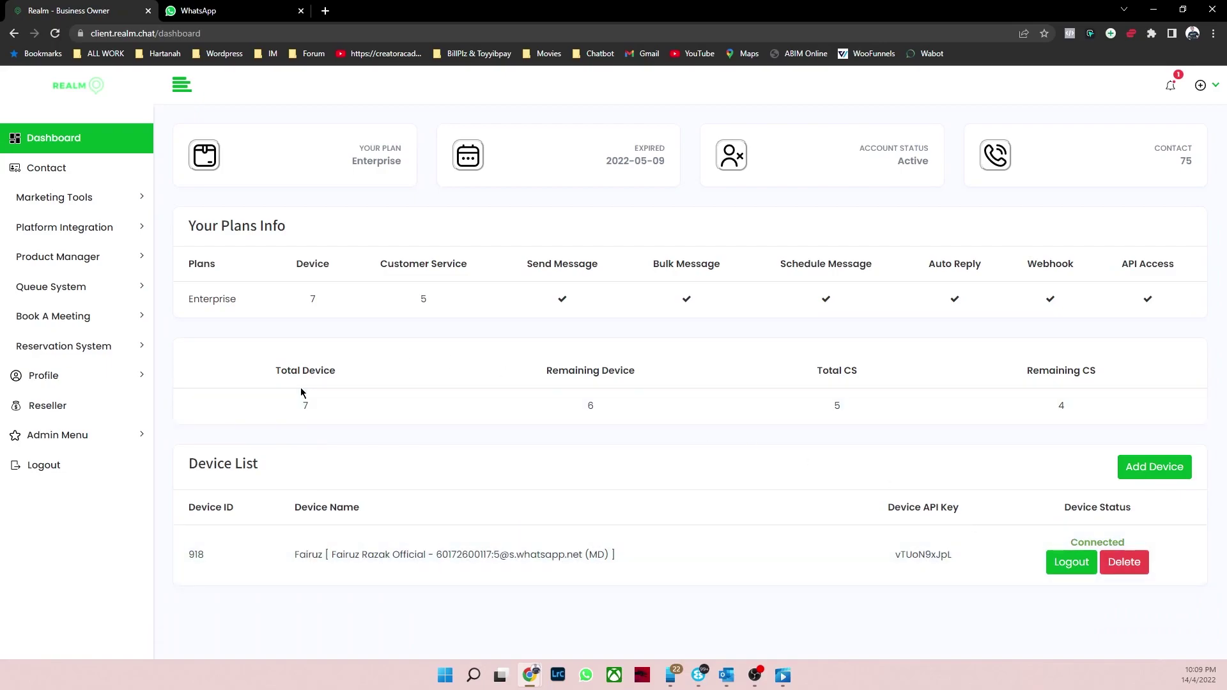
Step: Start a new device, reusing a saved name with 019 appended, and try the device types
left_click(1155, 474)
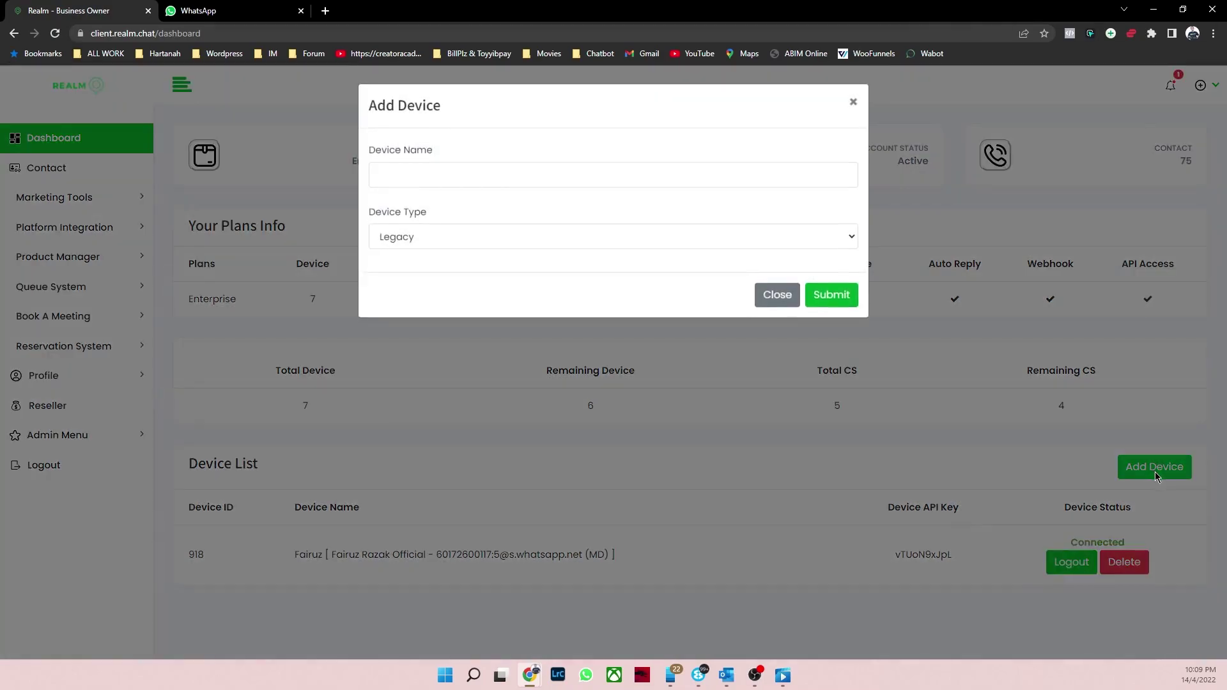
left_click(454, 173)
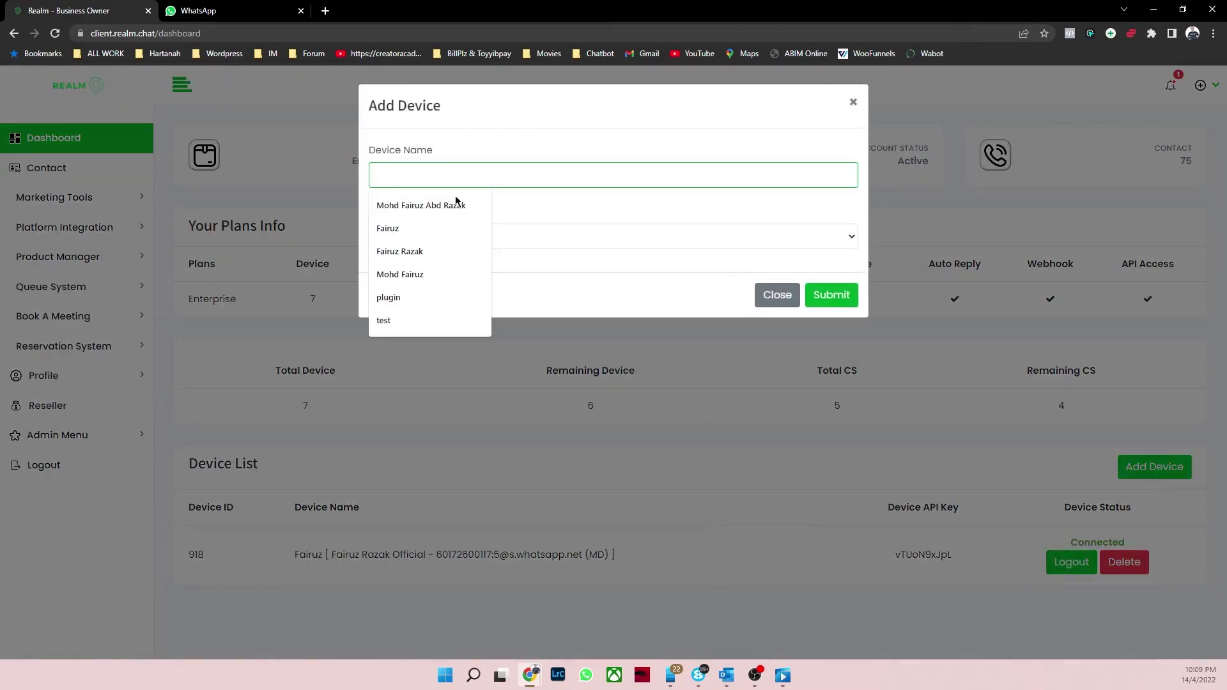
left_click(387, 229)
left_click(417, 173)
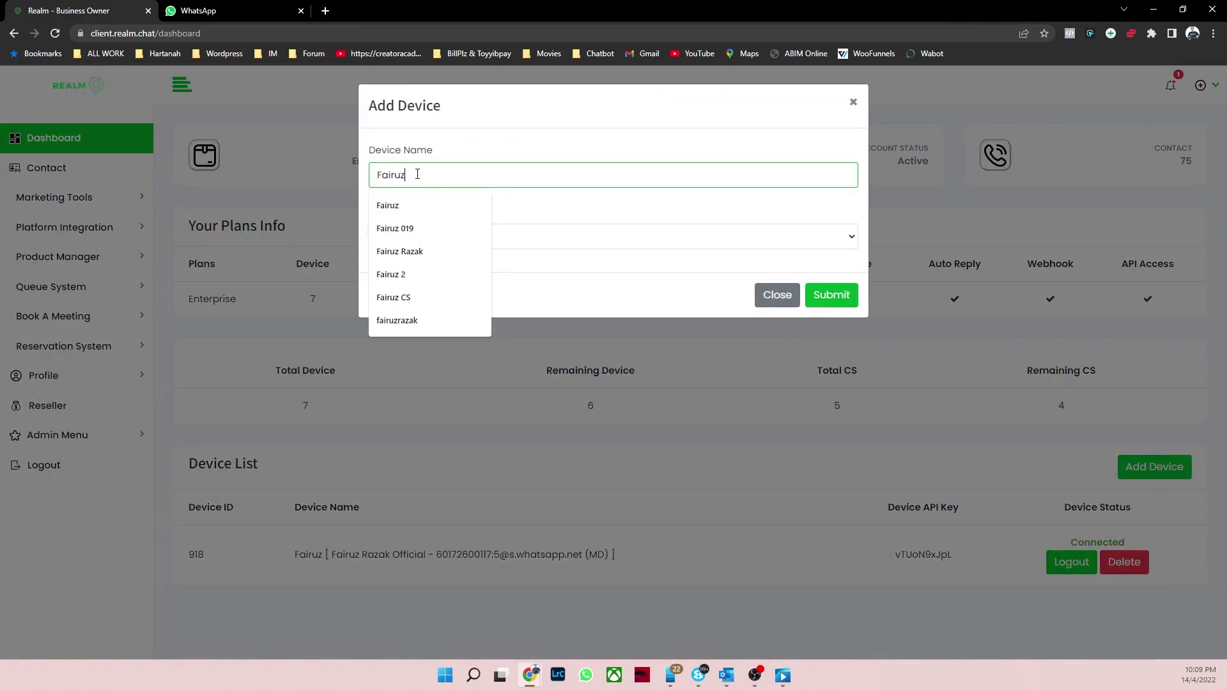
type("019")
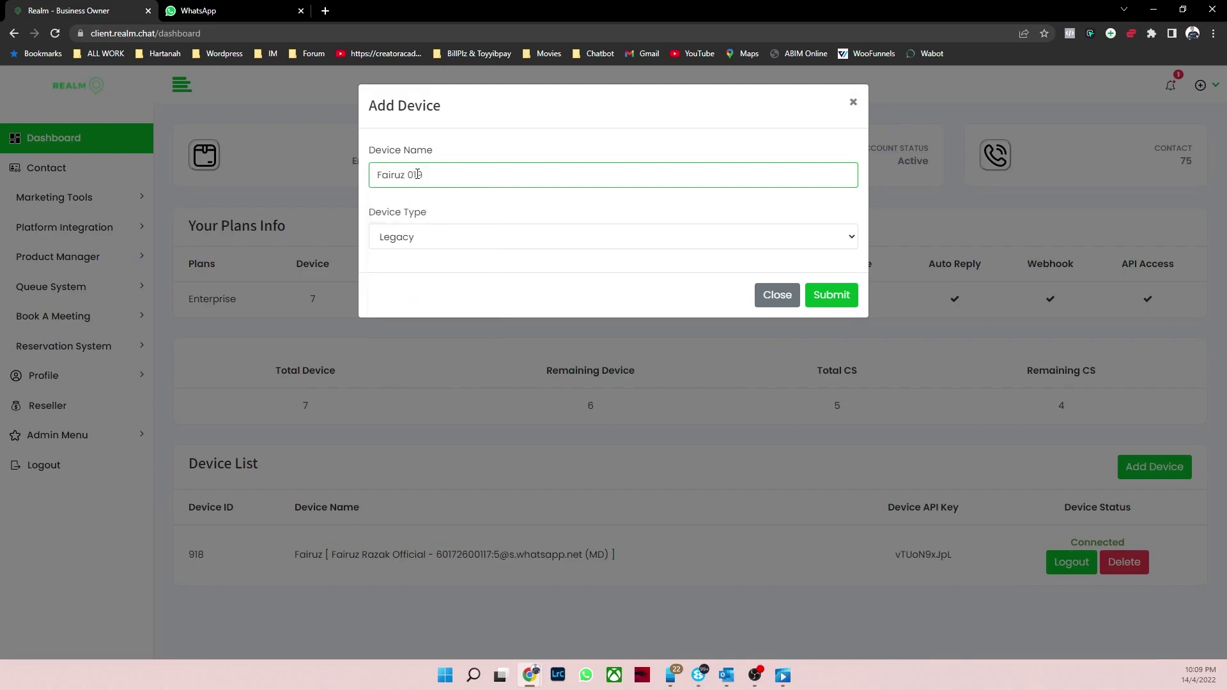
left_click(510, 237)
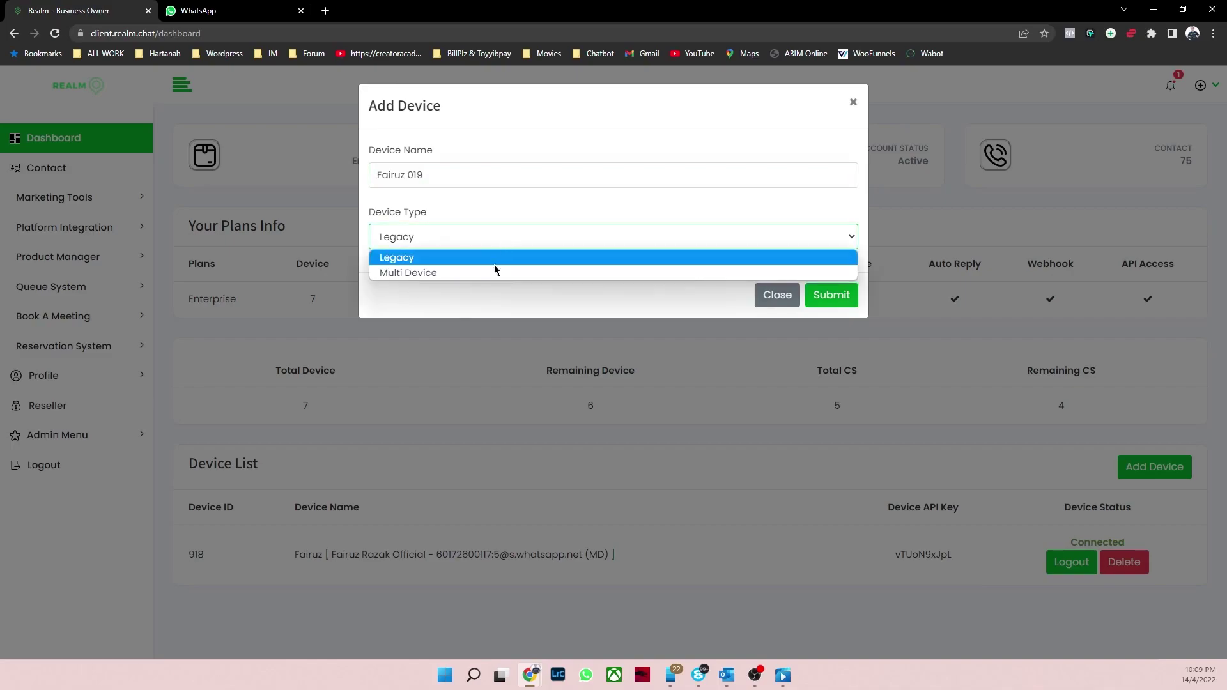
left_click(492, 274)
left_click(496, 239)
left_click(494, 258)
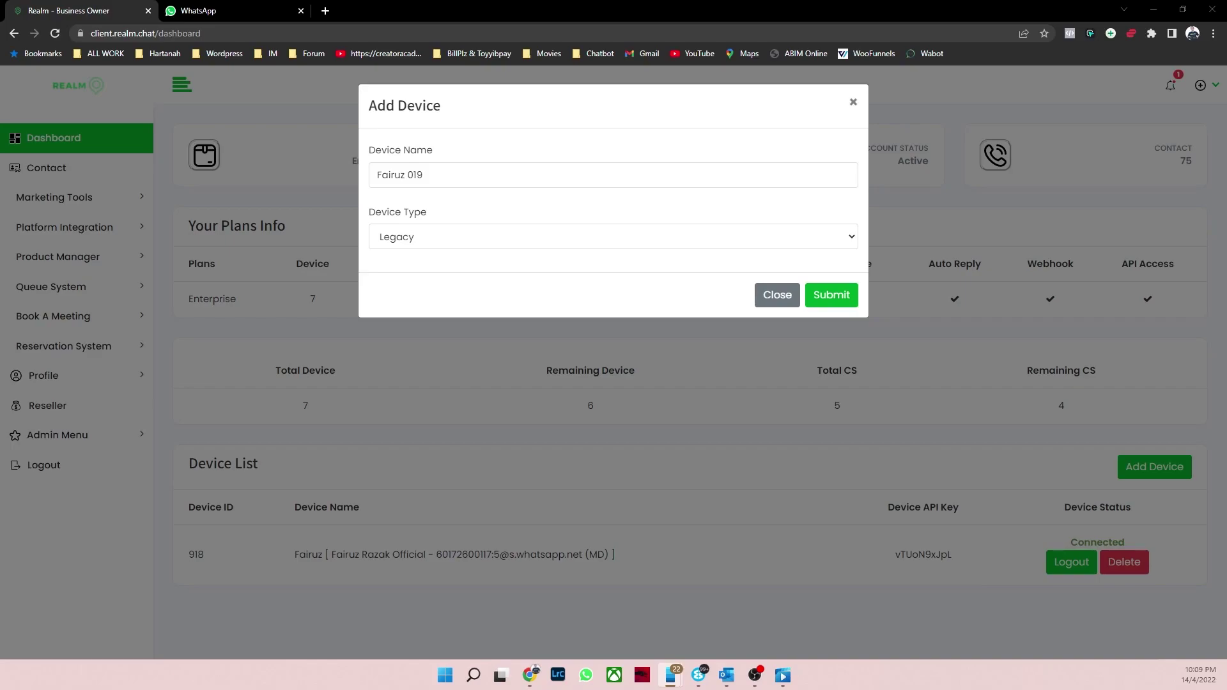
Step: Begin linking a device on the phone, then set the type to Multi Device and submit
mouse_move(1022, 108)
left_mouse_down()
mouse_move(1031, 123)
mouse_move(1007, 120)
left_mouse_up()
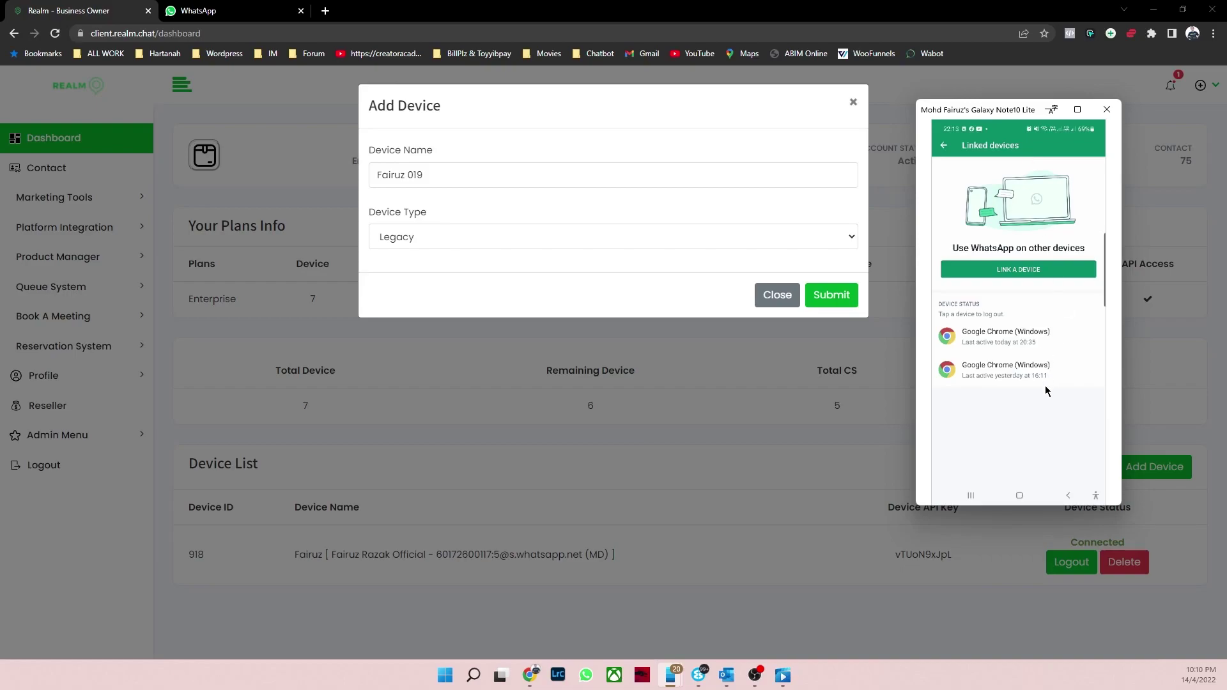
left_click(1040, 271)
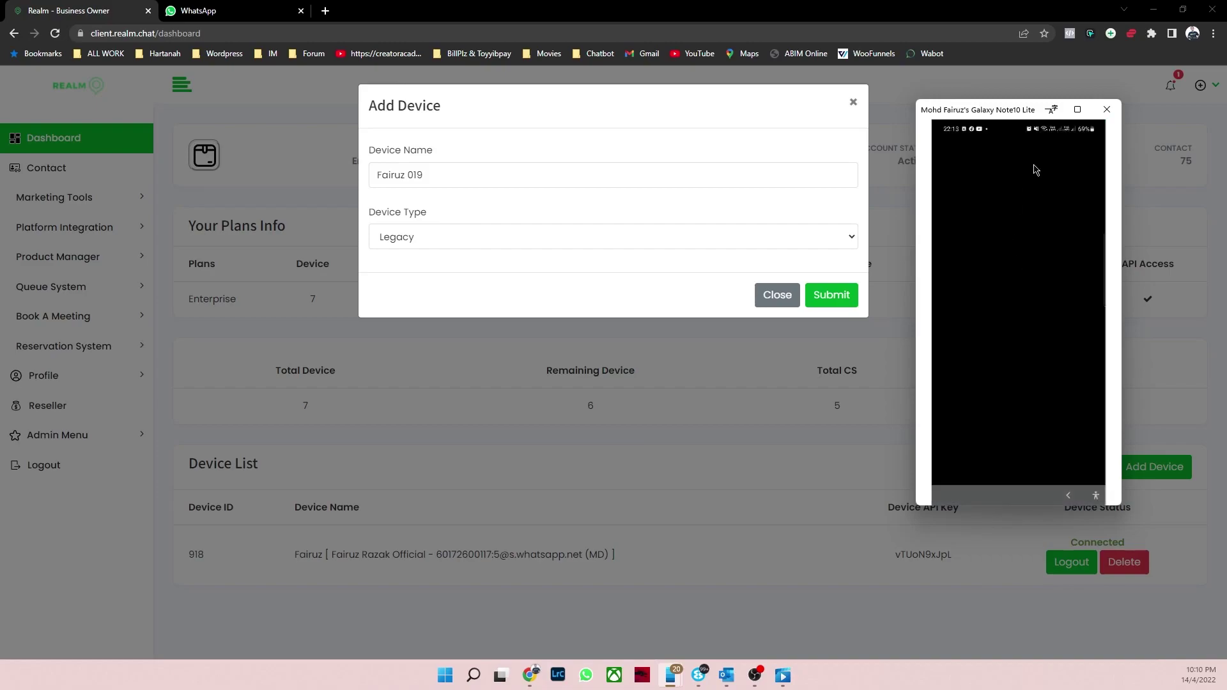
left_click(1108, 109)
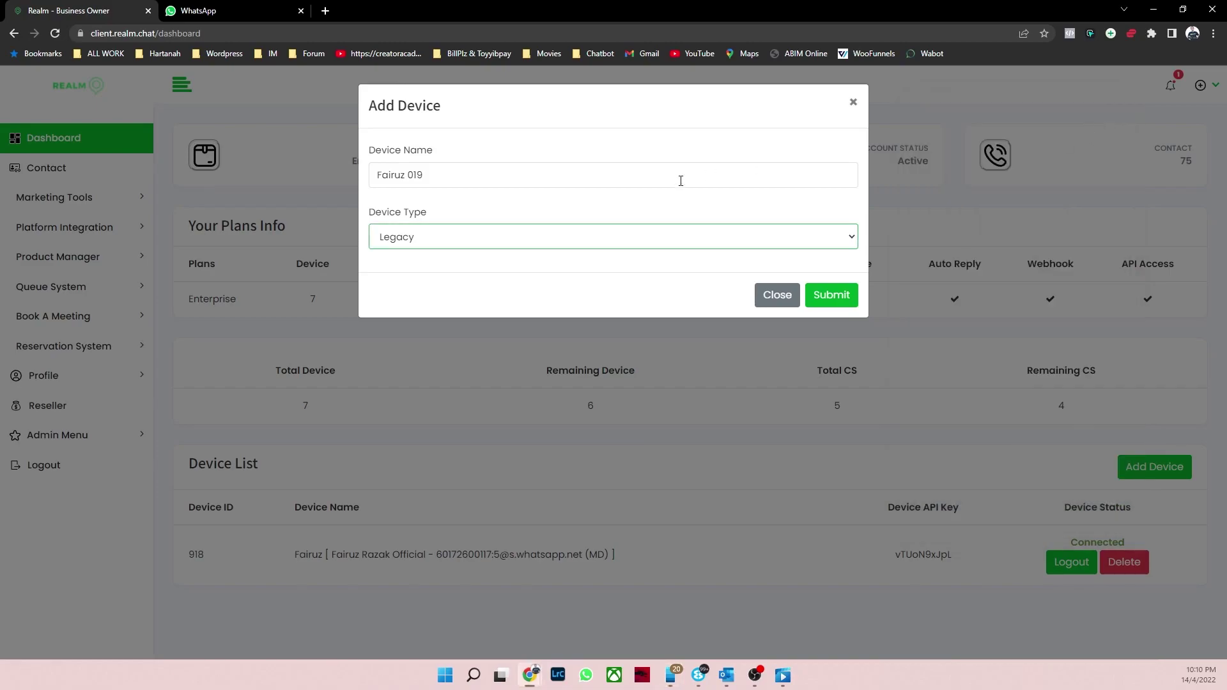
left_click(657, 236)
left_click(519, 272)
left_click(831, 296)
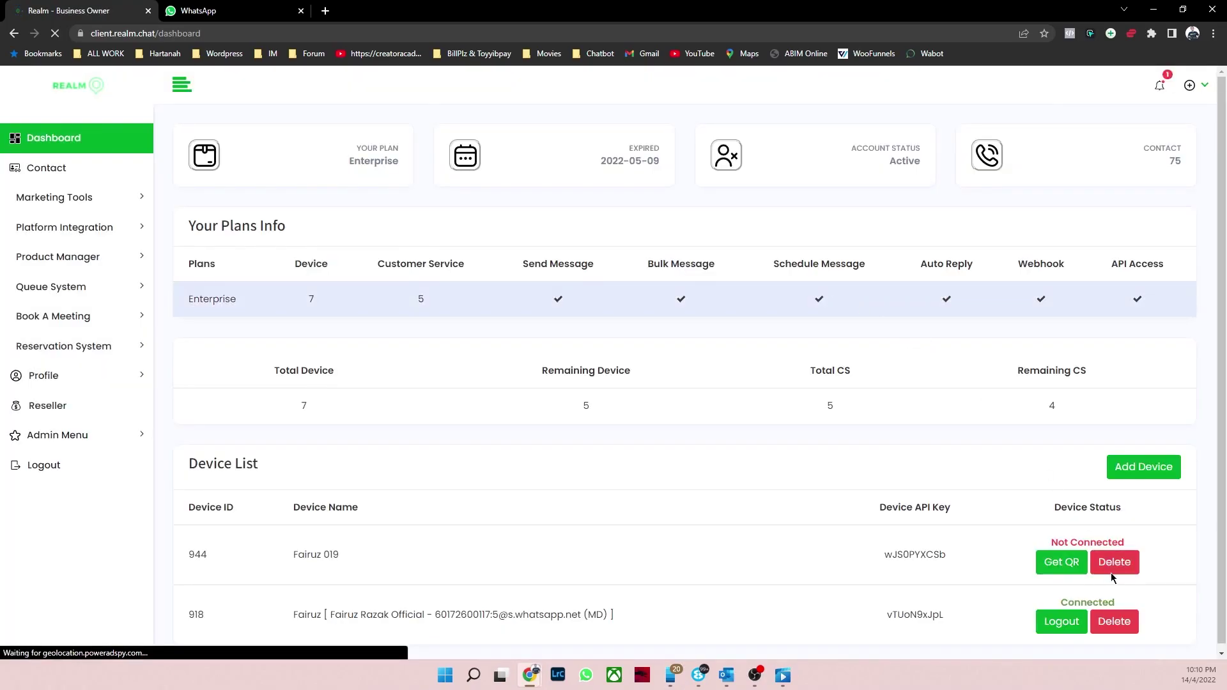
Step: Show device 944's QR code to link WhatsApp, then expand Marketing Tools
scroll(466, 542, "down", 1)
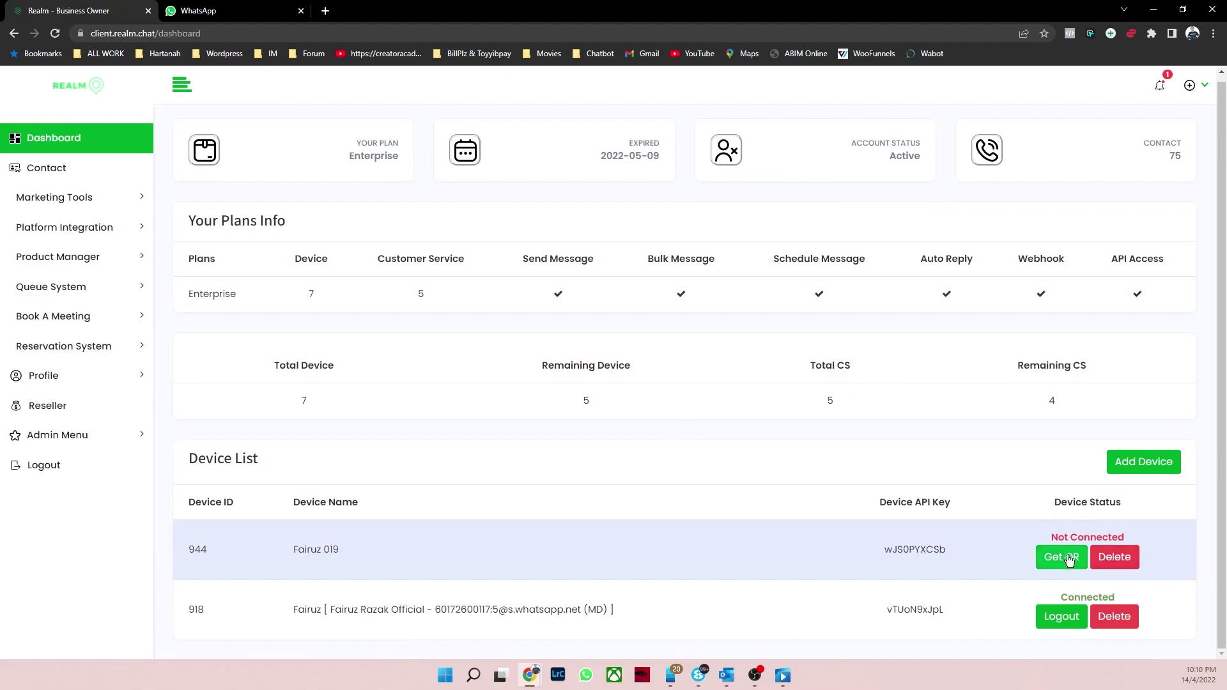
left_click(1061, 557)
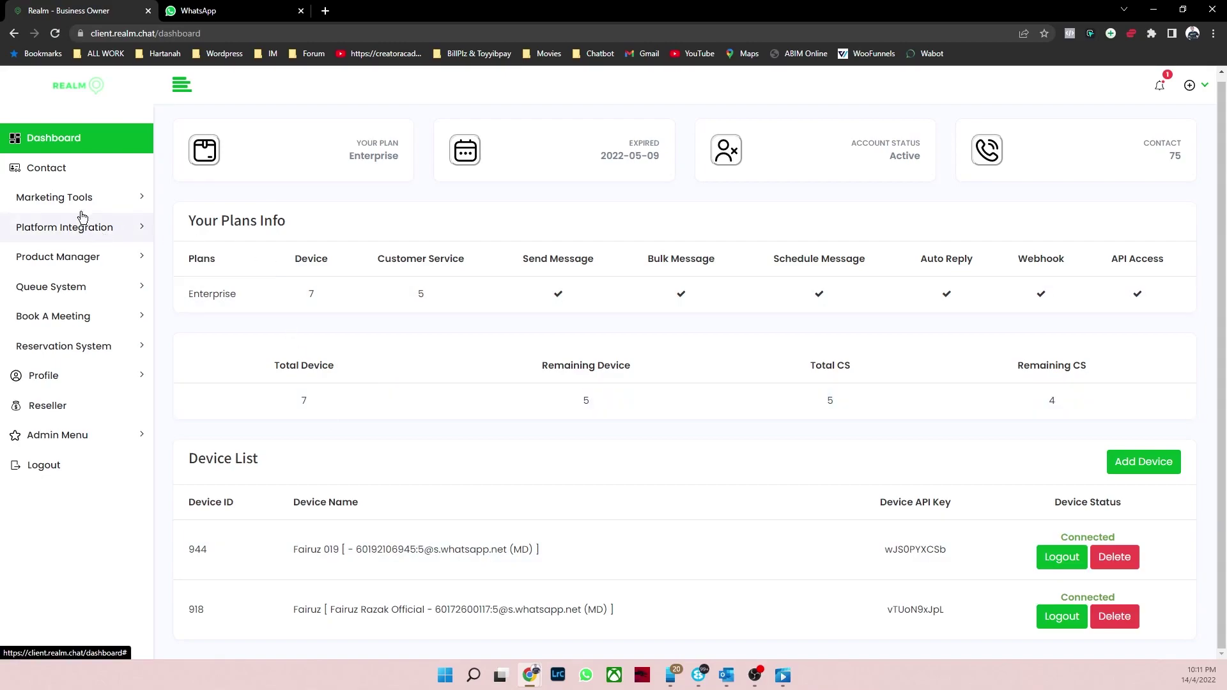
left_click(120, 203)
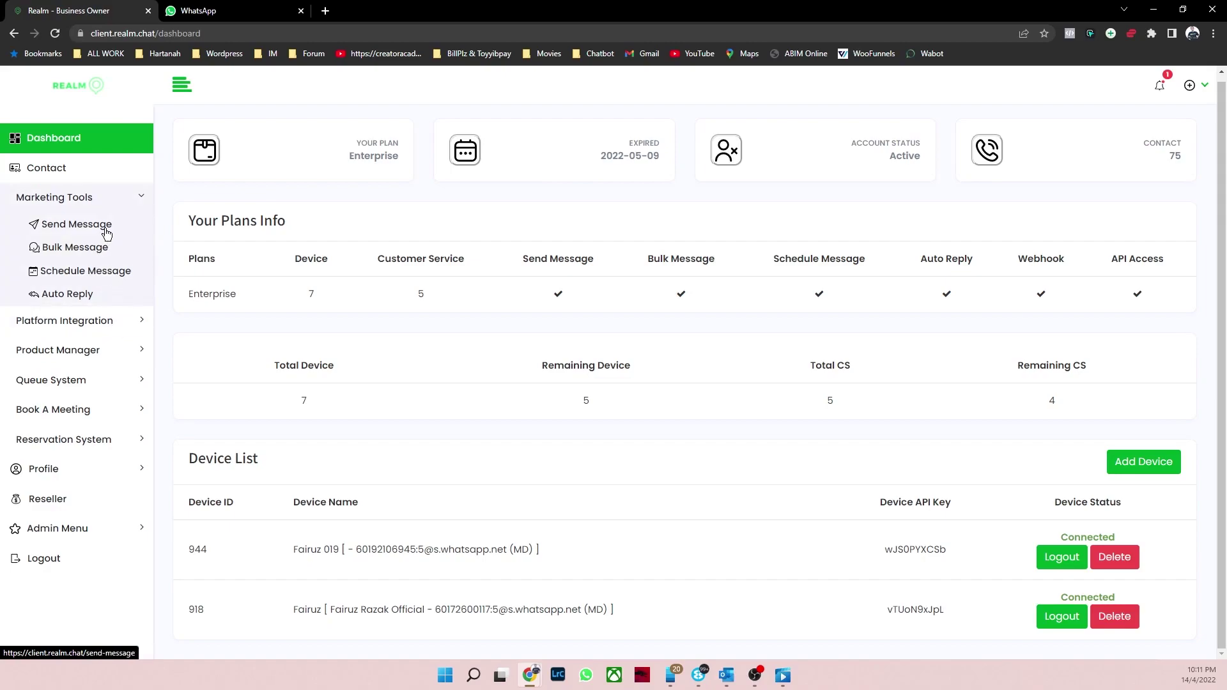
Step: Open the send message form and choose the official connected device as sender
left_click(104, 226)
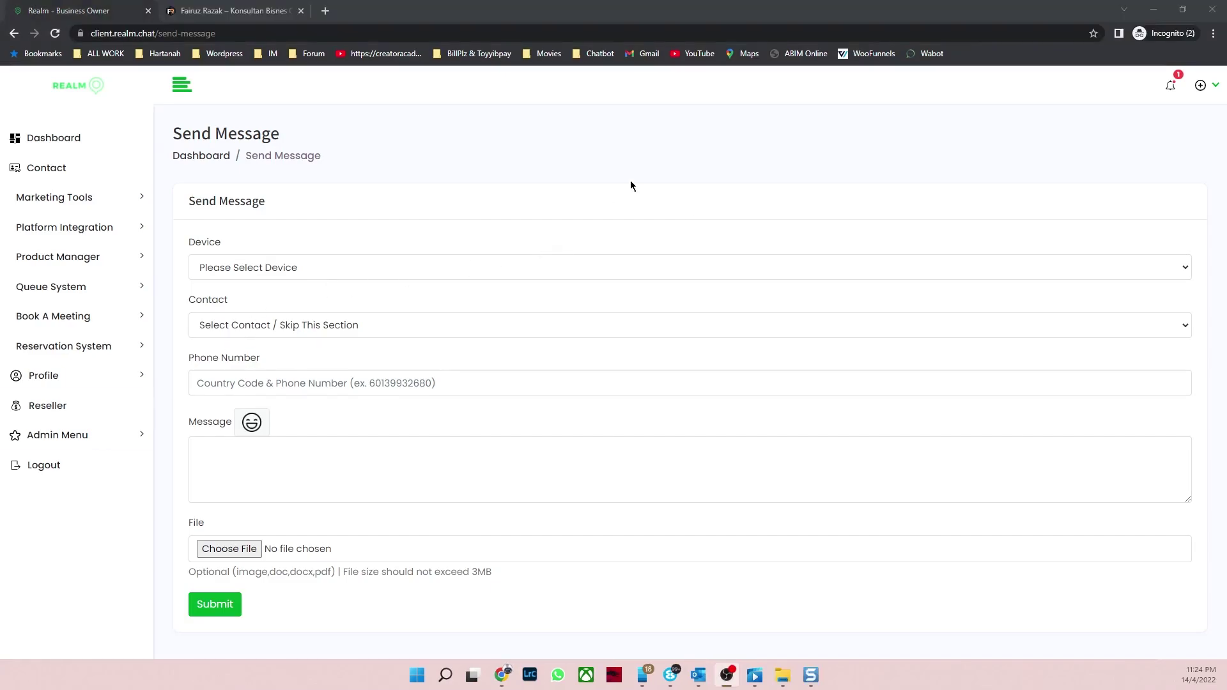
left_click(430, 271)
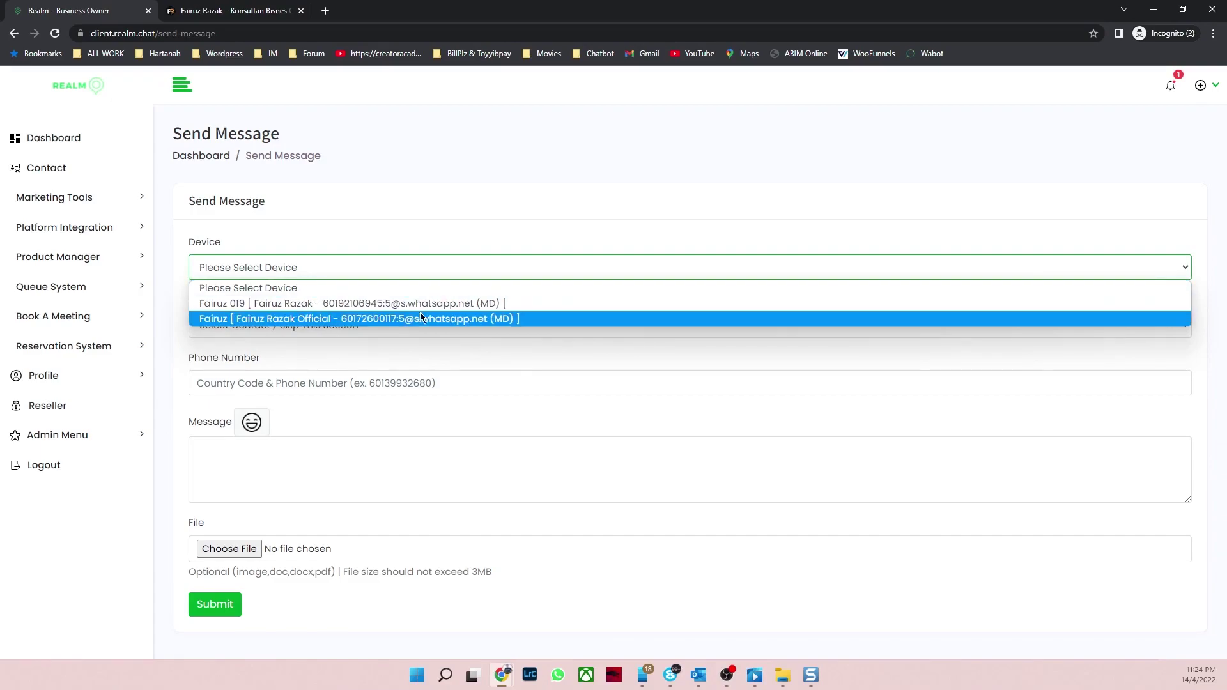
left_click(530, 319)
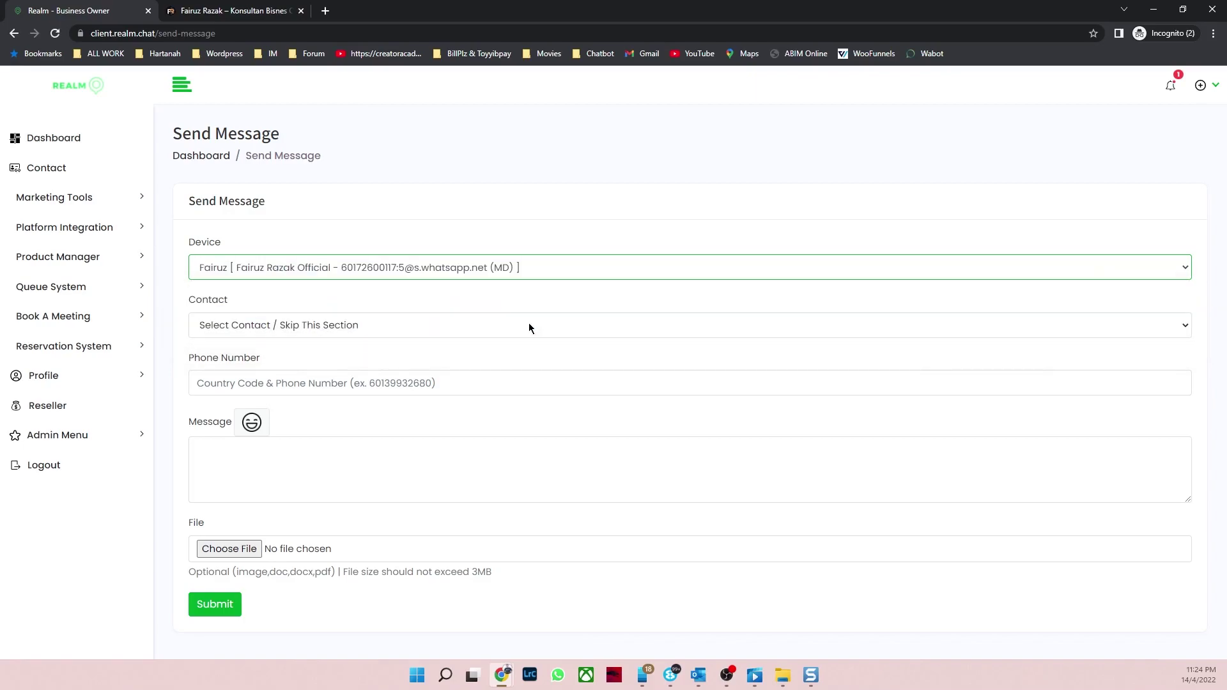
left_click(448, 332)
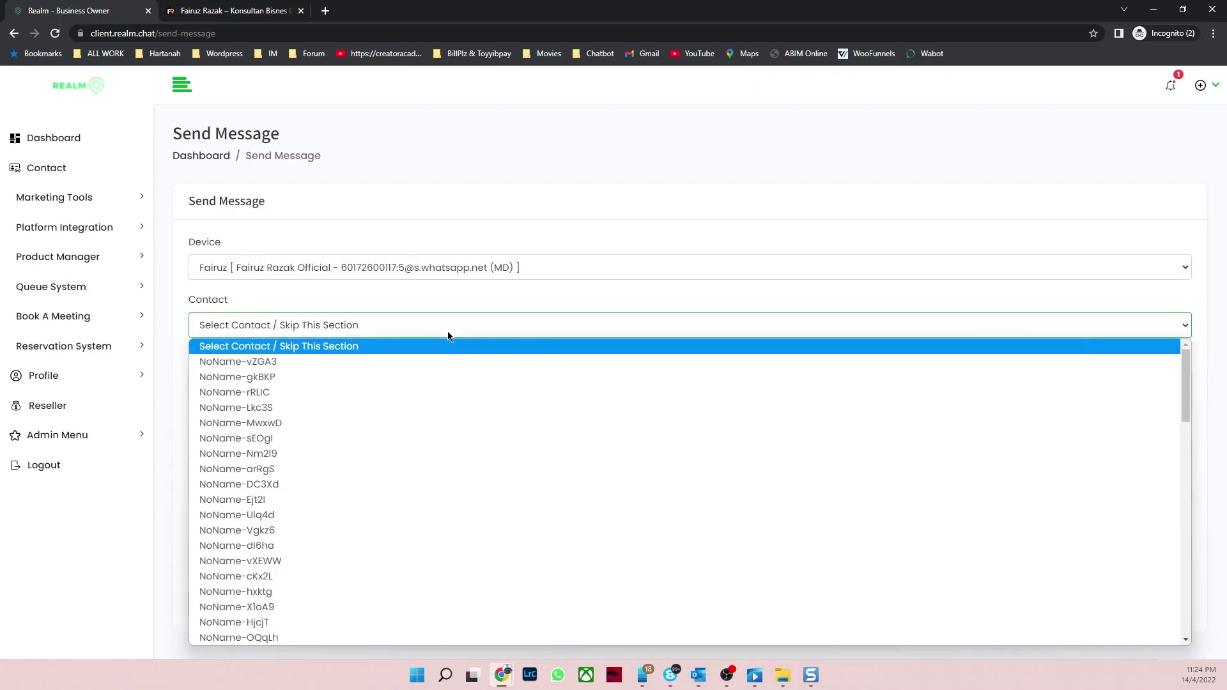
left_click(448, 331)
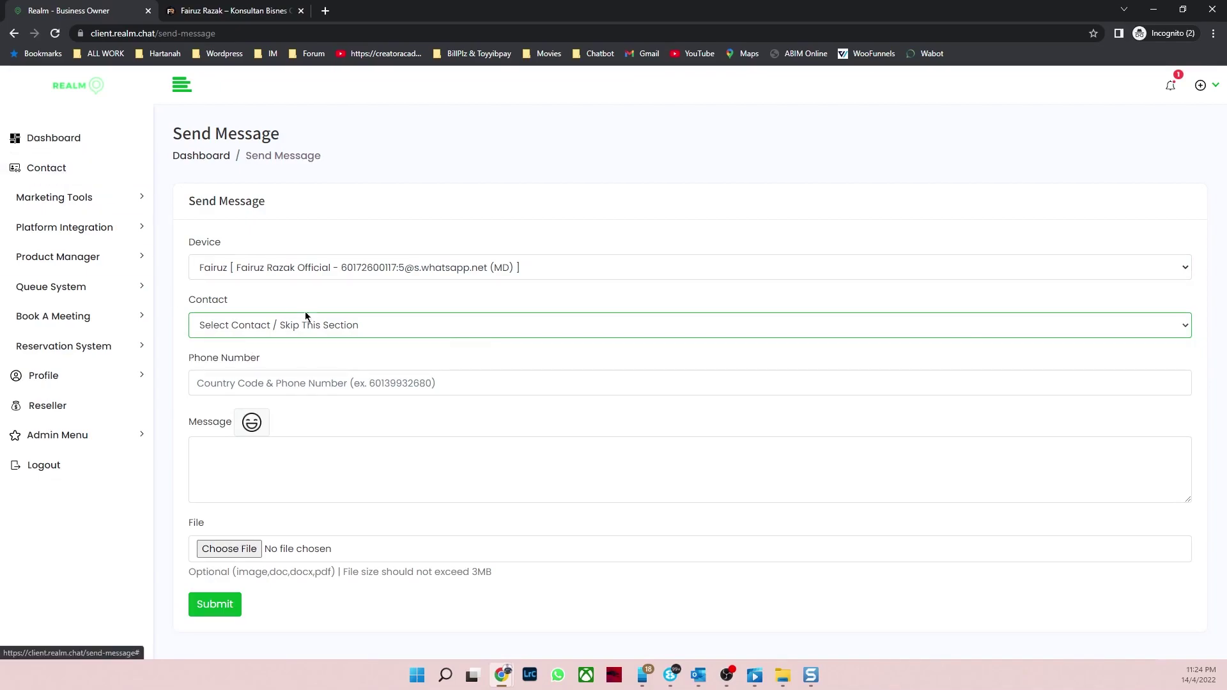
Step: Fill in the saved phone number and the message 'hye Saya Nak test' with a laughing emoji
left_click(314, 384)
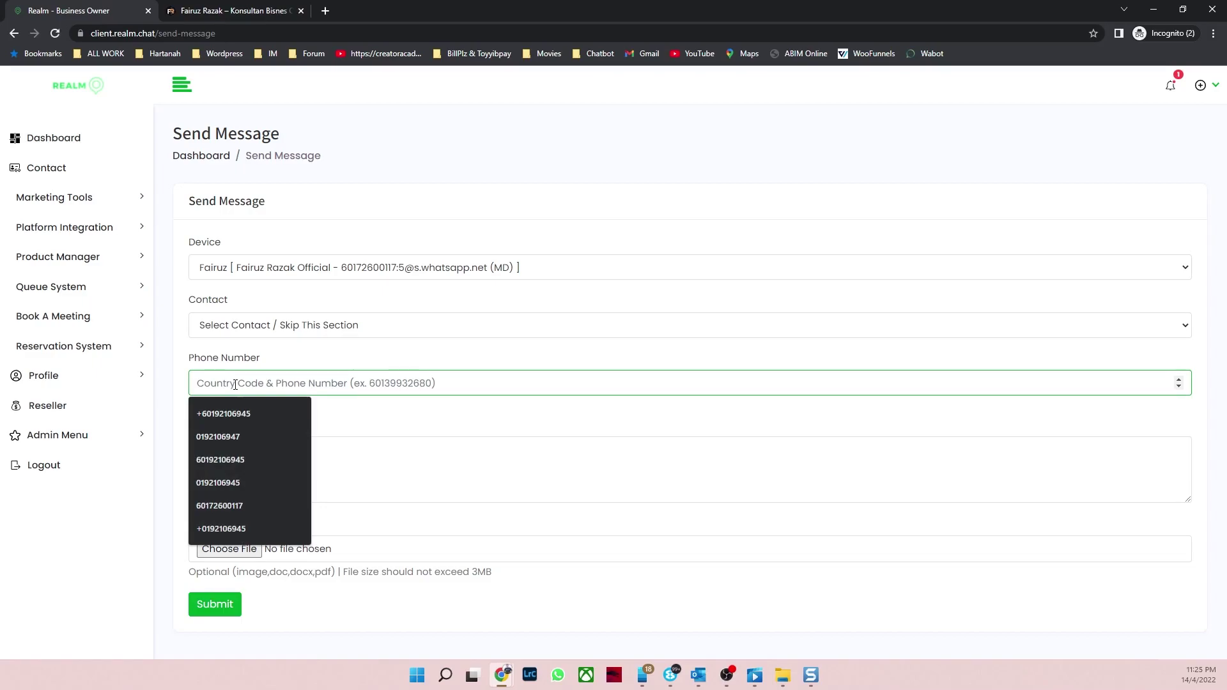
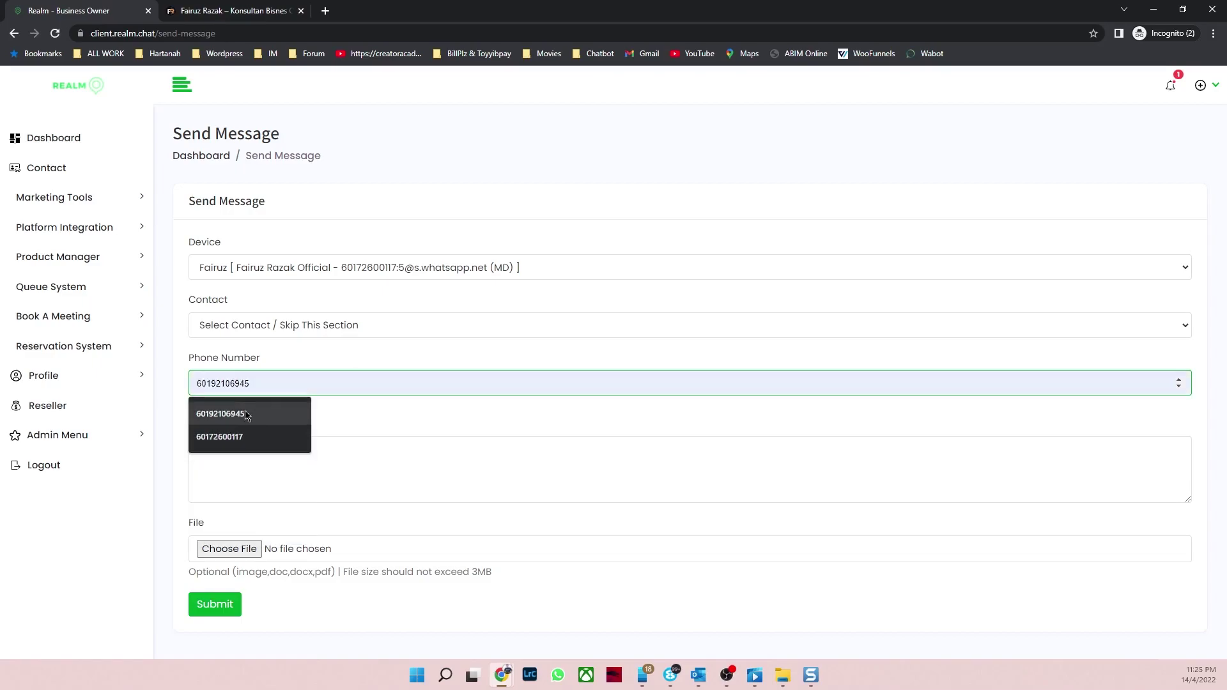
left_click(235, 414)
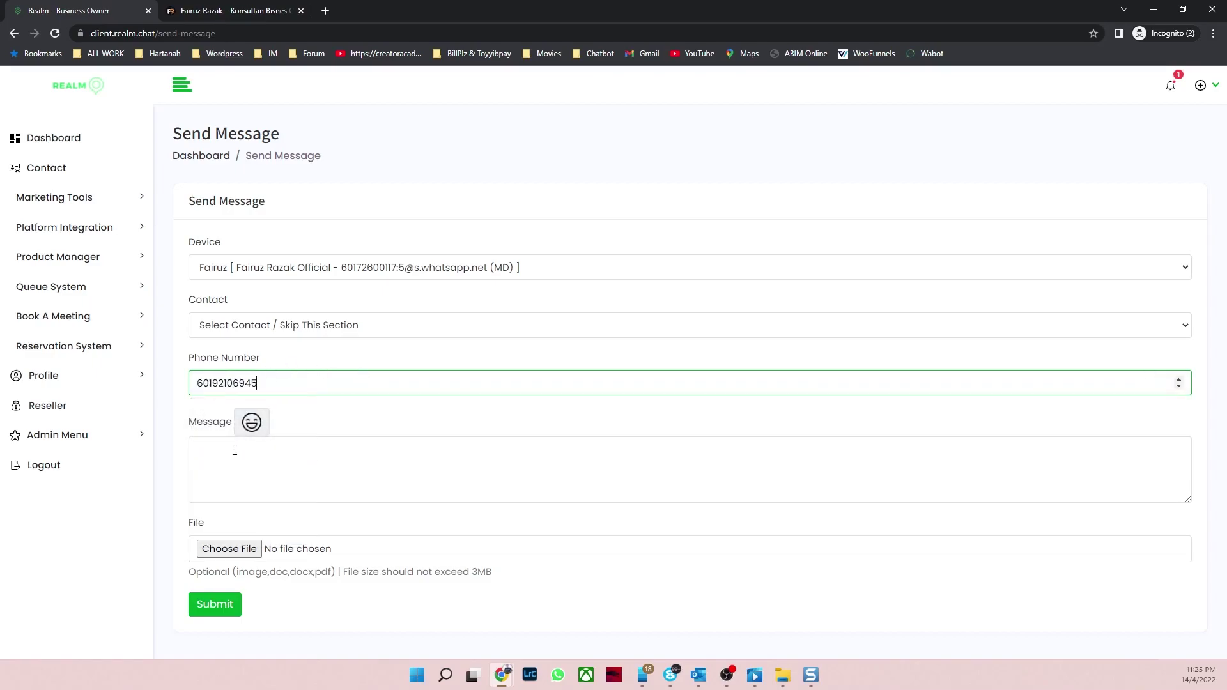
left_click(235, 449)
type("hye S")
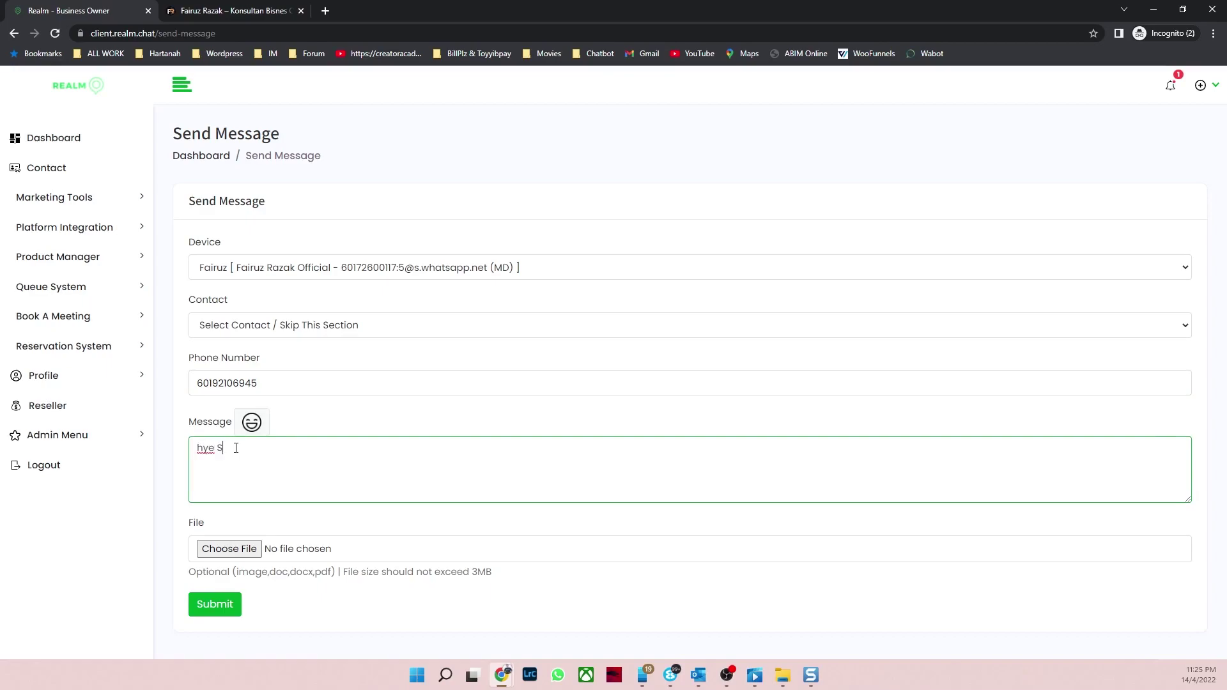
type("aya Nak test")
left_click(252, 422)
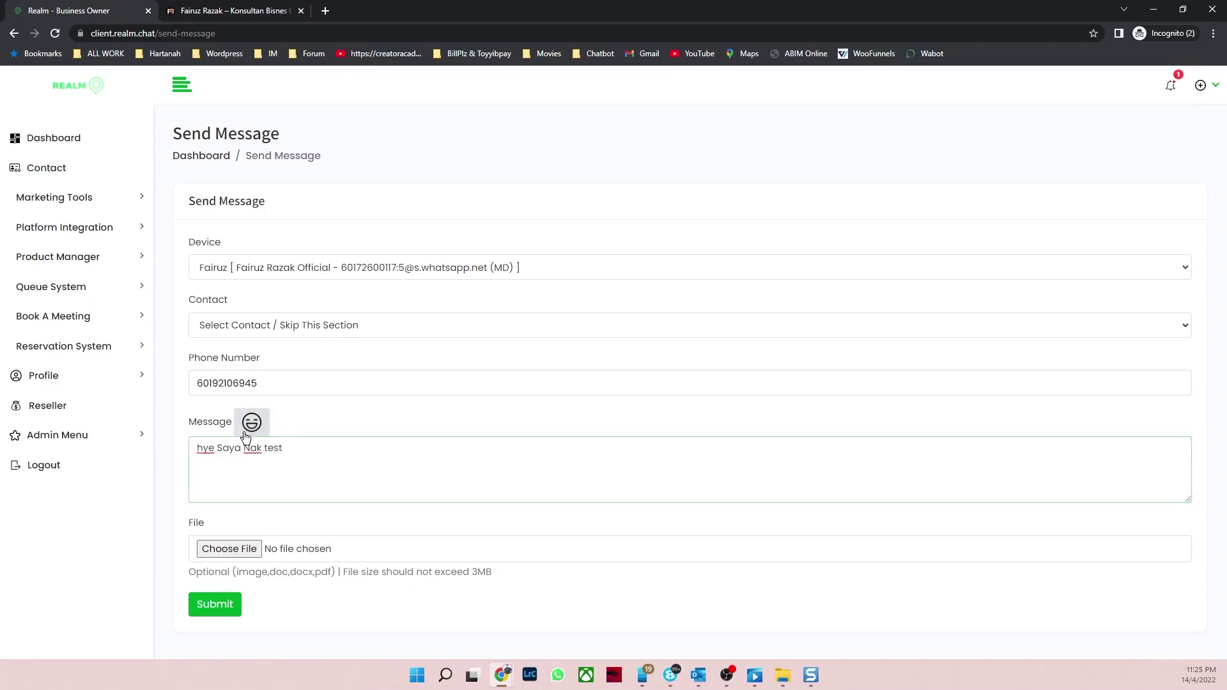
left_click(419, 505)
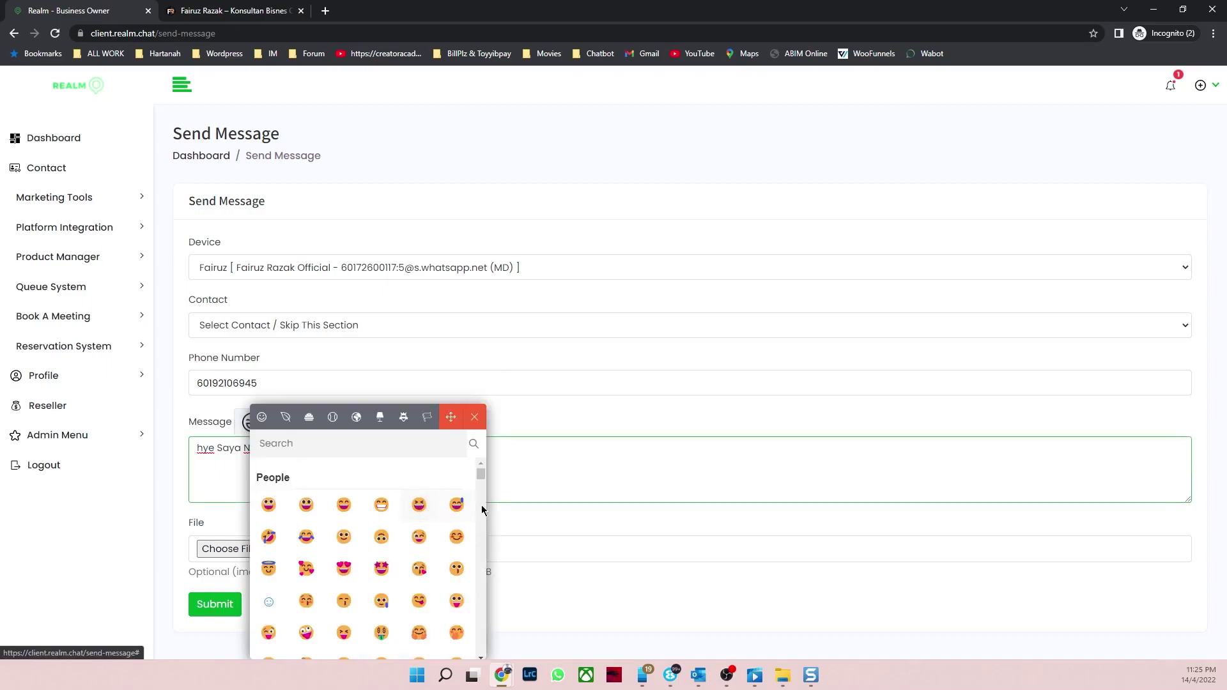
left_click(540, 408)
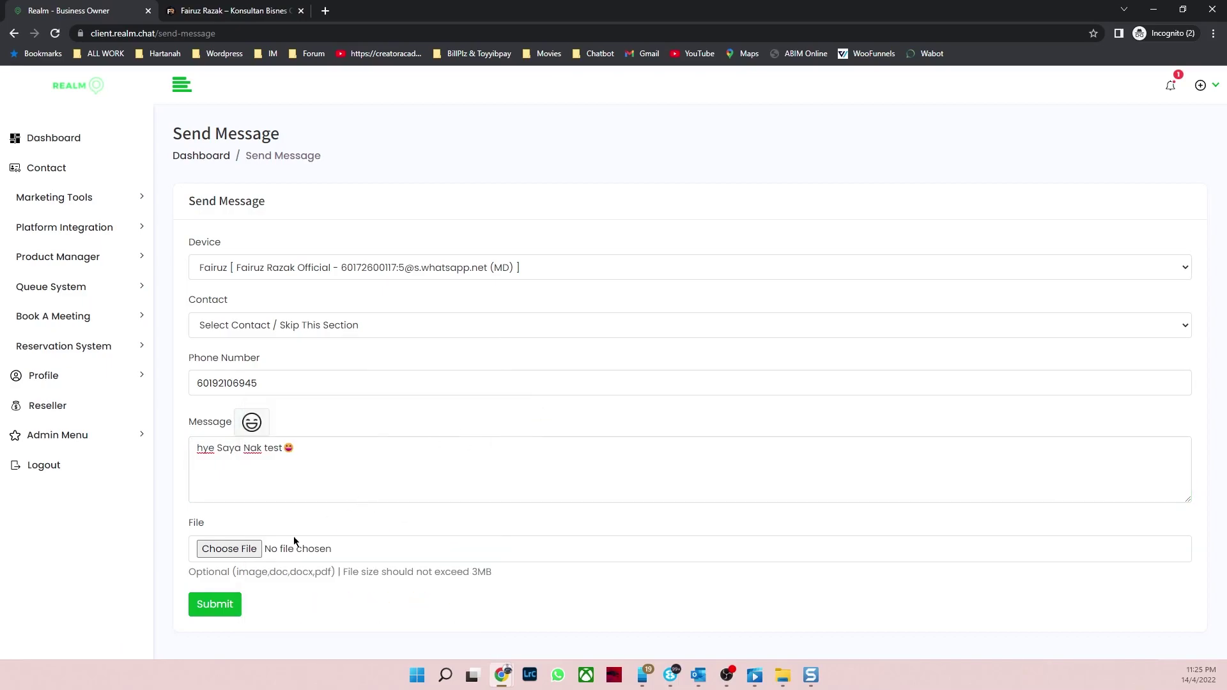
Step: Attach the Marketer Secret image and send the message
left_click(238, 548)
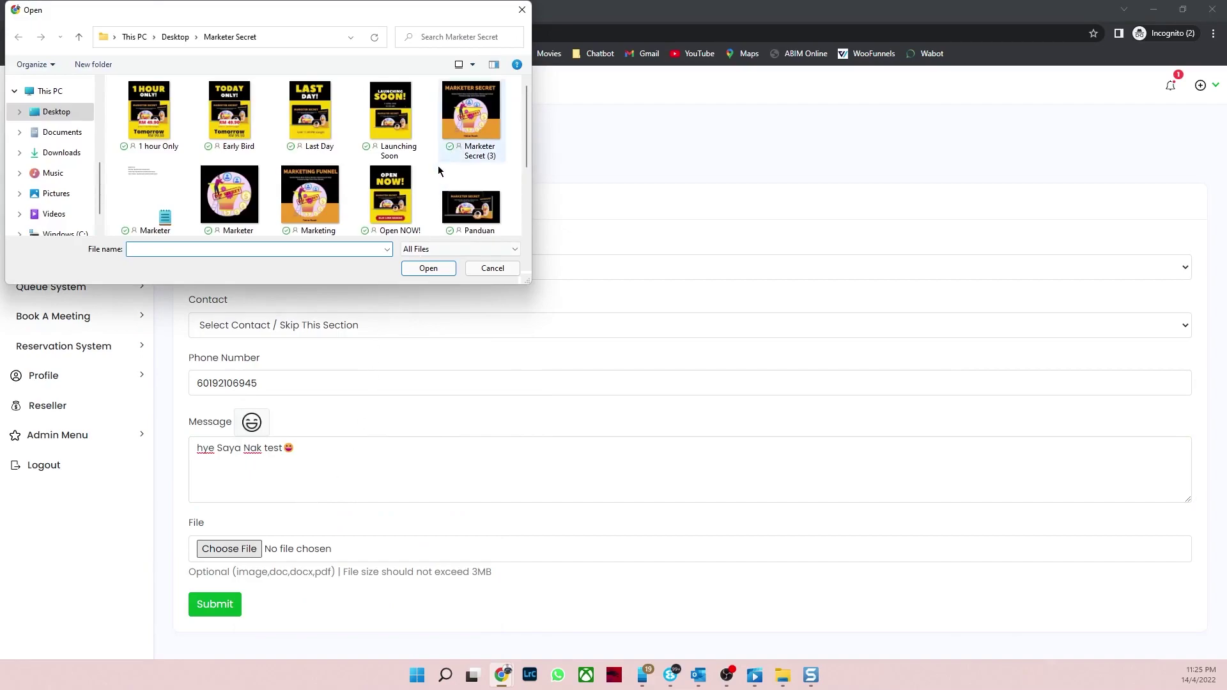
scroll(473, 160, "down", 1)
left_click(237, 189)
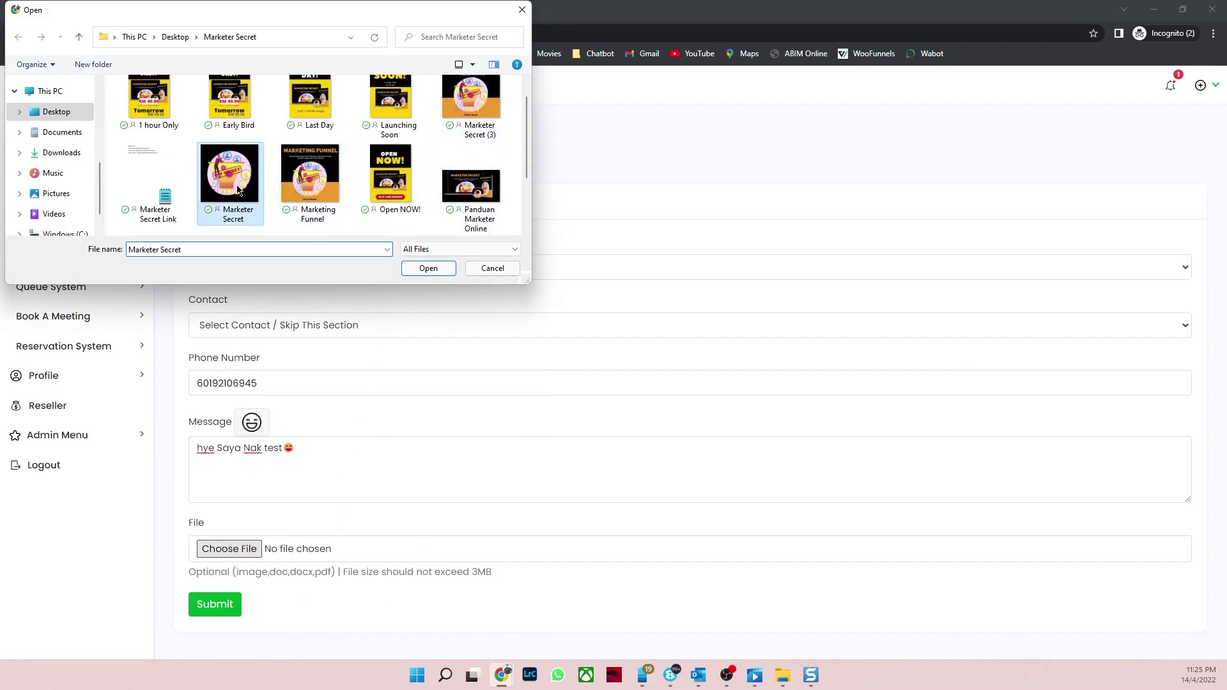
left_click(425, 269)
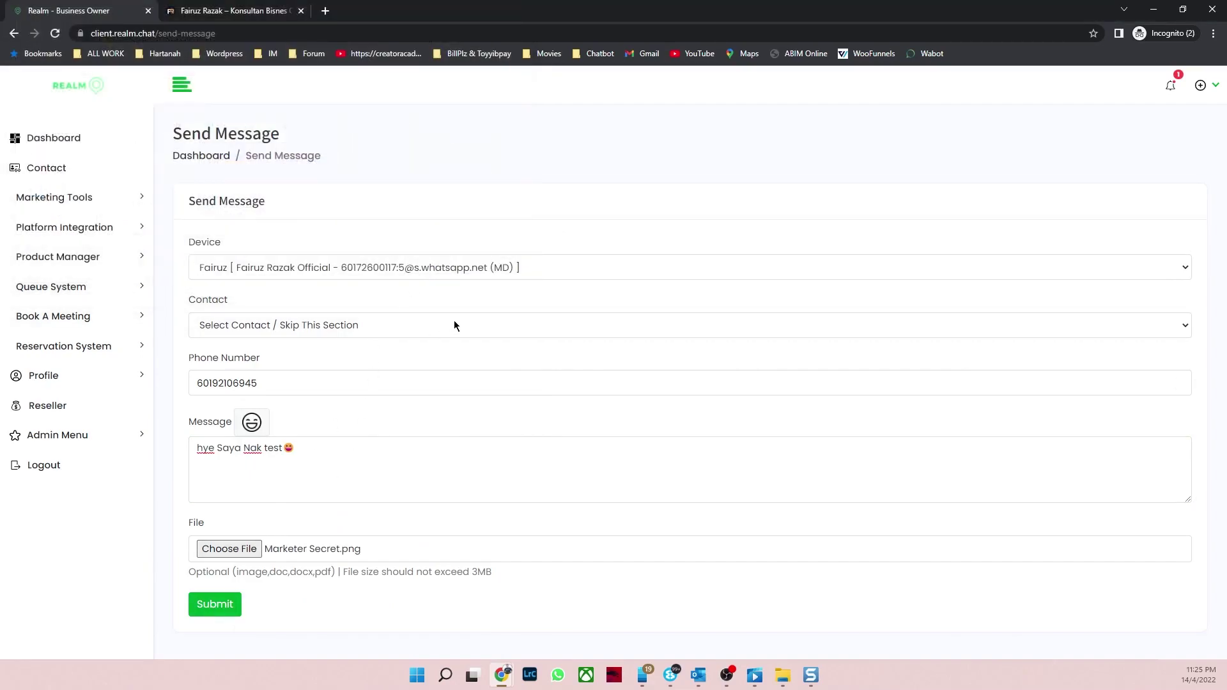
left_click(208, 594)
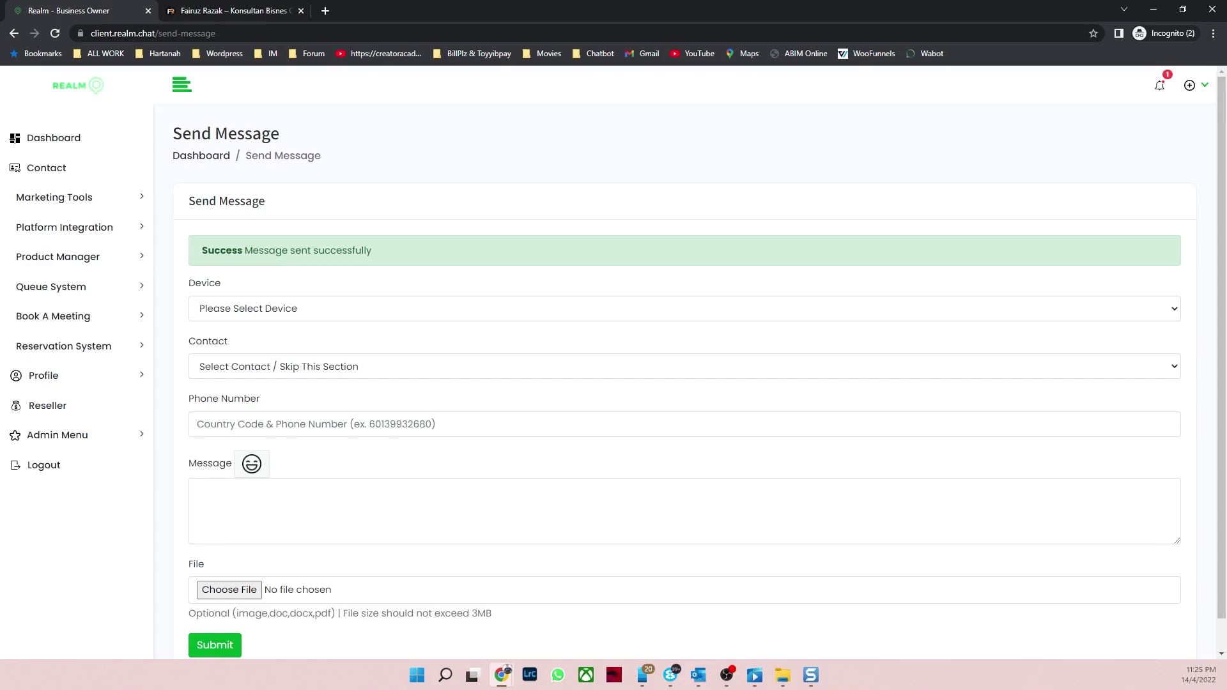
key("alt+Tab")
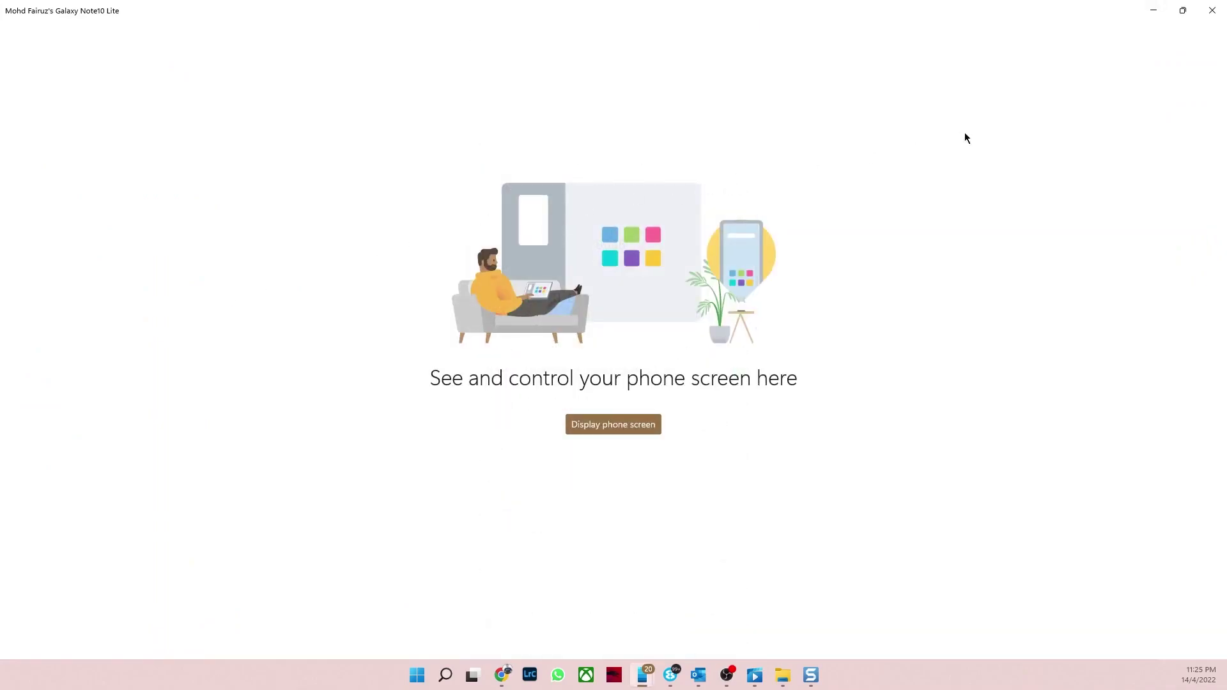
left_click(1183, 10)
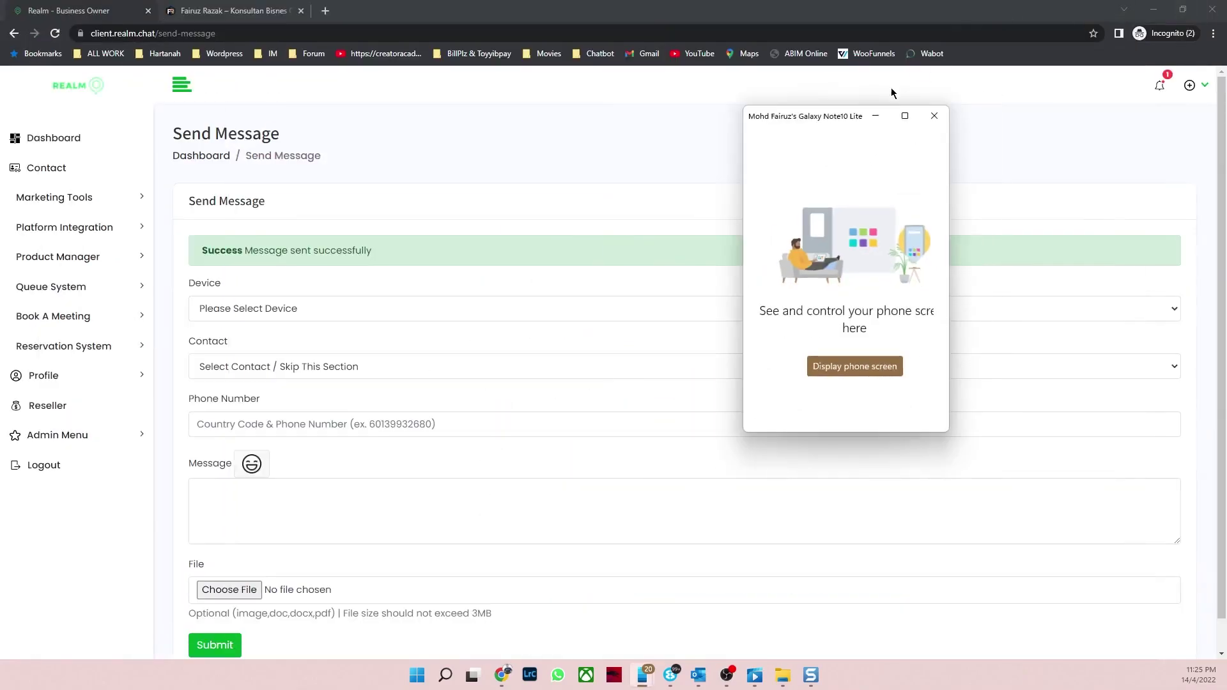
left_click(876, 116)
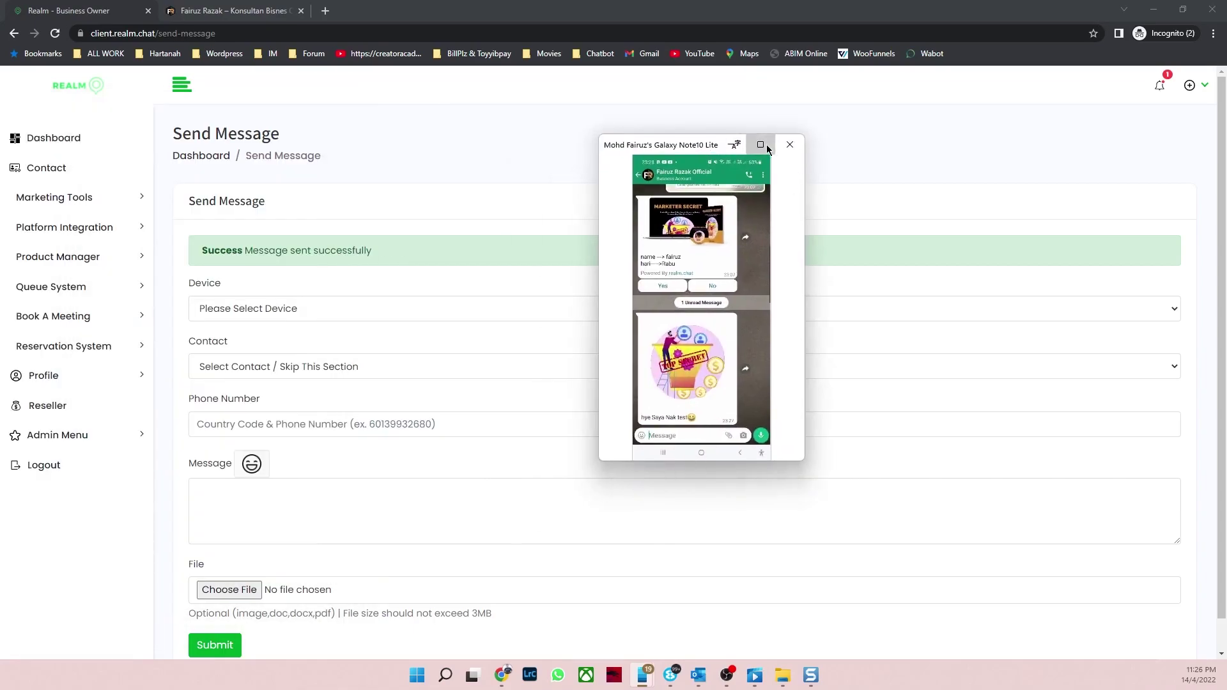
left_click(761, 144)
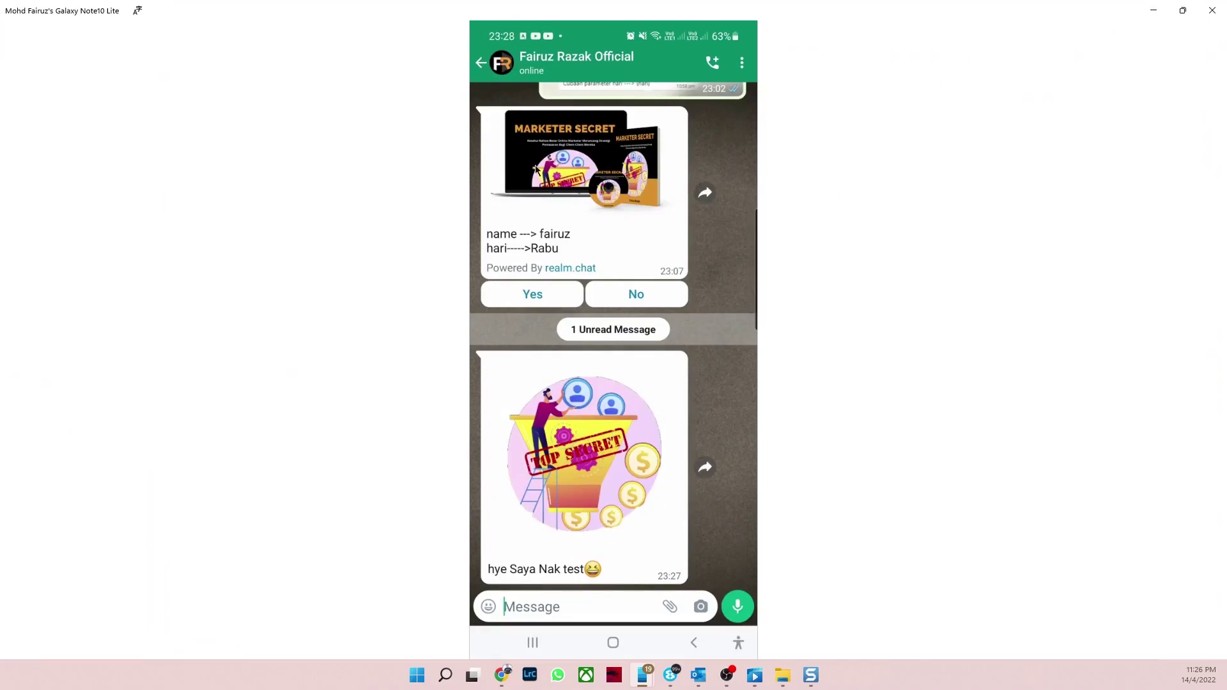
left_click(1154, 13)
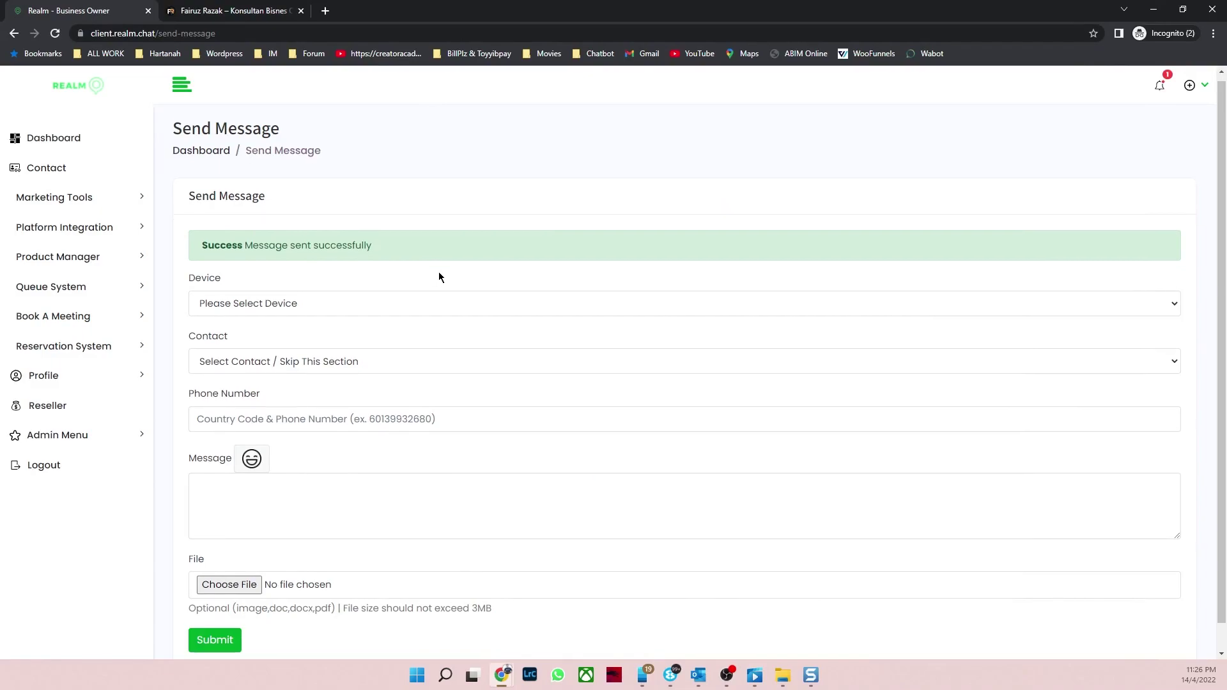
scroll(439, 271, "down", 1)
Step: Open Bulk Message from the Marketing Tools section of the sidebar
left_click(102, 197)
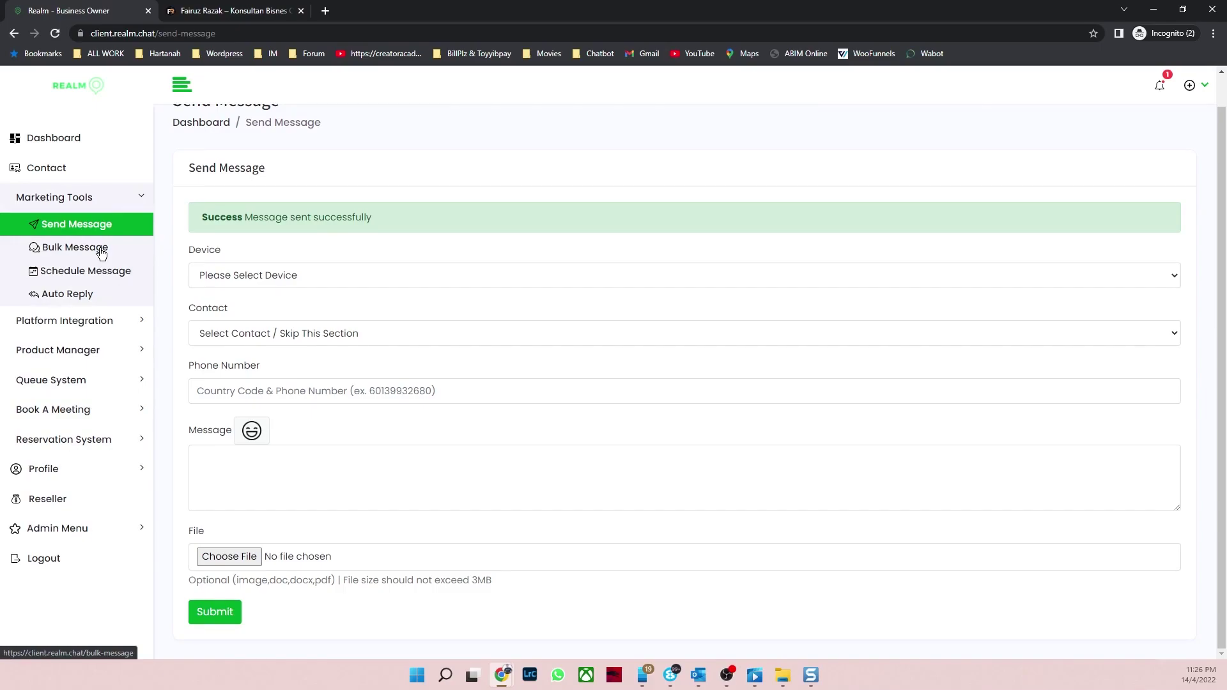
left_click(101, 250)
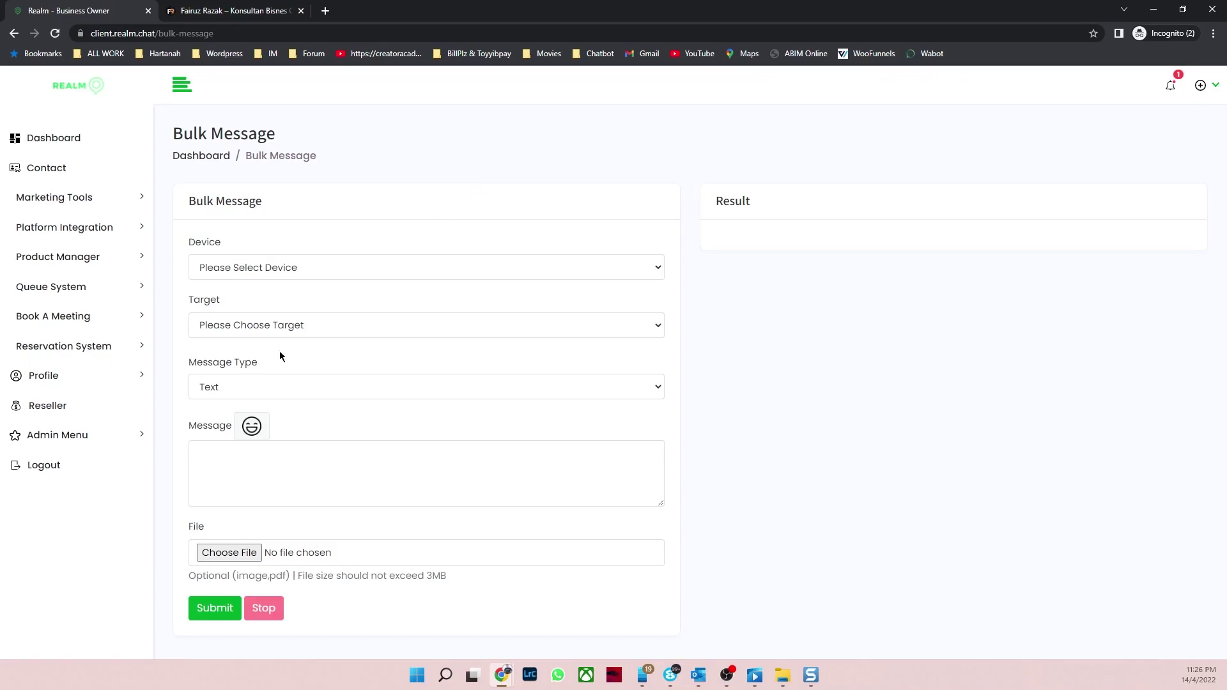
Step: Try Contact as the target with a range limit raised to 600, then turn the limit off
left_click(311, 326)
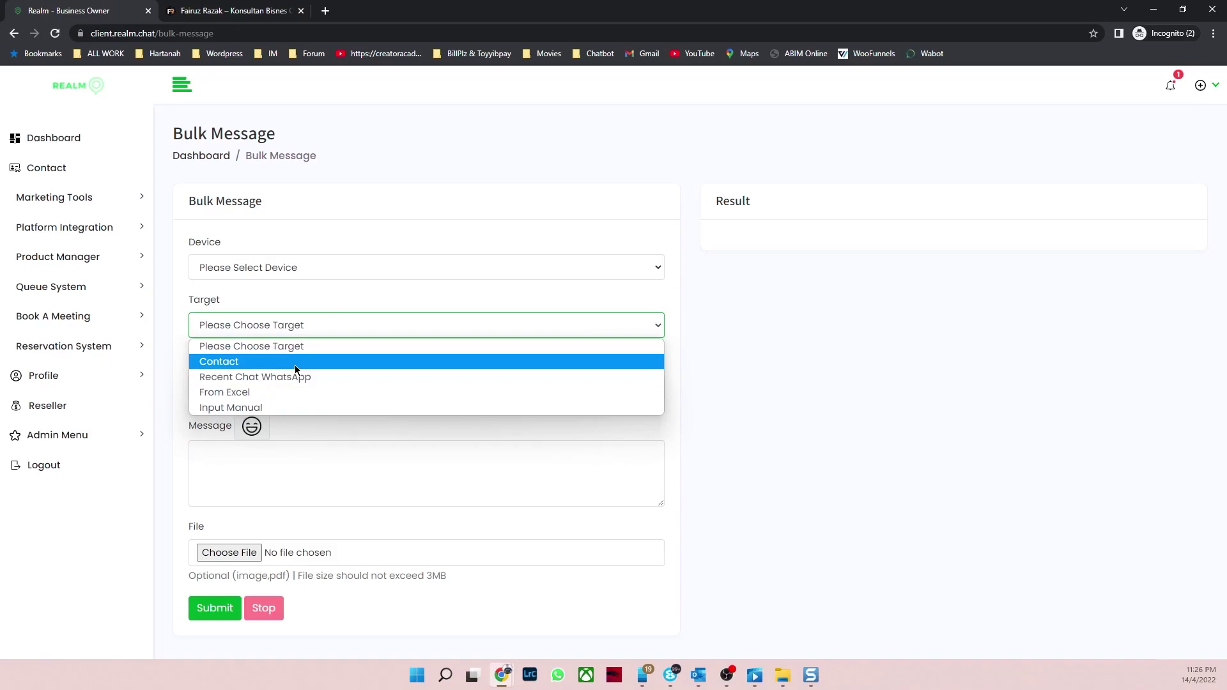
left_click(295, 370)
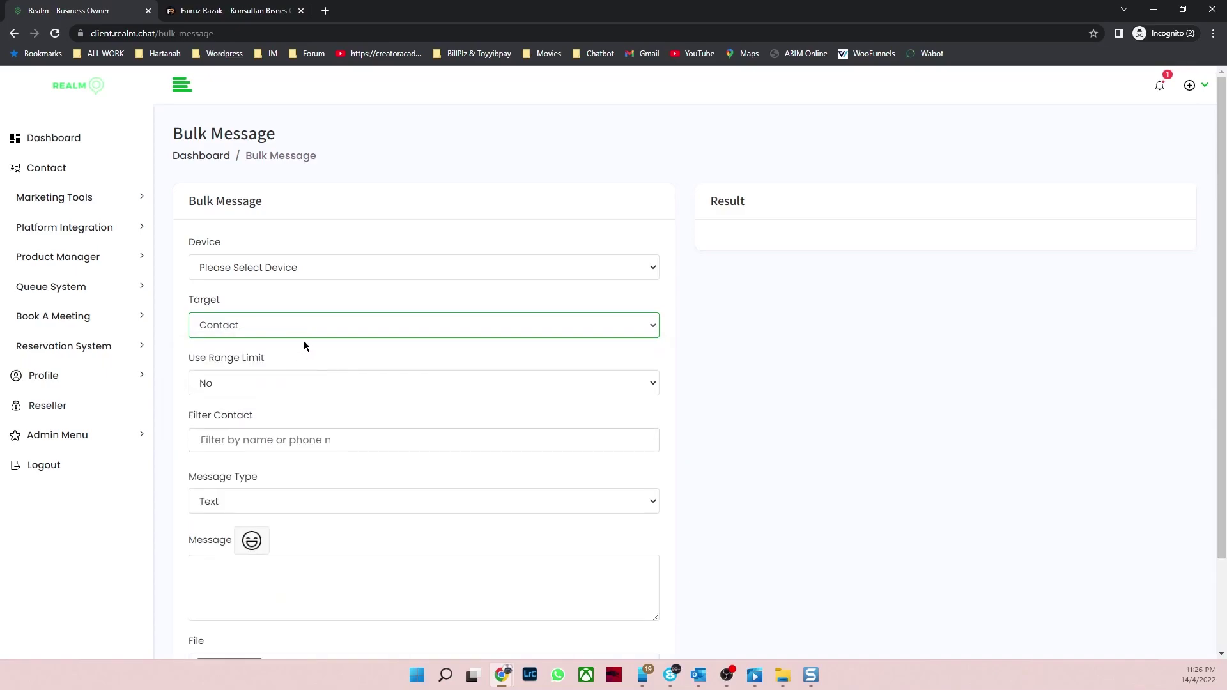
left_click(310, 383)
left_click(261, 420)
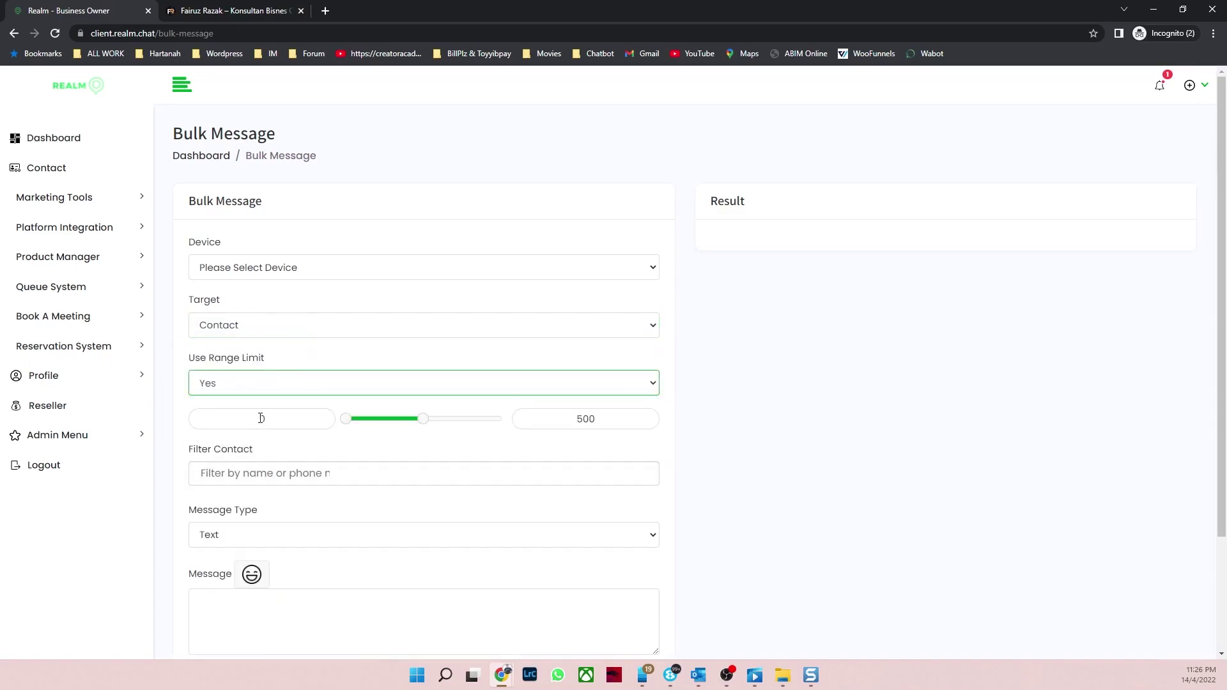
left_click(364, 327)
left_click(361, 359)
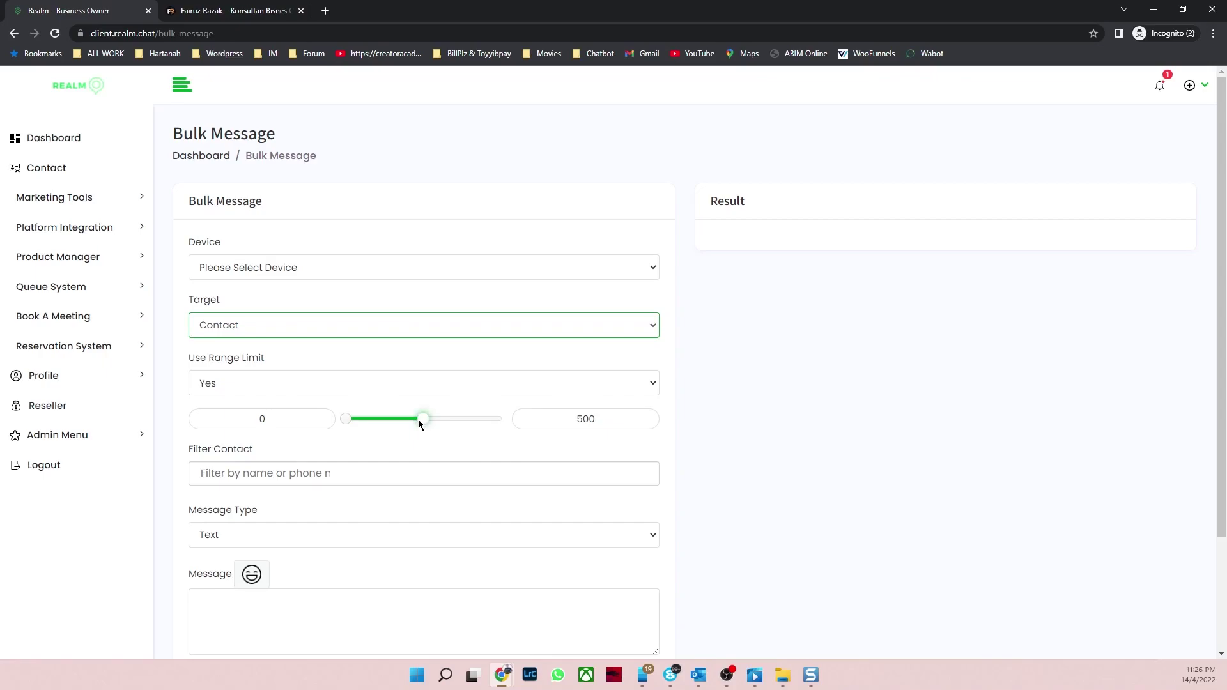
mouse_move(418, 419)
left_mouse_down()
mouse_move(510, 439)
mouse_move(433, 419)
left_mouse_up()
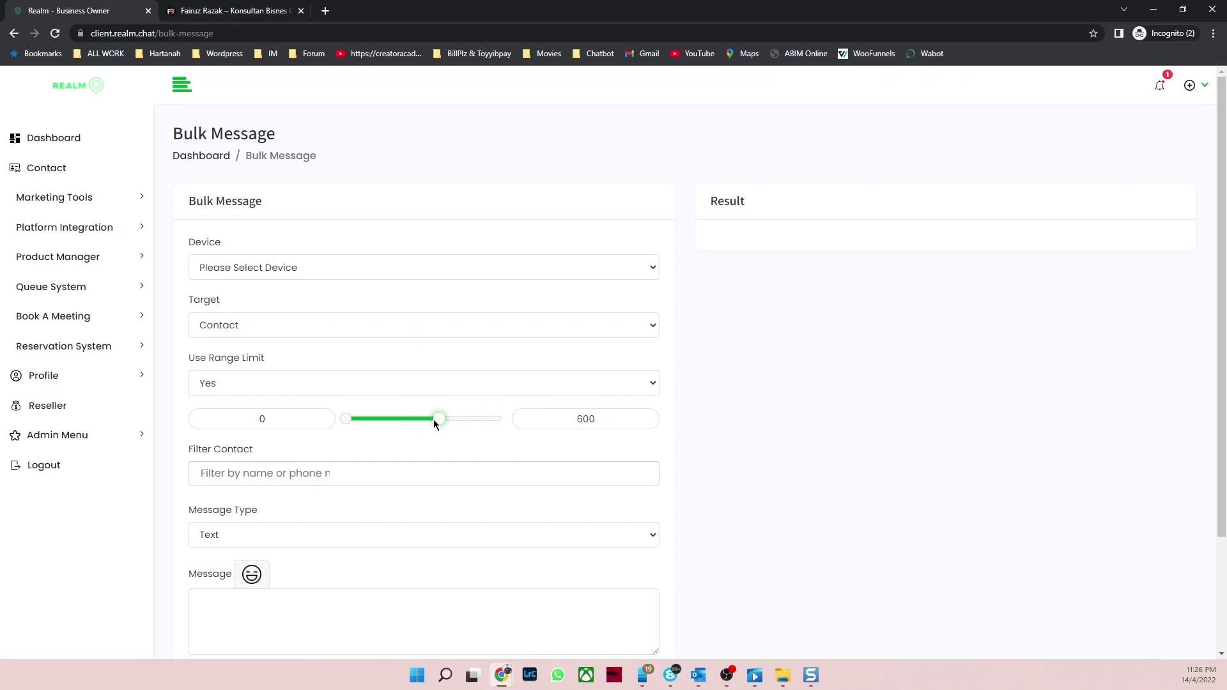
left_click(386, 381)
left_click(352, 406)
Step: Set the target to From Excel and open the downloaded example workbook
left_click(312, 326)
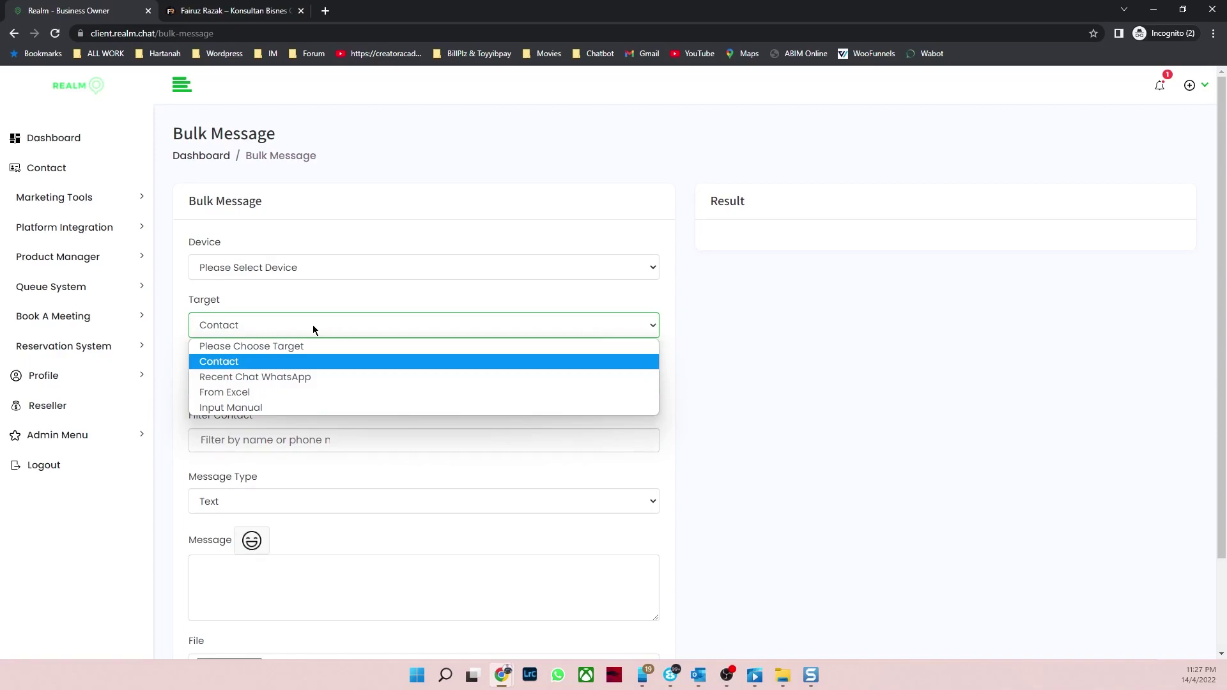
left_click(266, 393)
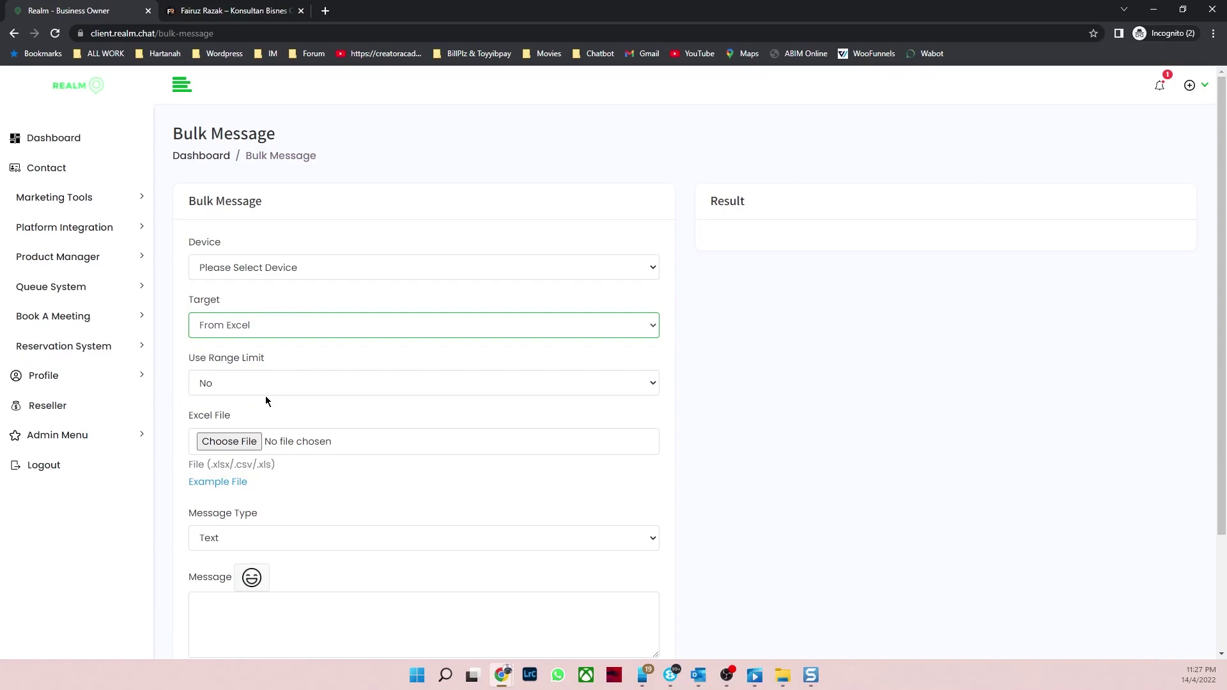
left_click(235, 485)
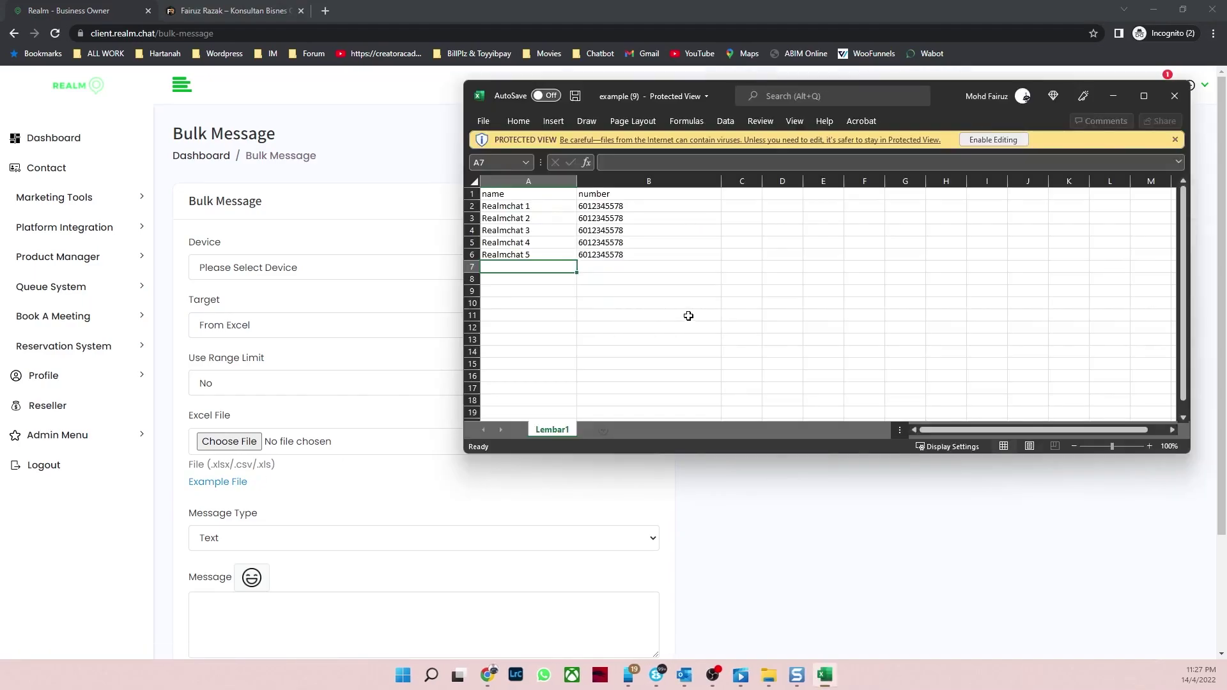
left_click(685, 315)
Step: Review the example sheet's name and number columns for five contacts, then close it
left_click(536, 195)
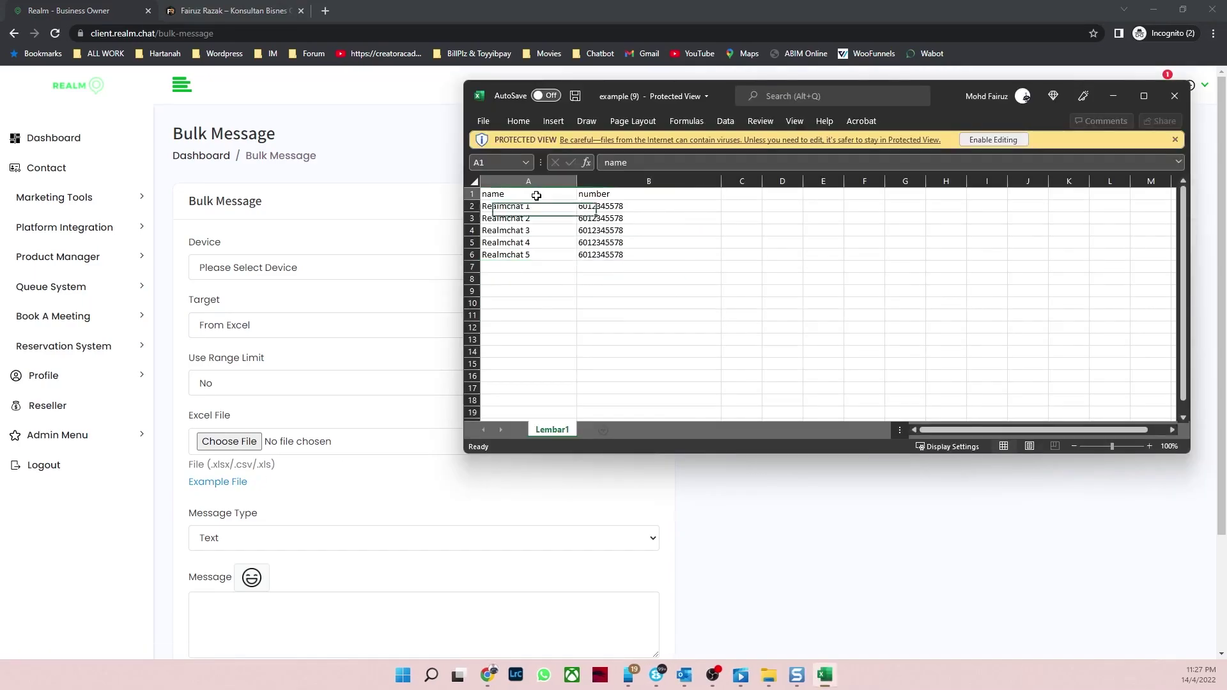
left_click(618, 196)
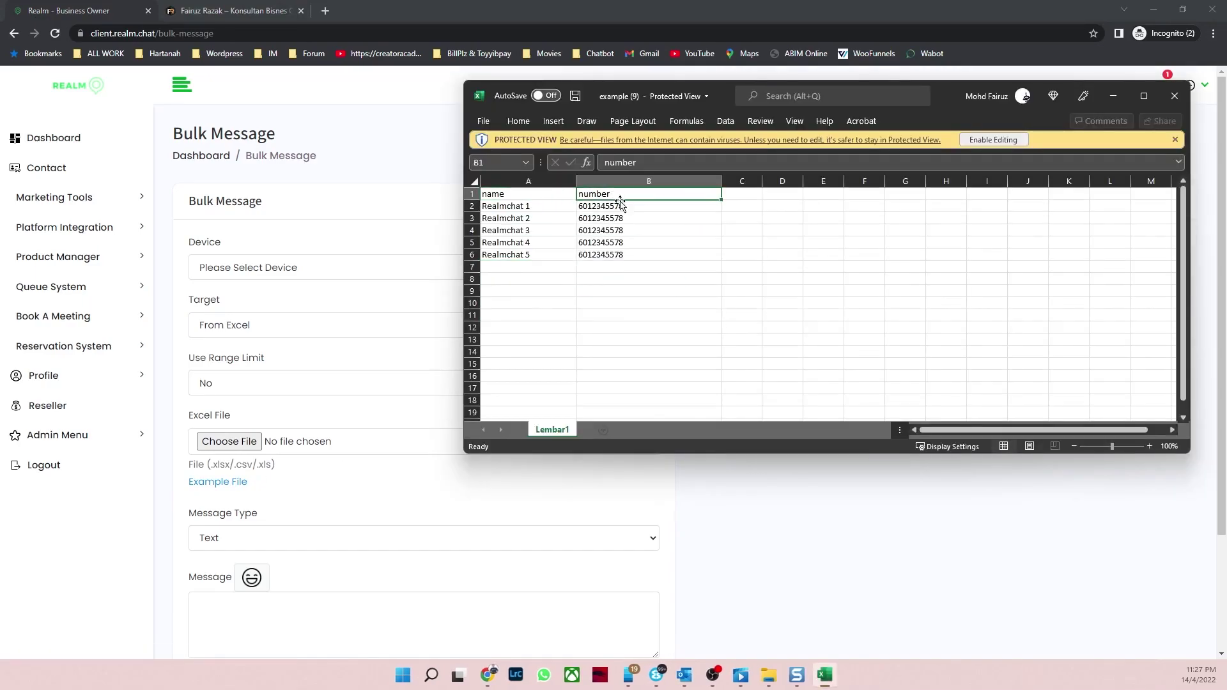
left_click(545, 210)
left_click_drag(551, 253, 553, 205)
left_click(620, 195)
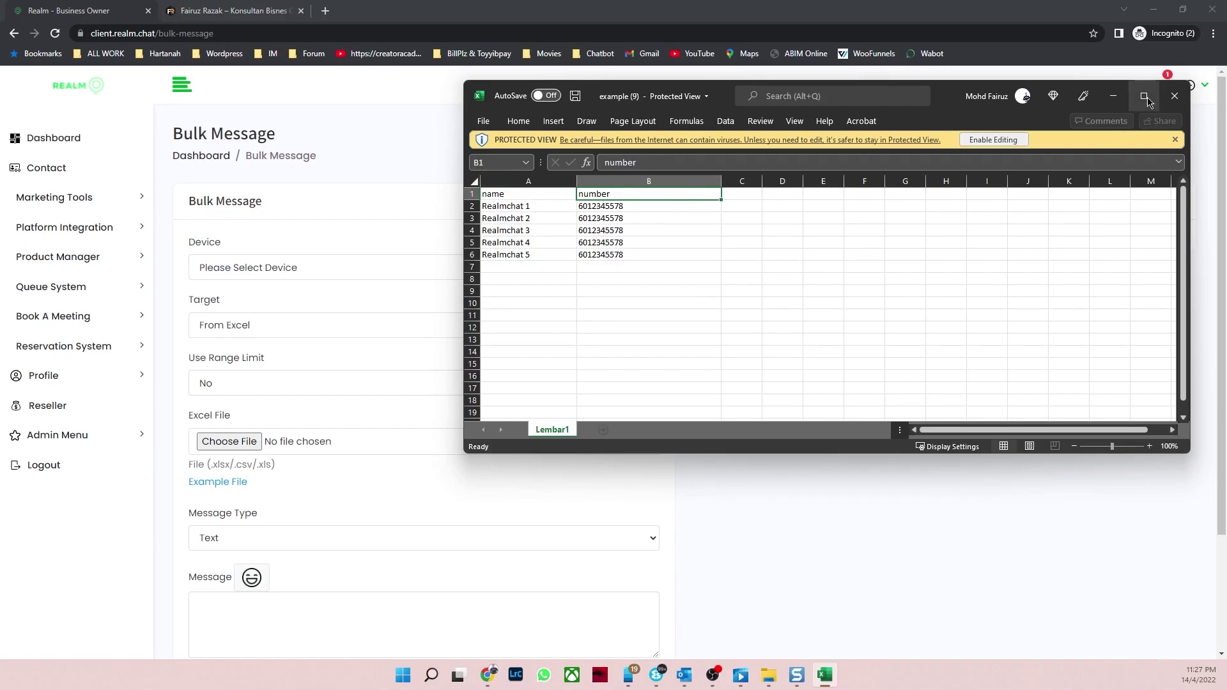
left_click(1176, 106)
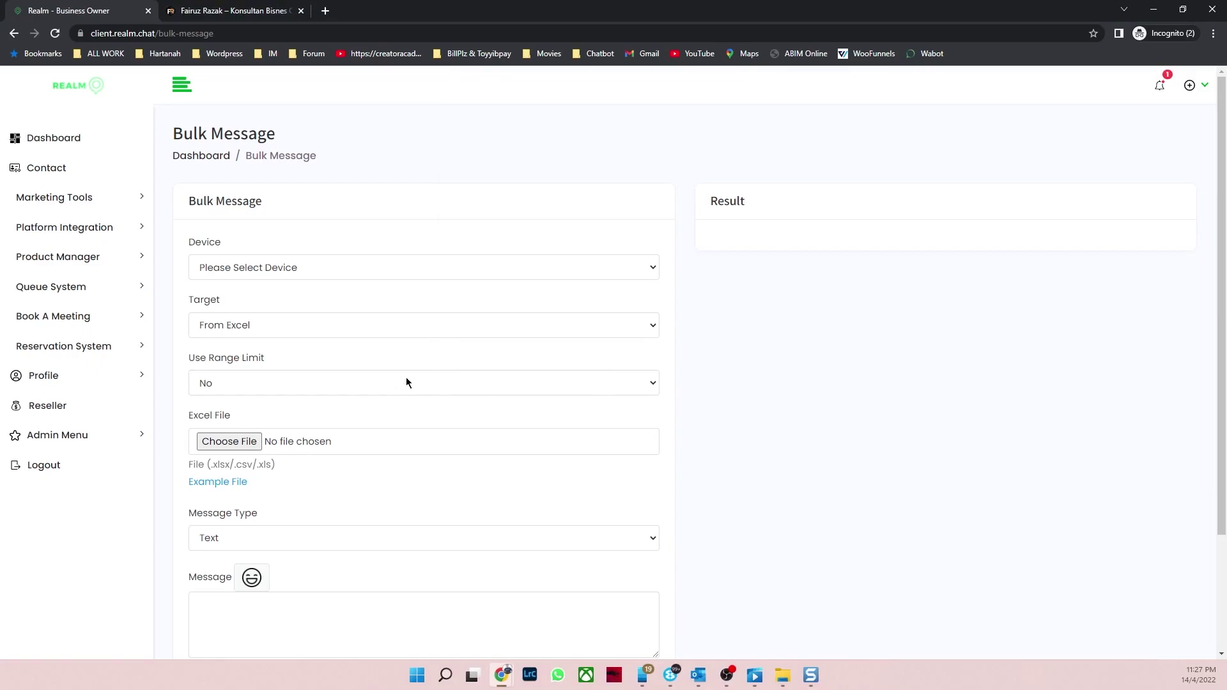
Step: Keep Use Range Limit at No and set Message Type to Text with Button
left_click(405, 382)
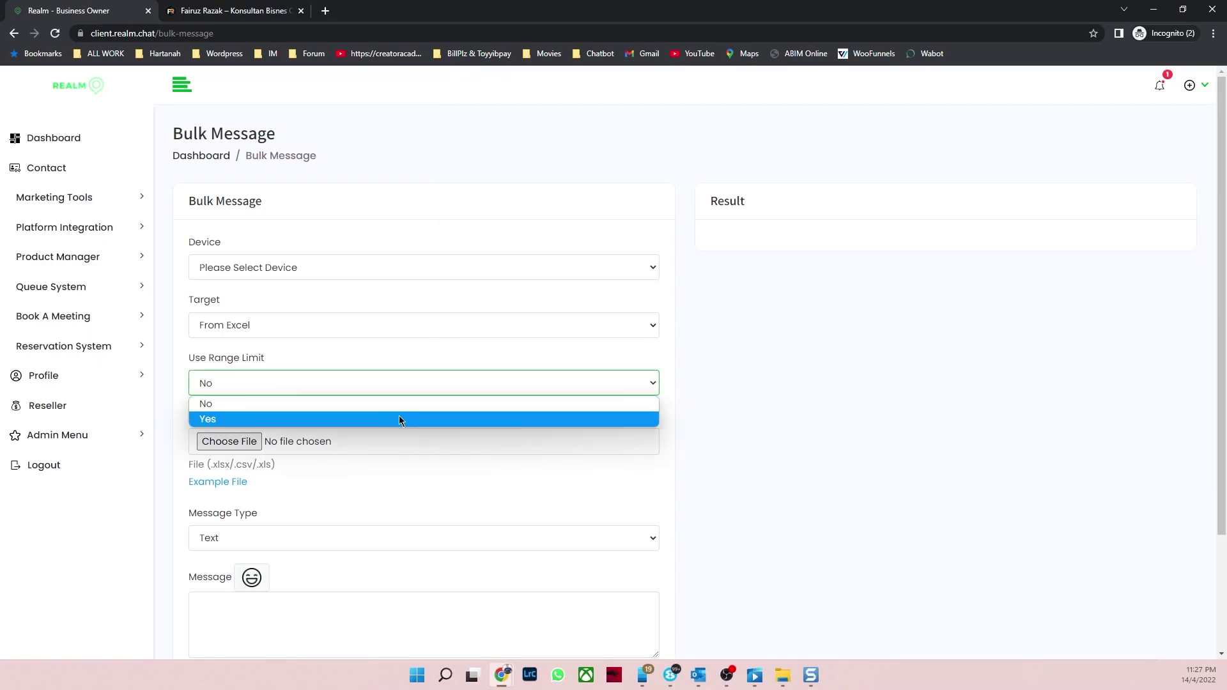
left_click(426, 356)
scroll(394, 415, "down", 2)
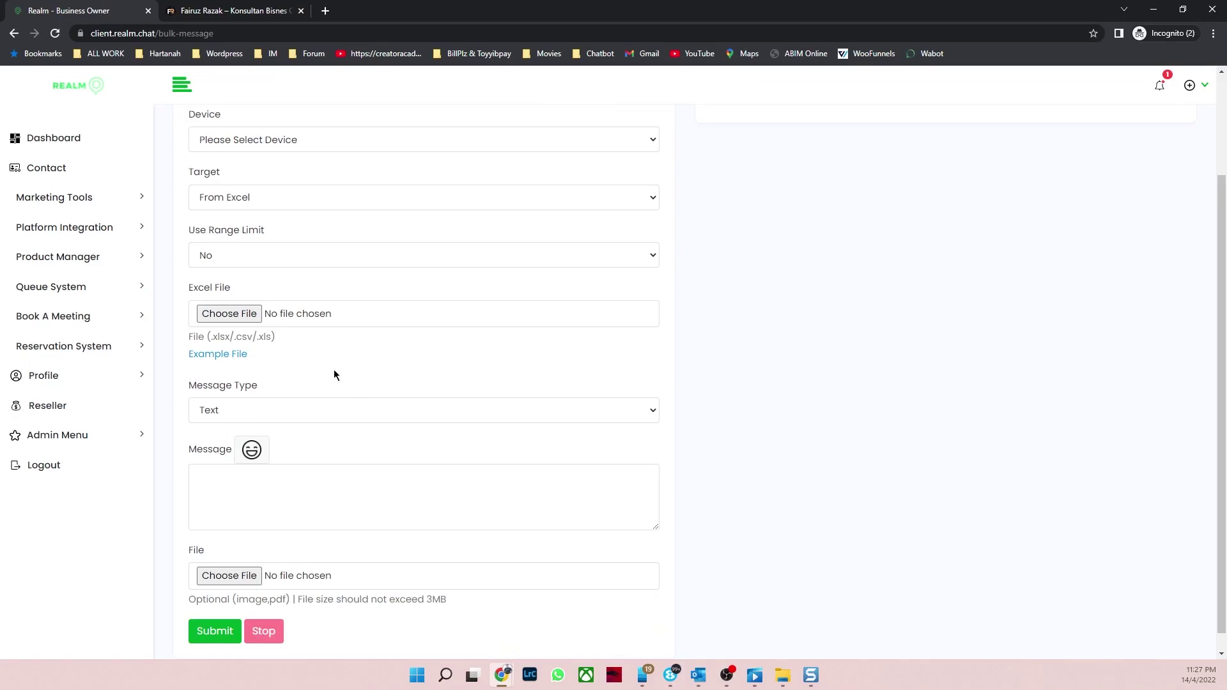
left_click(351, 417)
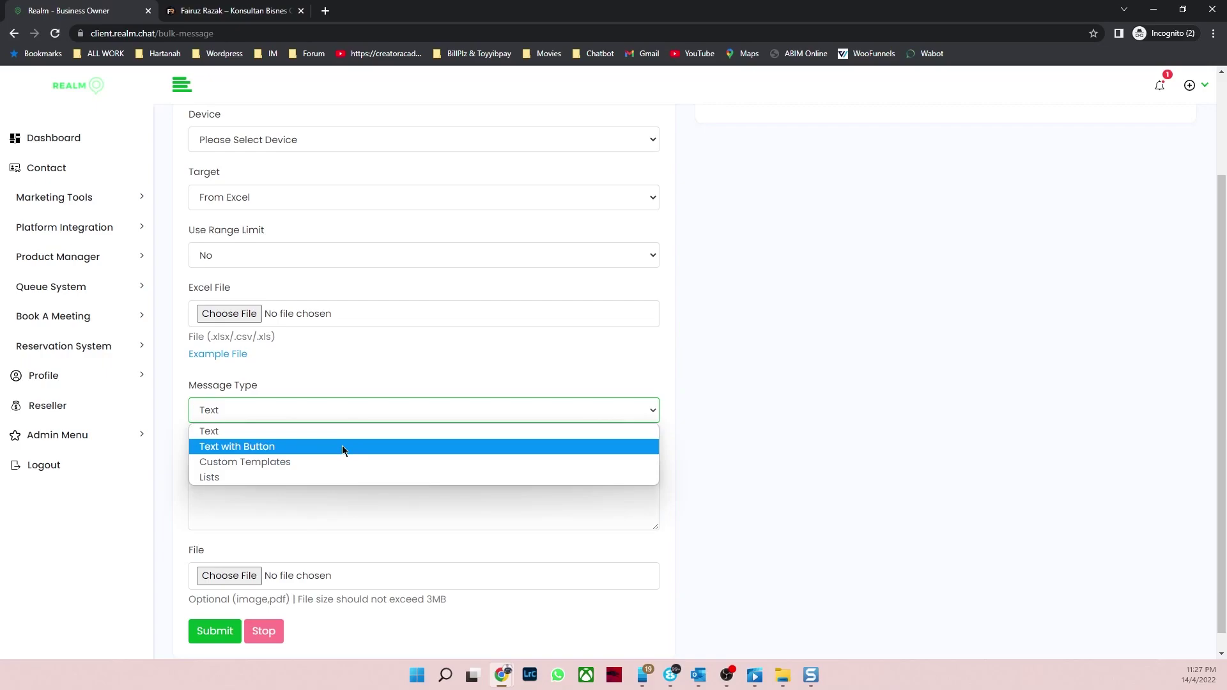
left_click(343, 446)
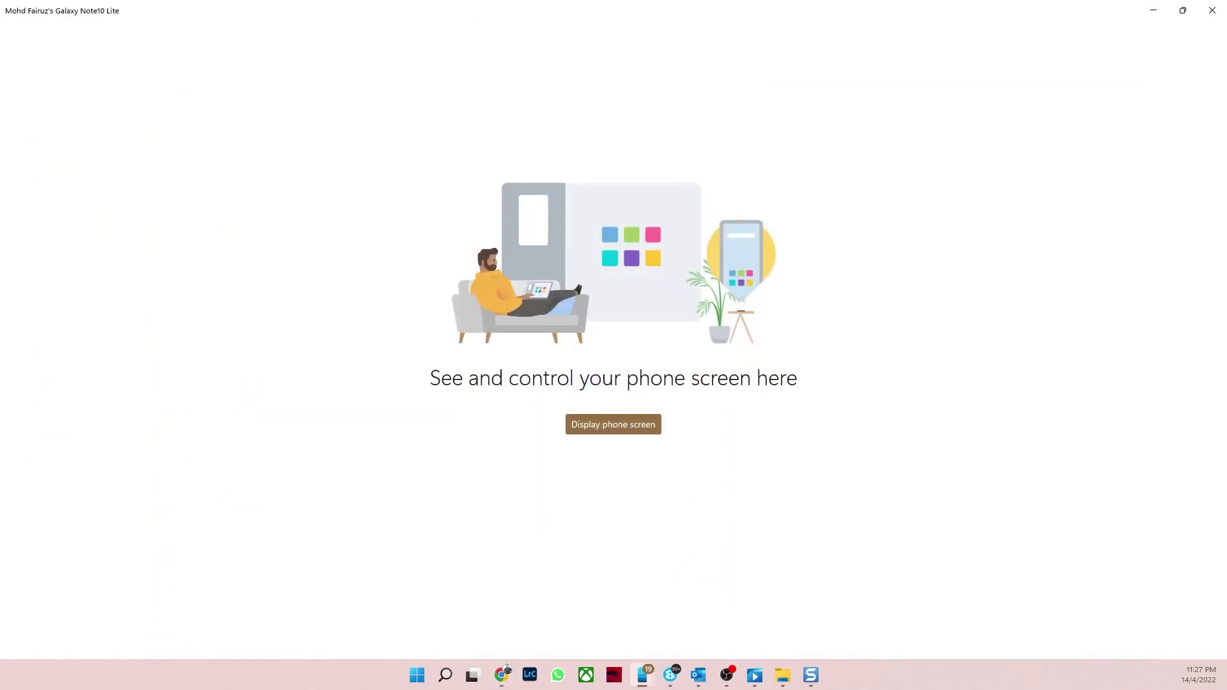
Step: Mirror the phone screen to check the WhatsApp Yes/No button replies, then minimize Phone Link
left_click(615, 427)
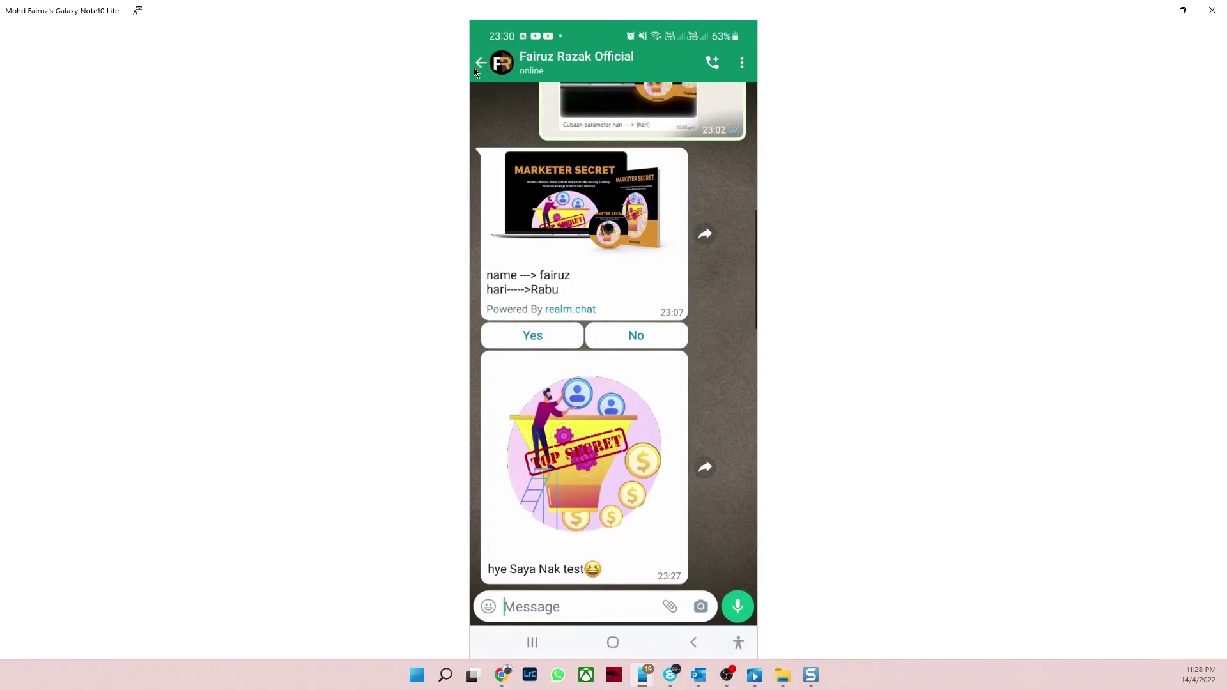
left_click(1155, 10)
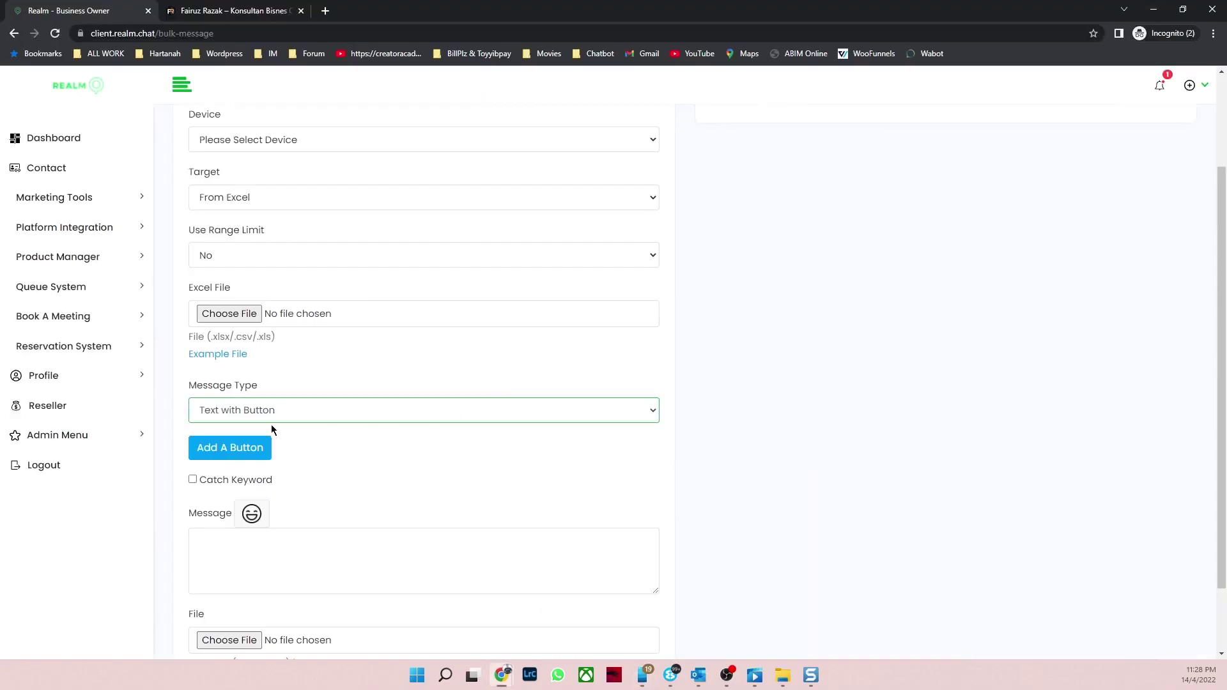
Step: Select the official connected WhatsApp device as the bulk message sender
scroll(438, 459, "down", 1)
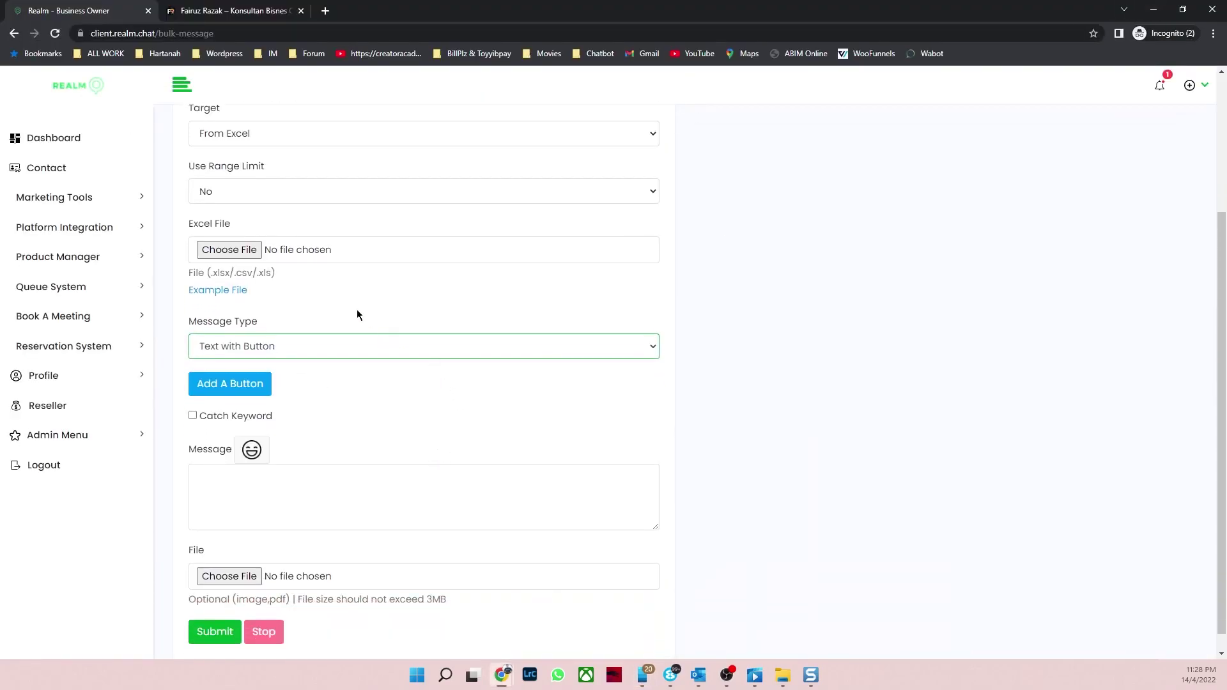
scroll(361, 280, "up", 2)
scroll(333, 255, "up", 2)
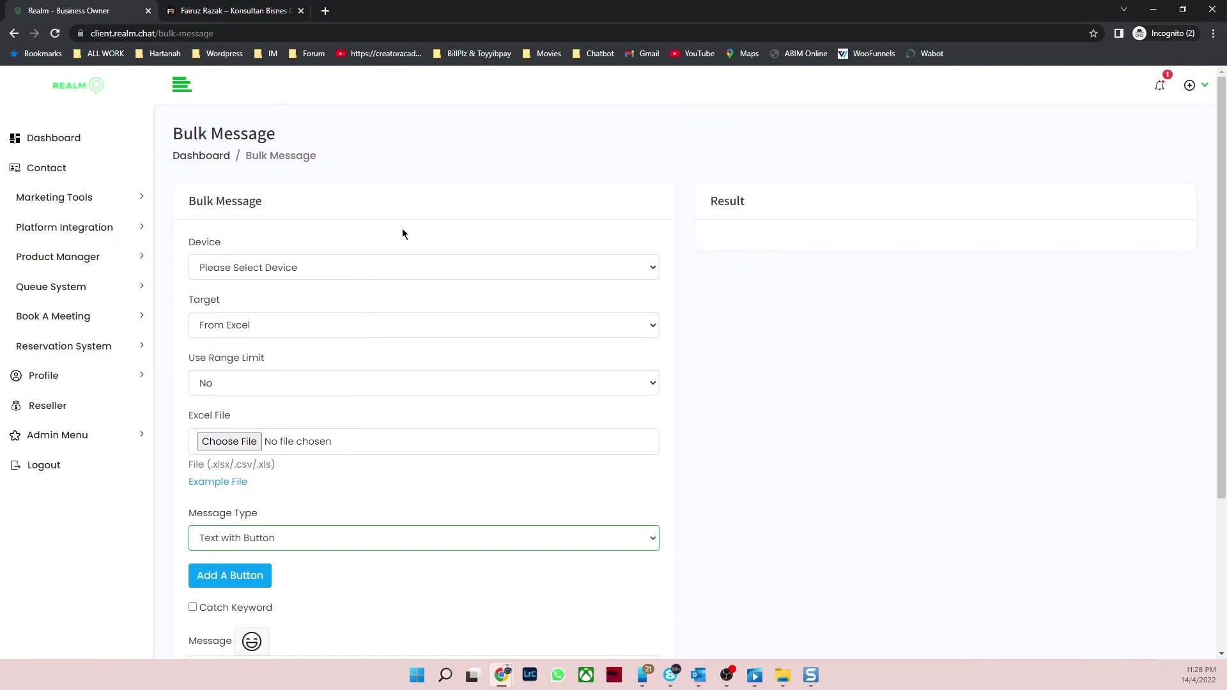
left_click(354, 270)
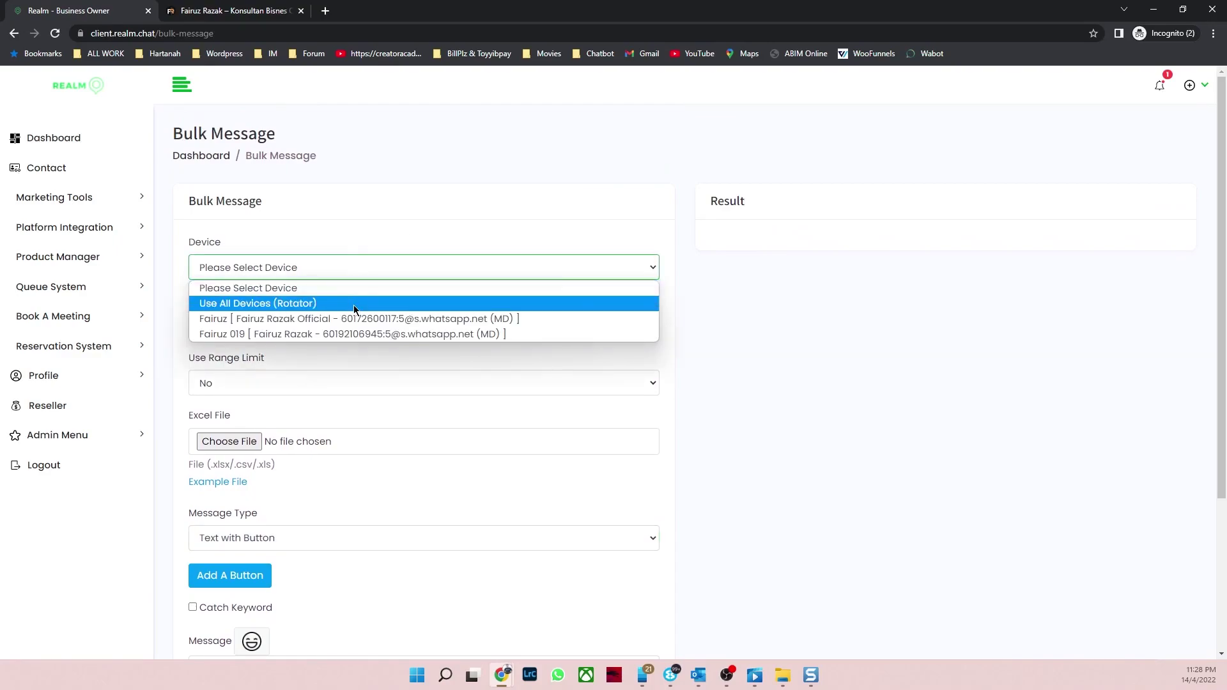
left_click(377, 334)
left_click(375, 267)
left_click(409, 318)
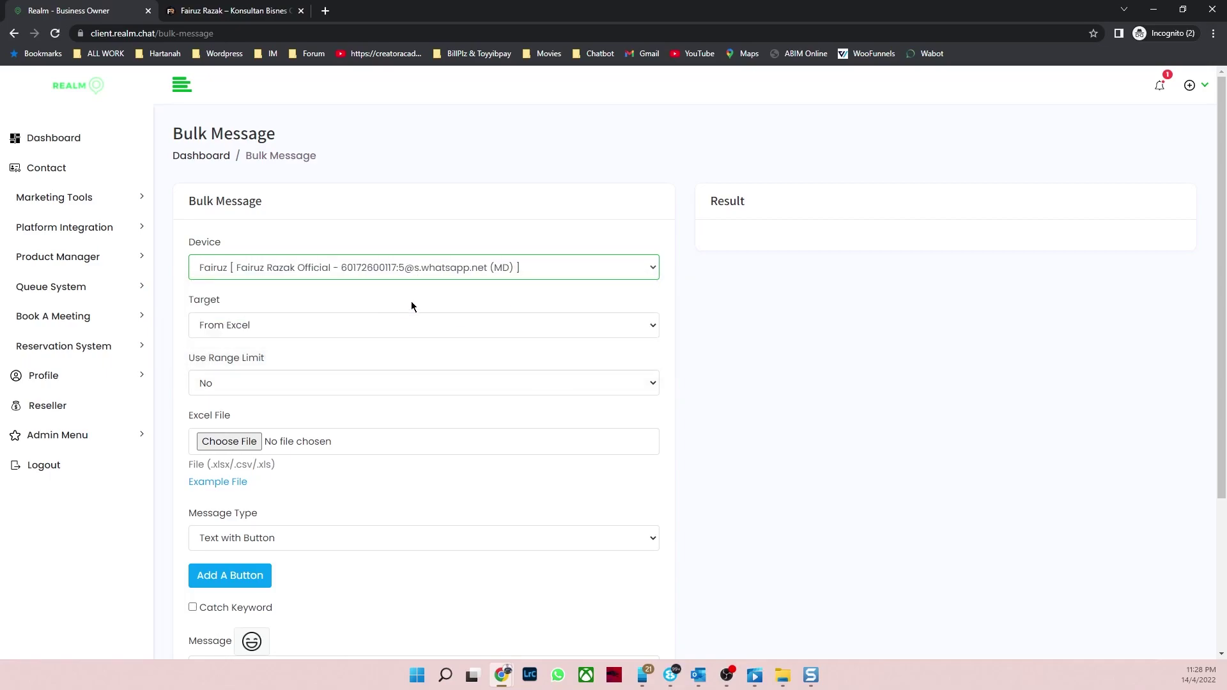
Step: Leave From Excel as the recipient source in the Target dropdown
scroll(412, 300, "down", 2)
left_click(384, 200)
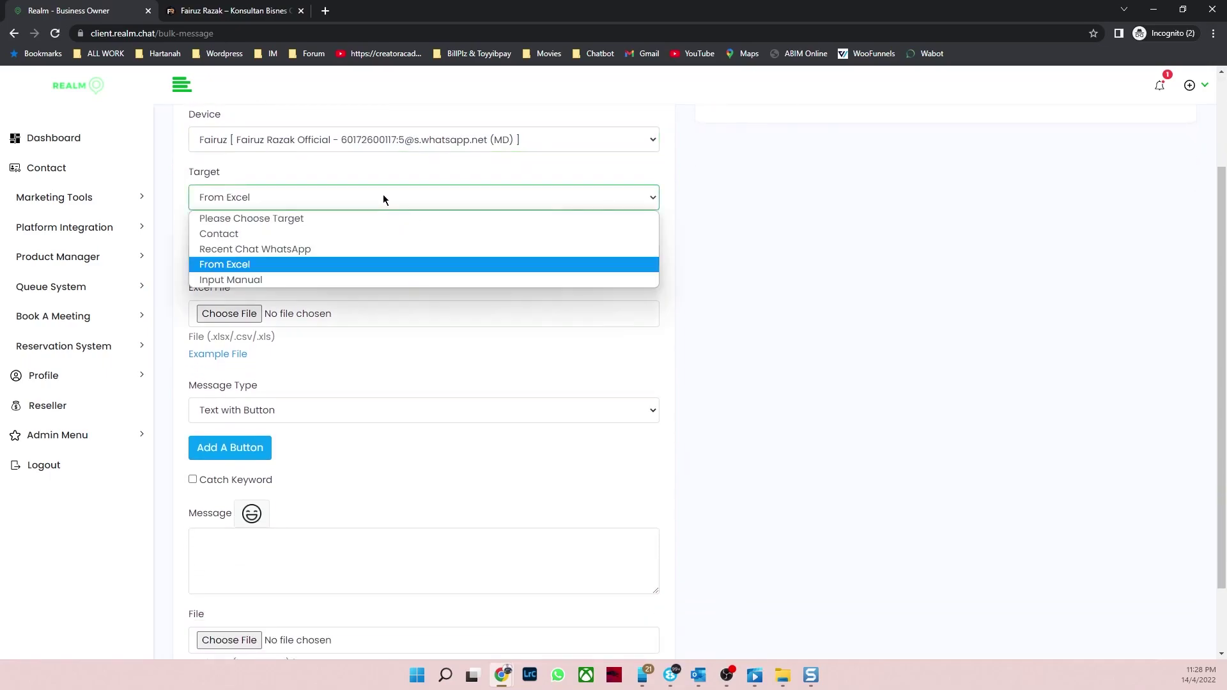
left_click(304, 265)
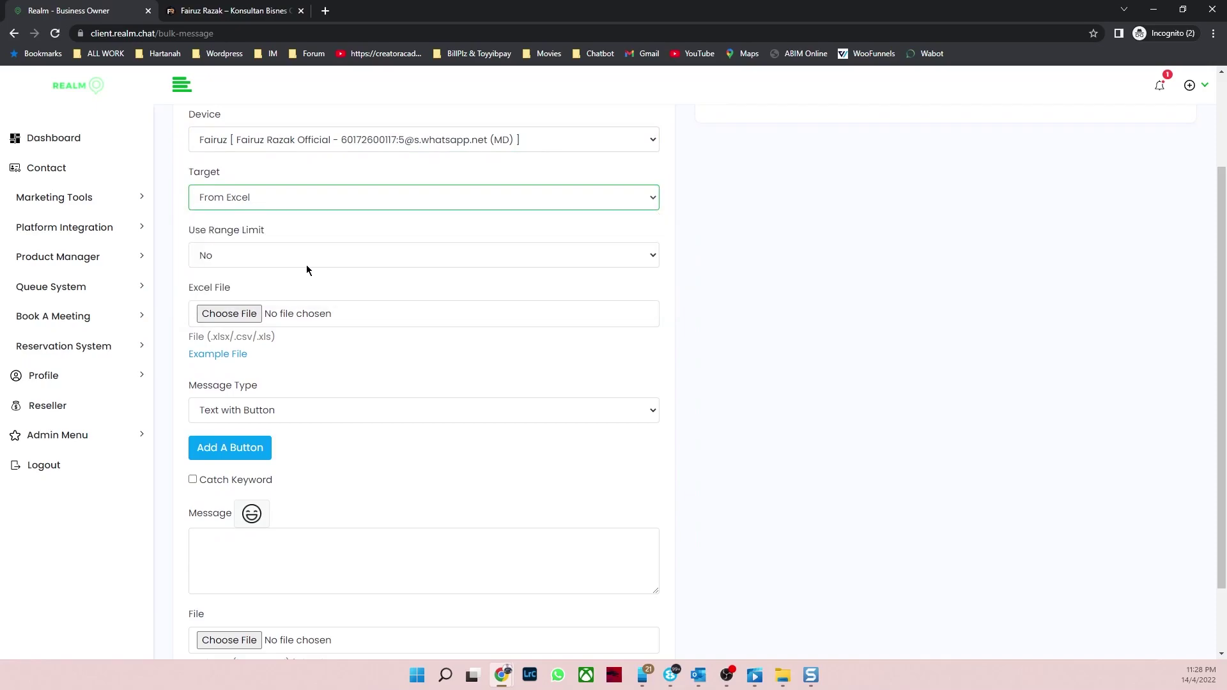
left_click(332, 208)
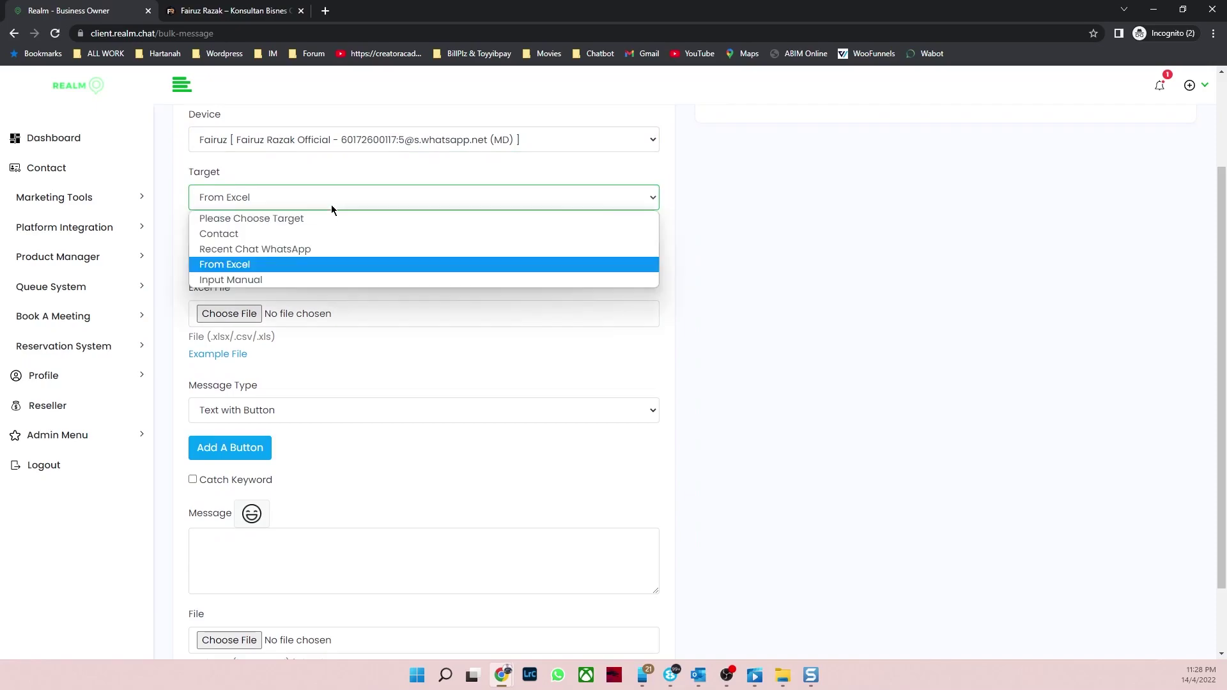
Step: Enter a name|number recipient under Input Manual, delete it, and return Target to From Excel
left_click(304, 281)
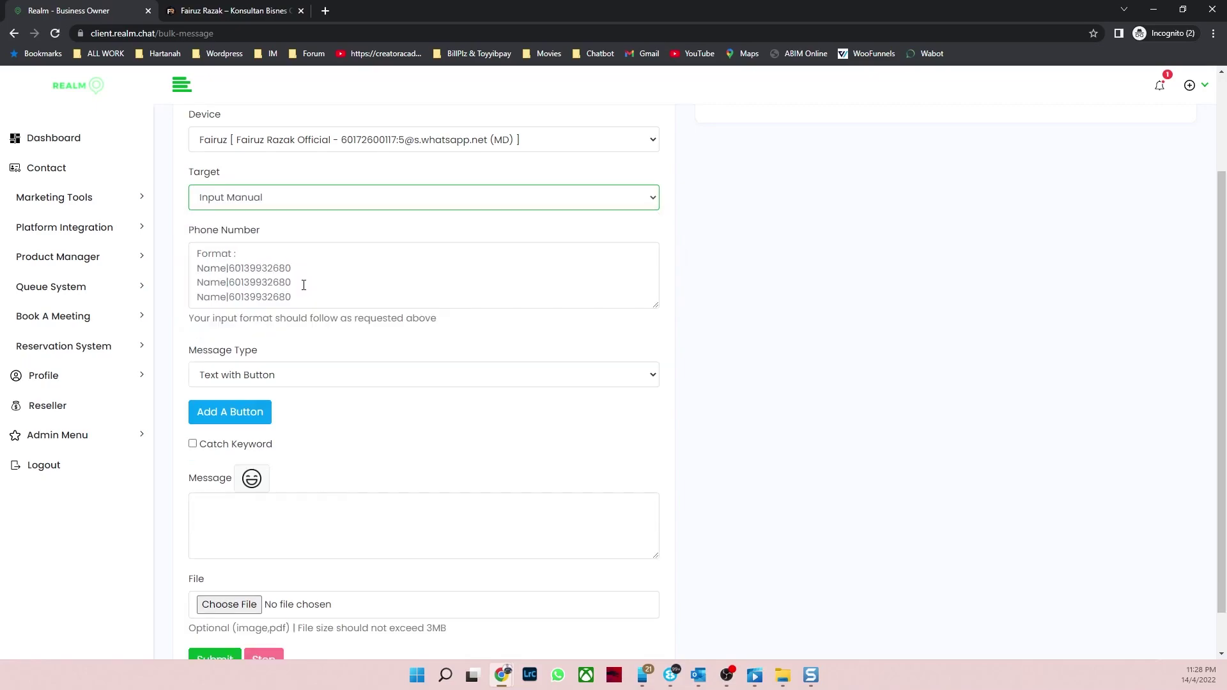
left_click(234, 276)
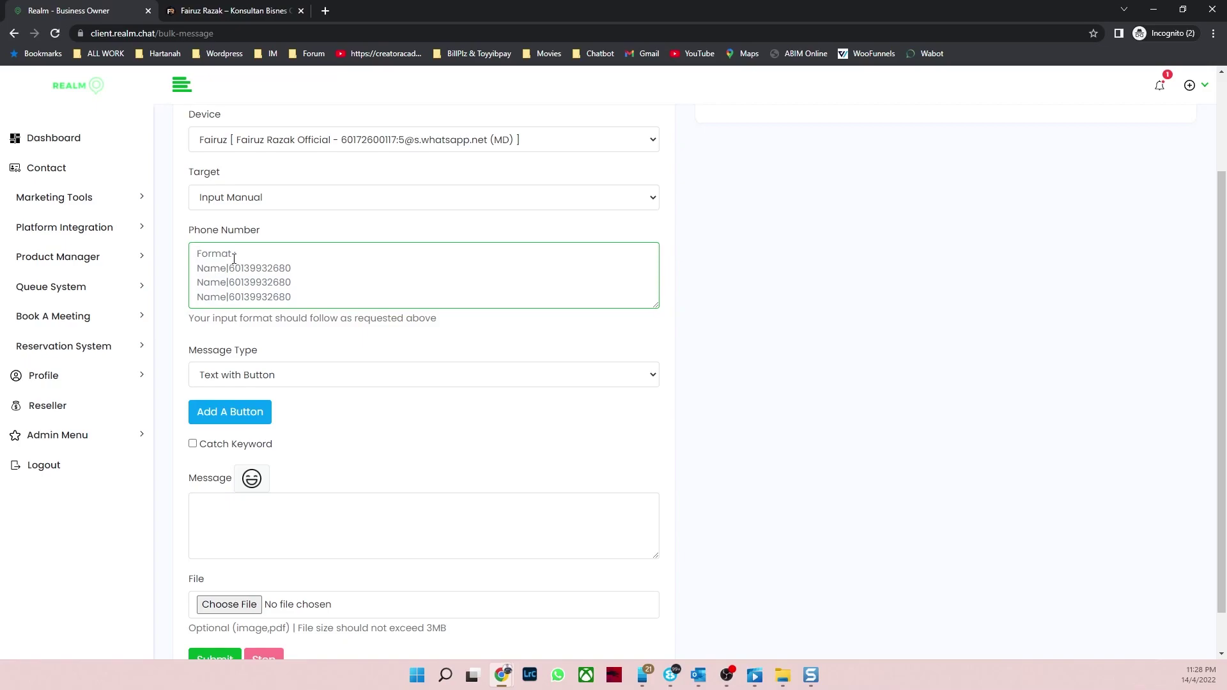
type("fairuz")
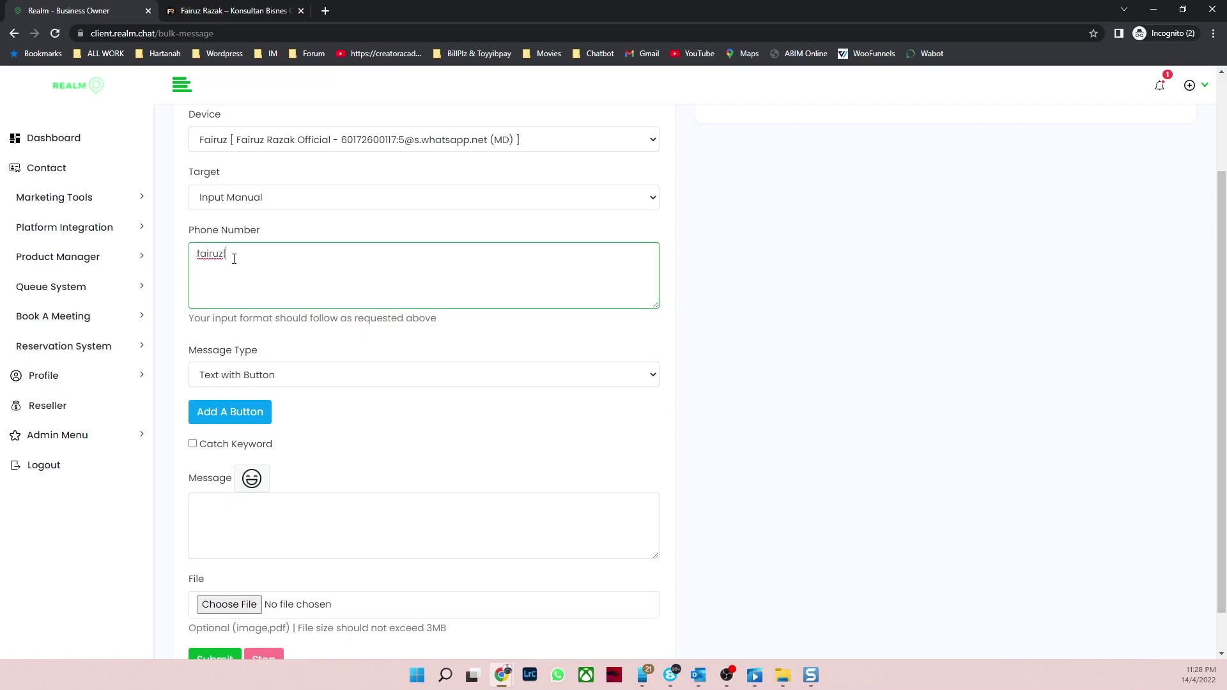
type("|6019")
left_click_drag(254, 253, 183, 263)
key("BackSpace")
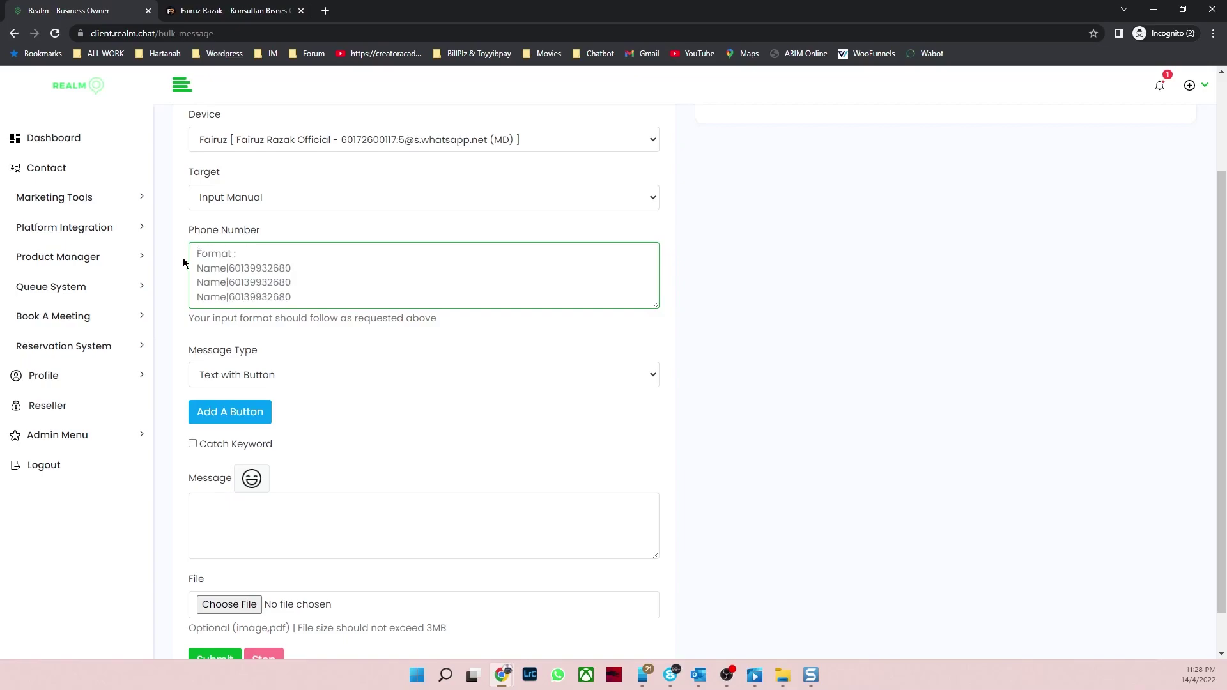
left_click(411, 199)
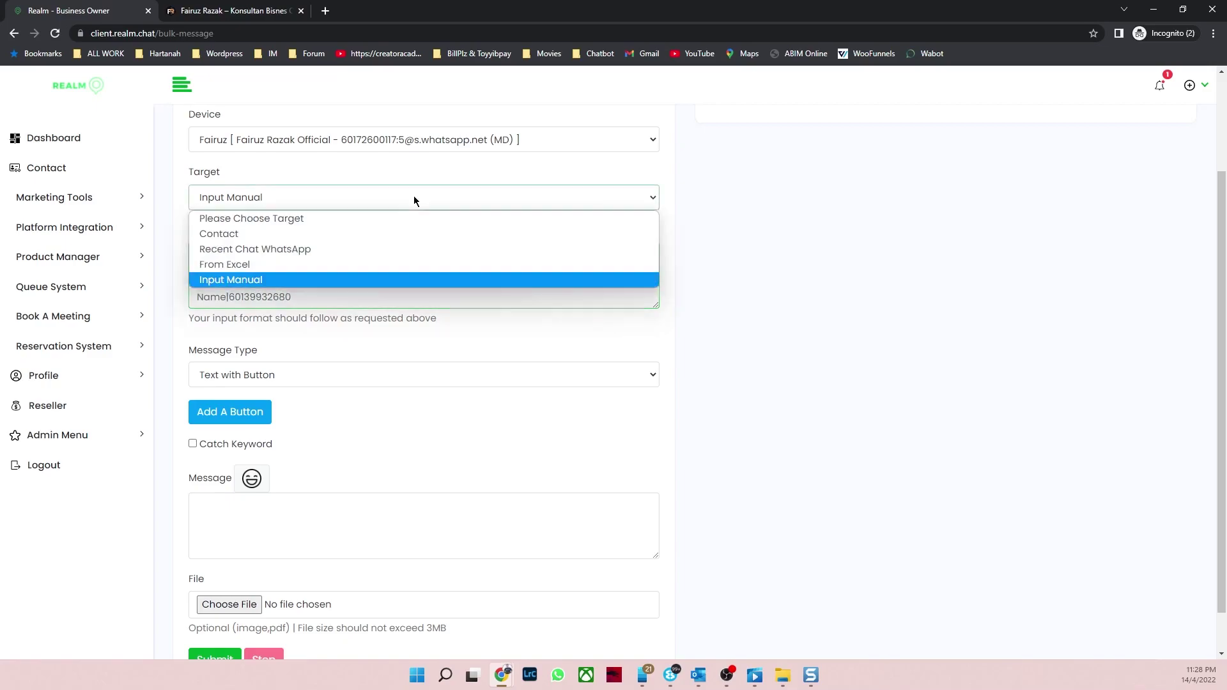
left_click(308, 265)
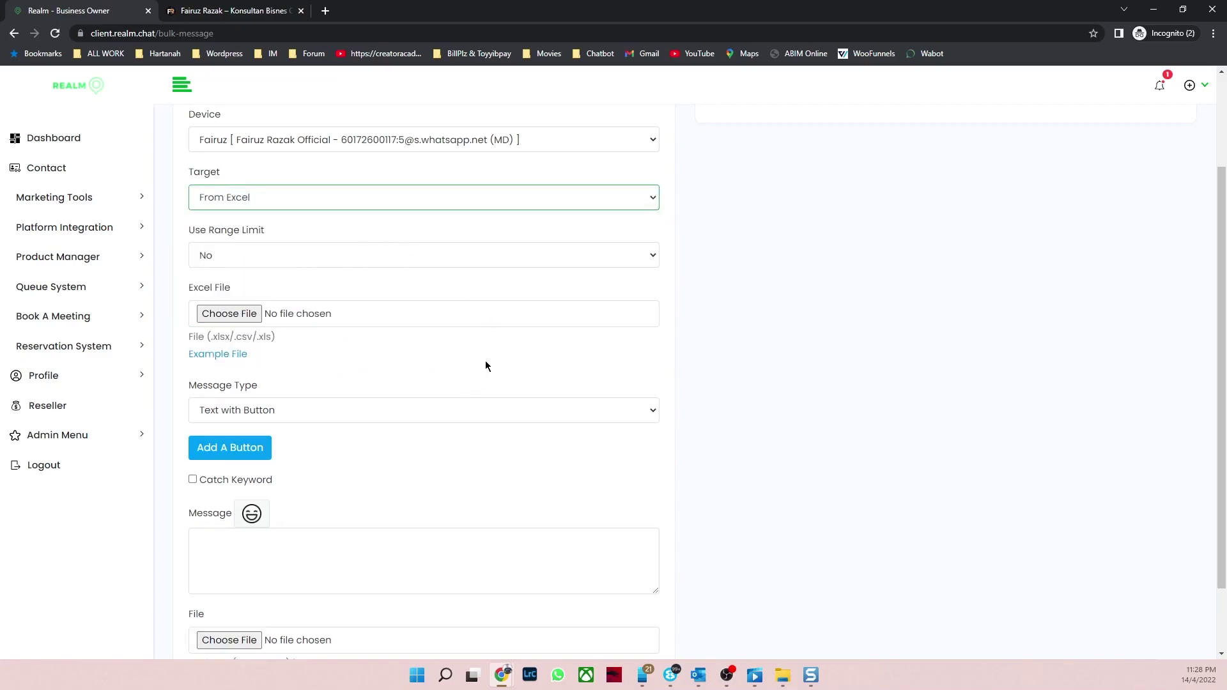
Step: Scroll down to the Excel File field and its example workbook of names, numbers and days
scroll(486, 366, "down", 1)
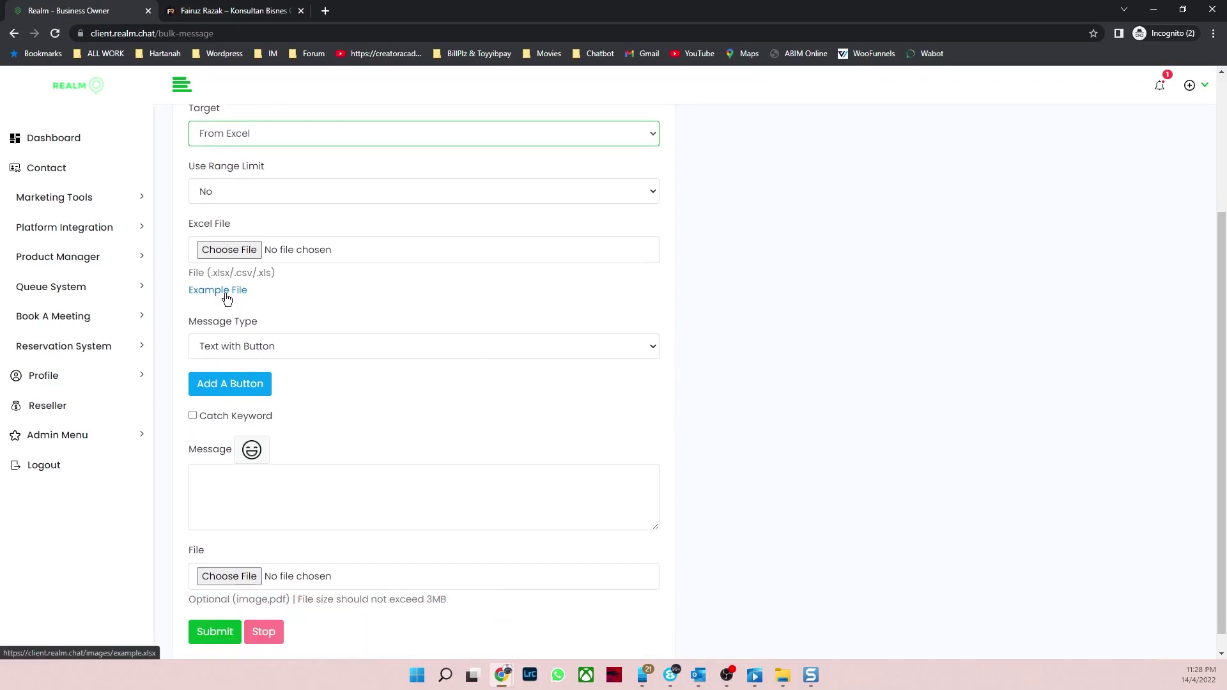
scroll(417, 310, "down", 1)
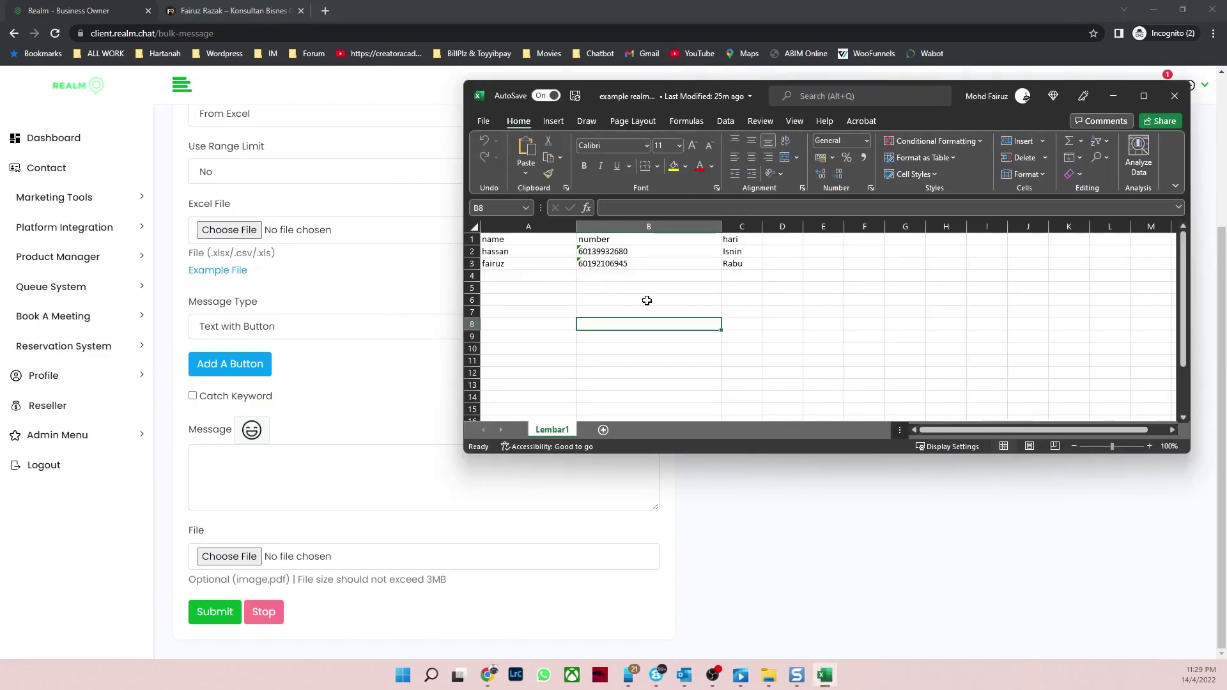
Step: Check the sheet's name, number and hari headers and phone numbers, then minimize Excel
left_click(648, 300)
left_click(642, 265)
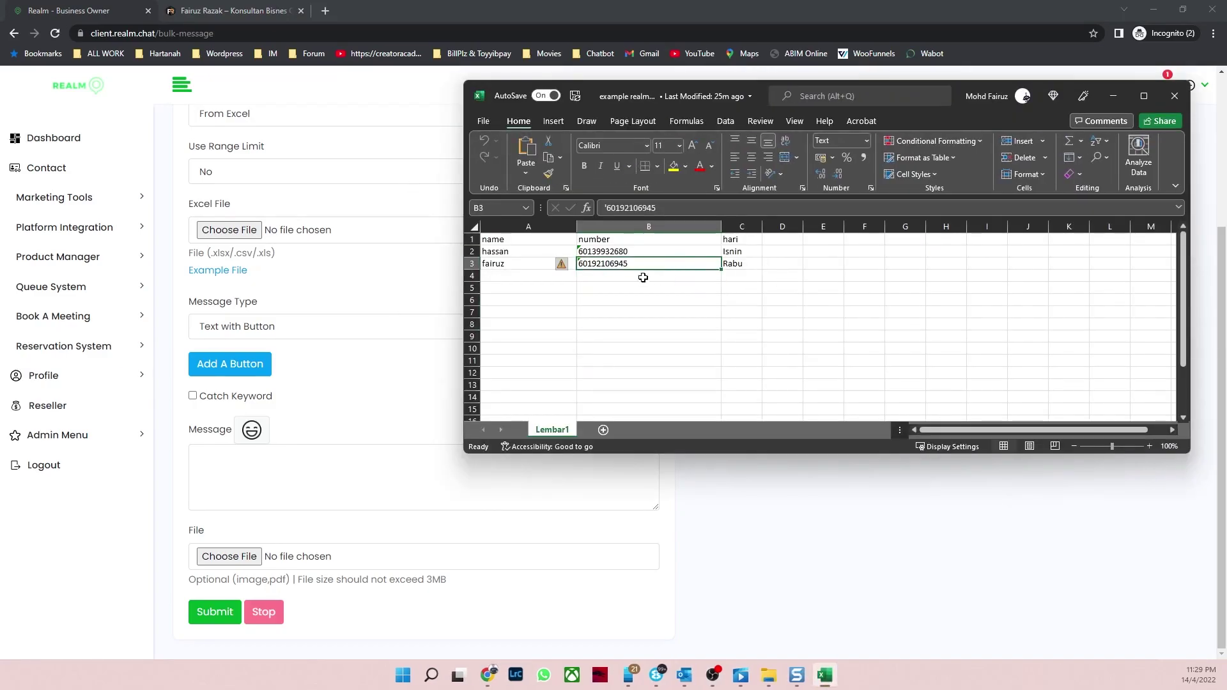
left_click(618, 299)
left_click(513, 241)
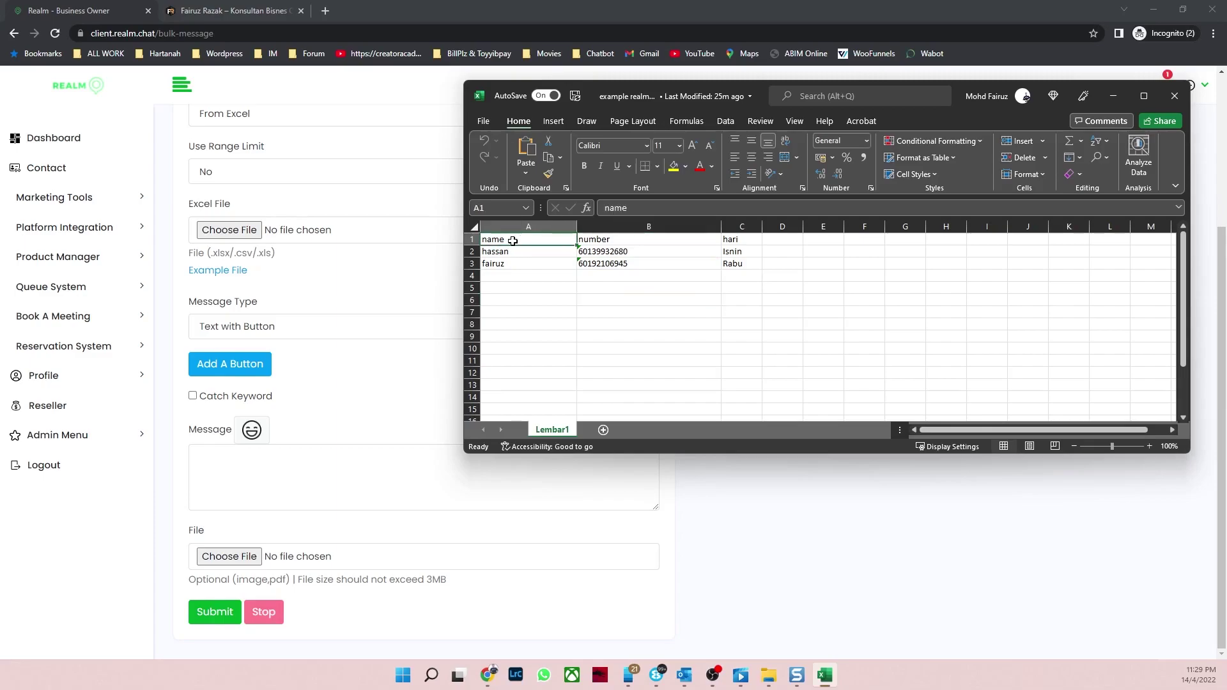
left_click(598, 243)
left_click(741, 240)
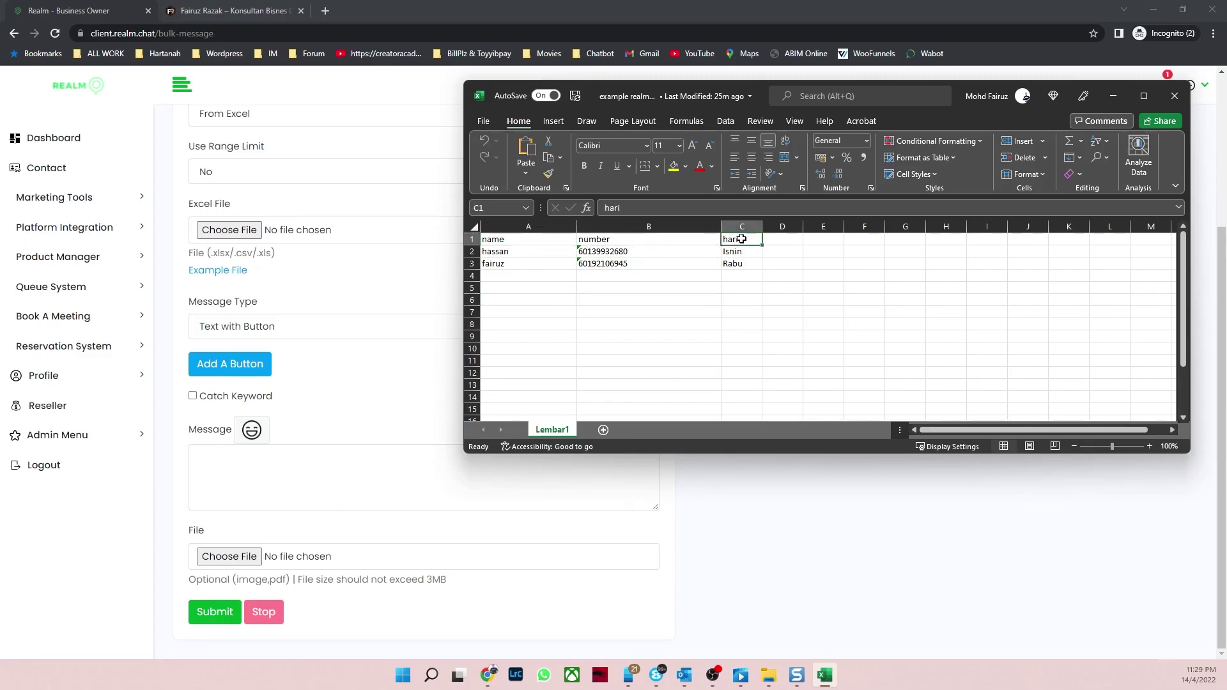
left_click(649, 313)
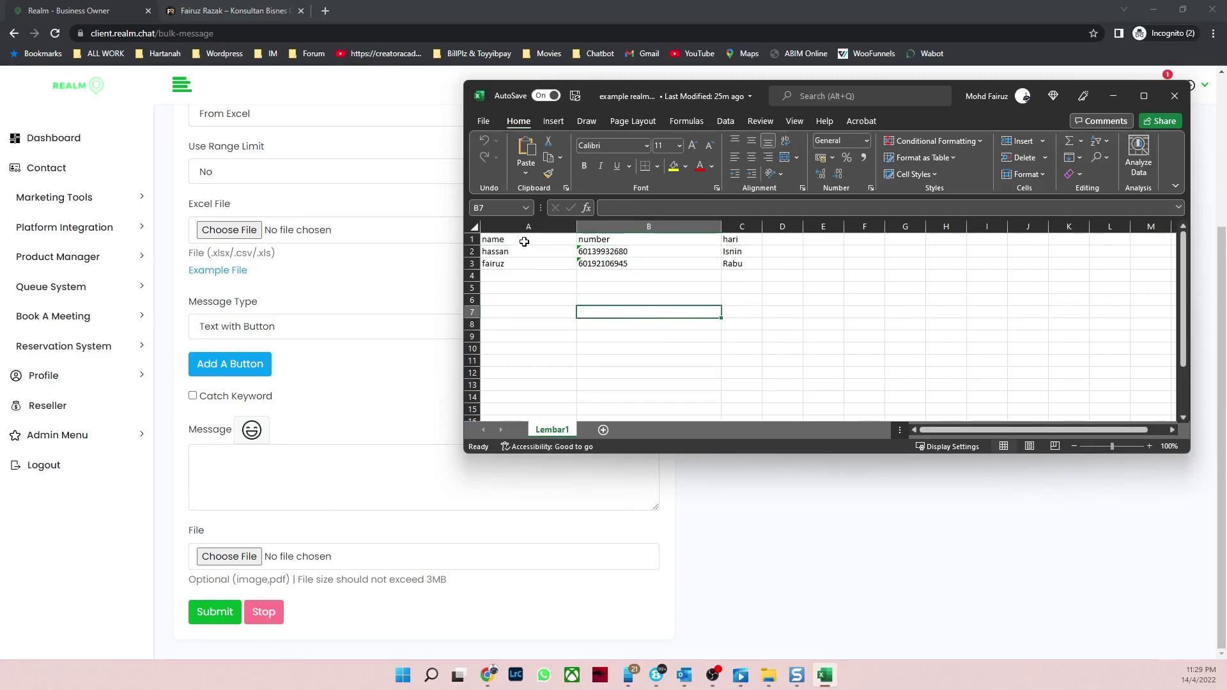
left_click_drag(526, 245, 735, 242)
left_click(646, 276)
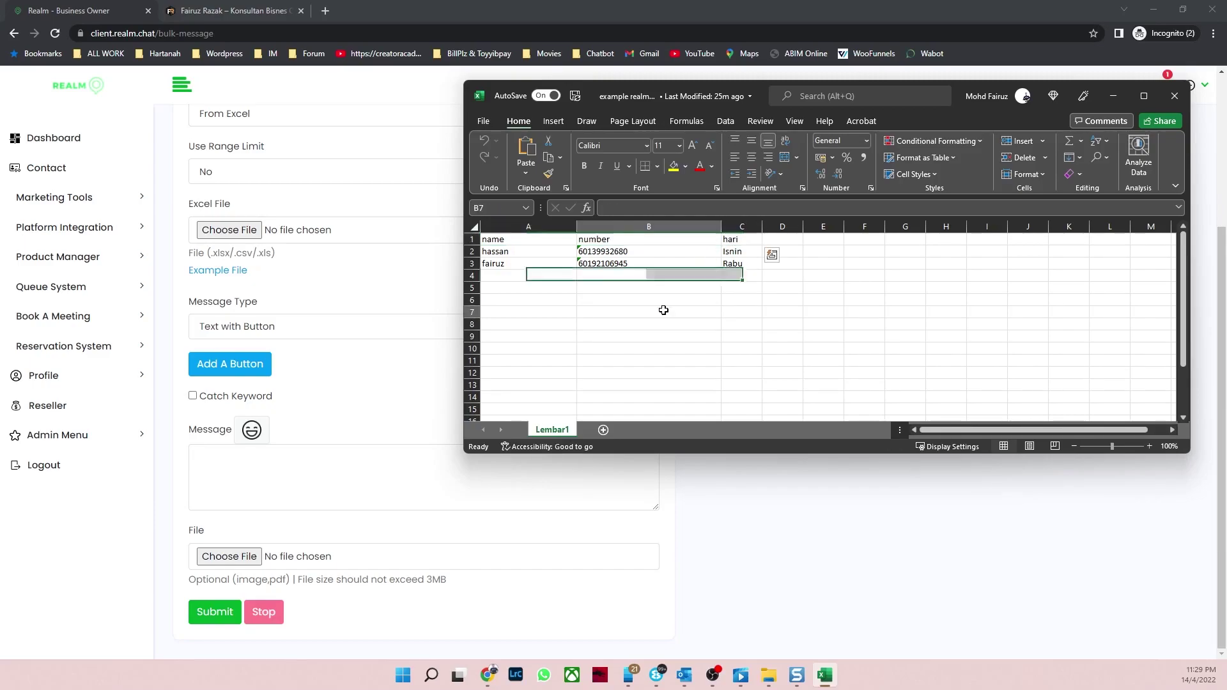
left_click(662, 312)
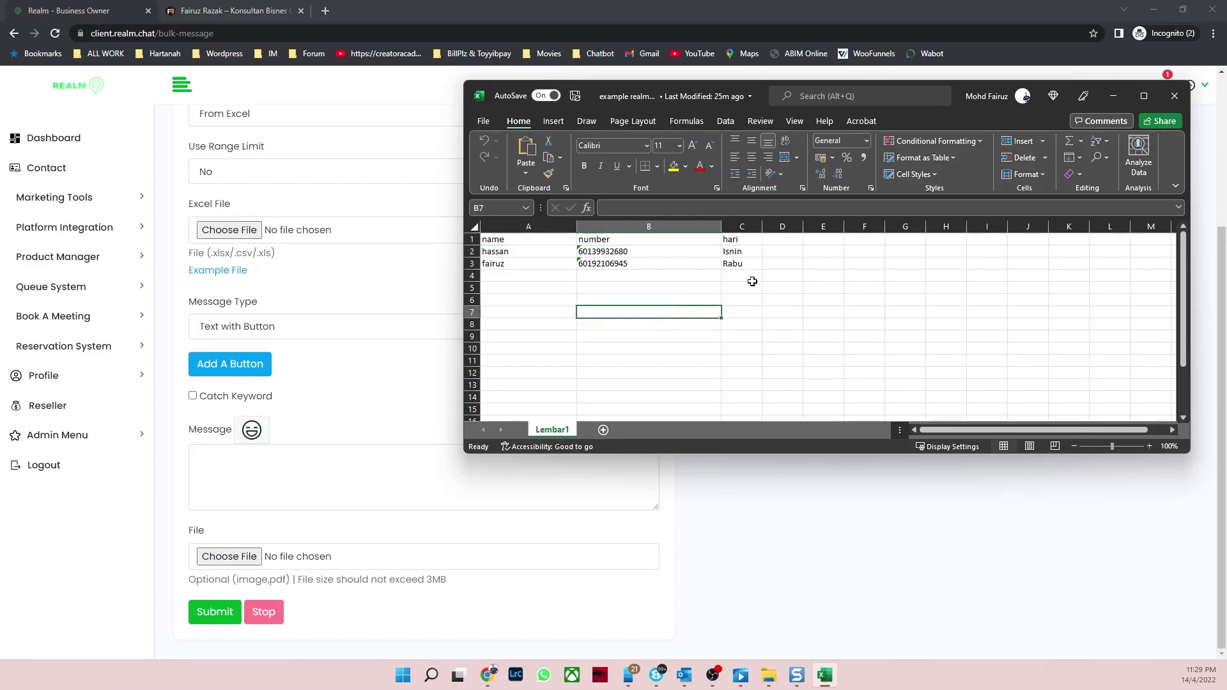
left_click(1113, 96)
Step: Set Message Type to Text with Button and reveal the button title and response fields
left_click(304, 317)
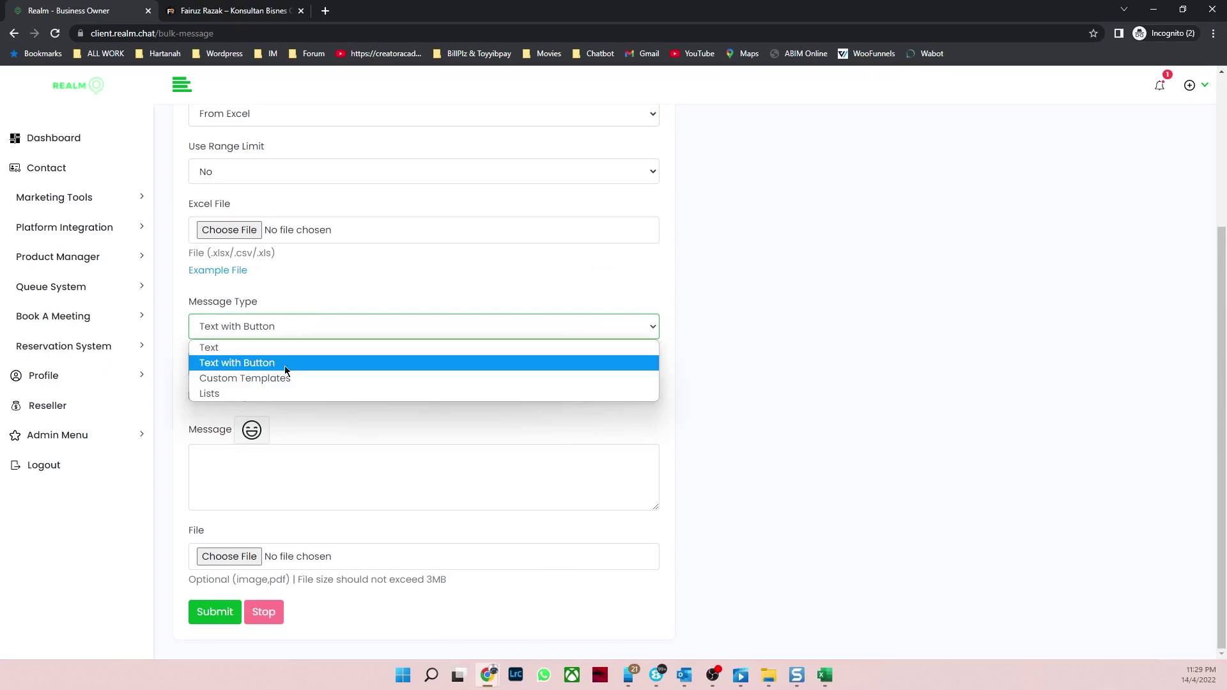
left_click(277, 362)
left_click(229, 372)
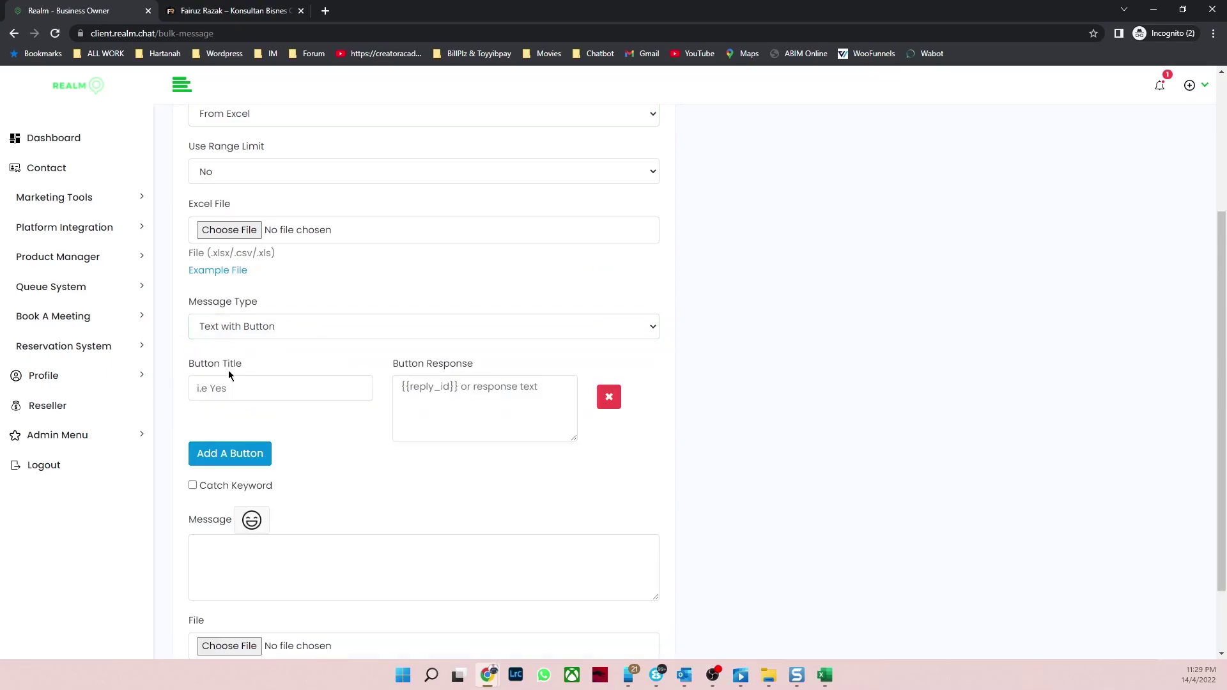
scroll(246, 492, "down", 1)
Step: Begin the message with 'Hye {name}, Nak Dapatkan Panduan', checking the sheet's name header
left_click(249, 464)
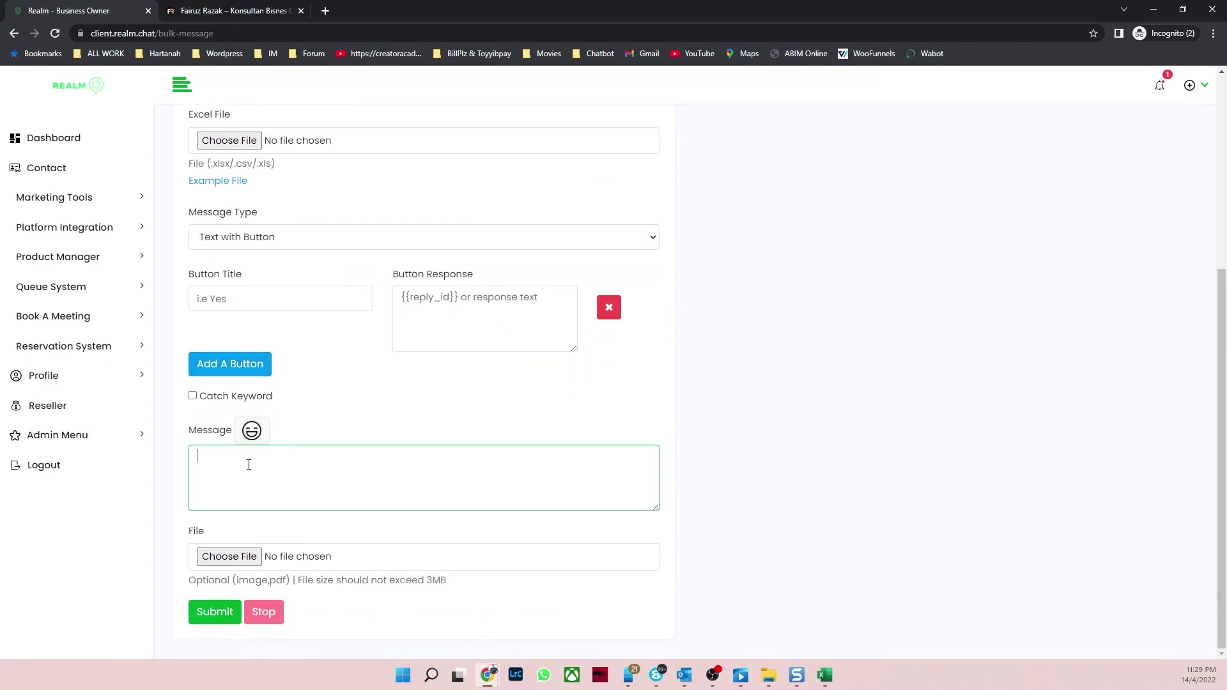
type("Hye {name")
left_click(824, 675)
left_click(546, 240)
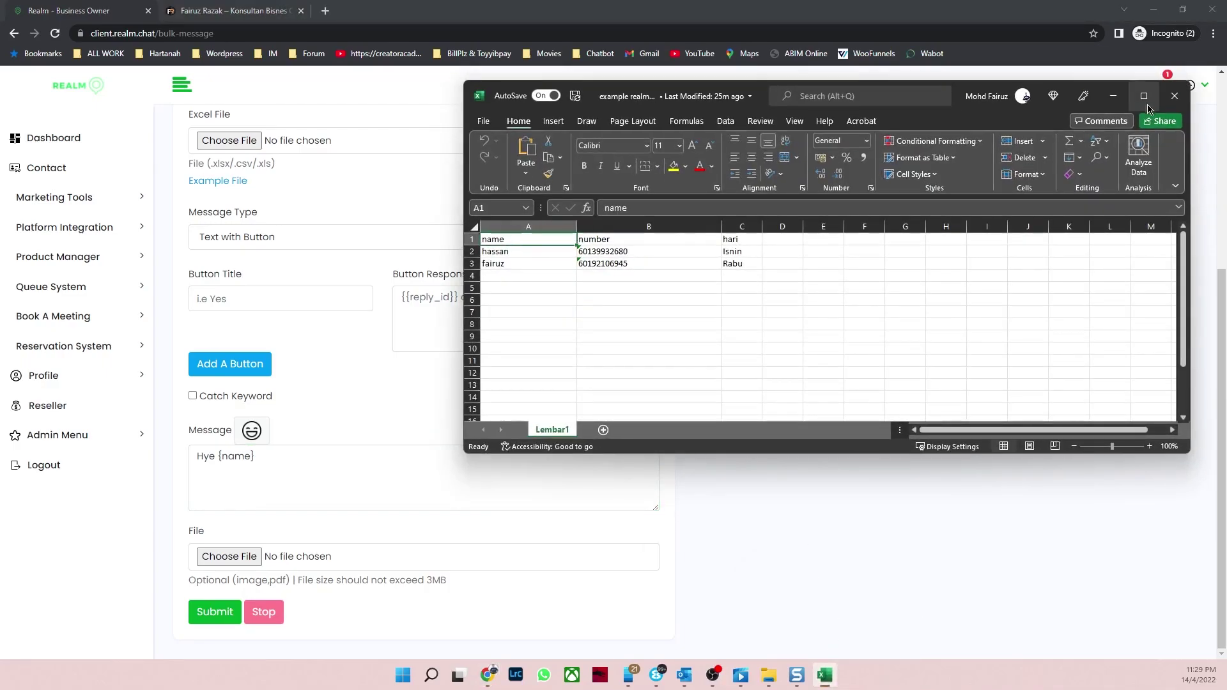
left_click(1113, 96)
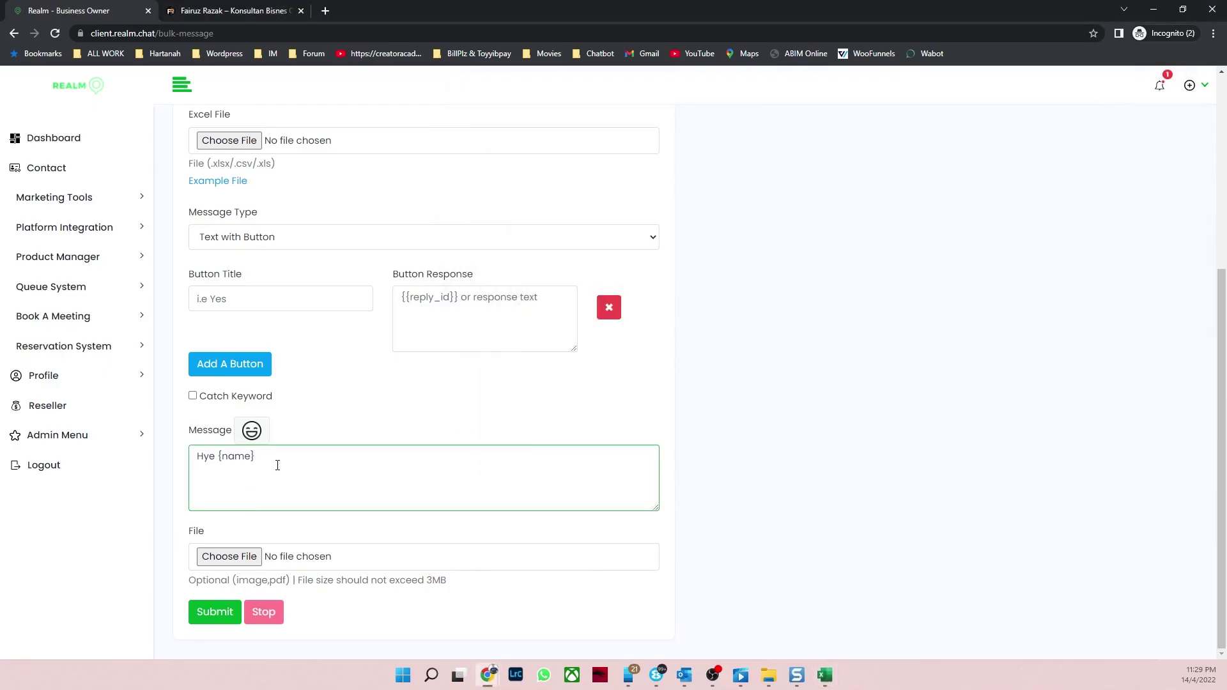
type("}, Nak Dapatk")
type("an Pa")
type("nduan Sales")
type(" funne")
key("BackSpace")
key("BackSpace")
key("BackSpace")
key("BackSpace")
key("BackSpace")
key("BackSpace")
key("BackSpace")
key("BackSpace")
key("BackSpace")
key("BackSpace")
key("BackSpace")
key("BackSpace")
Step: Finish the message with 'Marketer Secret Dari saya pada har {hari}', checking the hari column
type("Marketer Secret D")
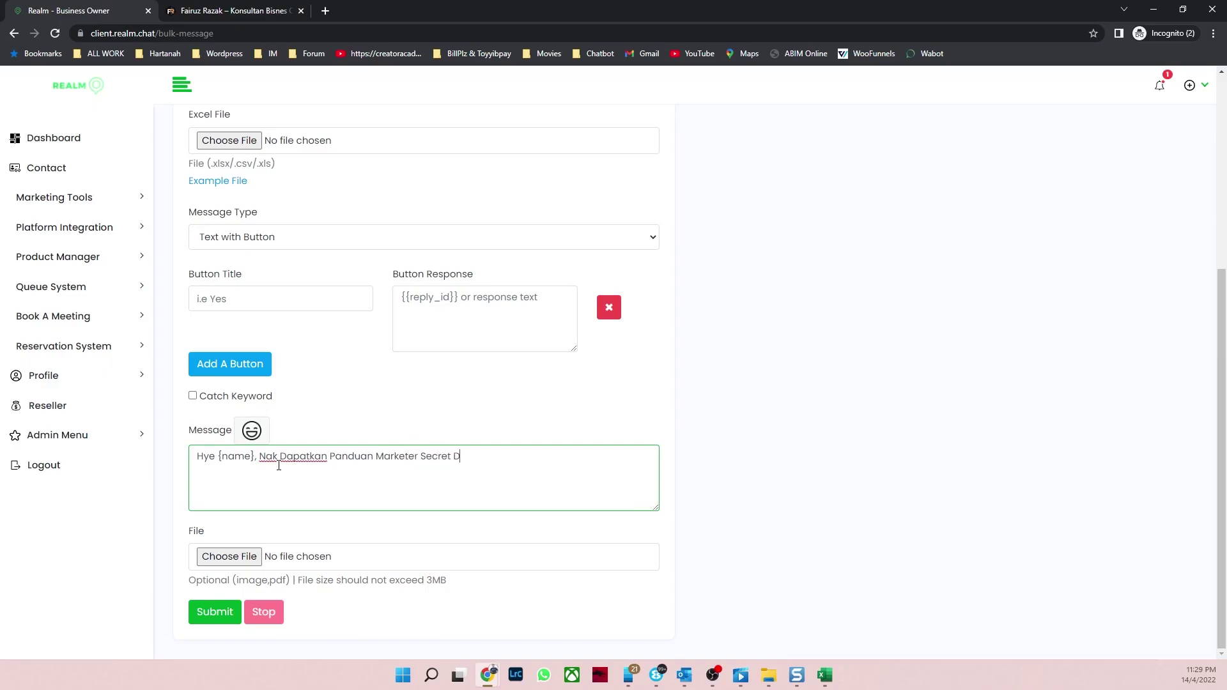
type("ari saya pada har {hari")
left_click(824, 676)
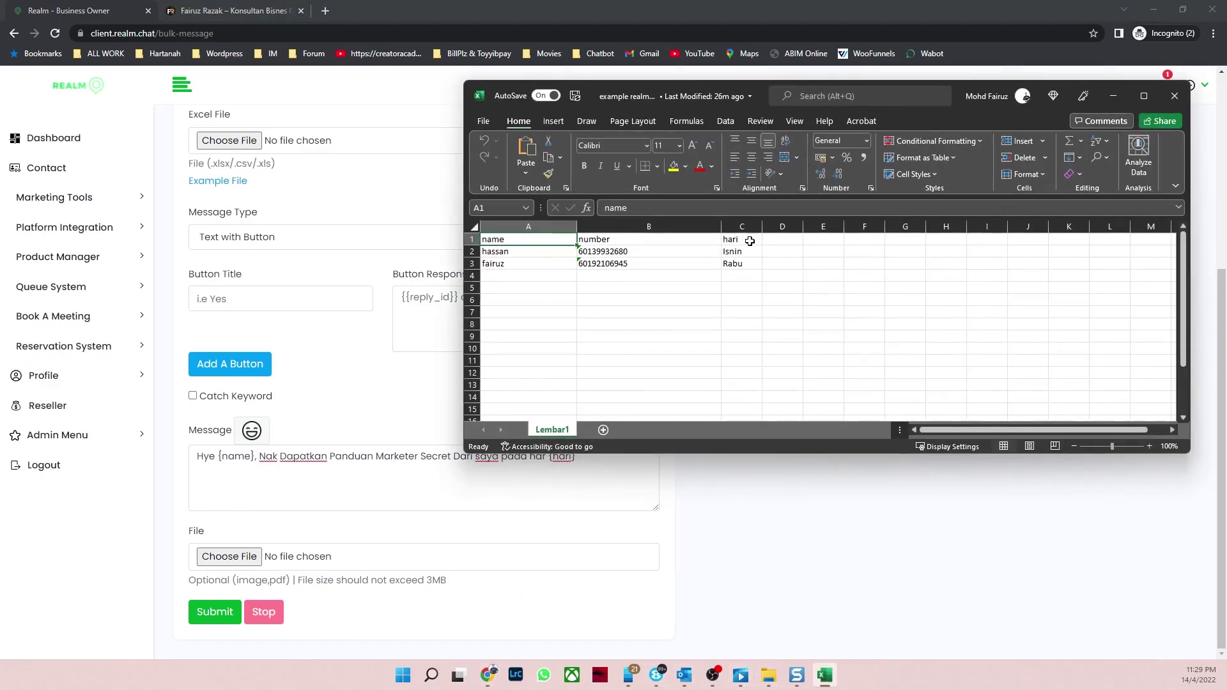
left_click(750, 241)
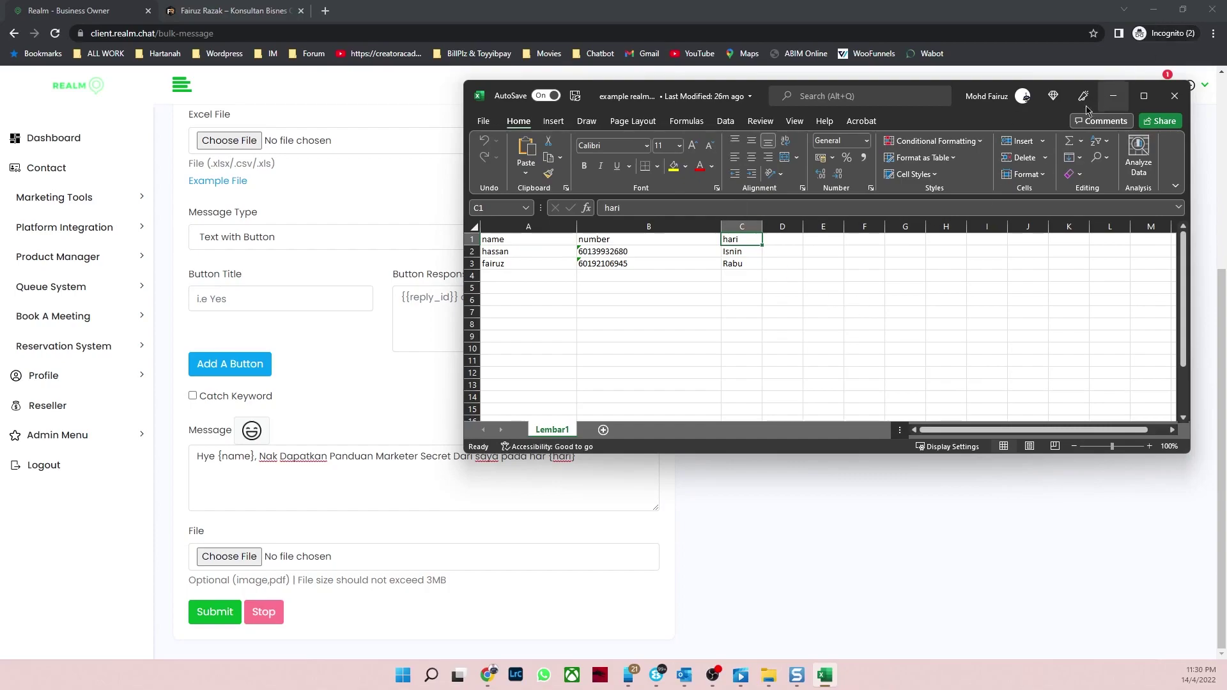
left_click(732, 255)
left_click(739, 264)
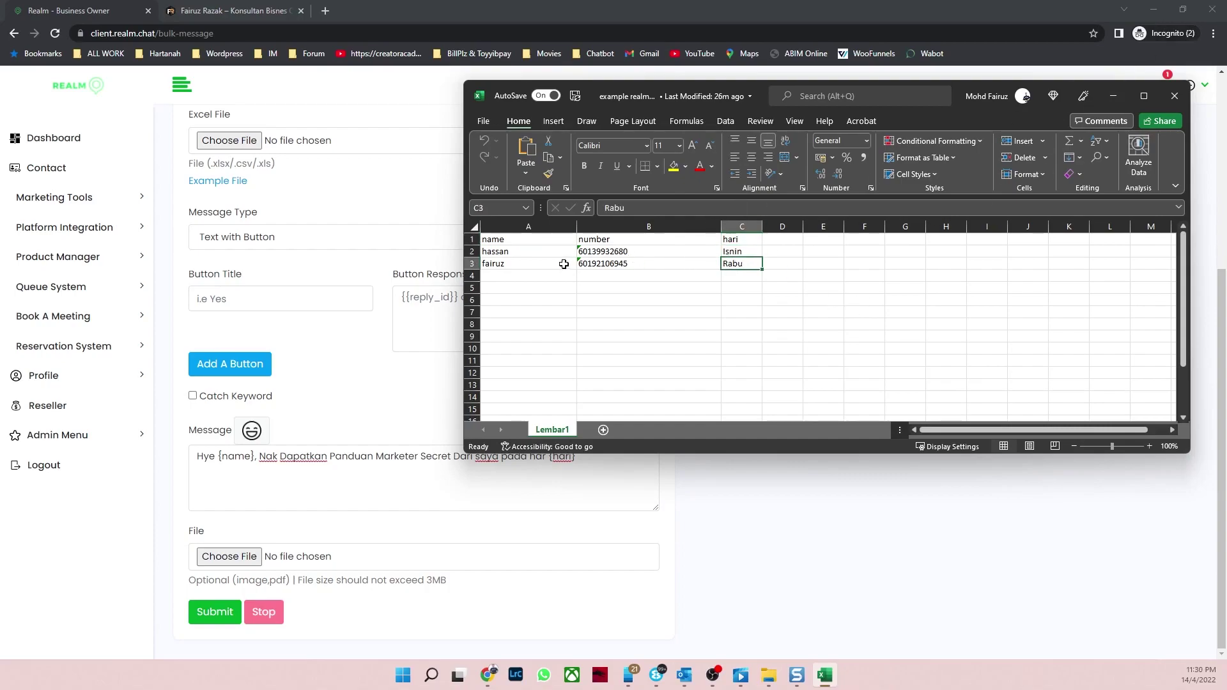
left_click(1123, 94)
left_click(637, 376)
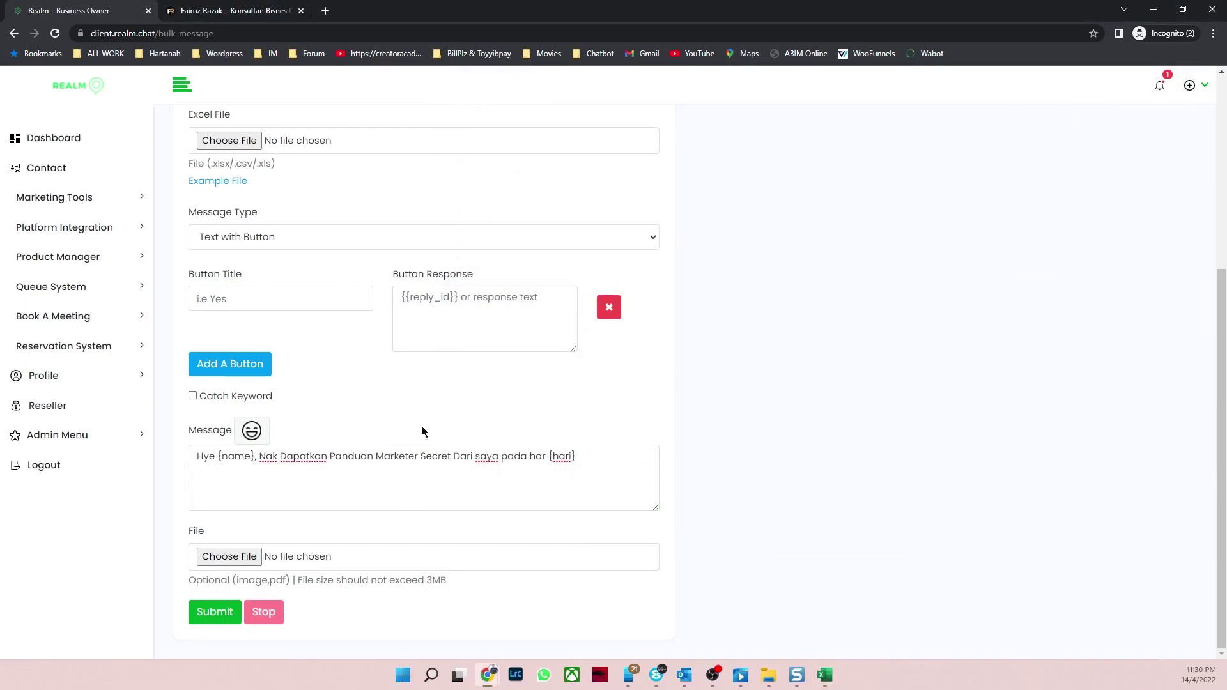
Step: Give the first reply button the title 'Ya Saya Nak' and the response 'Ini linknya'
left_click(270, 300)
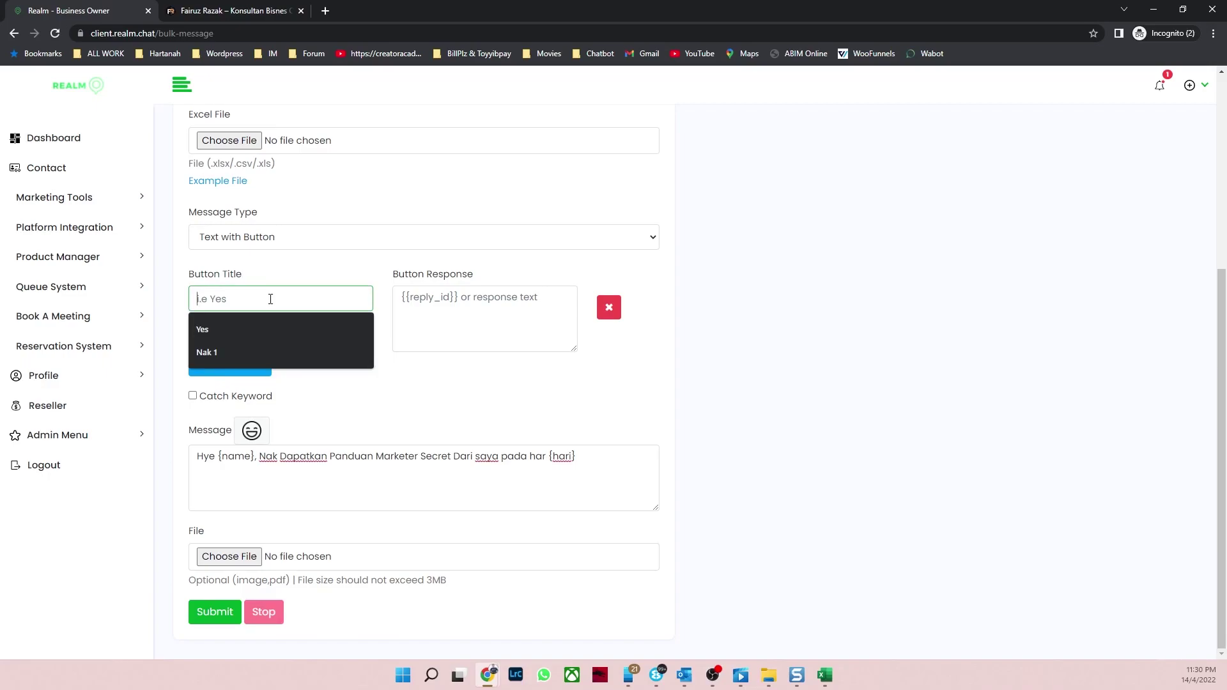
type("Ya Saya Nak")
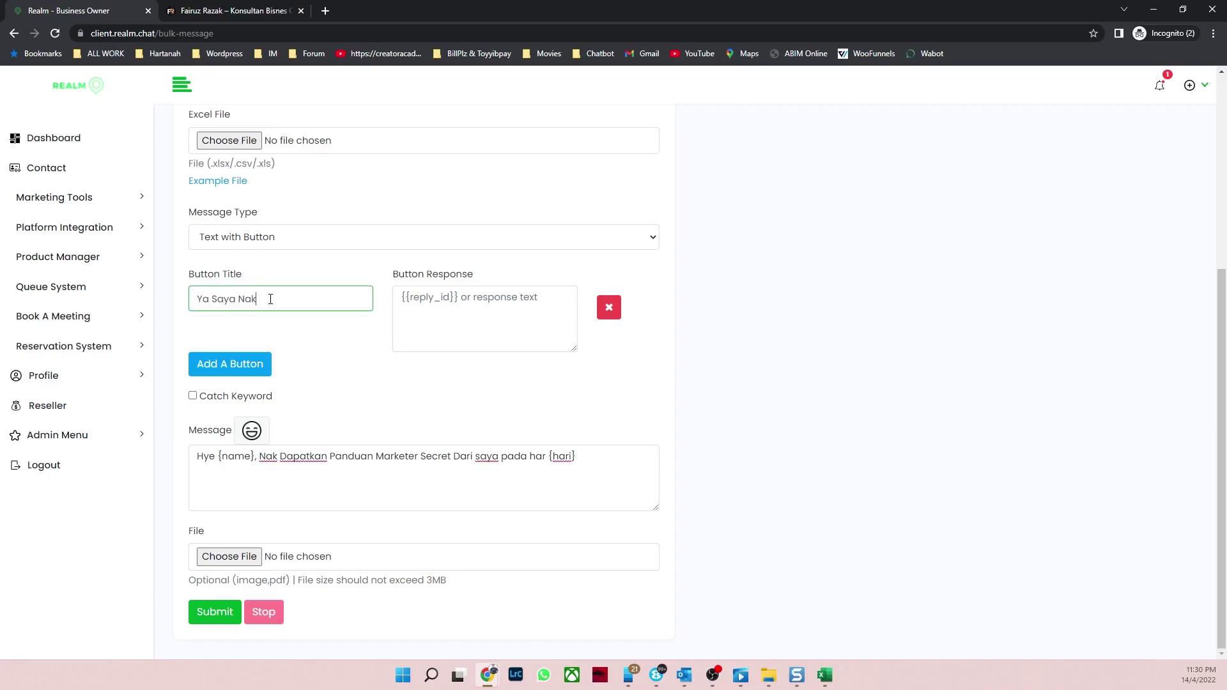
left_click(453, 304)
type("Ini ")
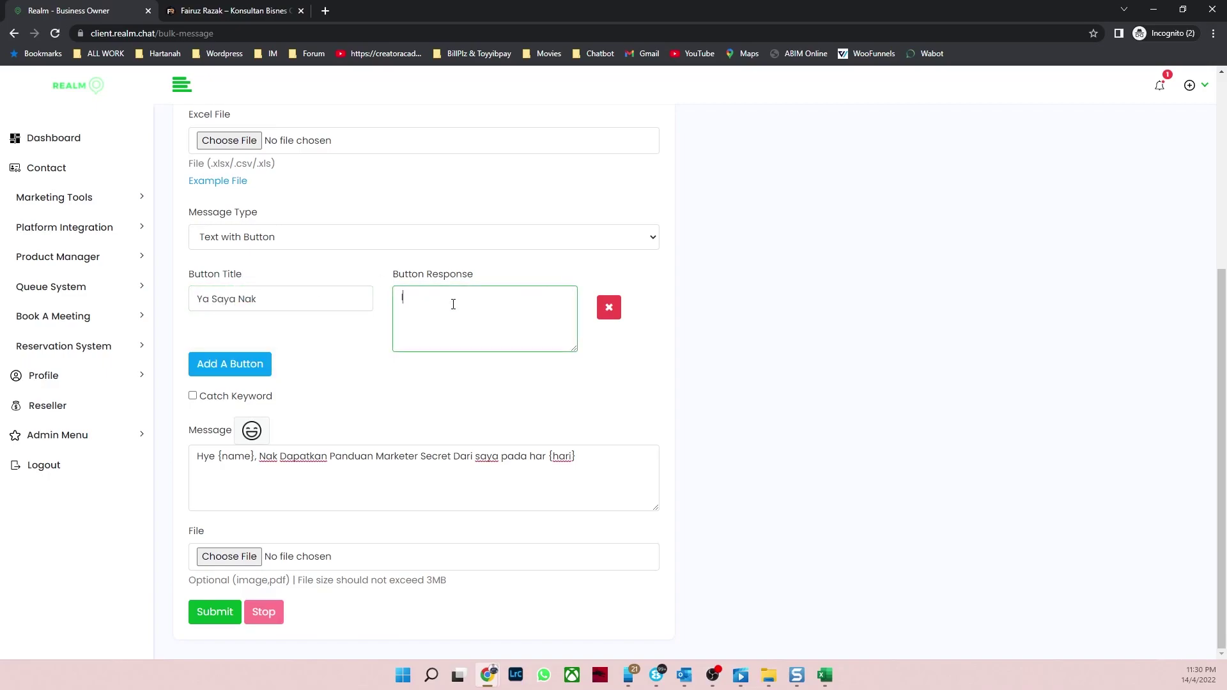
type("linknya")
Step: Add a second reply button titled 'Tak Nak La' answering 'Okay Bye', and start correcting its title typo
left_click(225, 363)
left_click(243, 384)
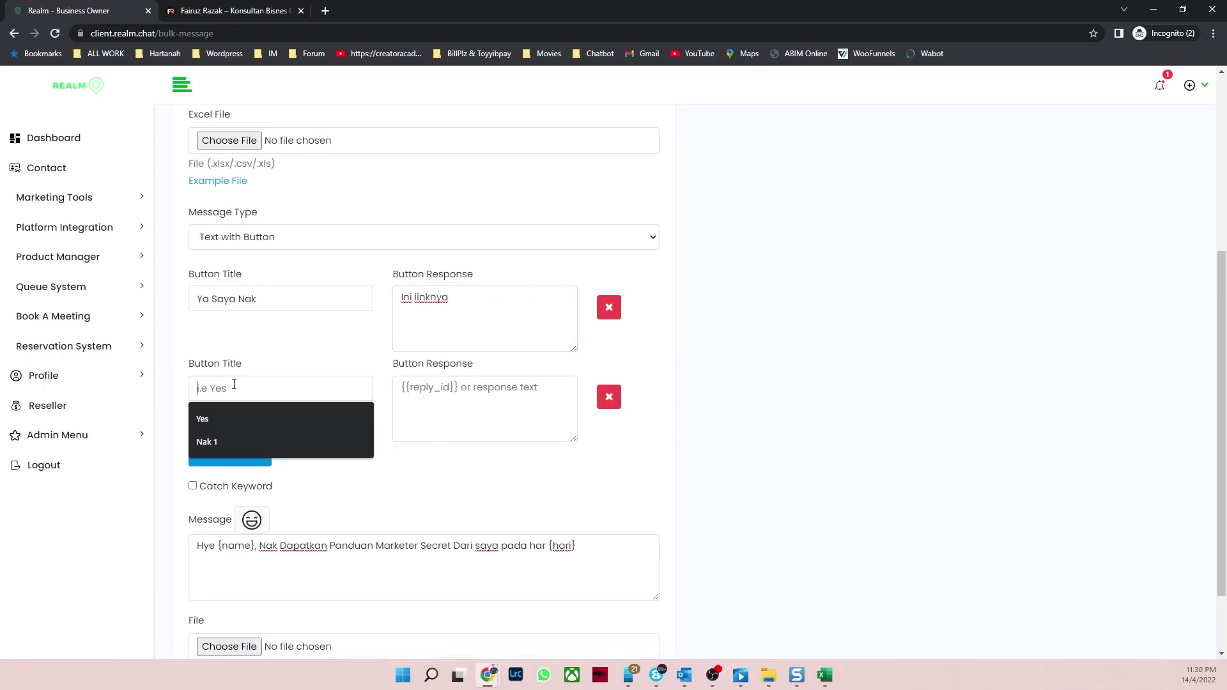
type("Say")
key("BackSpace")
key("BackSpace")
key("BackSpace")
type("Taj")
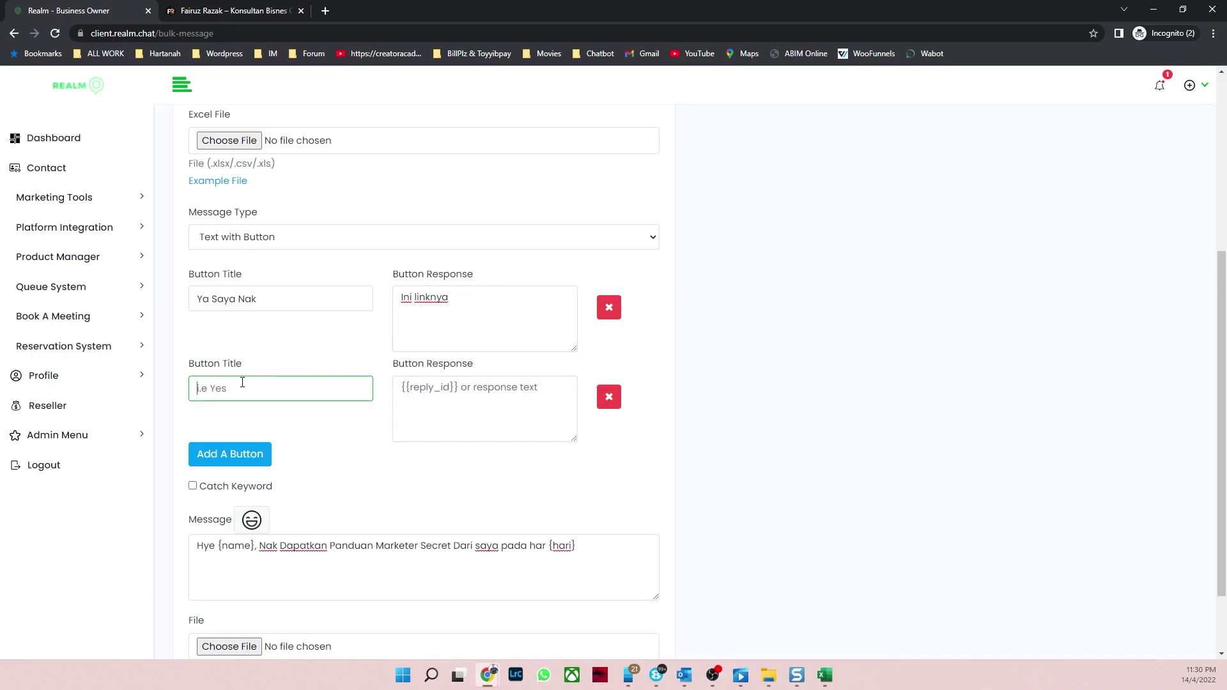
type(" Nak La")
left_click(440, 414)
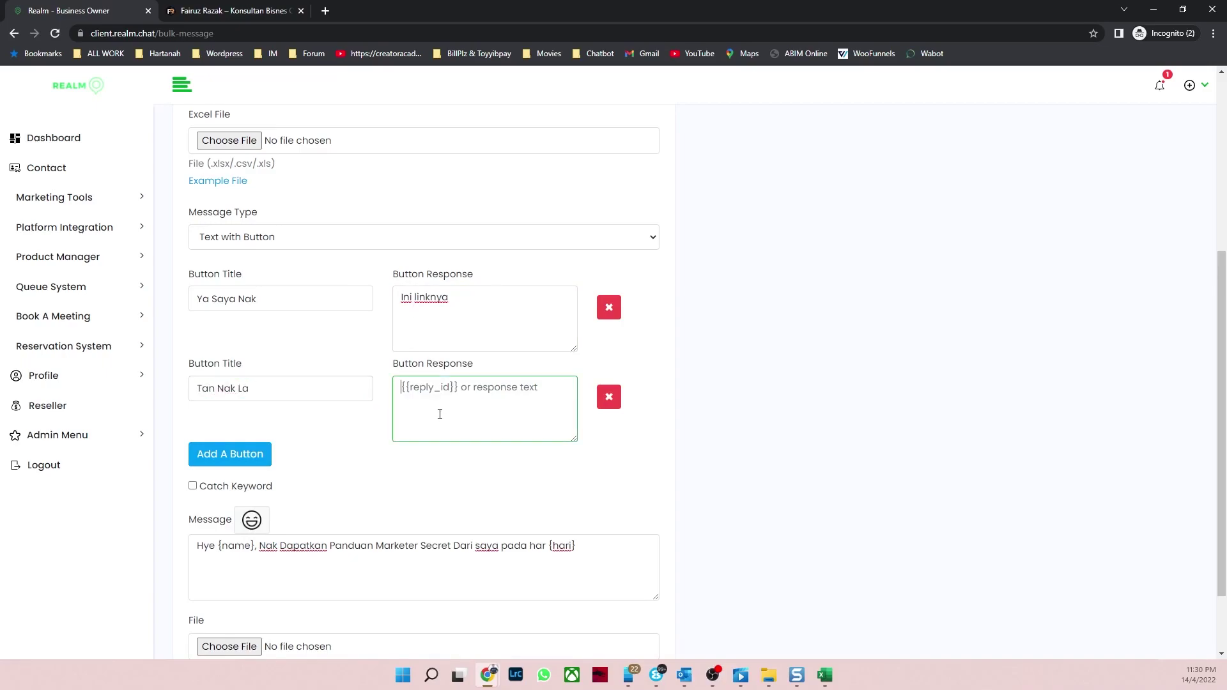
type("Okay Bye")
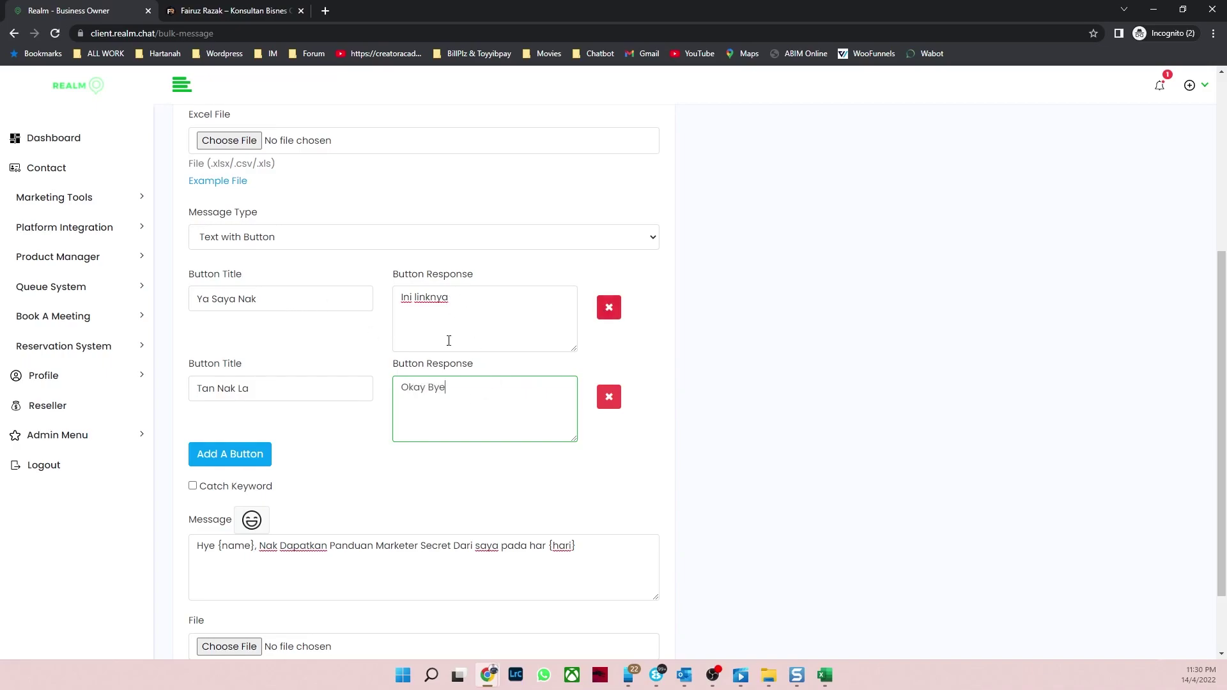
scroll(345, 358, "down", 2)
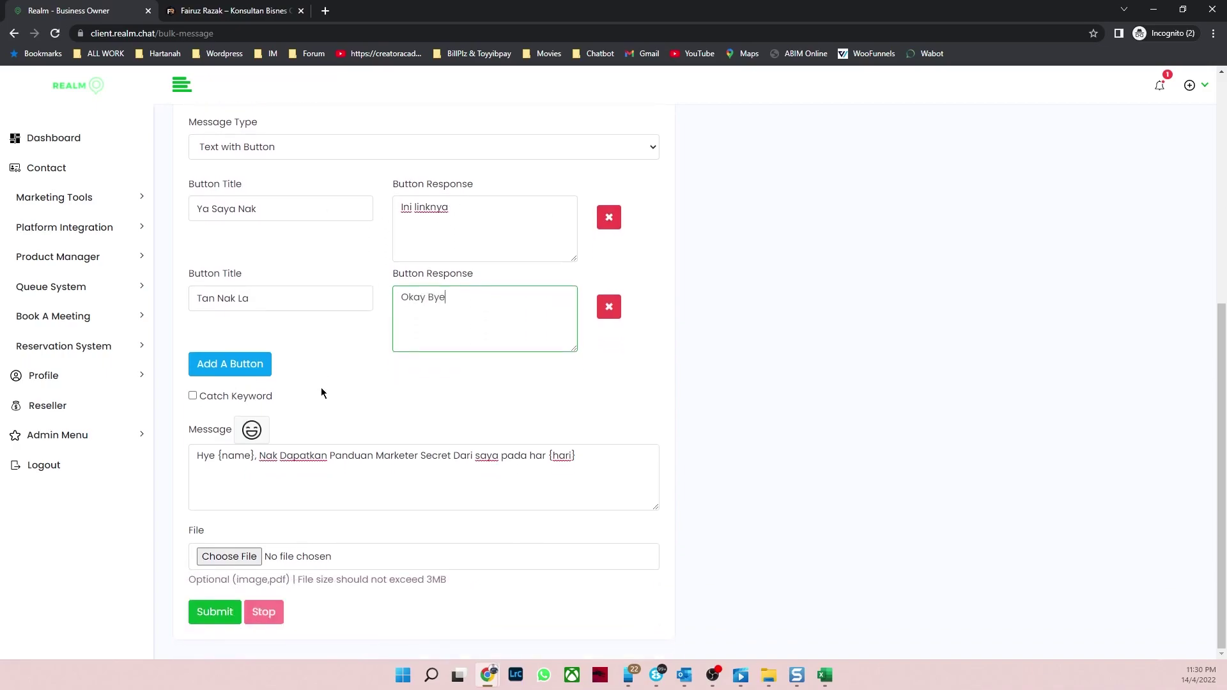
left_click(214, 299)
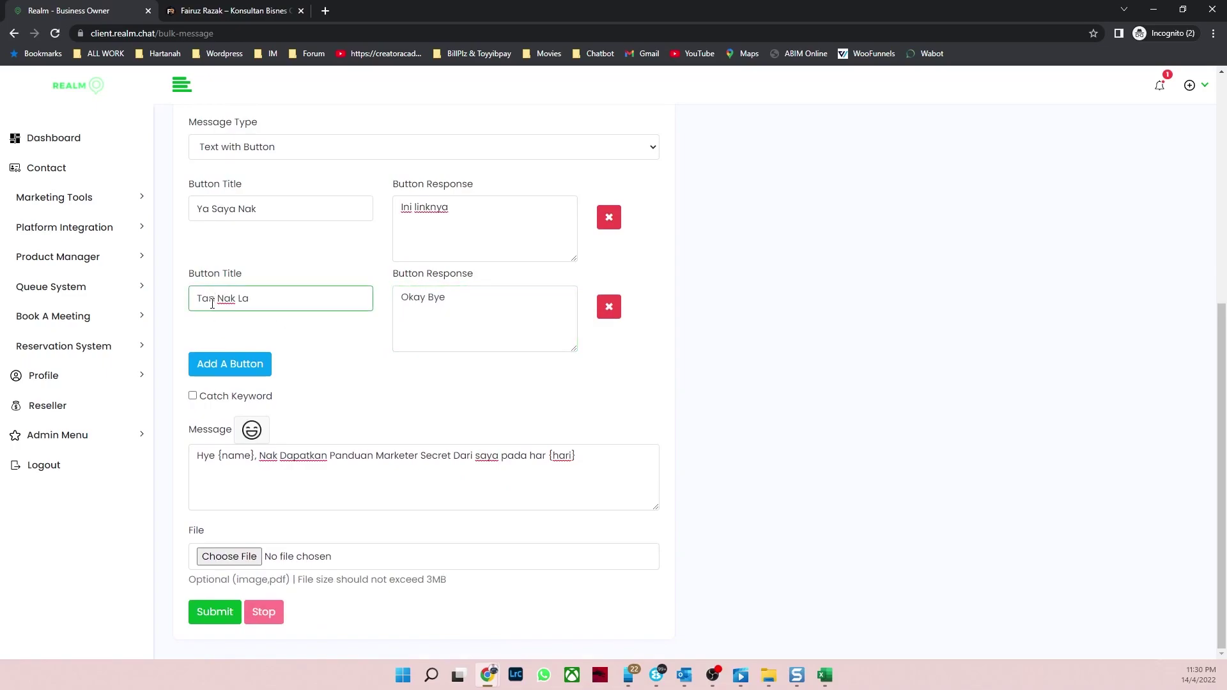
key("BackSpace")
Step: Finish the 'Tak Nak La' title fix and attach Panduan Marketer Online.png from Marketer Secret
type("k")
left_click(229, 556)
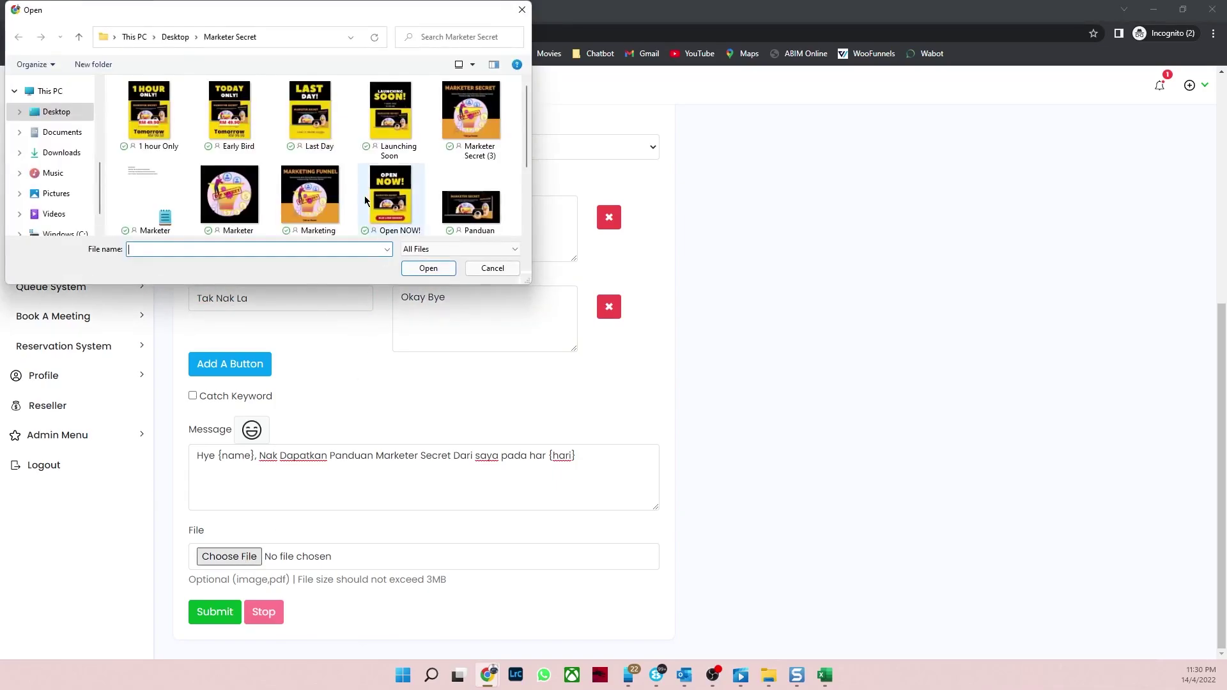
left_click(472, 219)
left_click(428, 268)
scroll(698, 305, "up", 5)
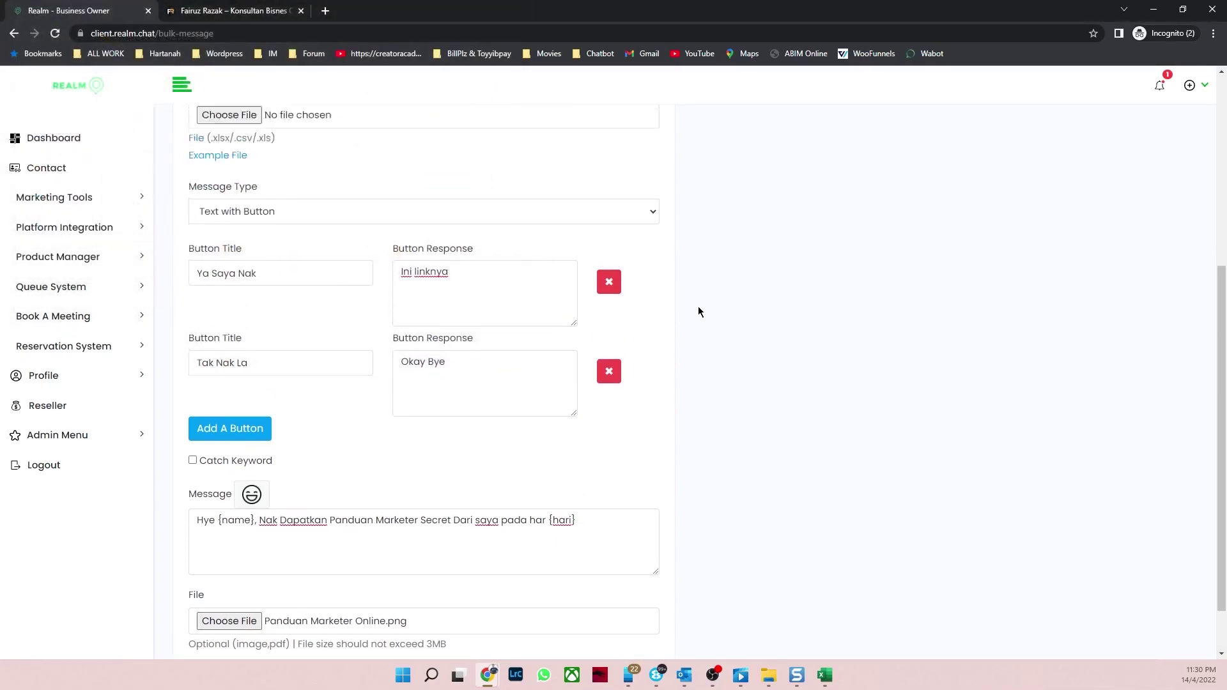
scroll(698, 311, "up", 1)
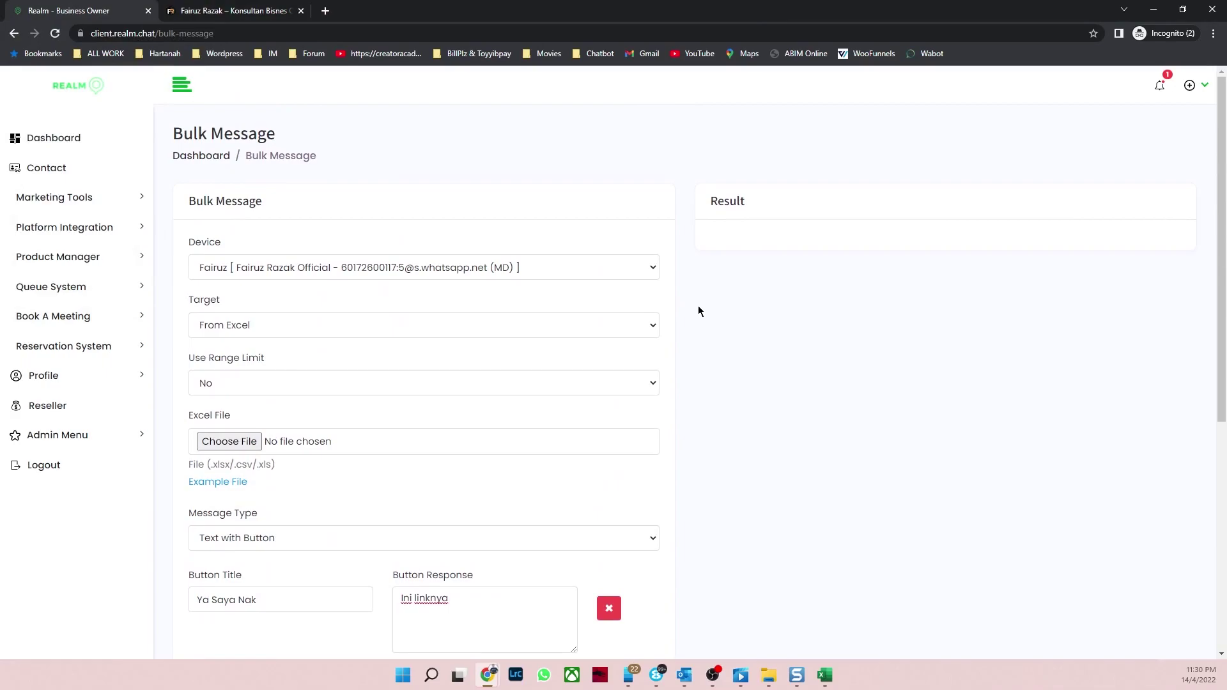
scroll(699, 311, "down", 1)
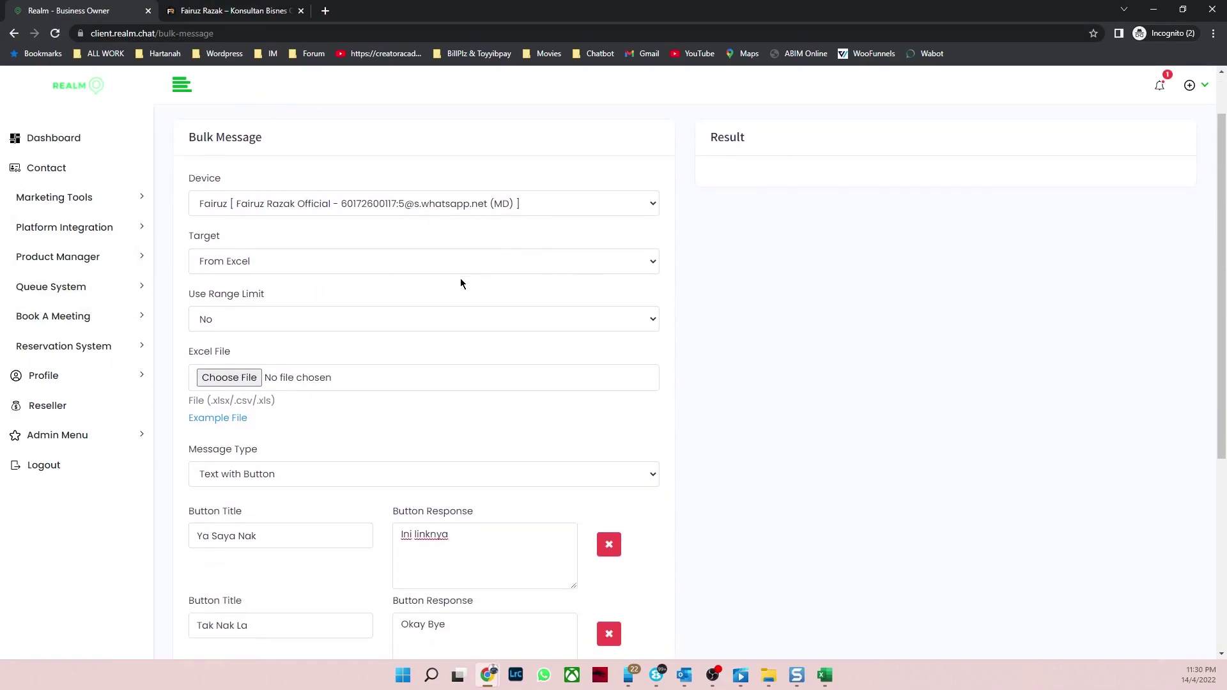
scroll(436, 363, "down", 1)
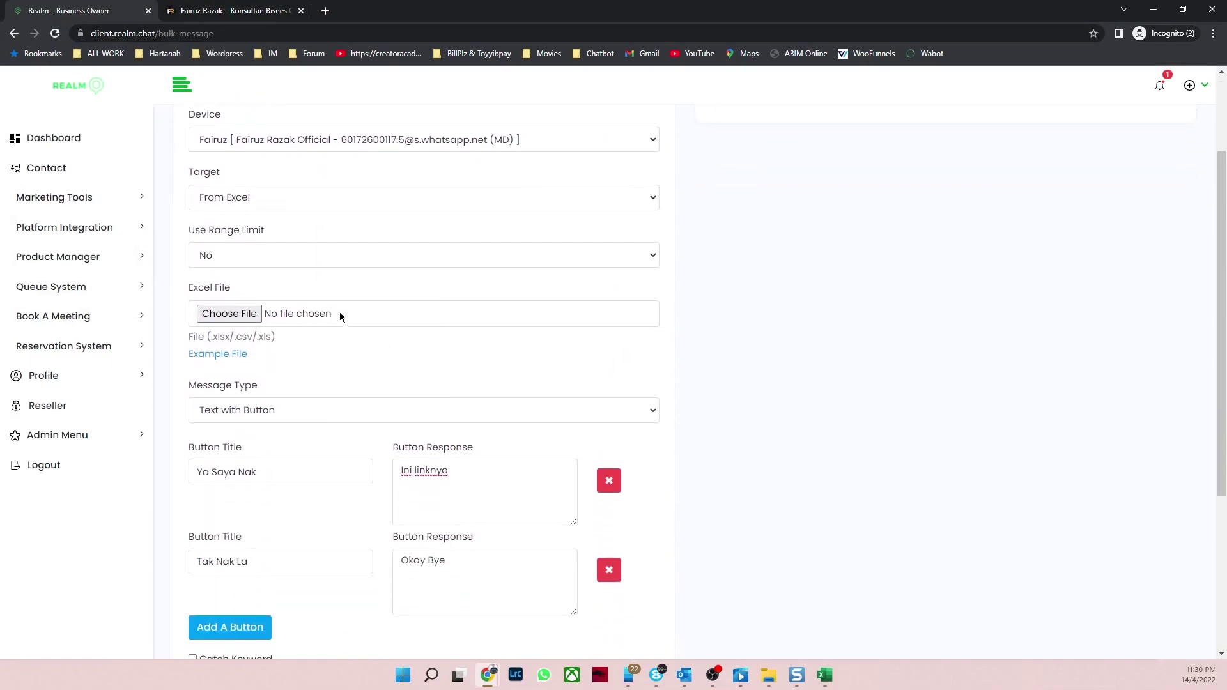
Step: Save the example realm workbook and try attaching it, dismissing the file-in-use warning
left_click(824, 676)
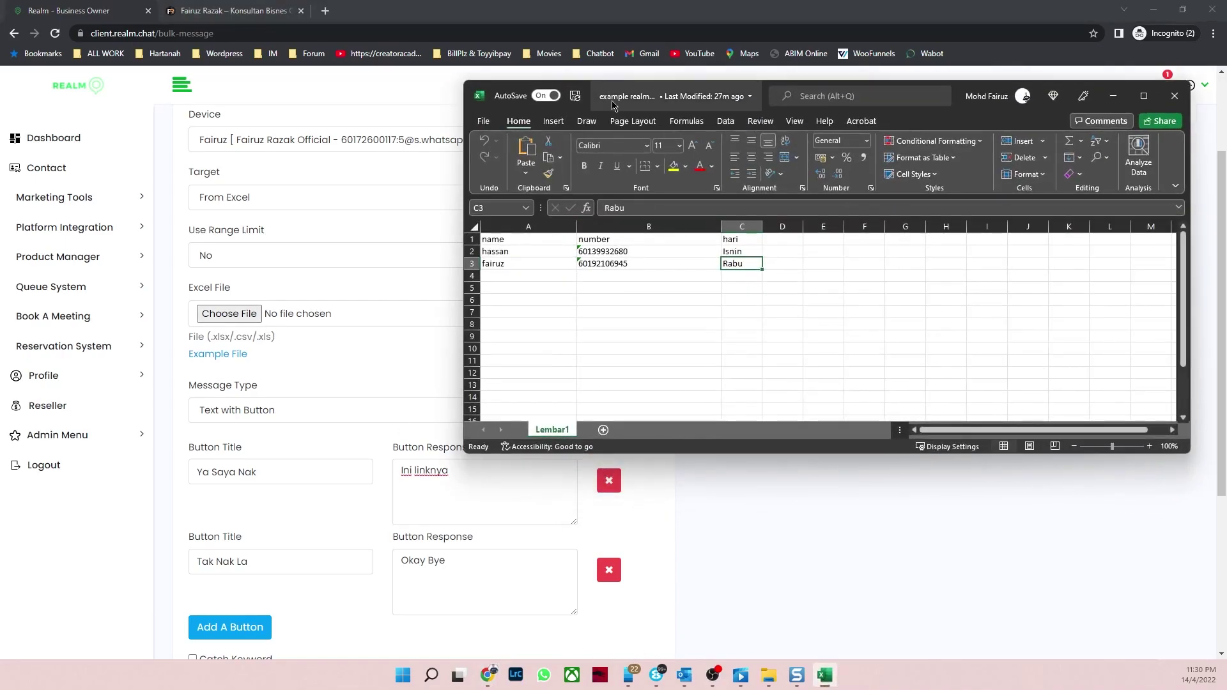
left_click(575, 96)
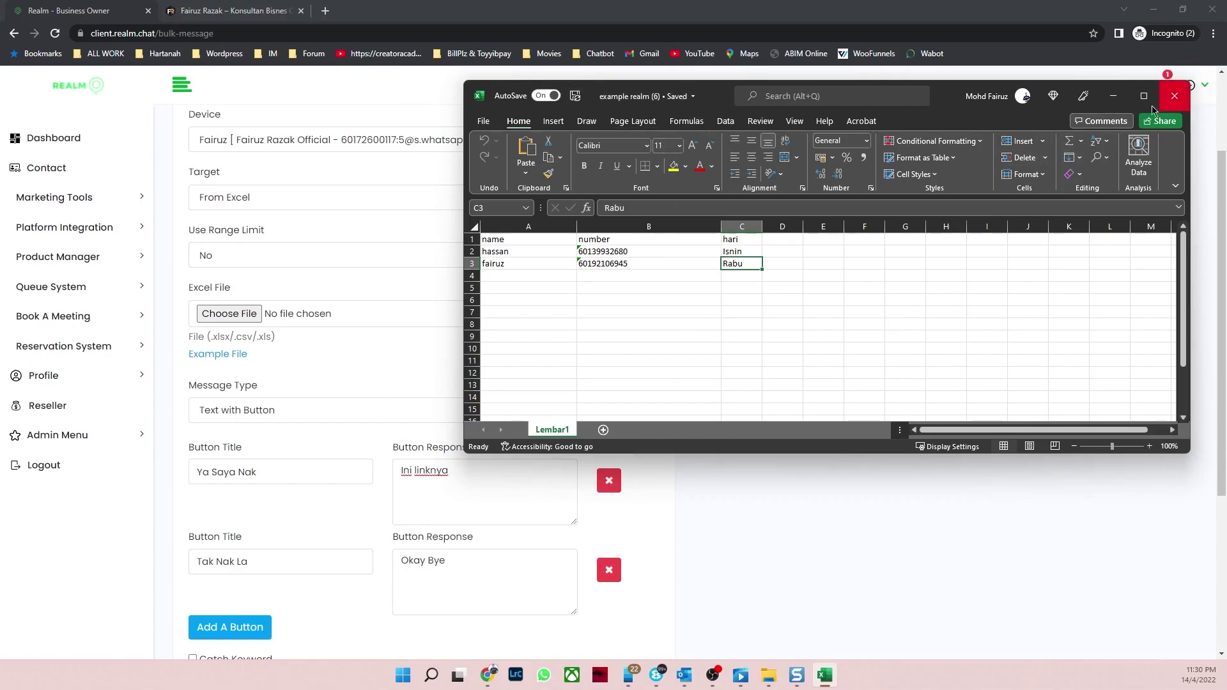
left_click(1115, 97)
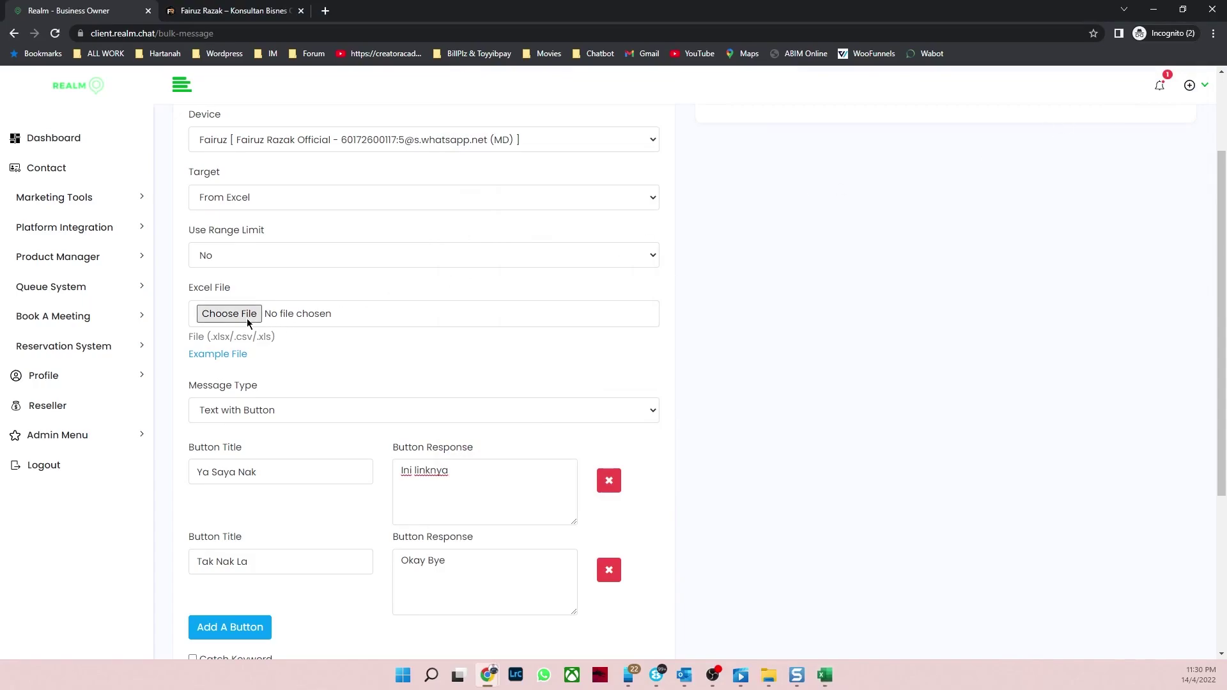
left_click(247, 316)
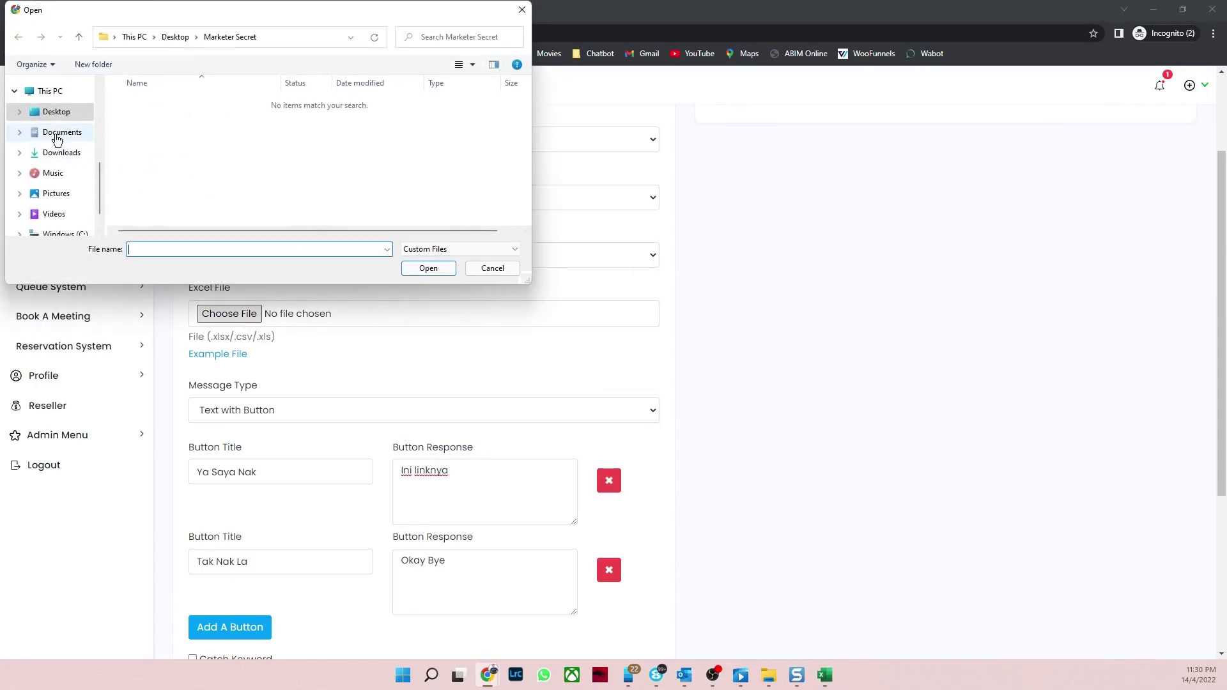
left_click(61, 114)
scroll(268, 176, "down", 3)
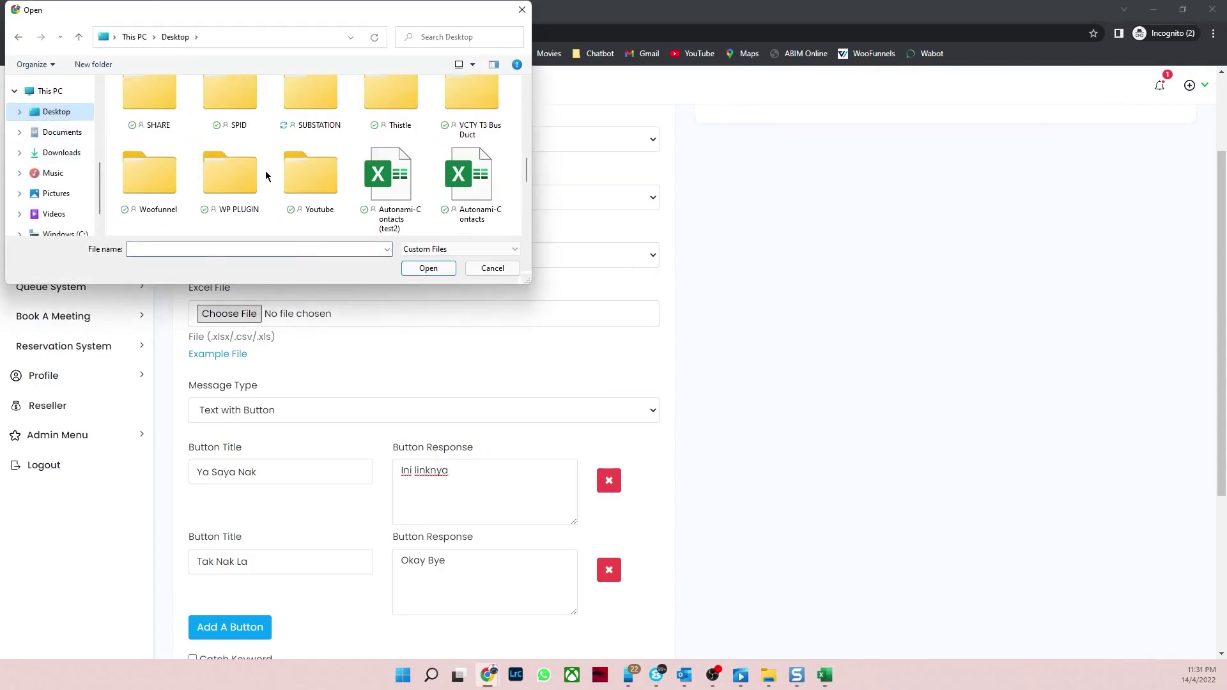
scroll(267, 177, "down", 1)
left_click(233, 187)
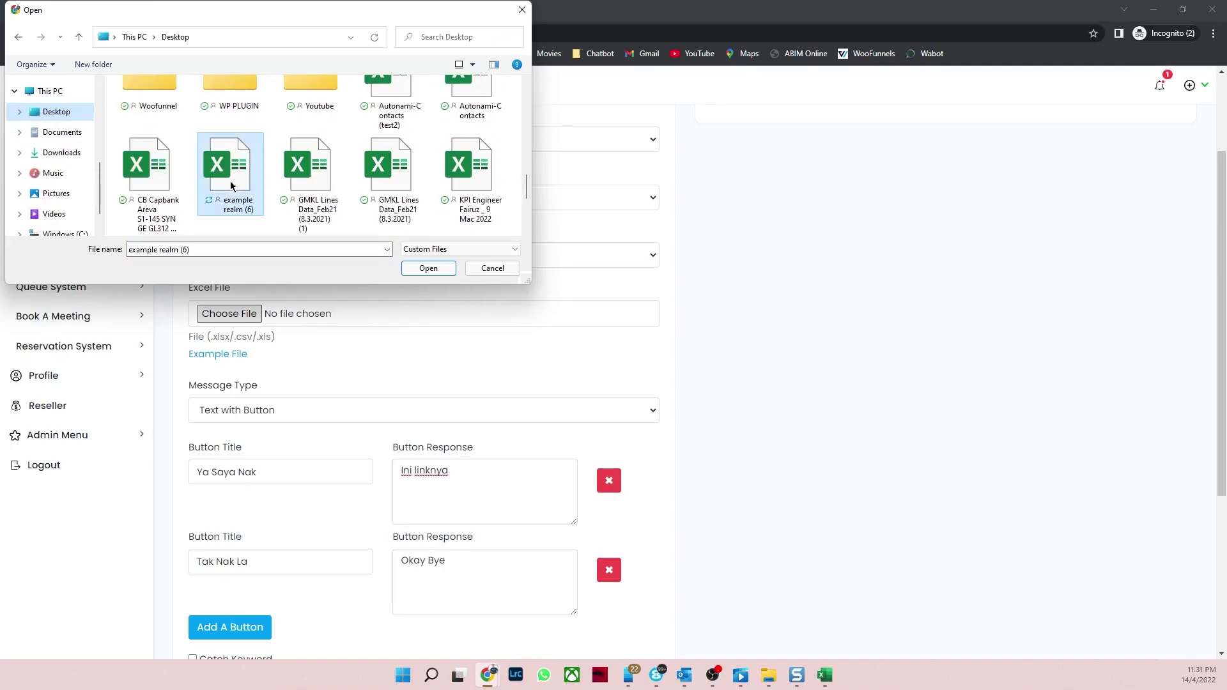
left_click(424, 271)
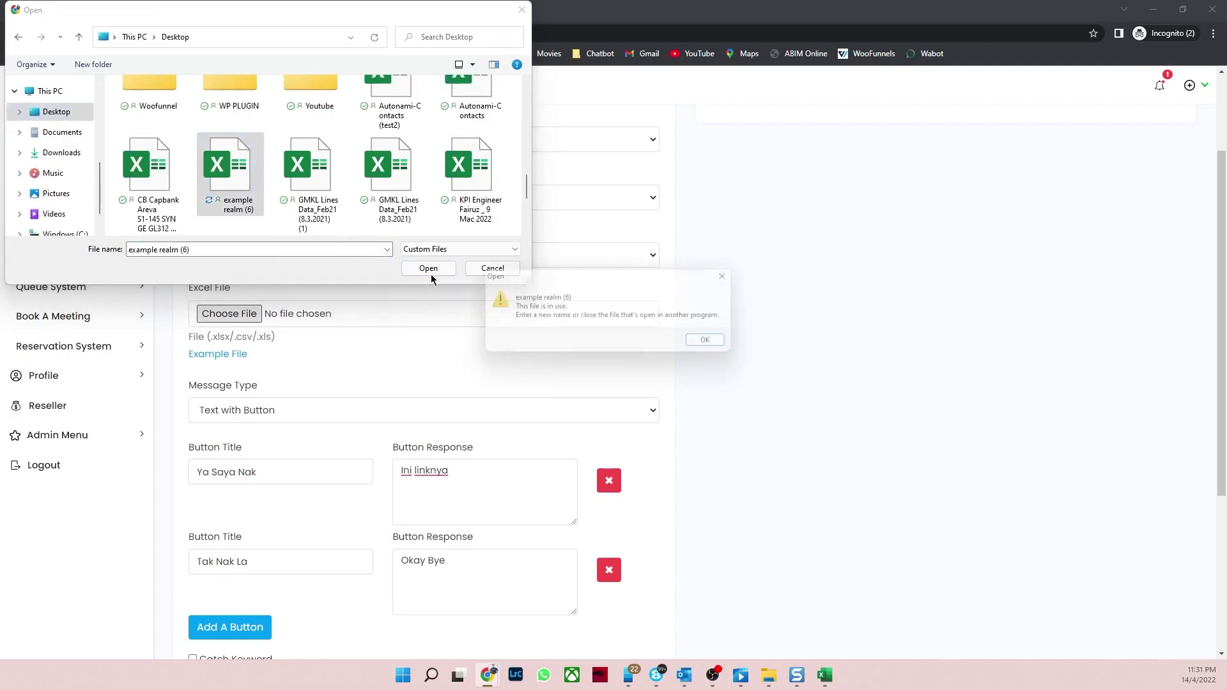
left_click(713, 346)
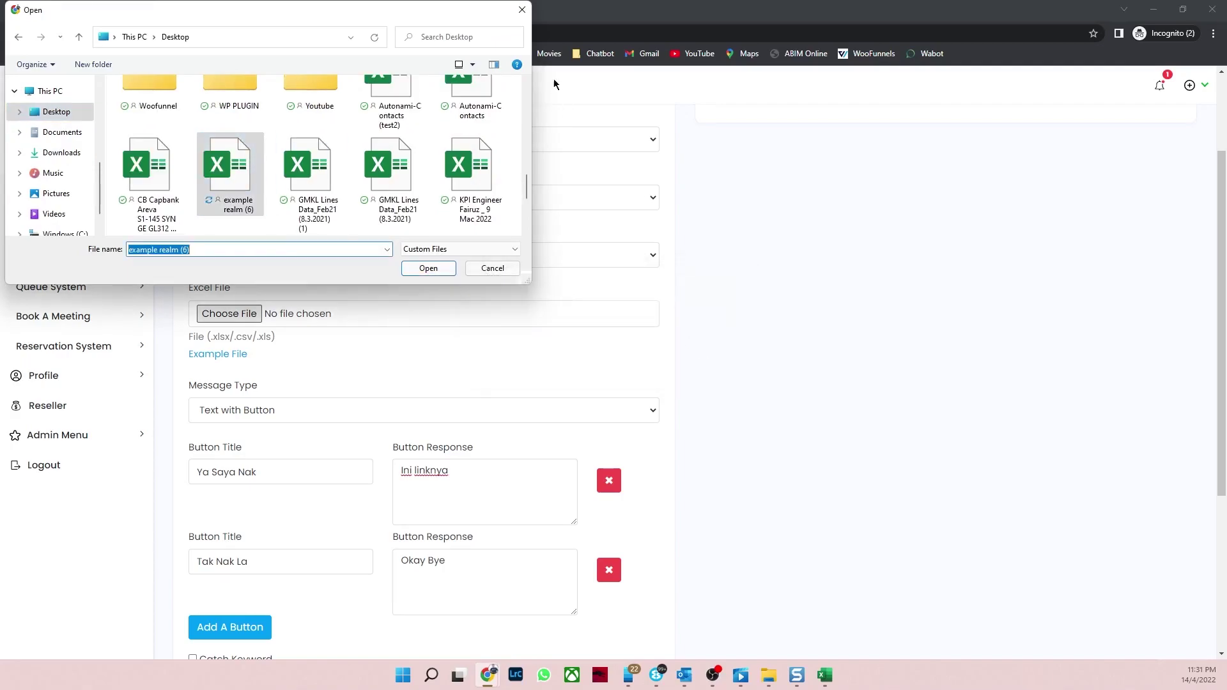
left_click(511, 13)
Step: Close the spreadsheet in Excel and attach example realm (6).xlsx from the Desktop as the Excel target
left_click(829, 684)
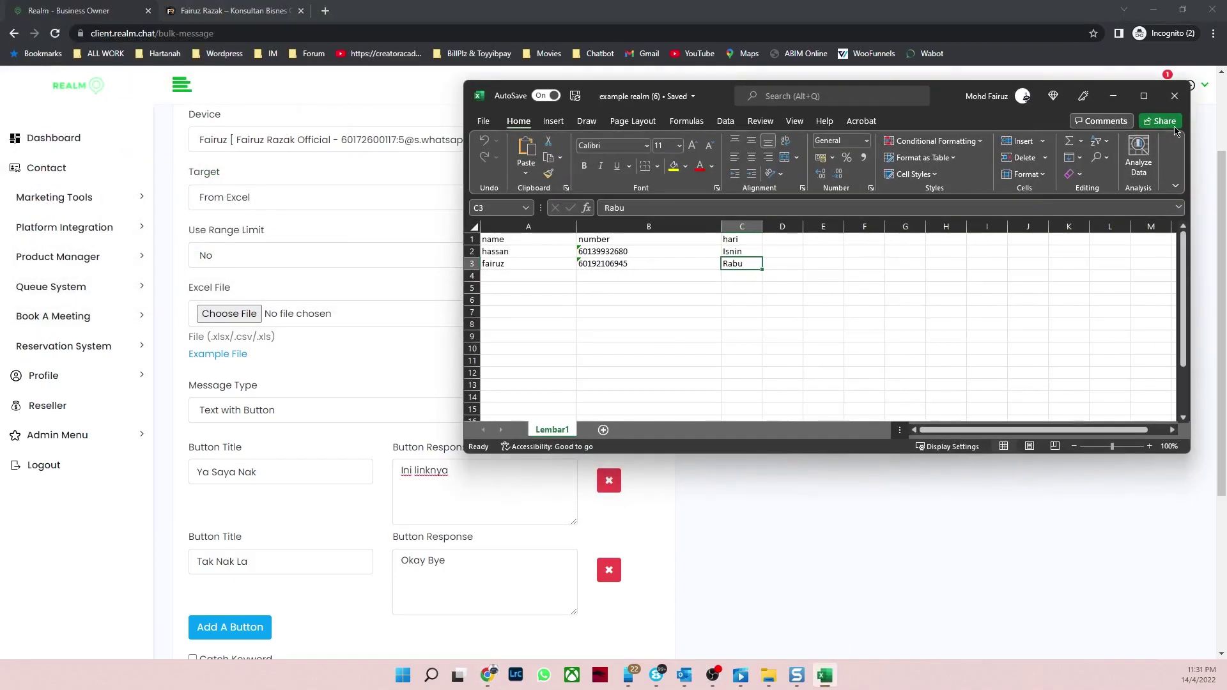
left_click(1175, 96)
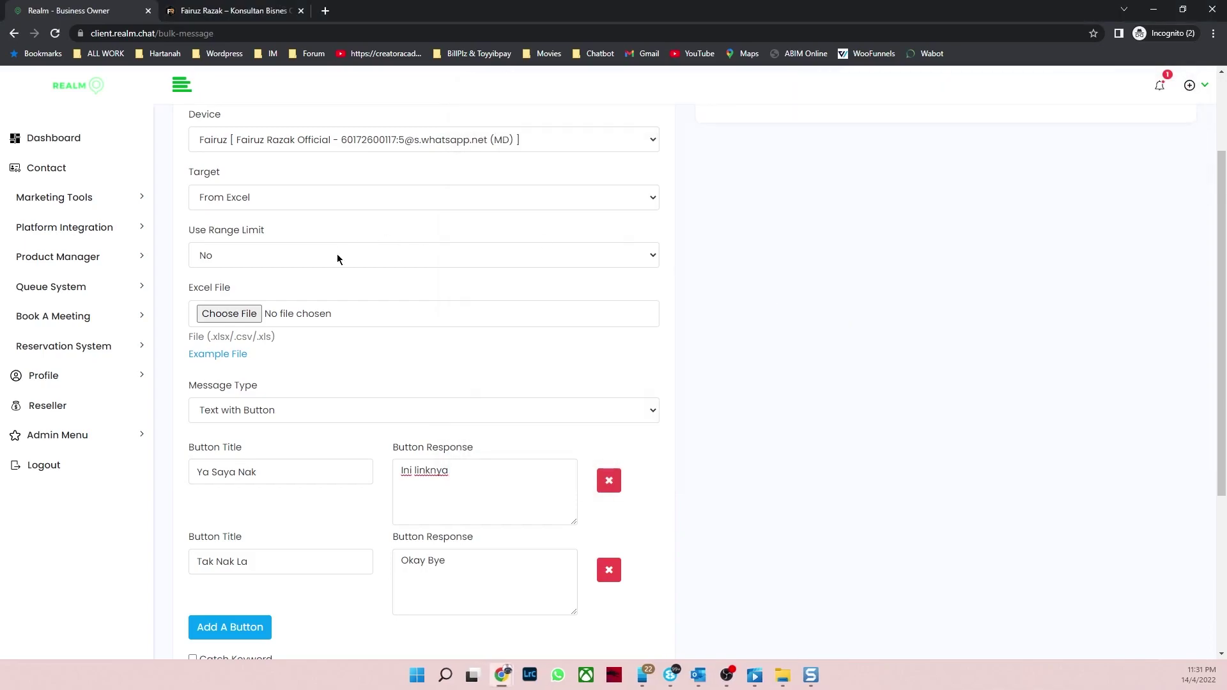
left_click(241, 313)
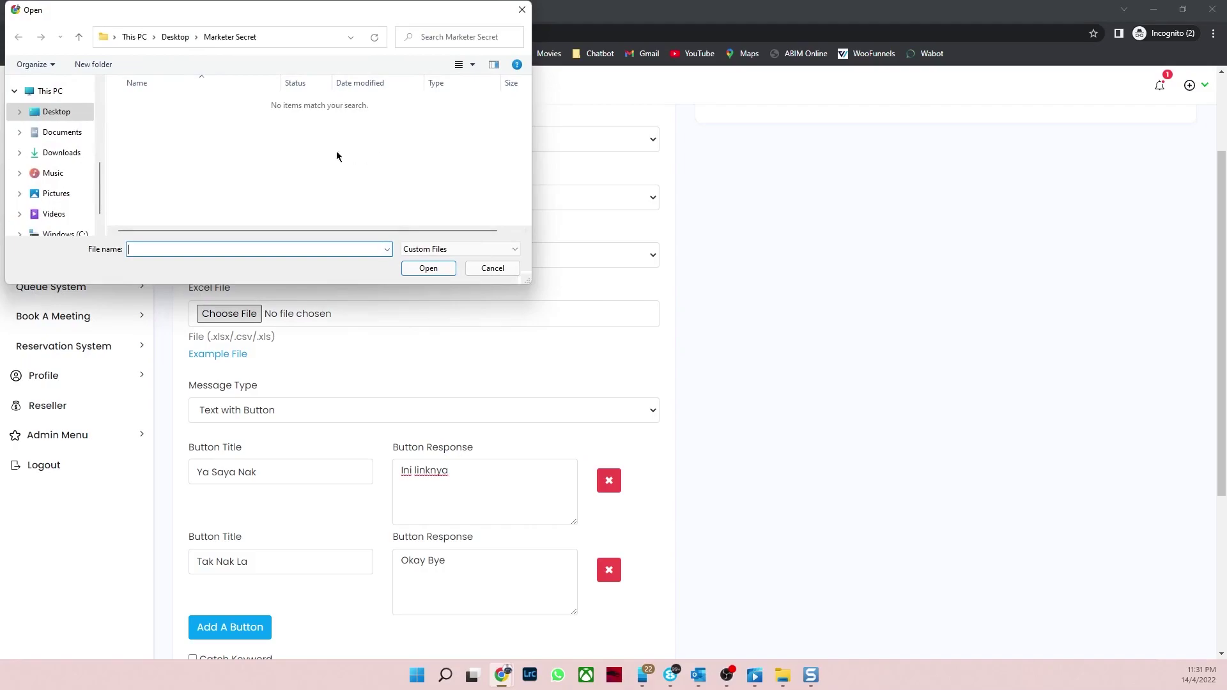
left_click(51, 112)
scroll(337, 160, "down", 5)
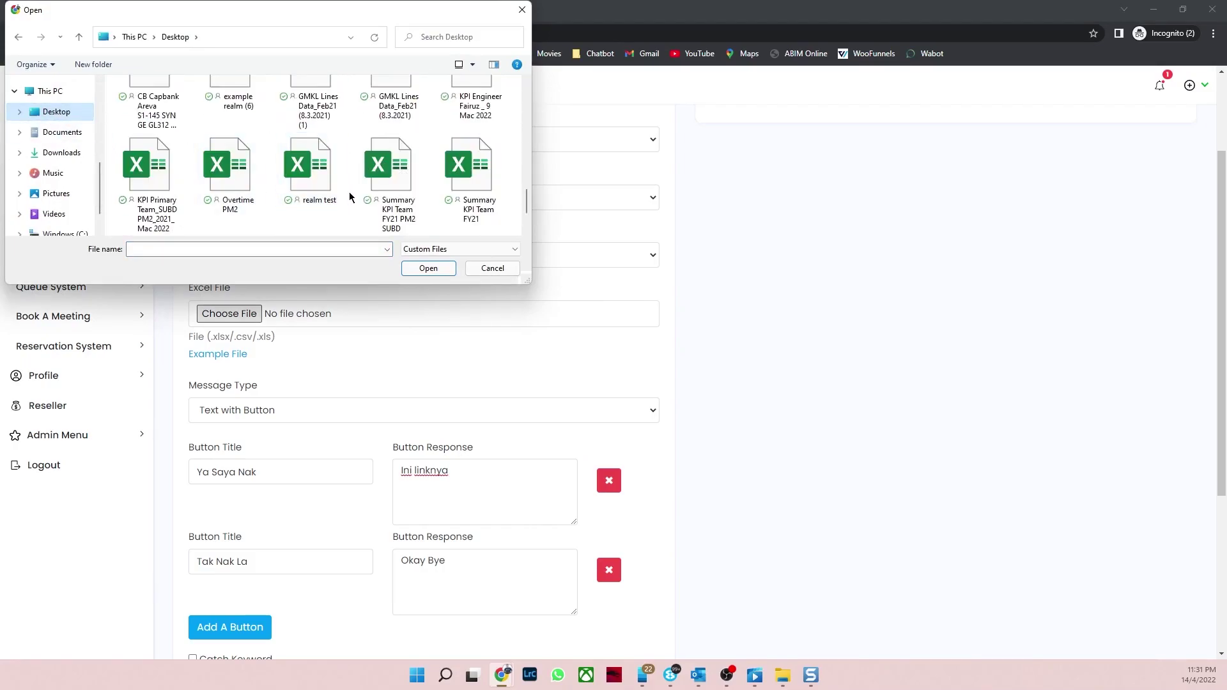
scroll(409, 181, "up", 1)
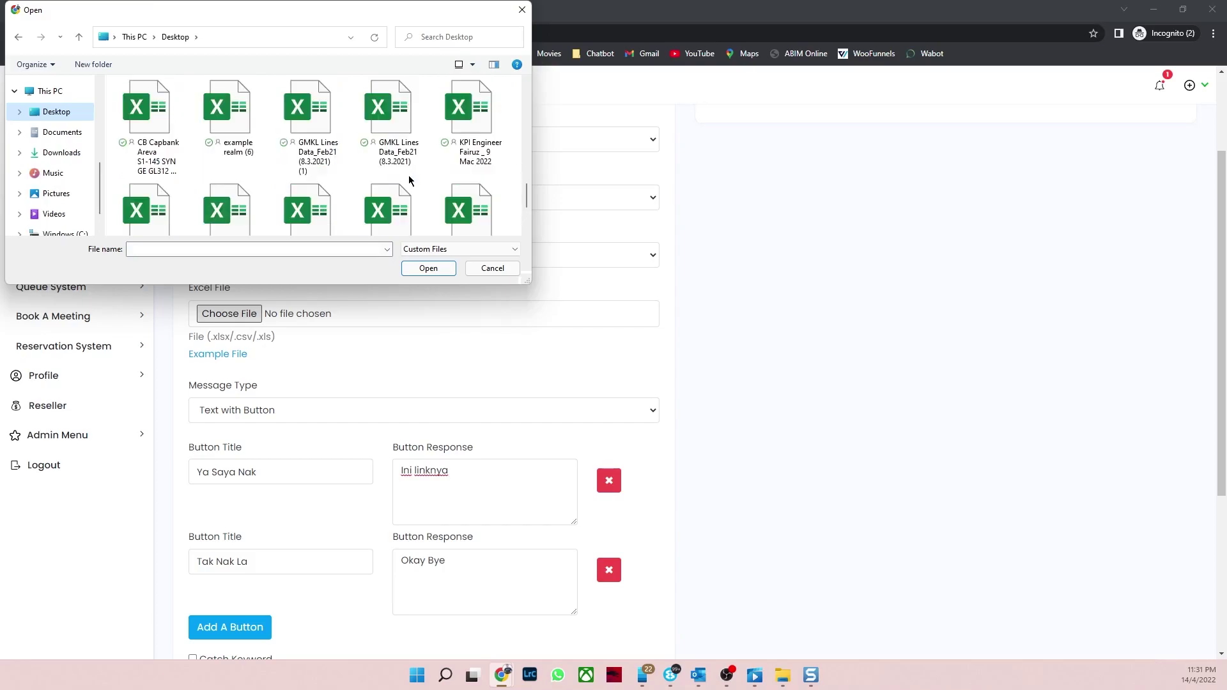
scroll(410, 181, "up", 2)
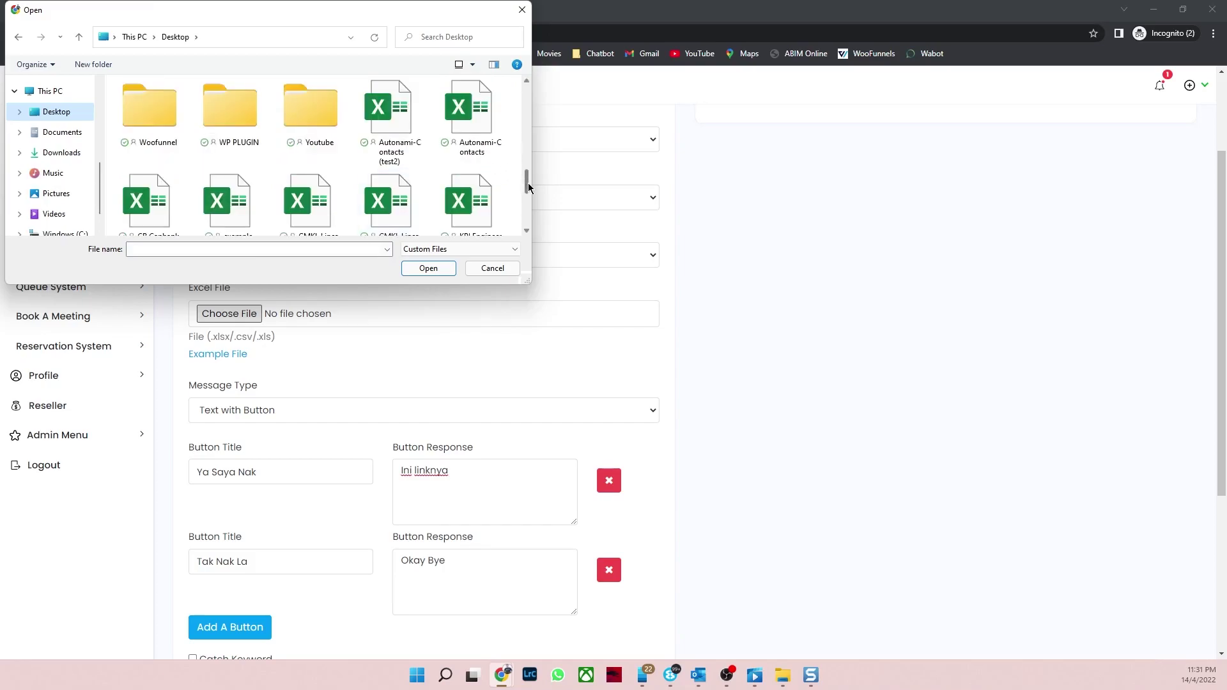
scroll(528, 186, "down", 1)
left_click(229, 185)
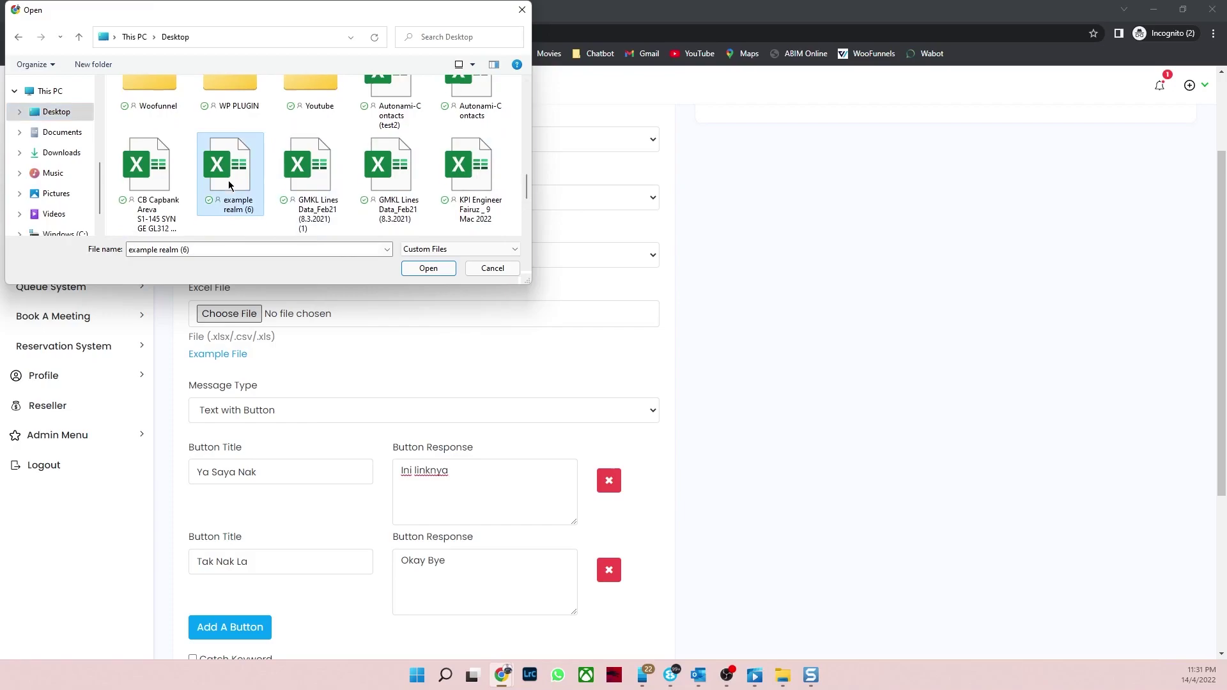
left_click(425, 268)
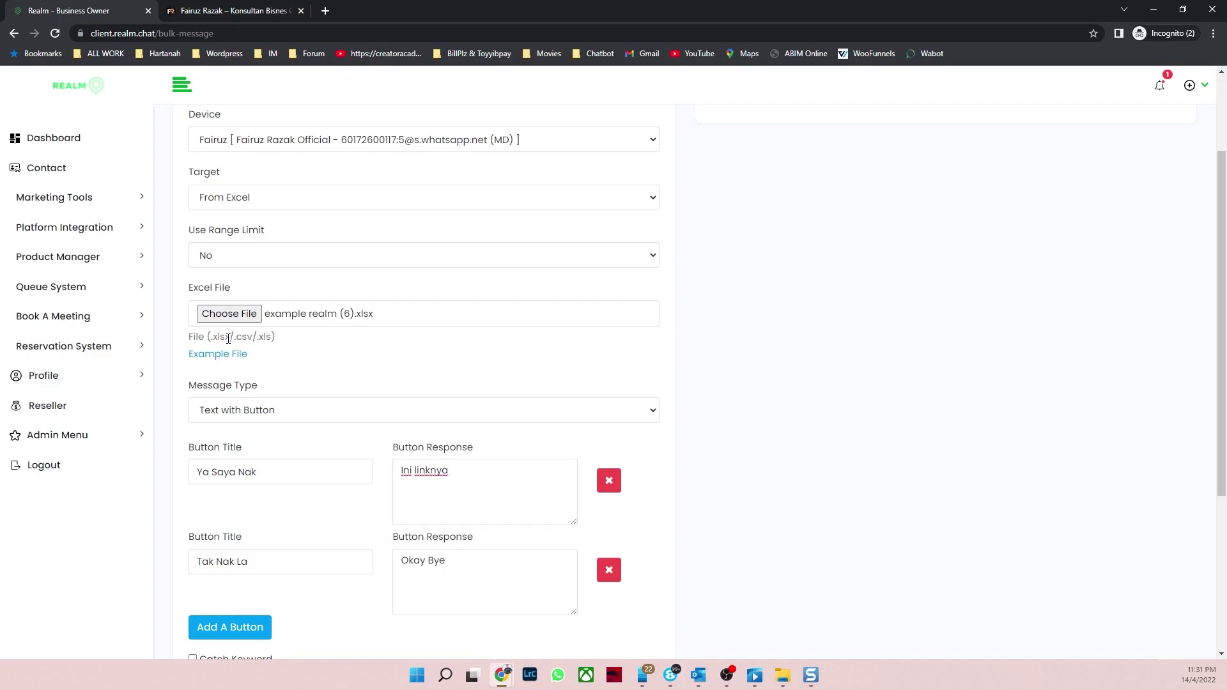
left_click_drag(229, 339, 212, 337)
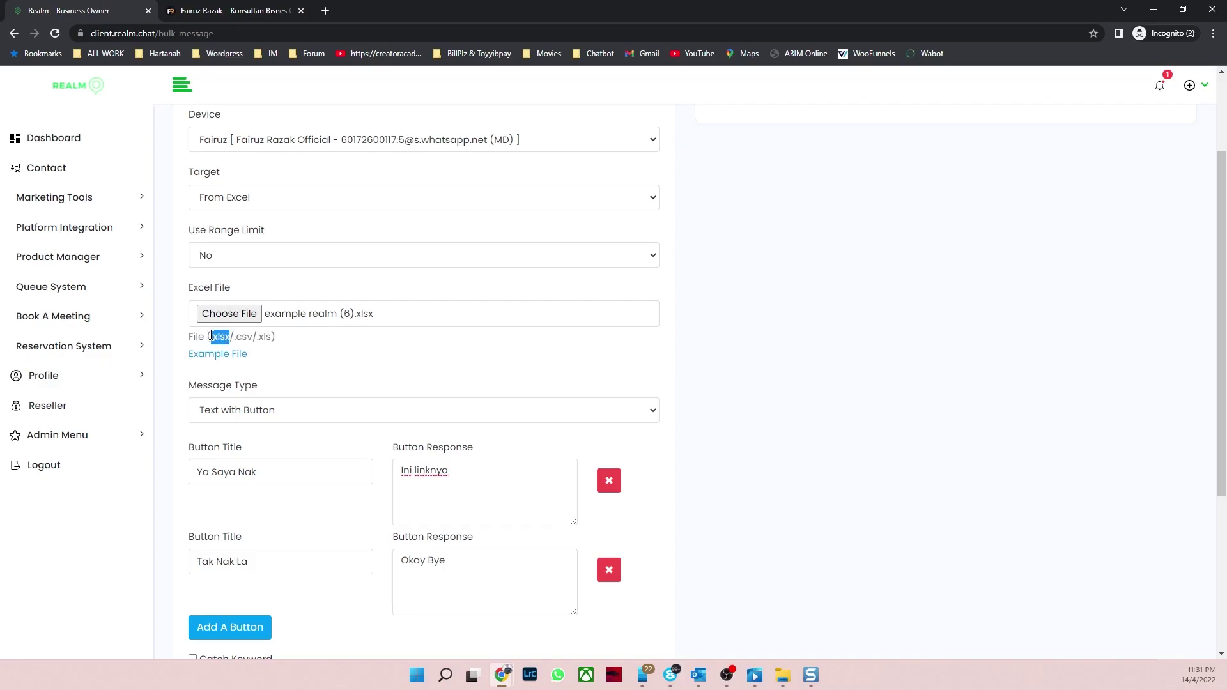
Step: Submit the bulk message, queuing a 2-message task, and switch to WhatsApp Web
left_click(296, 356)
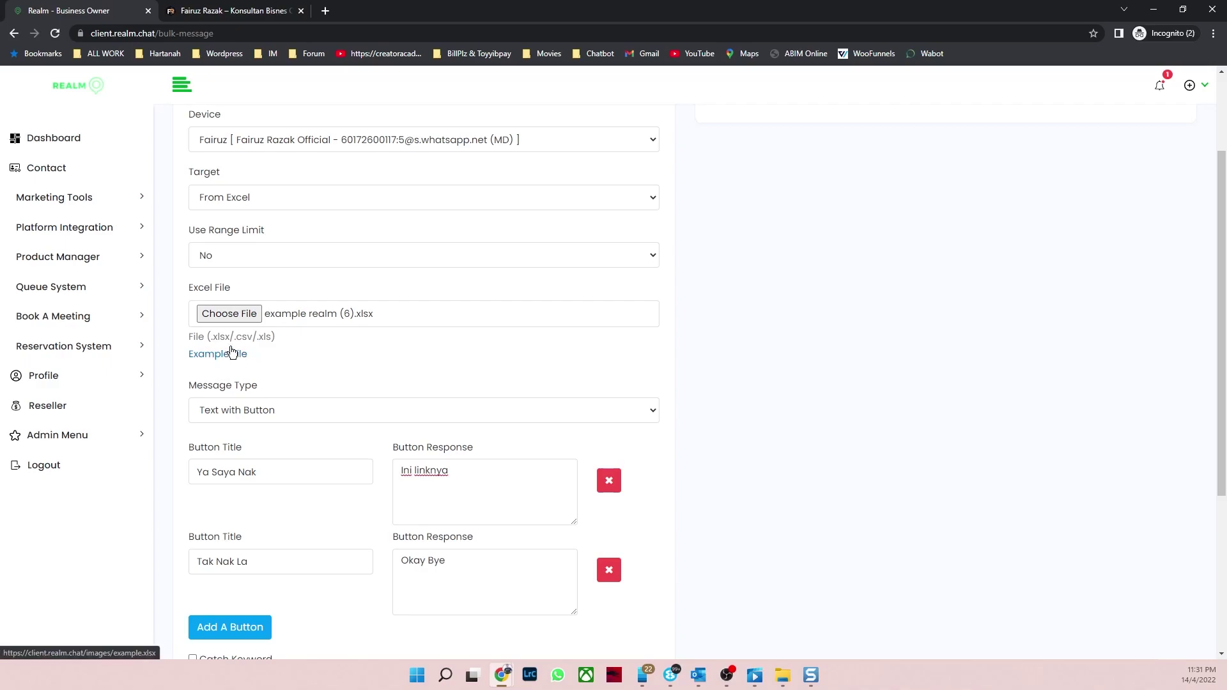
scroll(589, 370, "down", 4)
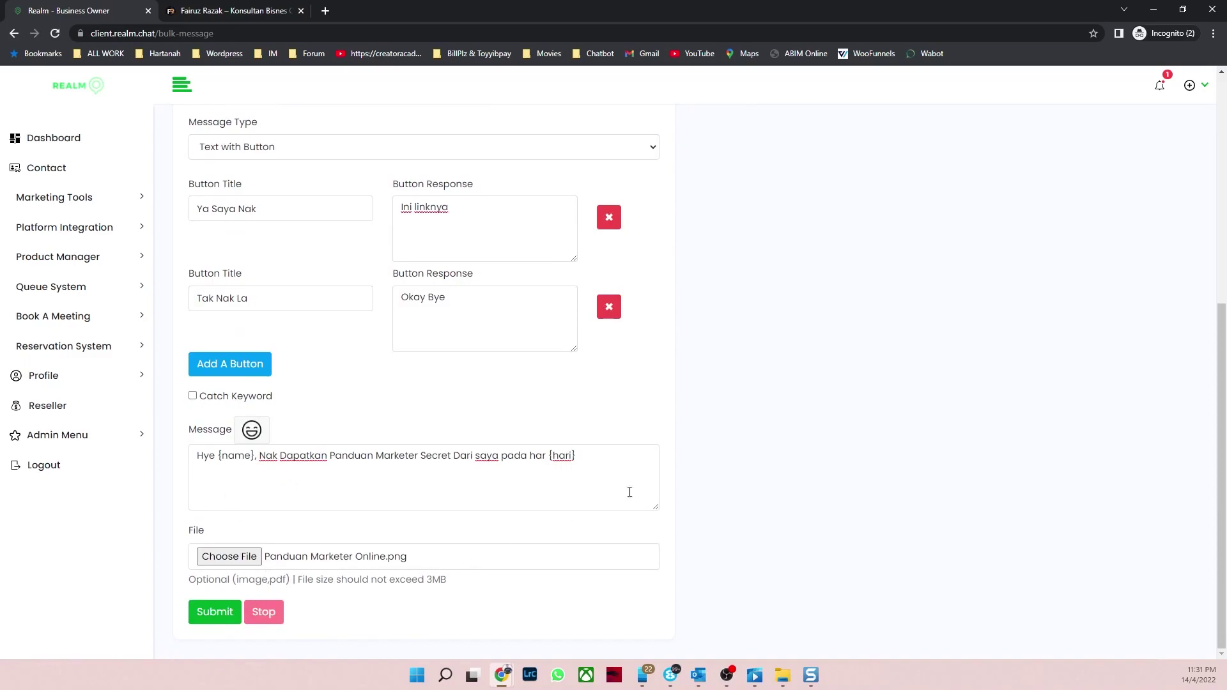
scroll(778, 427, "up", 6)
scroll(603, 334, "down", 6)
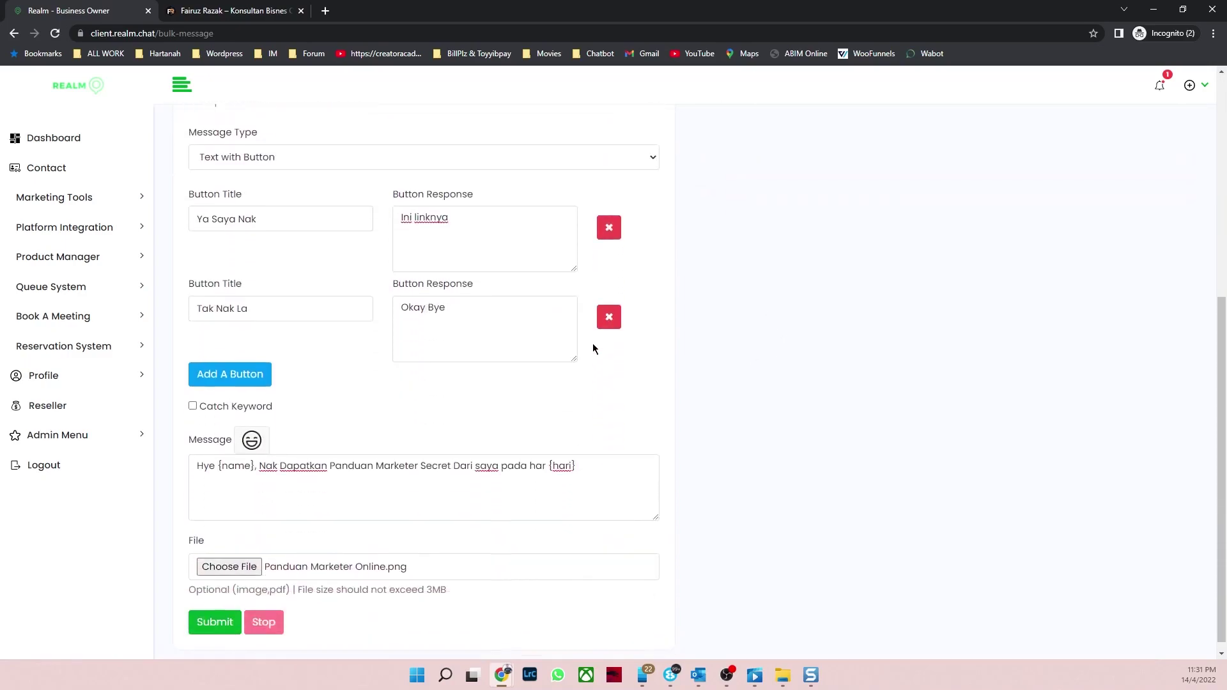
scroll(376, 219, "up", 4)
scroll(335, 288, "down", 4)
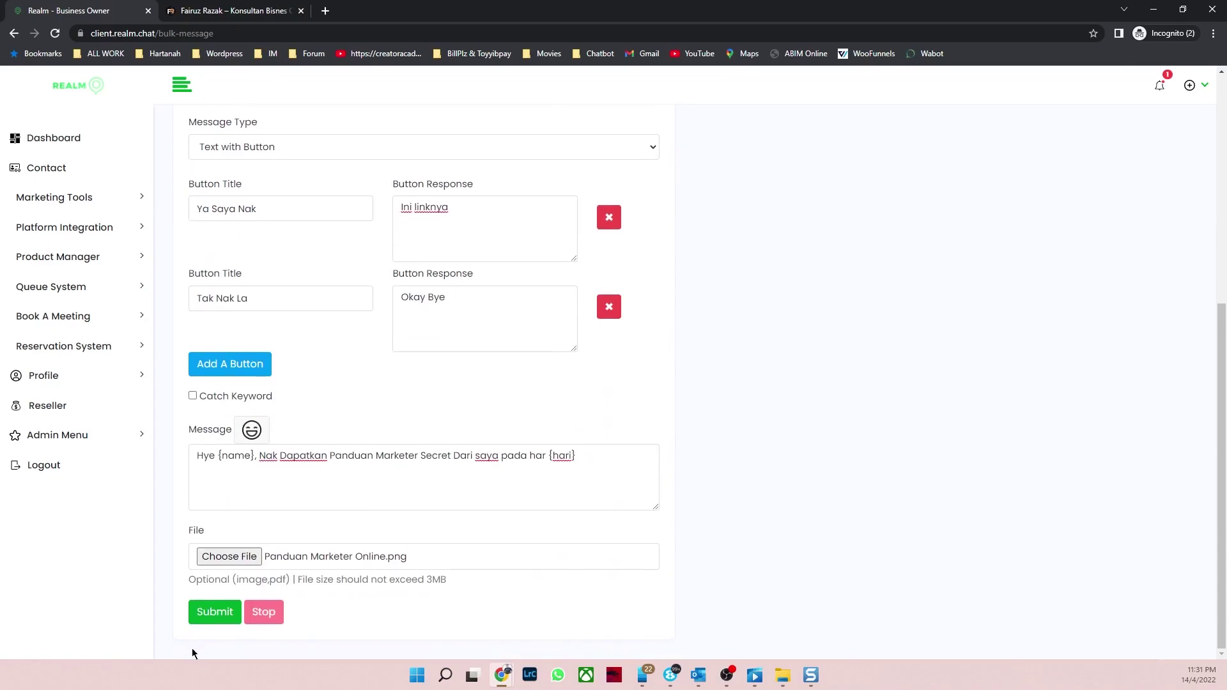
left_click(228, 613)
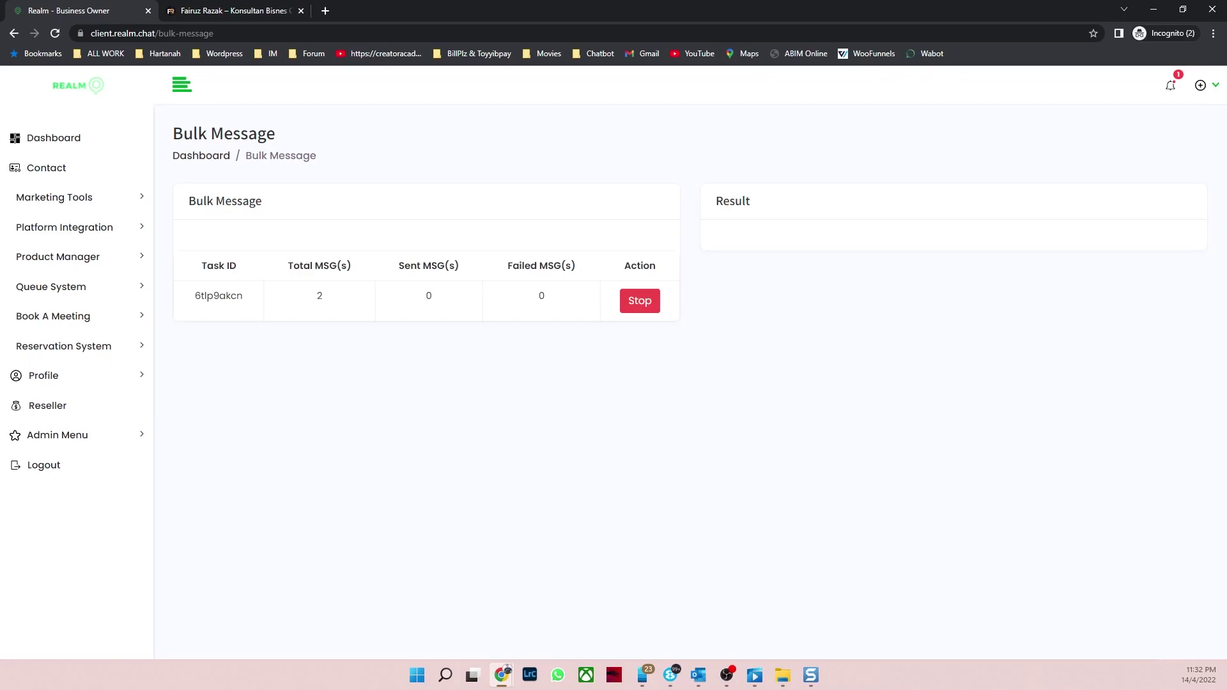
key("alt+Tab")
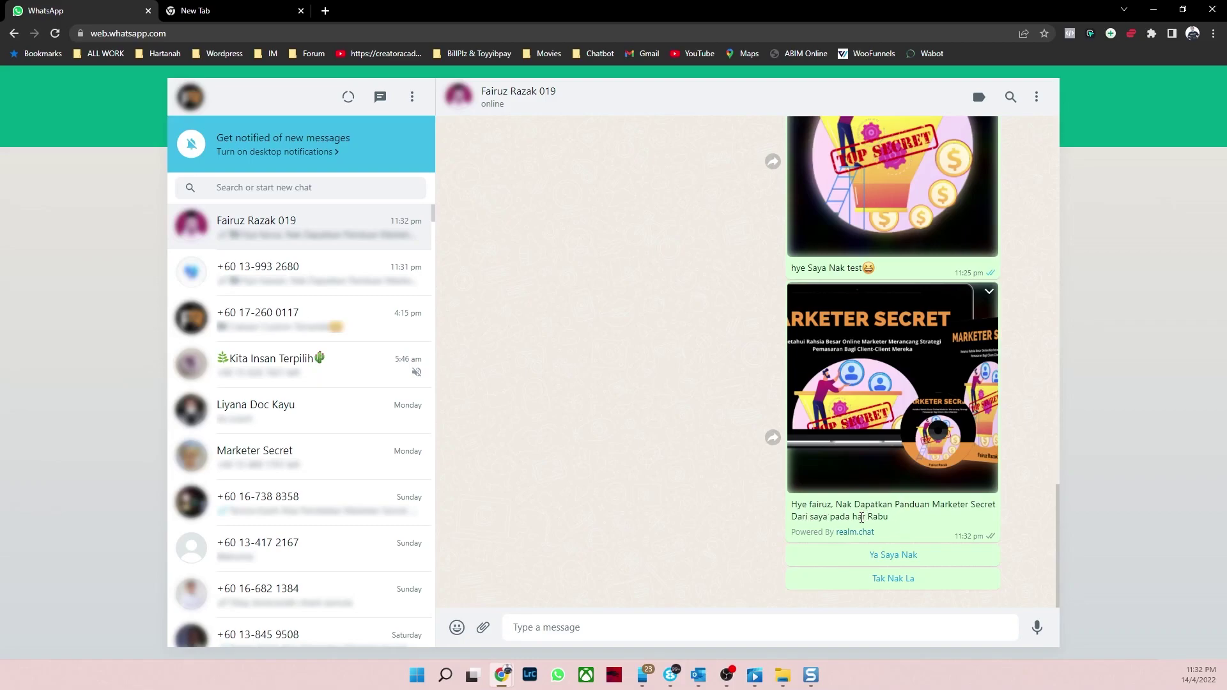
Step: Reply with the Ya Saya Nak and Tak Nak La quick answers, then minimise WhatsApp back to RealmChat
left_click(912, 560)
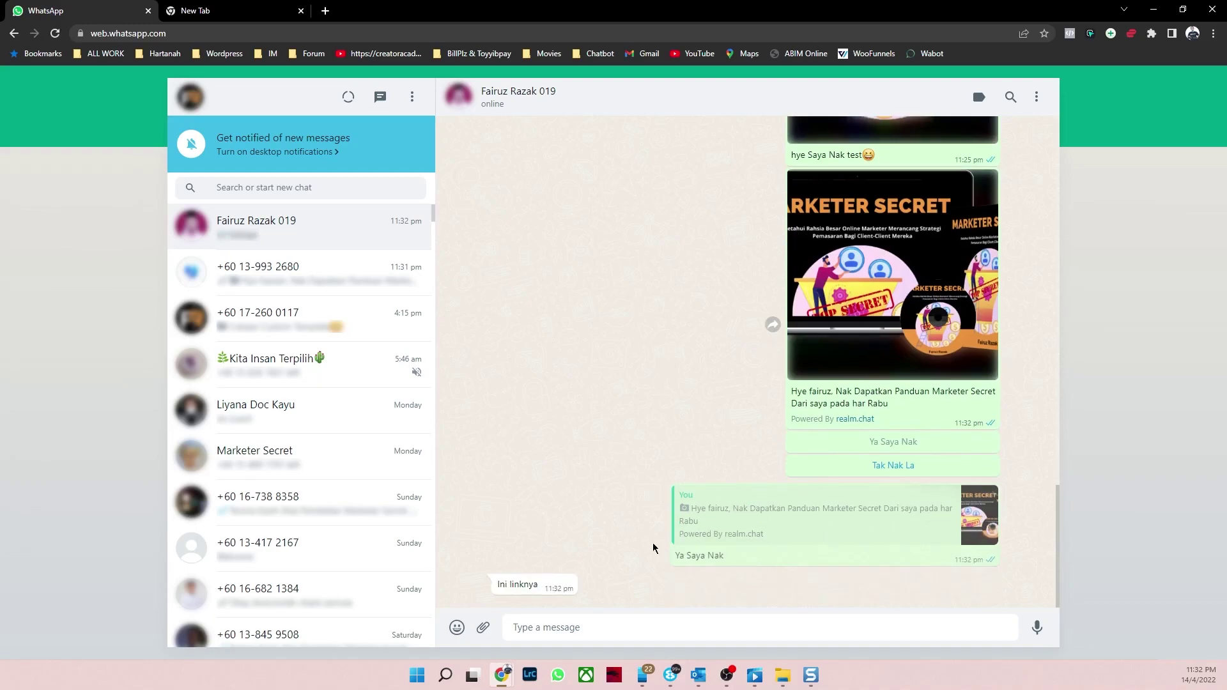
left_click(889, 470)
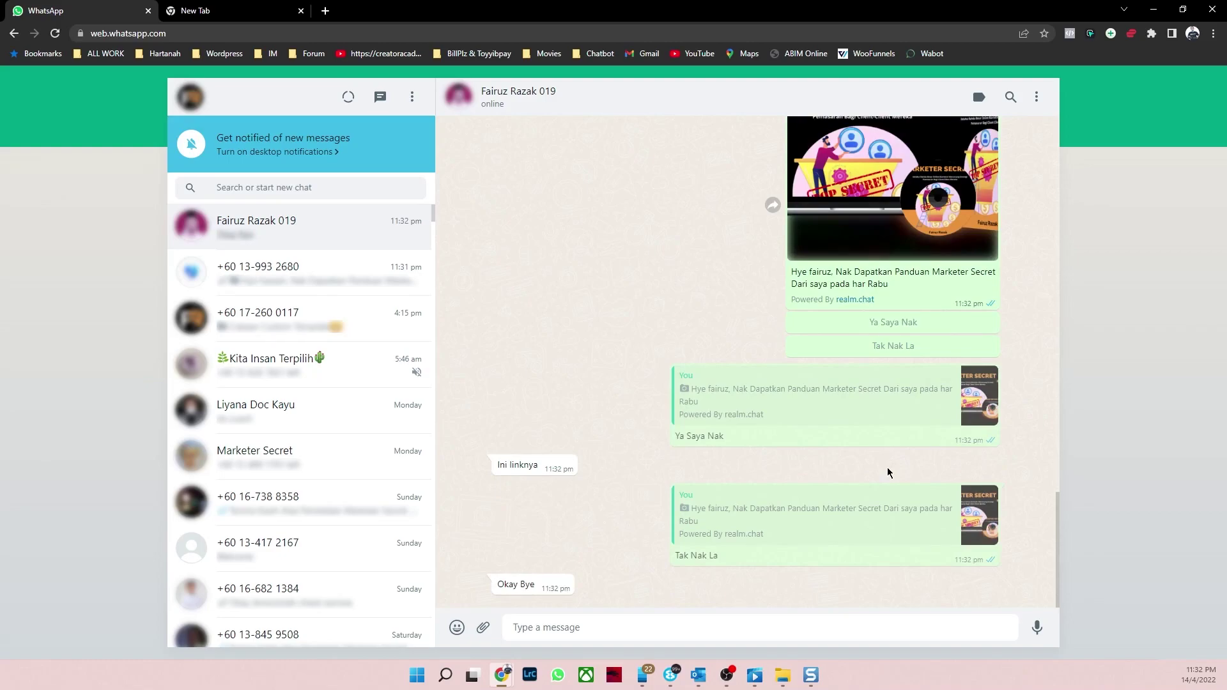
left_click(1156, 13)
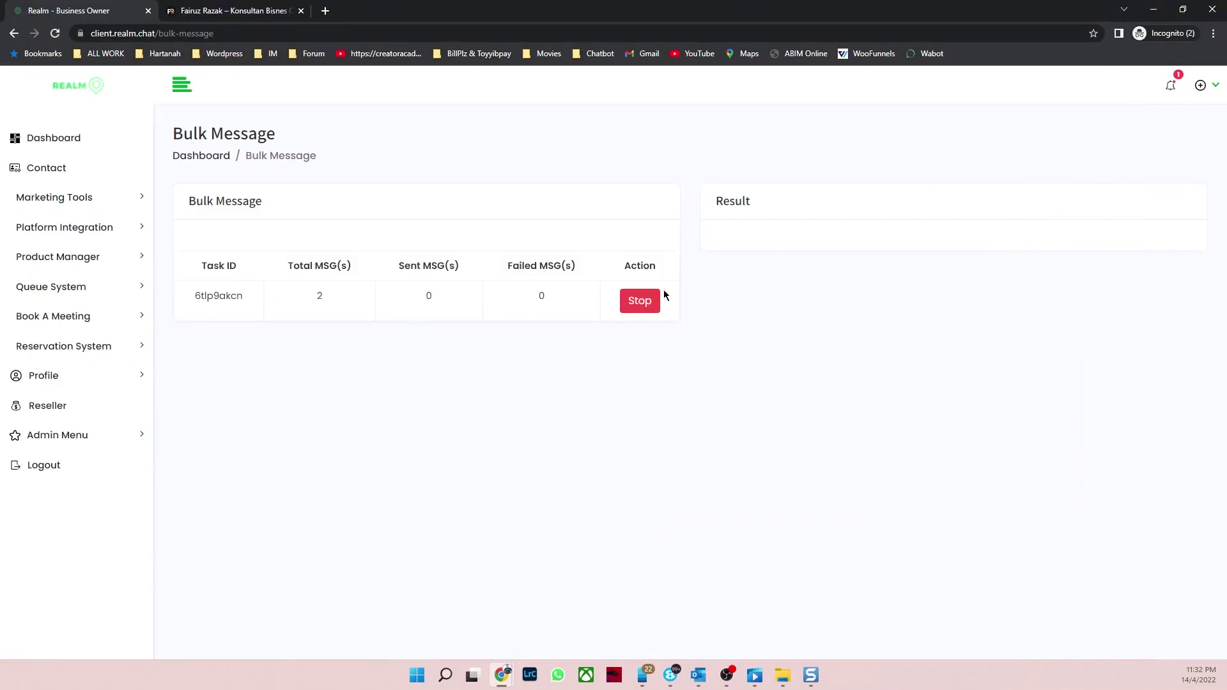
Step: Reload the page and view the Log Activity records under Admin Menu
left_click(55, 34)
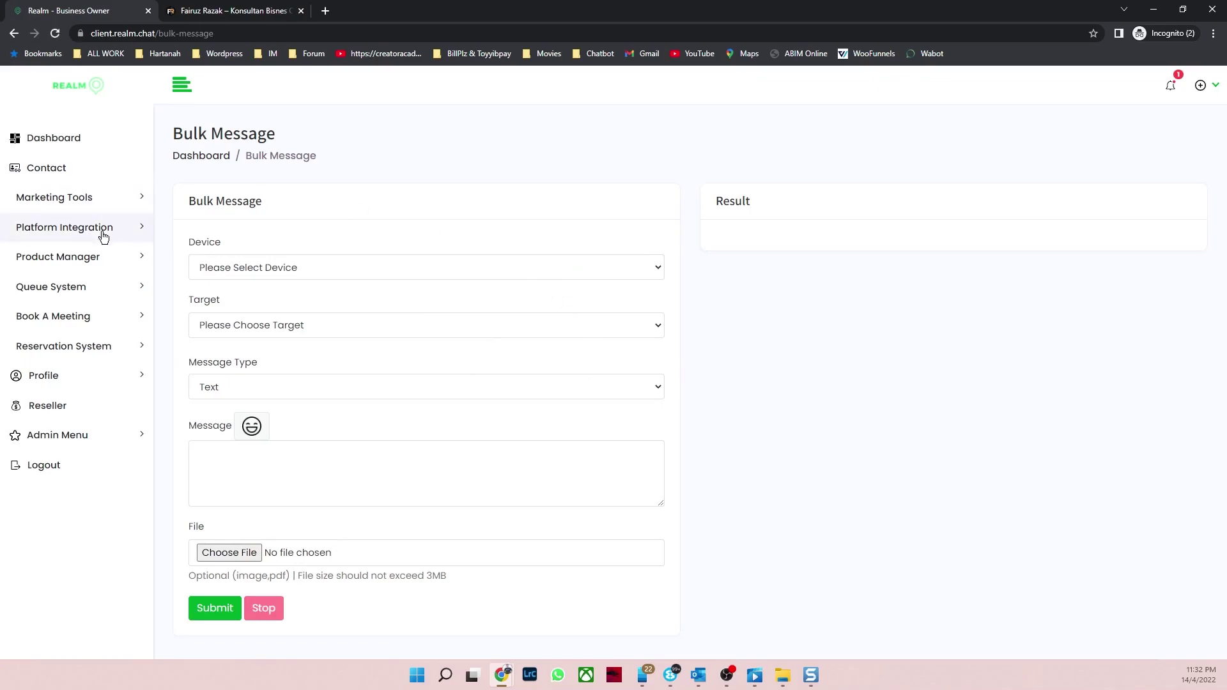
left_click(106, 445)
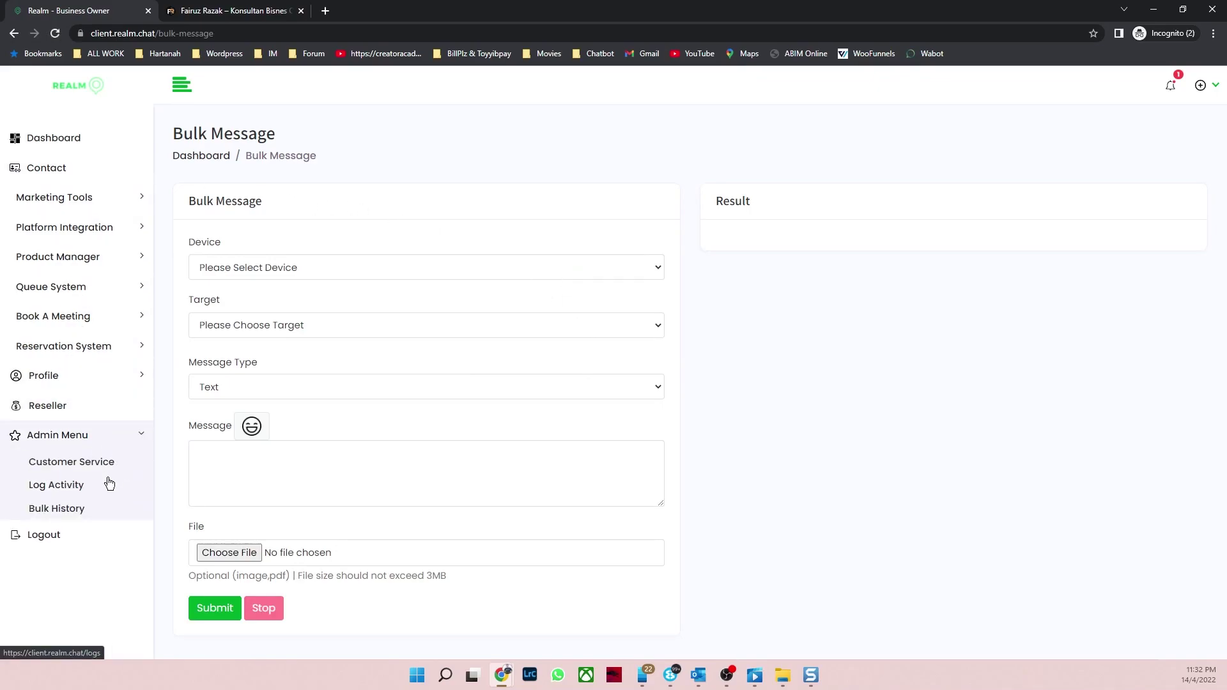
left_click(87, 488)
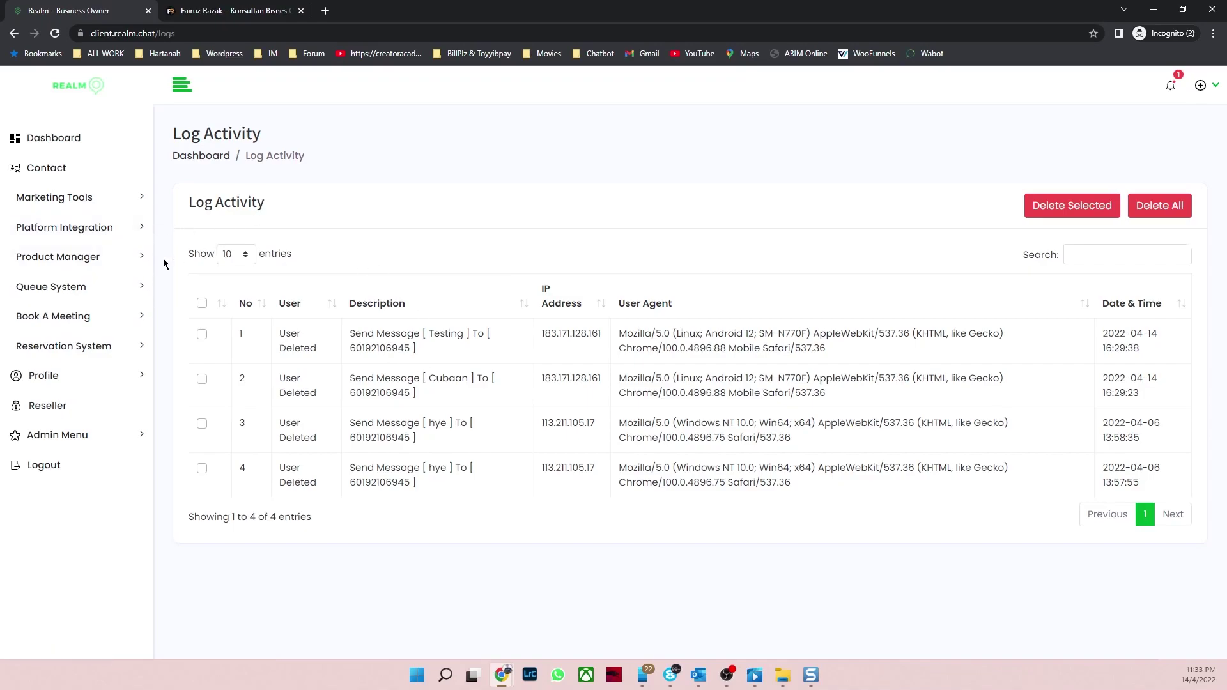
Step: Return to Marketing Tools > Bulk Message, then go on to Schedule Message
left_click(102, 198)
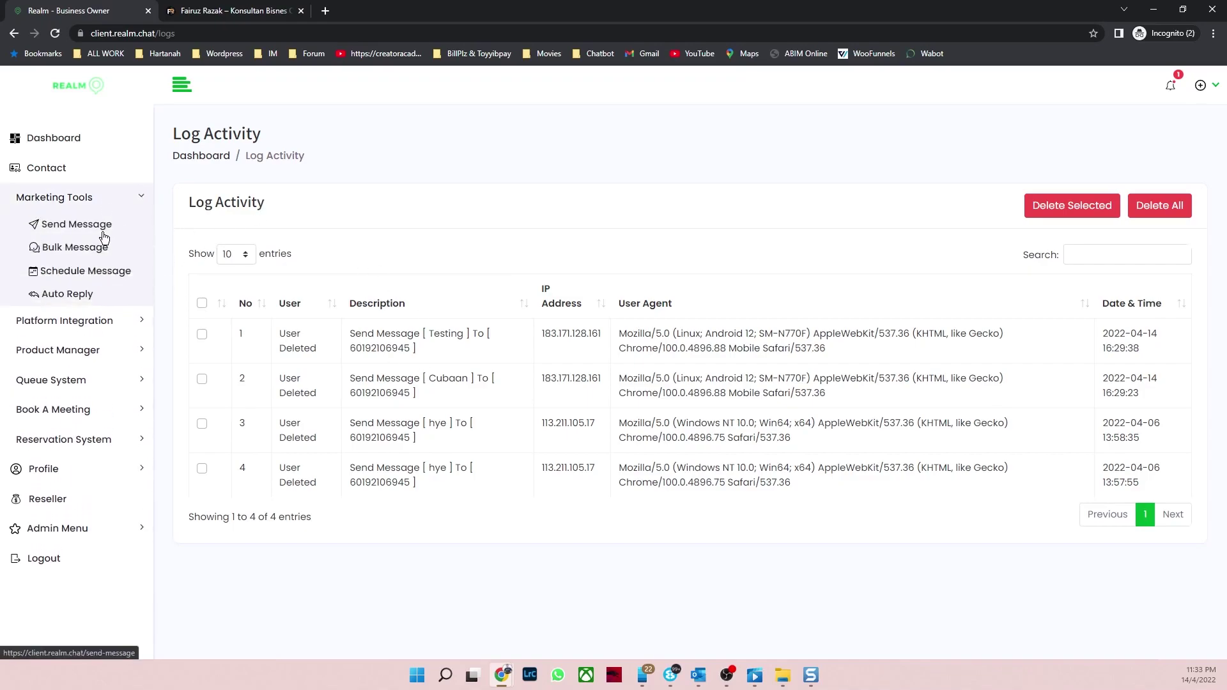
left_click(94, 249)
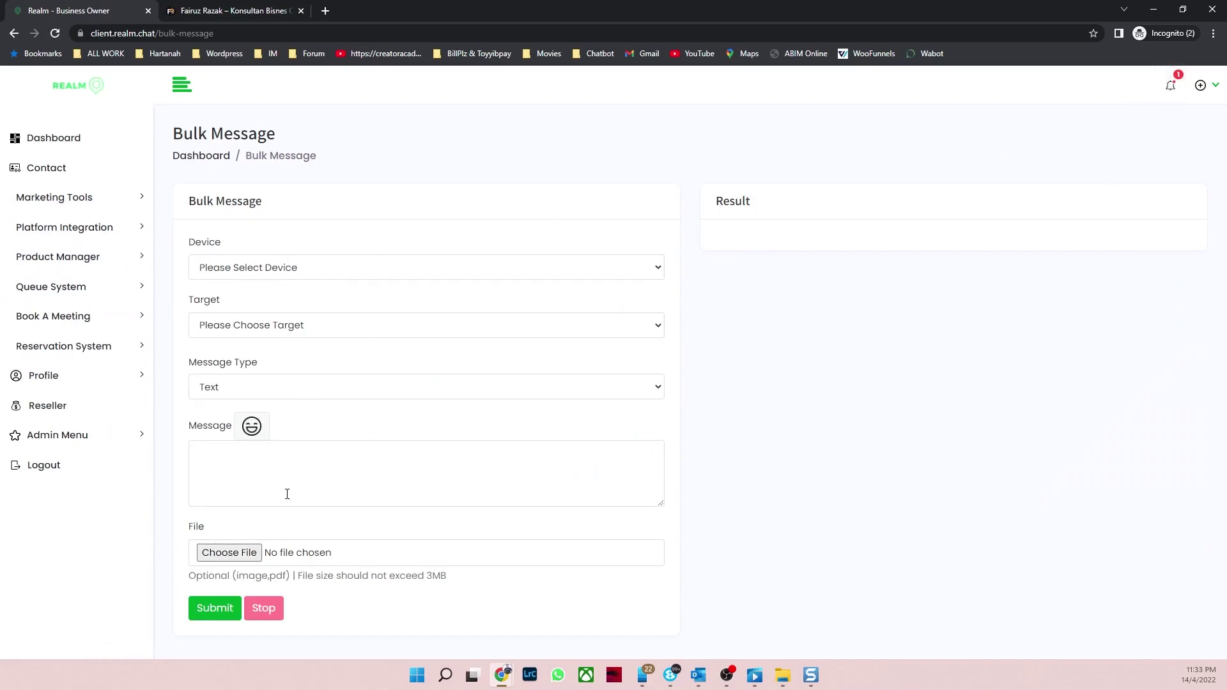
left_click(106, 198)
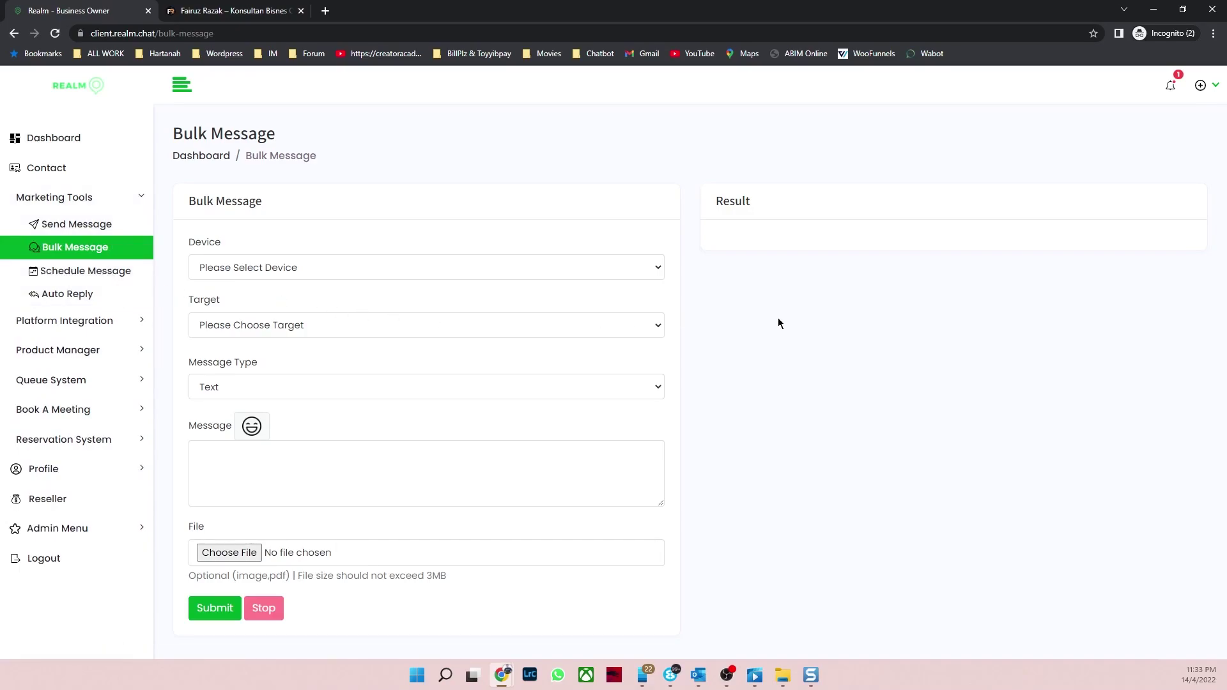
left_click(88, 281)
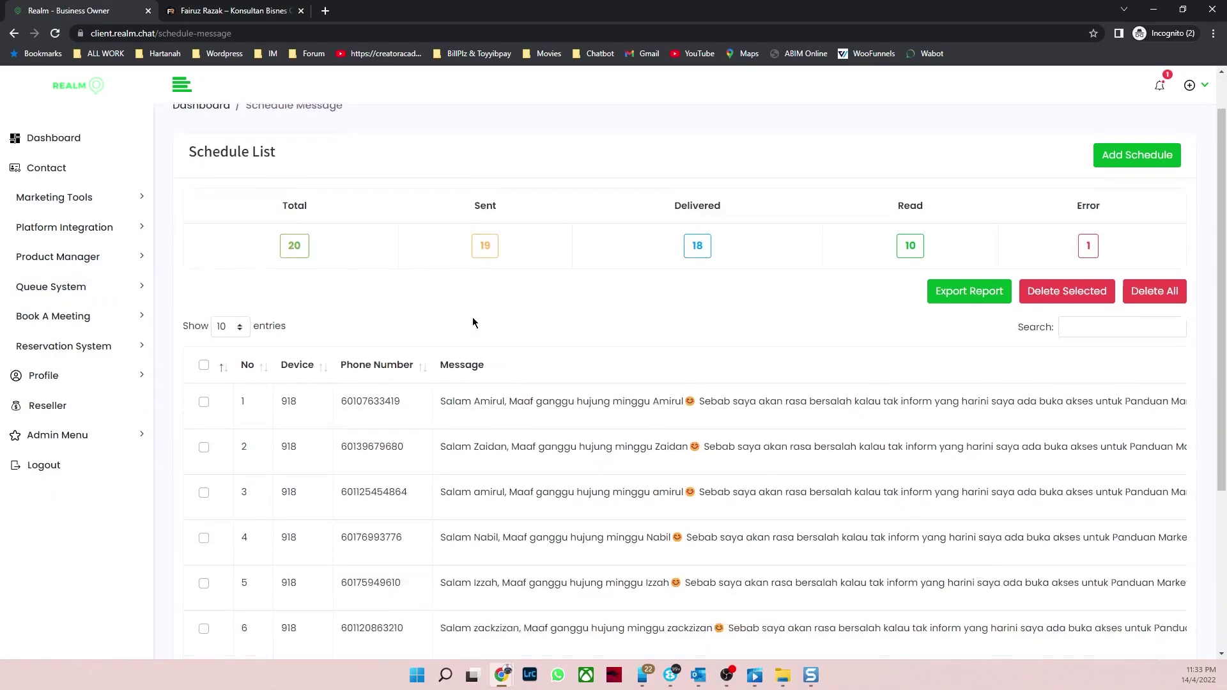
scroll(473, 317, "down", 4)
scroll(473, 317, "up", 4)
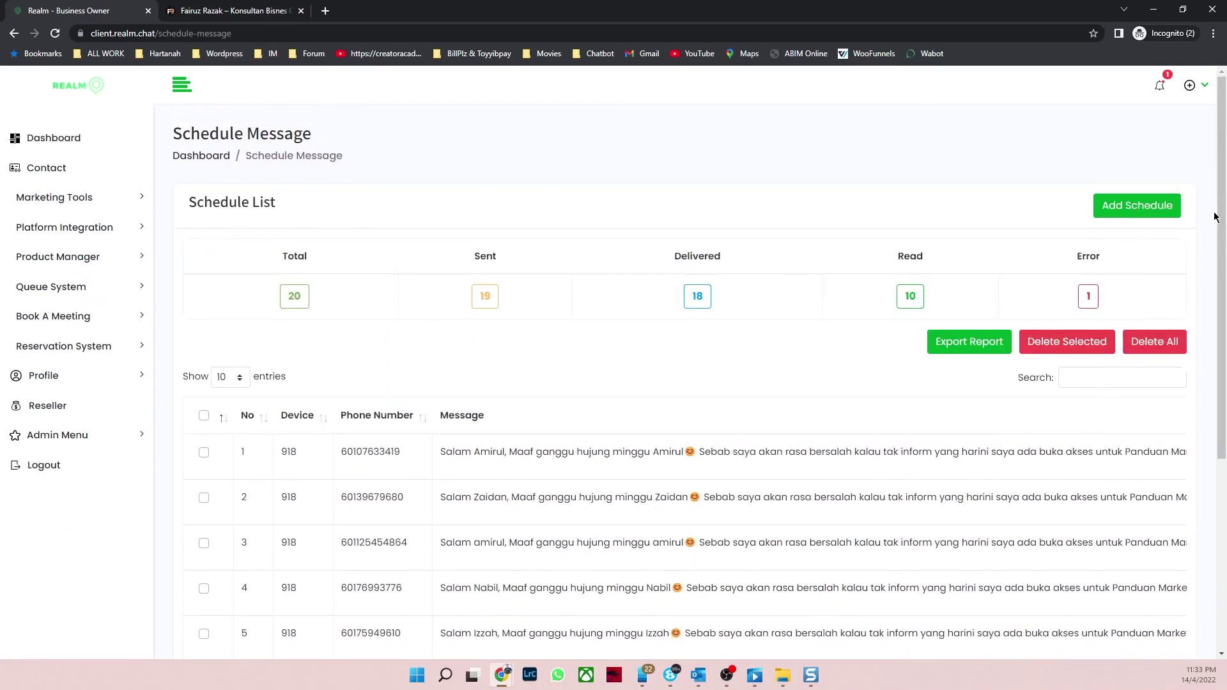
left_click(1137, 210)
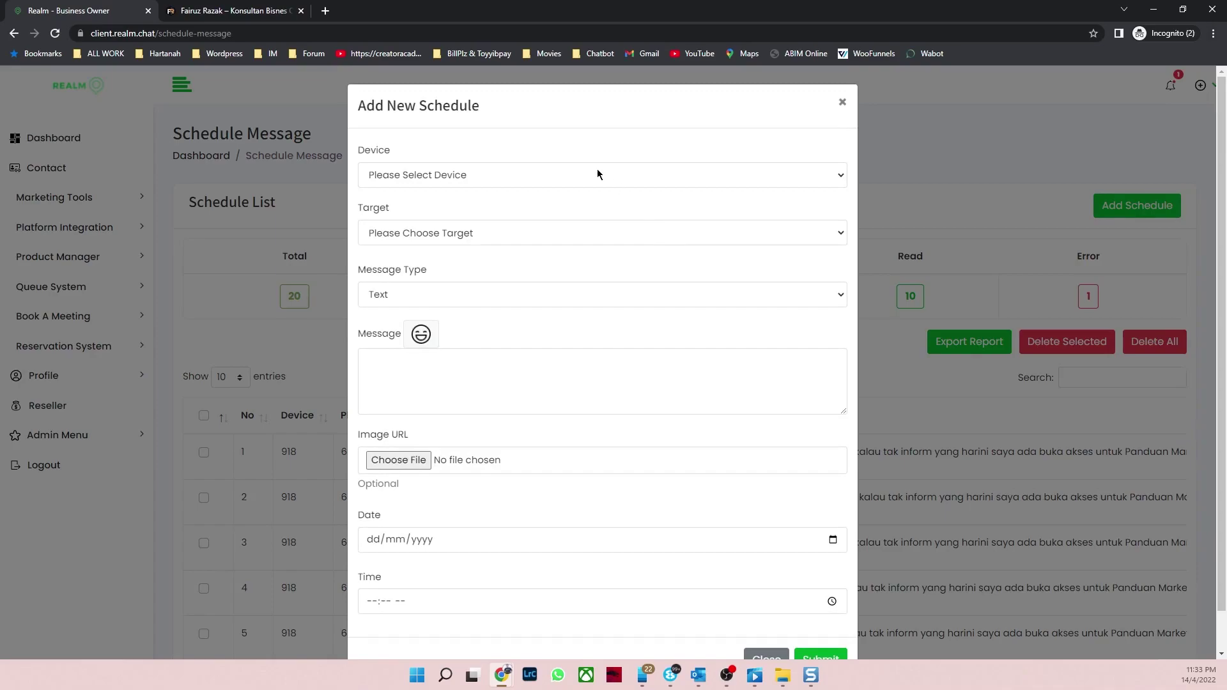
scroll(598, 171, "down", 1)
left_click(574, 136)
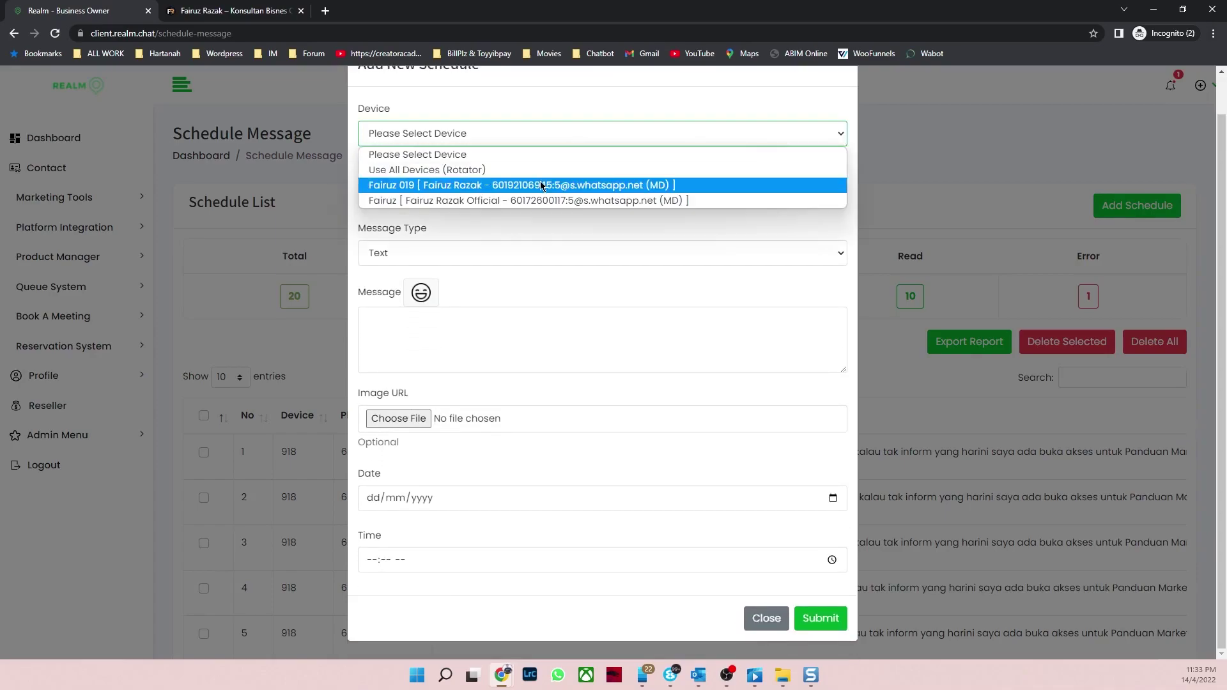
left_click(619, 201)
left_click(523, 195)
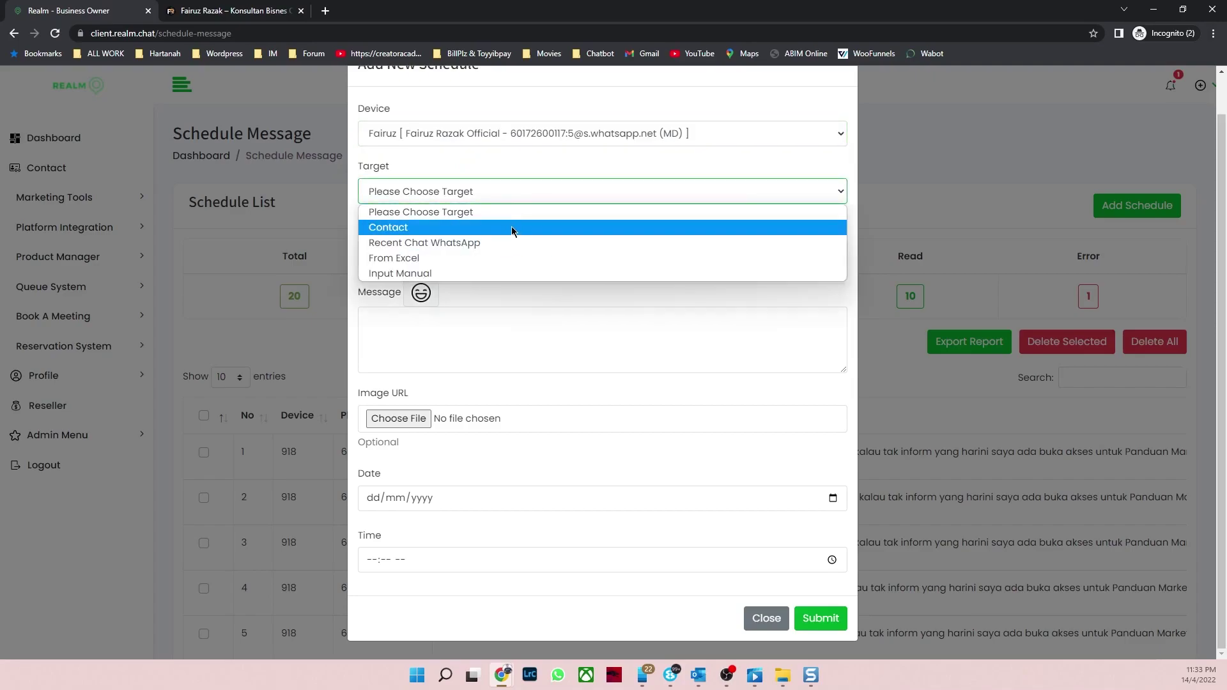
left_click(519, 257)
scroll(514, 254, "down", 2)
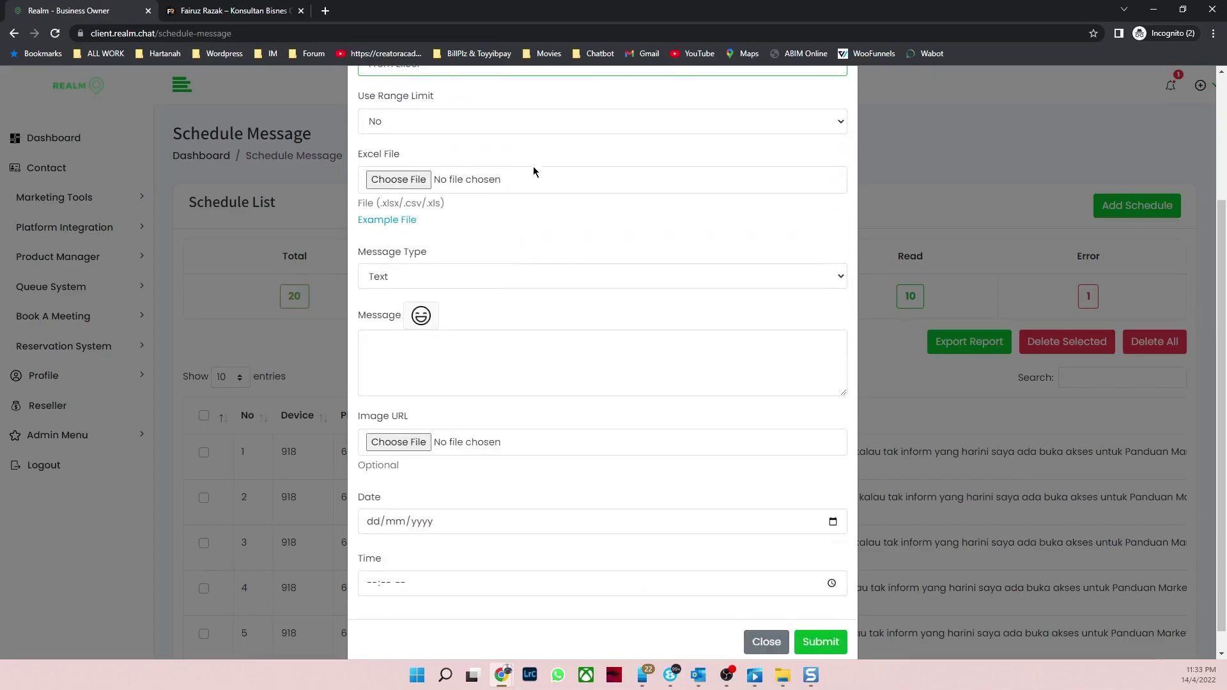
left_click(531, 121)
left_click(488, 162)
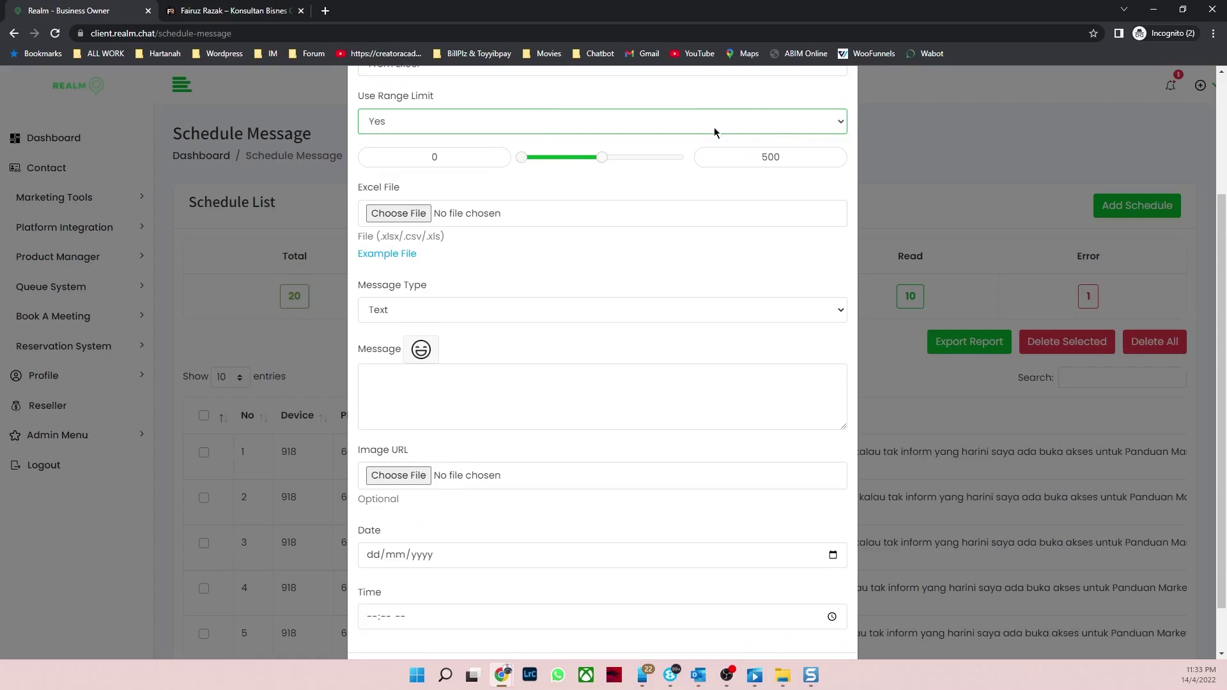
left_click(529, 126)
left_click(468, 142)
scroll(484, 184, "up", 2)
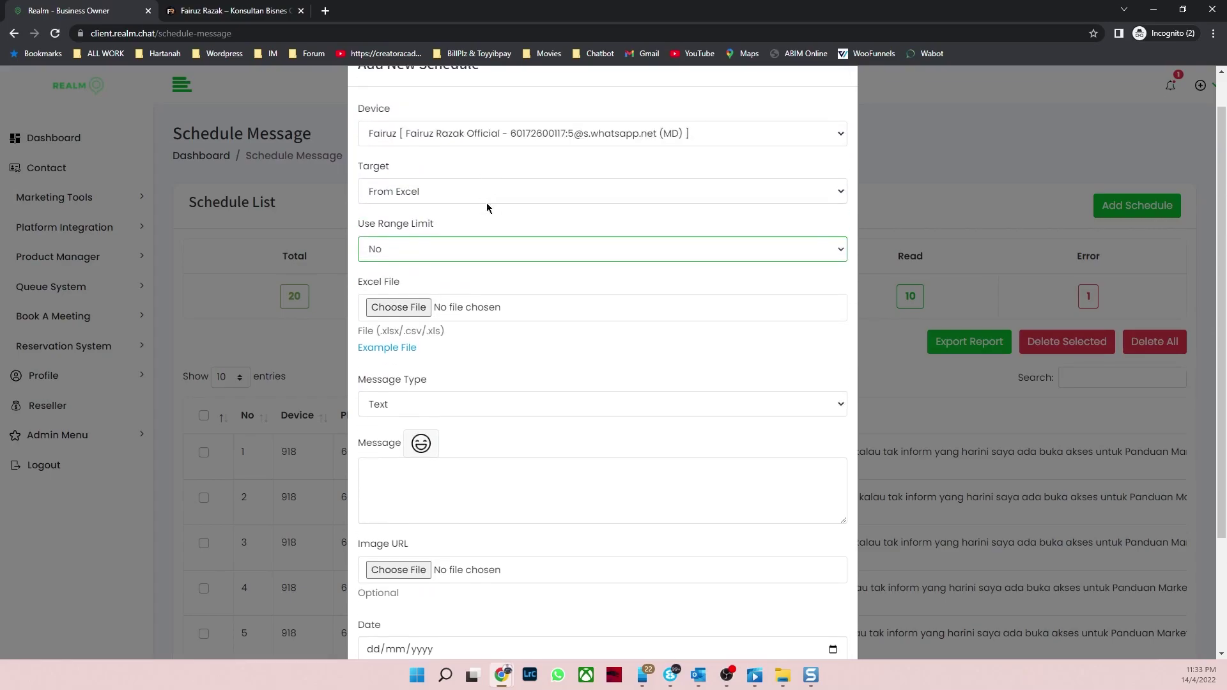
scroll(516, 249, "down", 1)
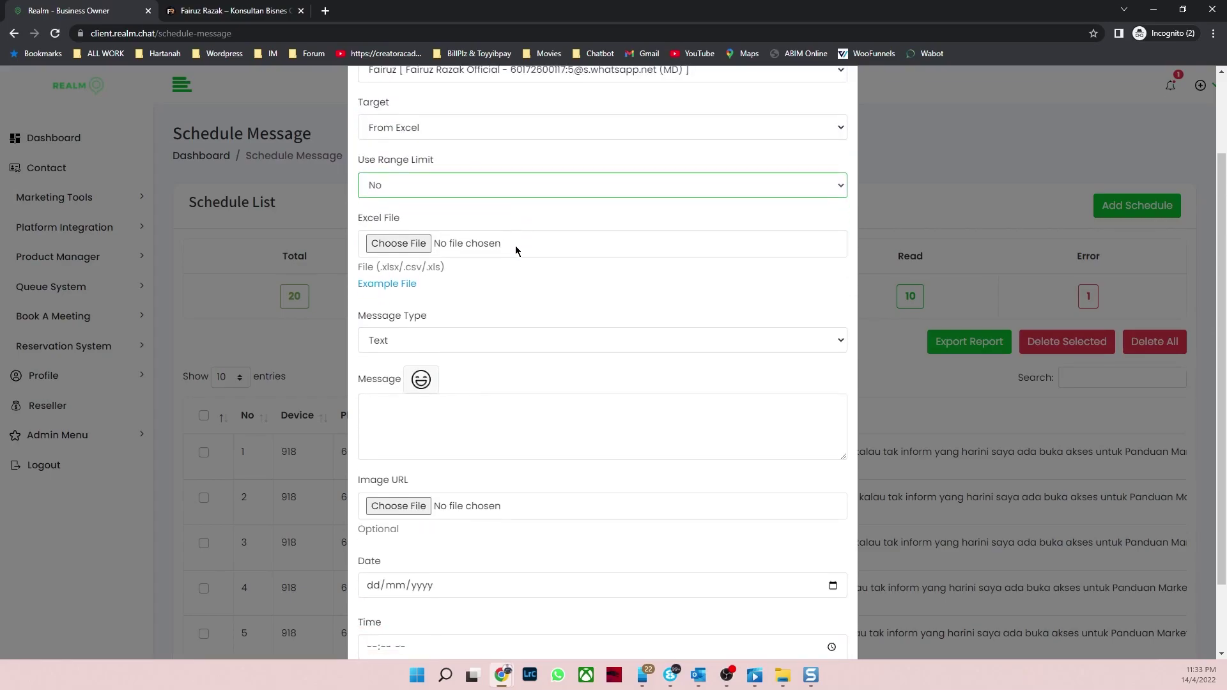
left_click(418, 245)
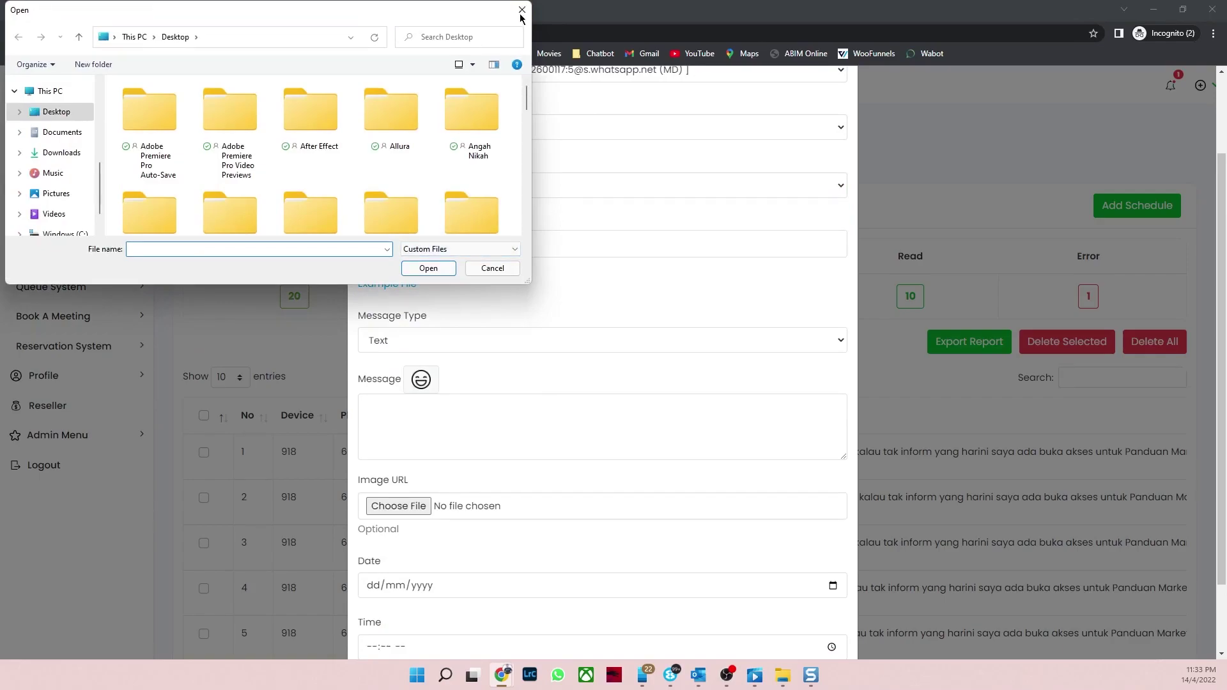
left_click(522, 10)
scroll(468, 243, "down", 1)
left_click(465, 254)
left_click(466, 254)
left_click(458, 248)
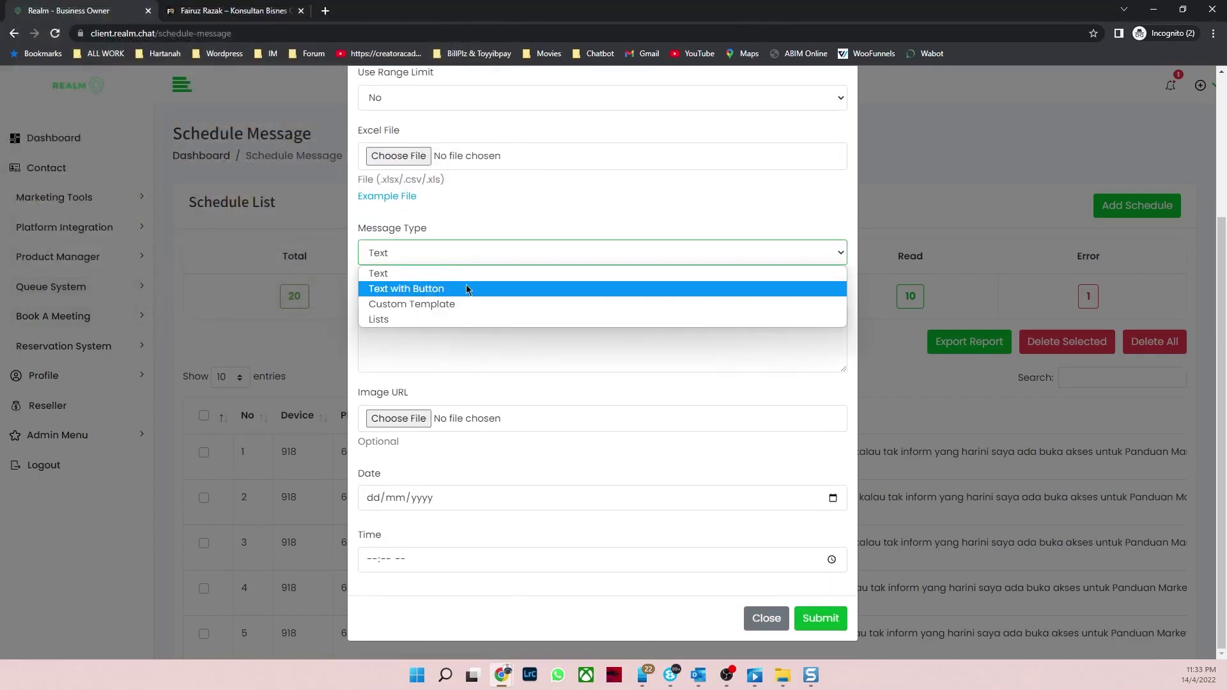
left_click(467, 292)
left_click(474, 255)
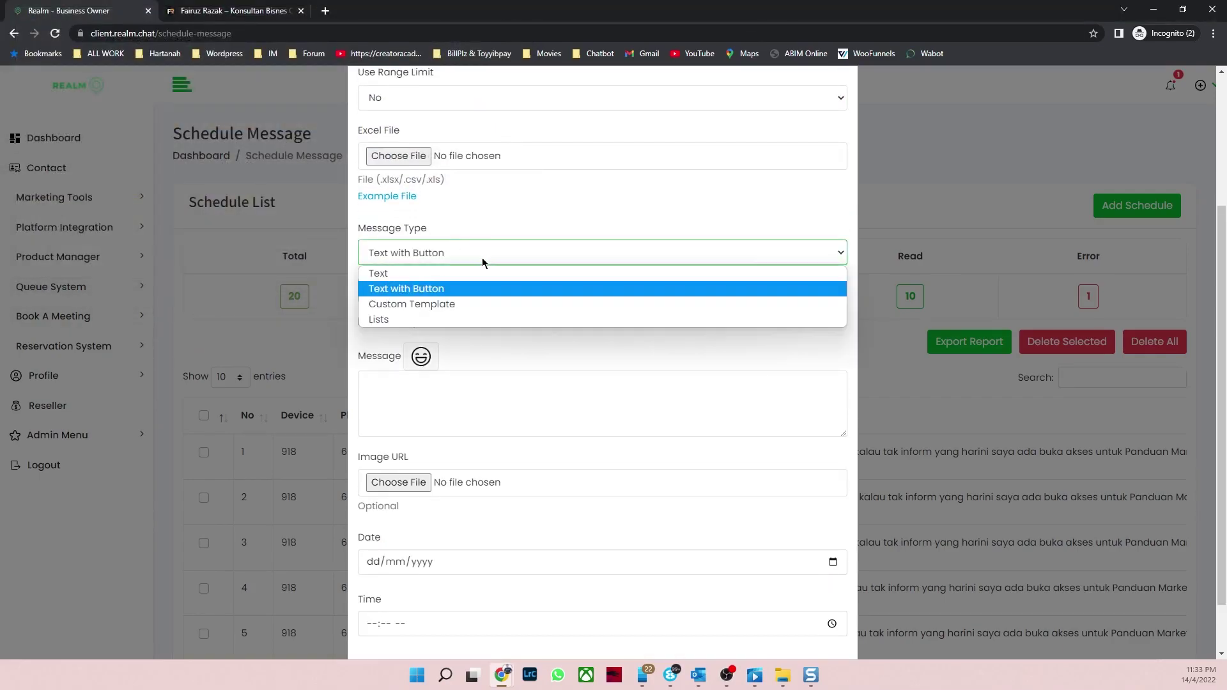
left_click(467, 305)
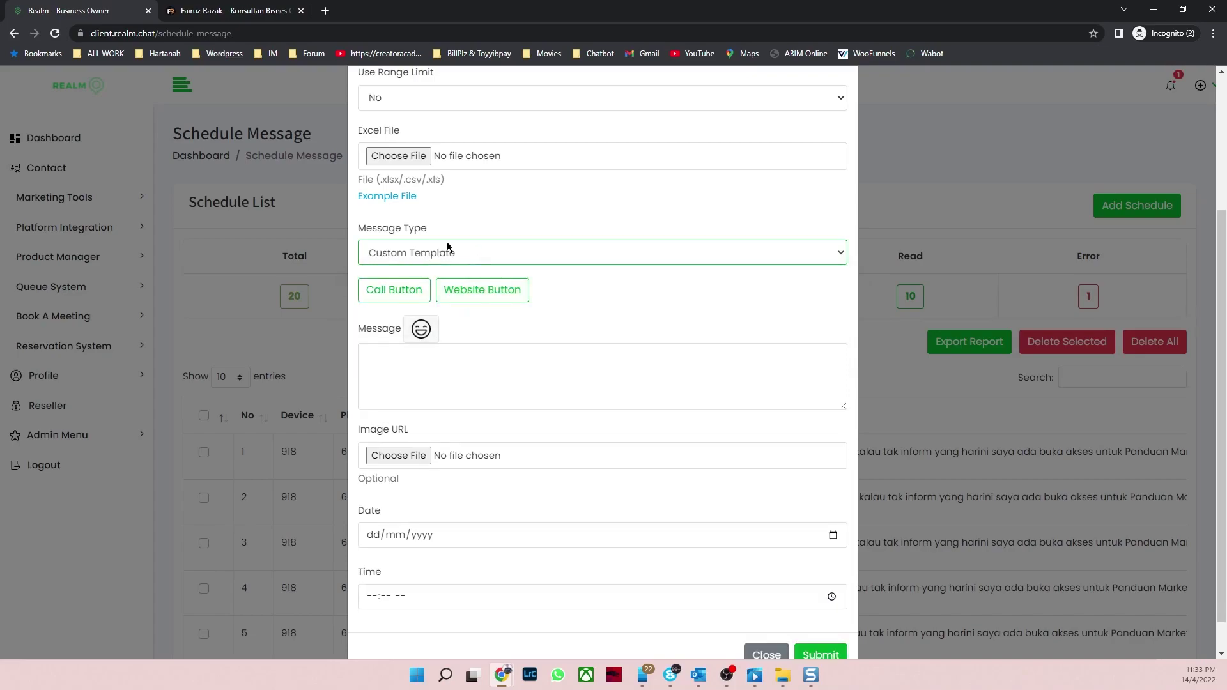
scroll(569, 306, "up", 5)
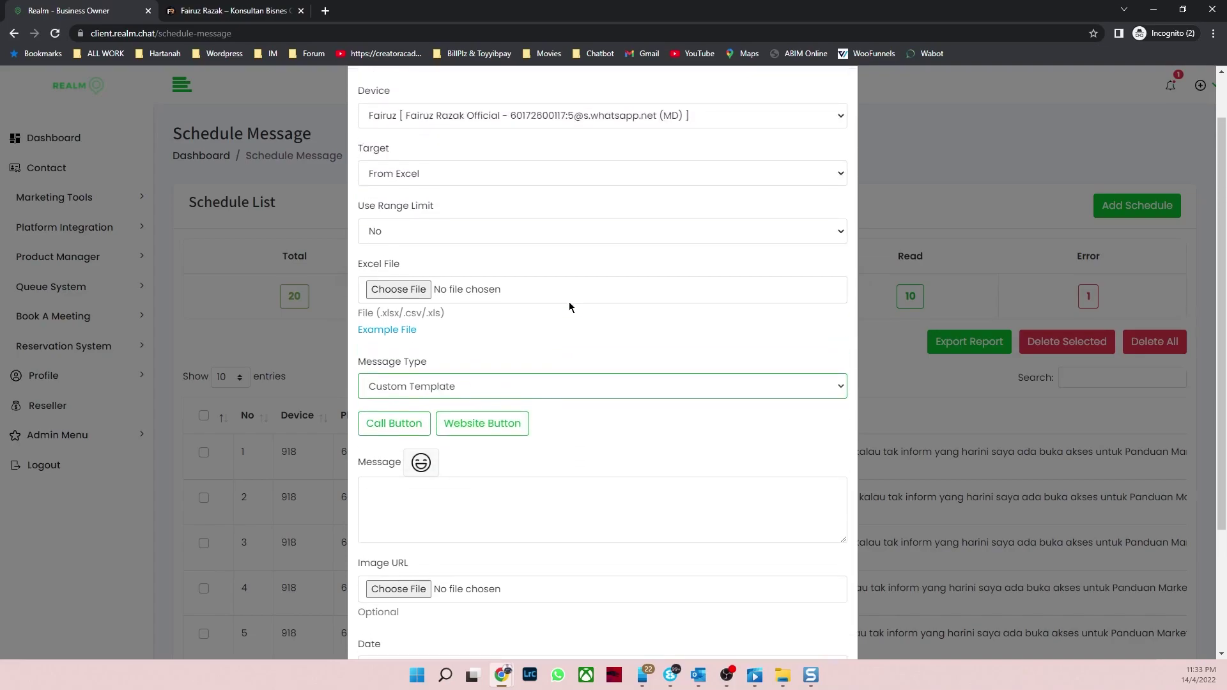
left_click(842, 88)
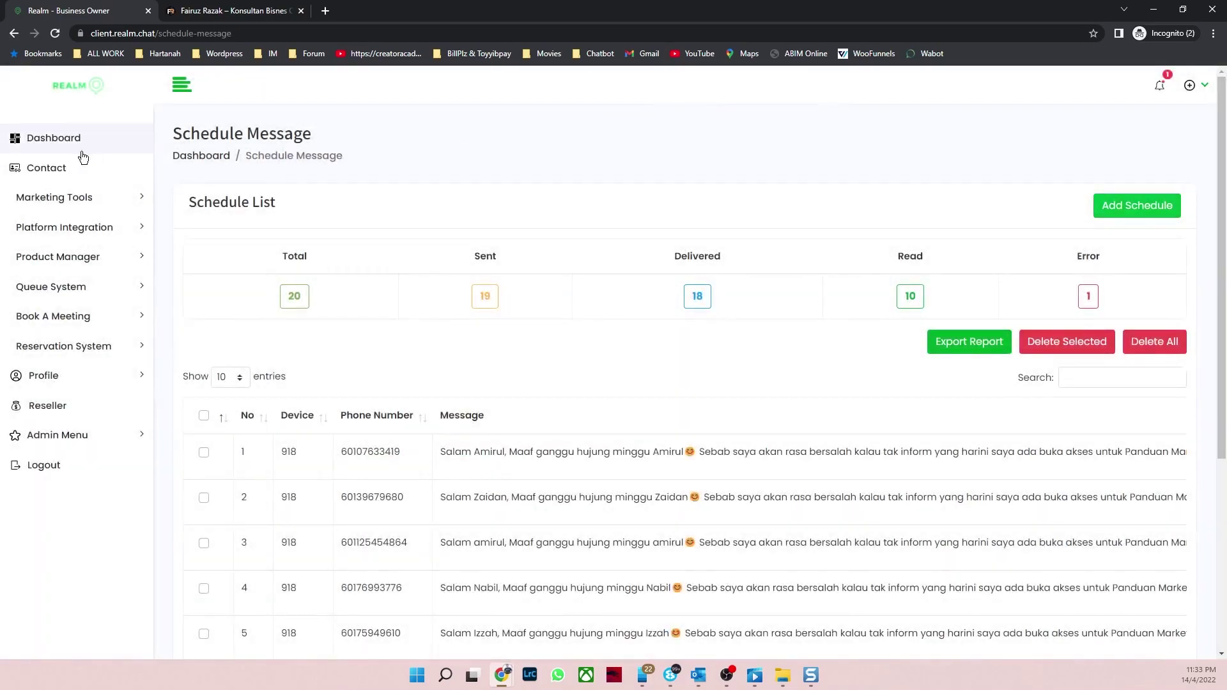
Step: On the Bulk Message page, set Message Type to Custom Templates to expose Call and Website Button options
left_click(101, 204)
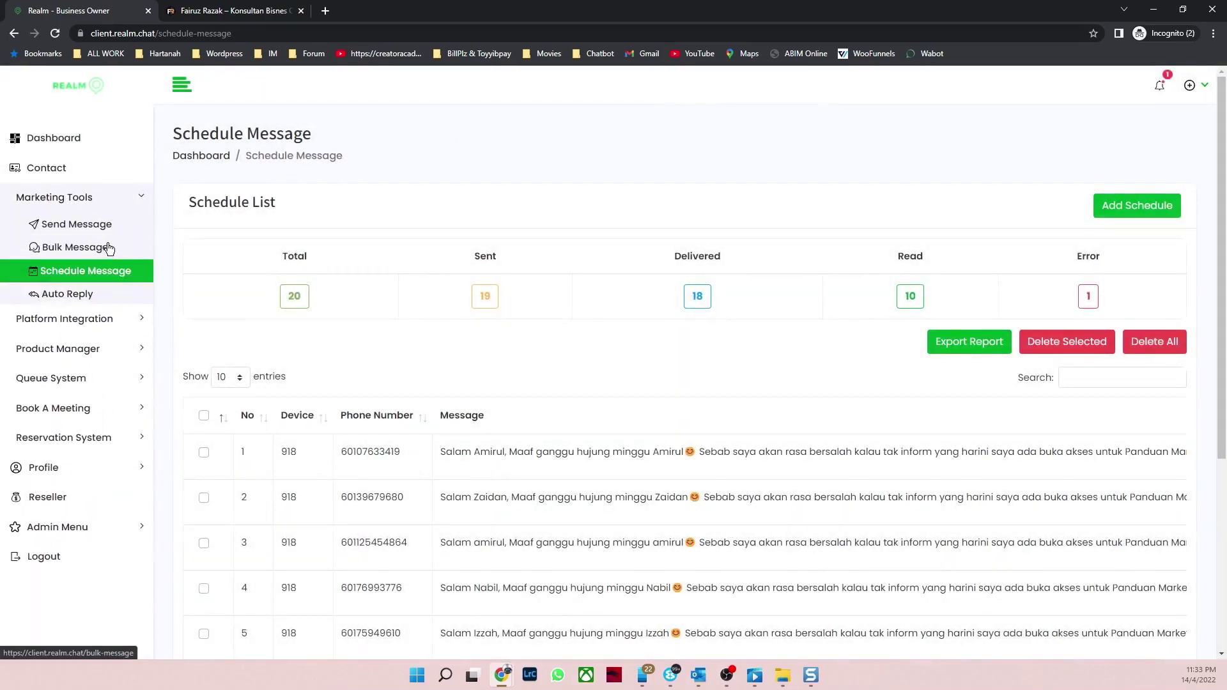
left_click(103, 248)
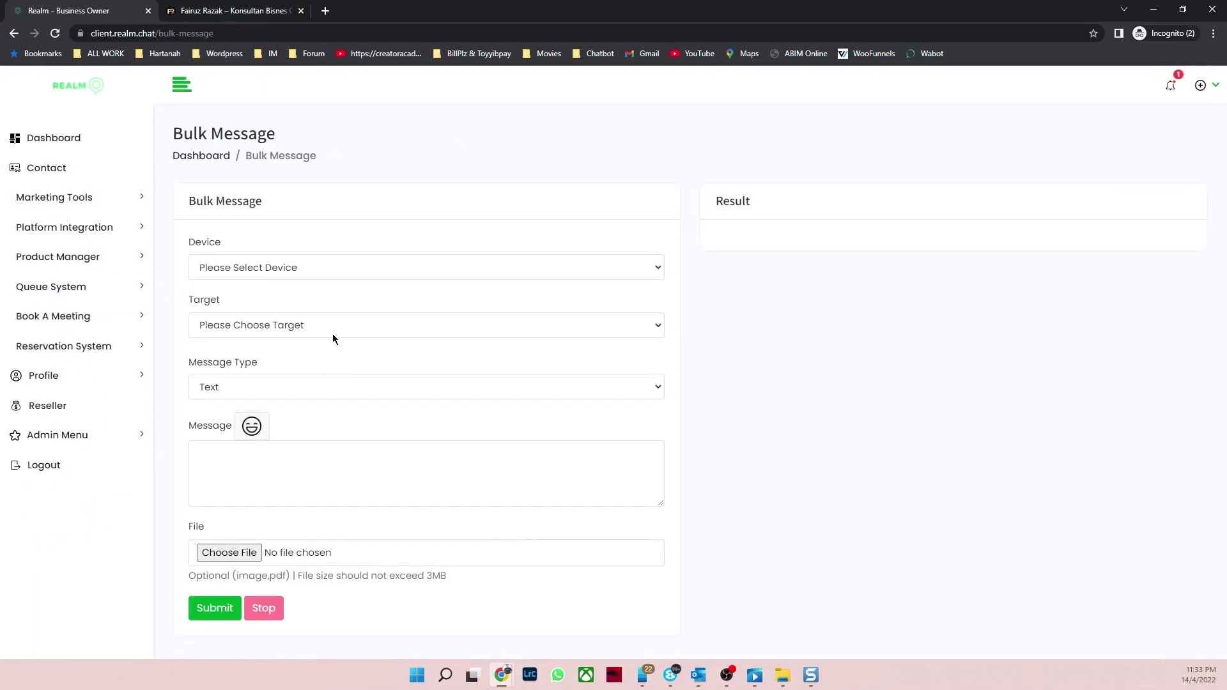
left_click(328, 323)
left_click(328, 320)
left_click(285, 391)
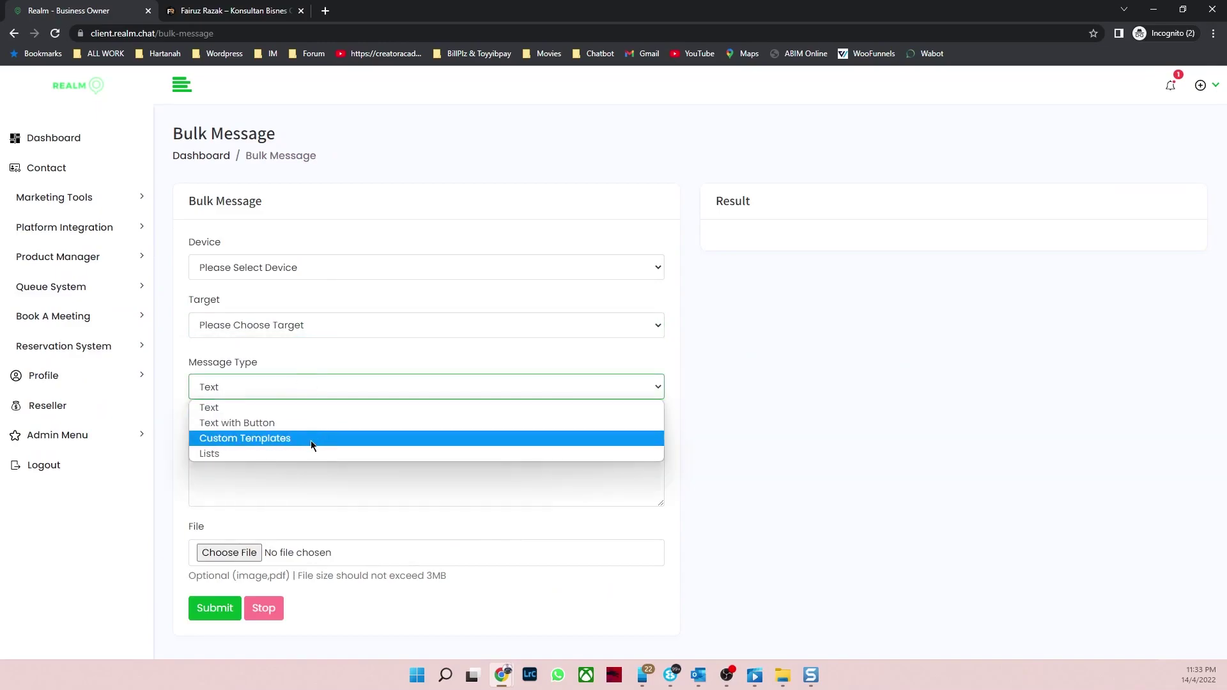
left_click(327, 240)
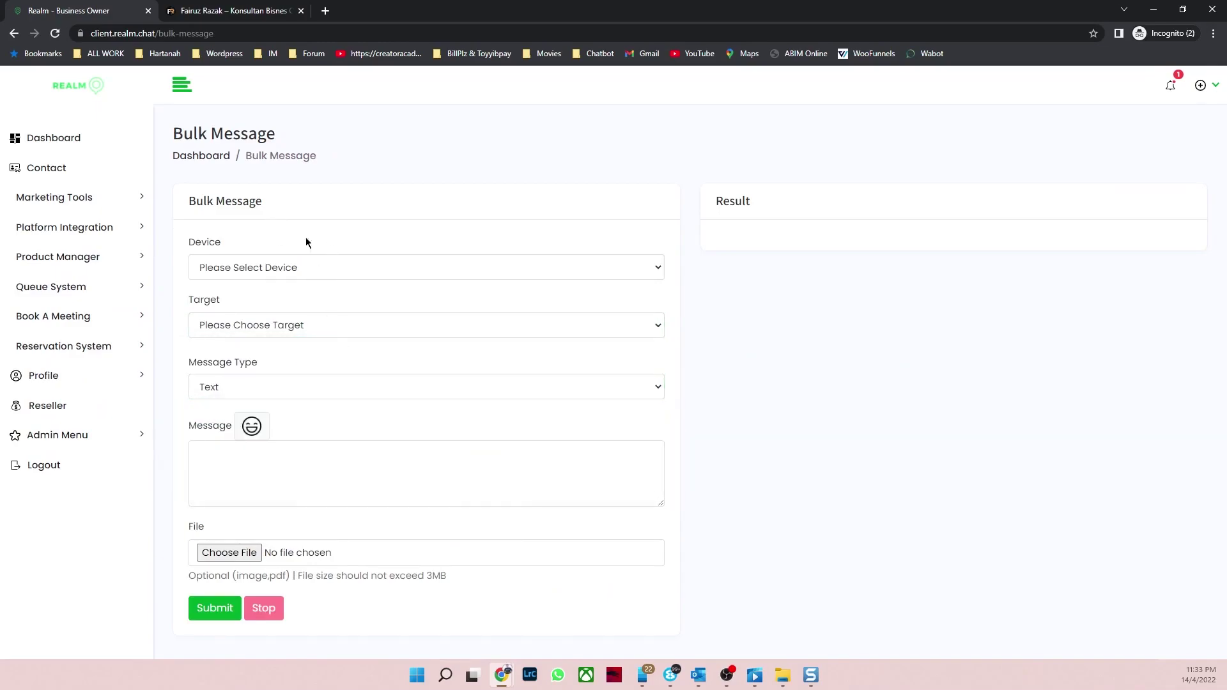
left_click(310, 387)
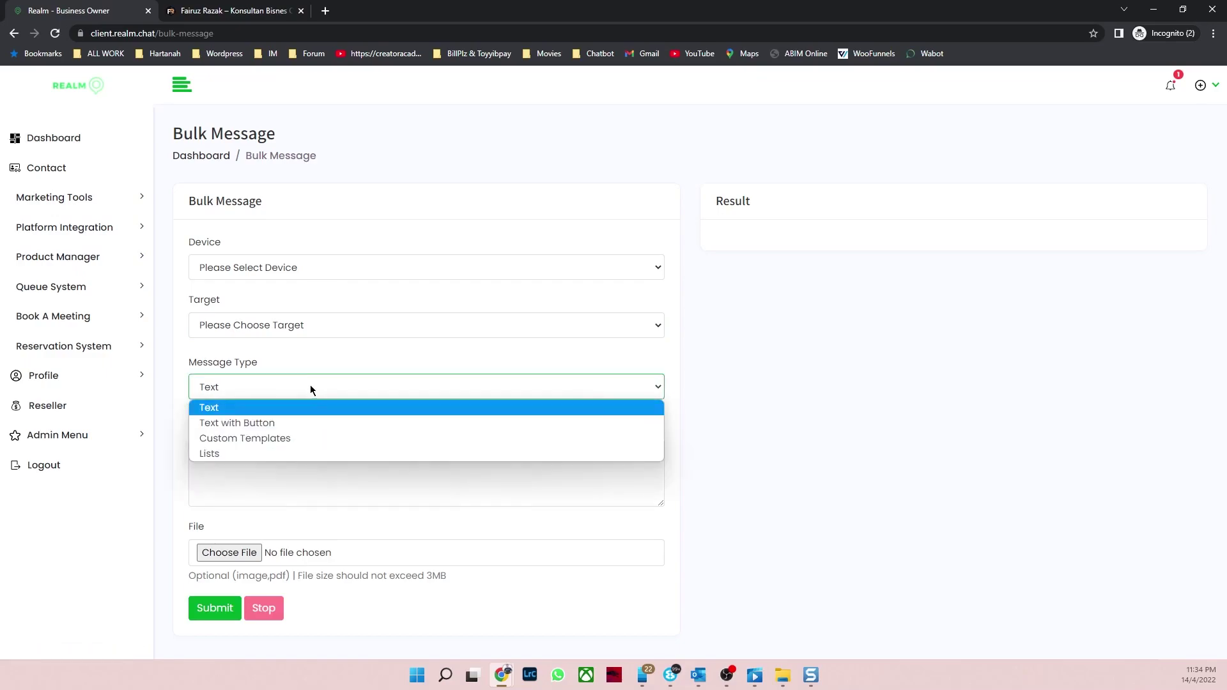
left_click(296, 445)
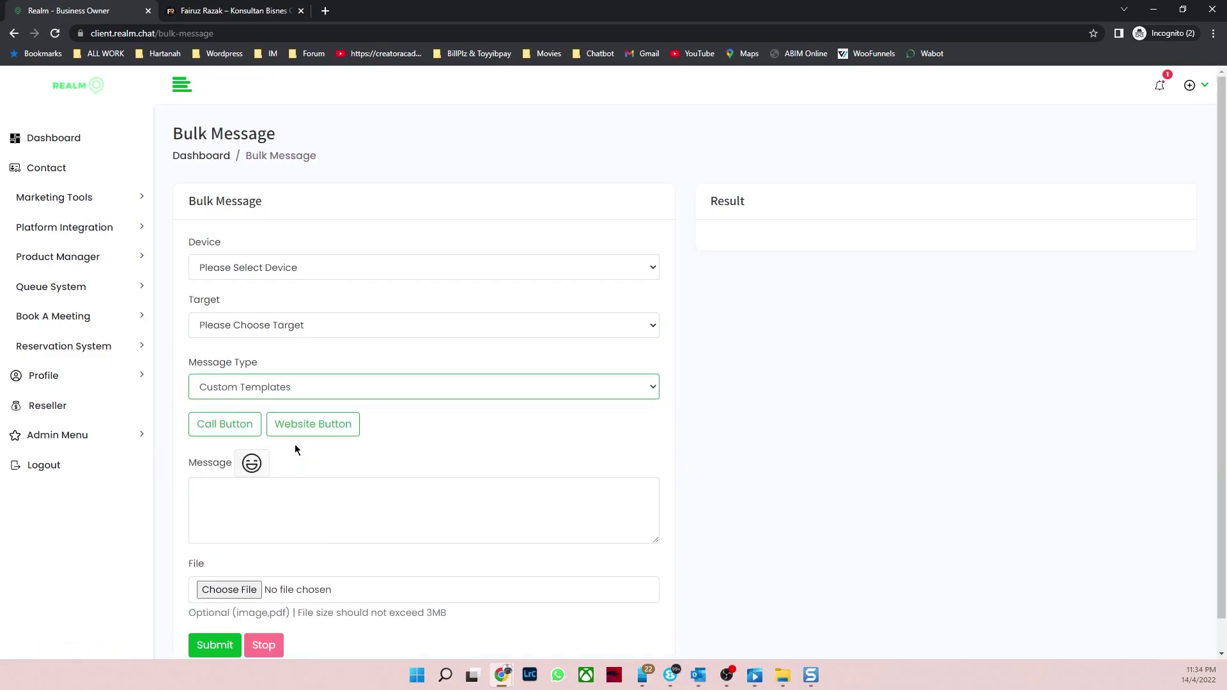
left_click(96, 205)
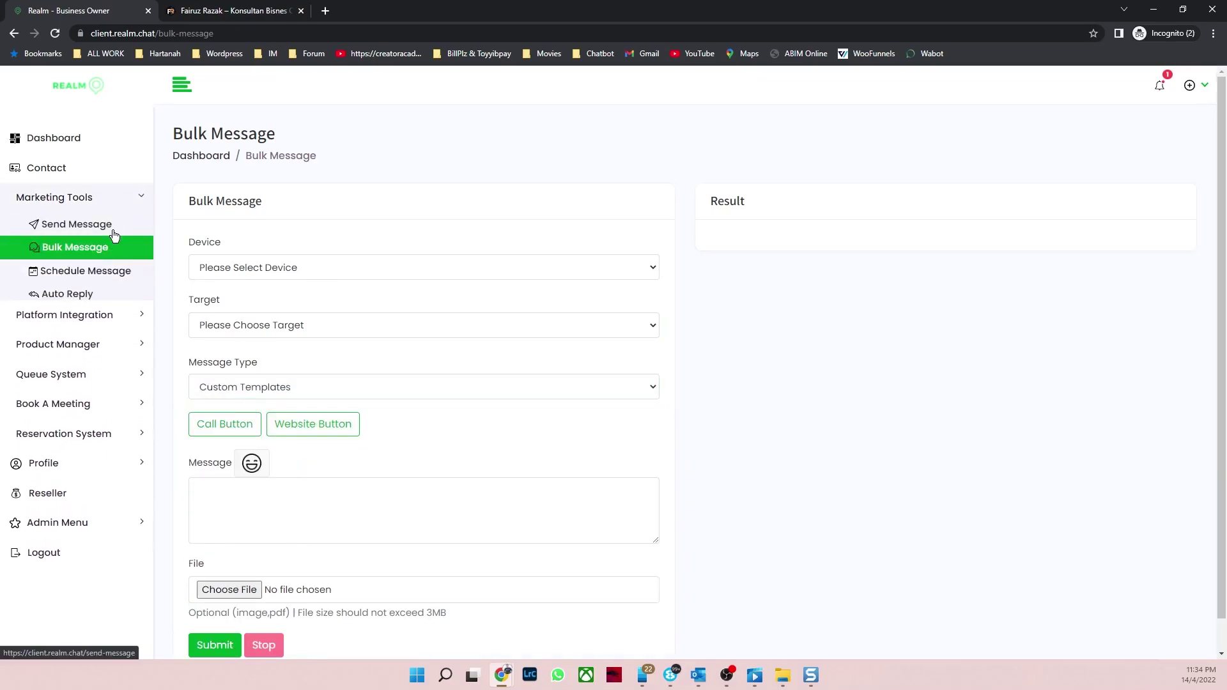
Step: Start a new schedule sent from the official device with targets taken From Excel
left_click(96, 274)
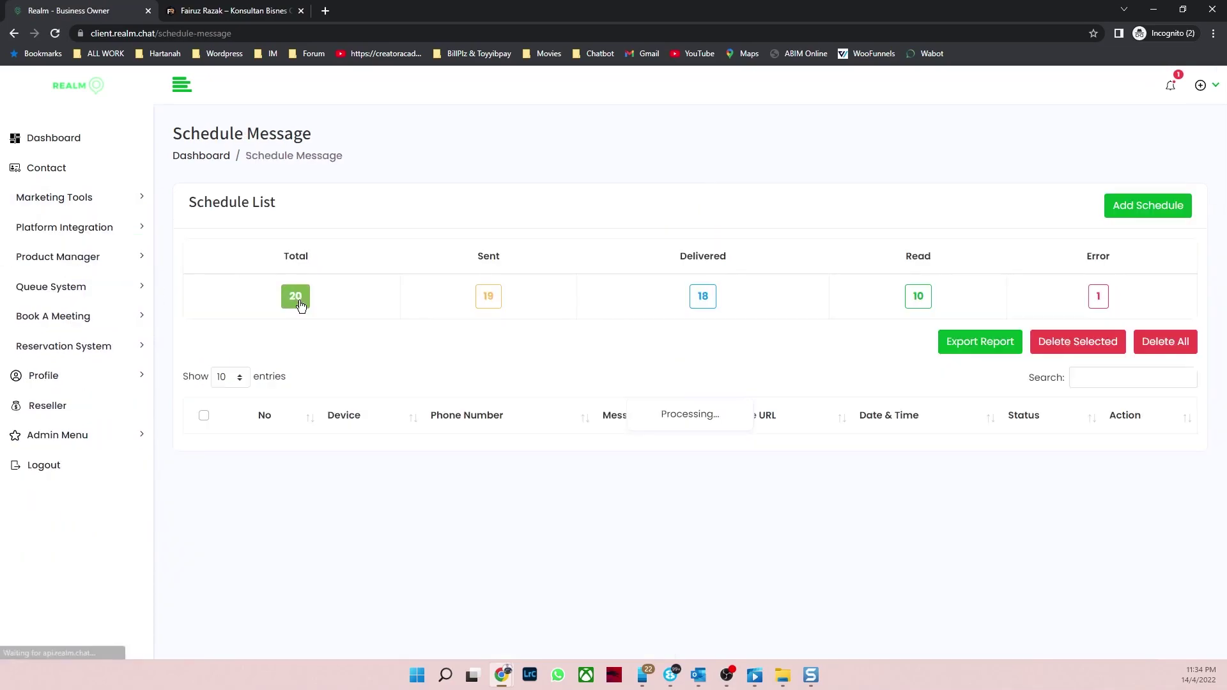
left_click(1103, 208)
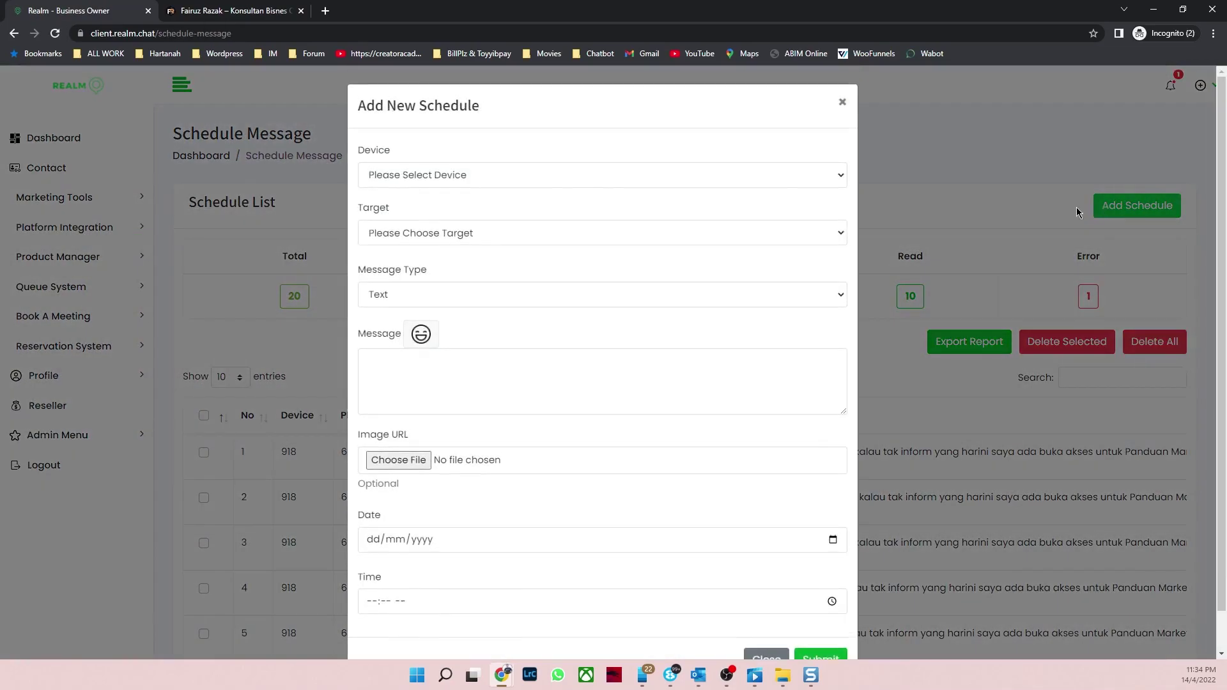
left_click(560, 179)
left_click(542, 242)
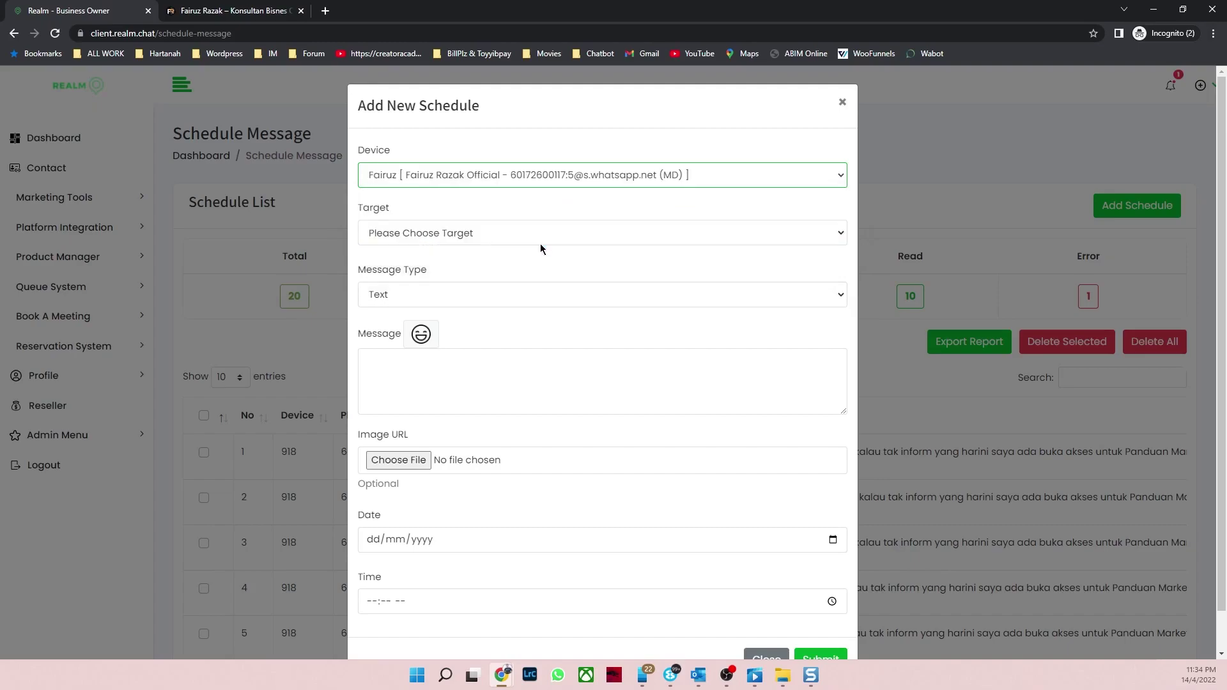
scroll(536, 223, "down", 1)
left_click(526, 195)
left_click(460, 259)
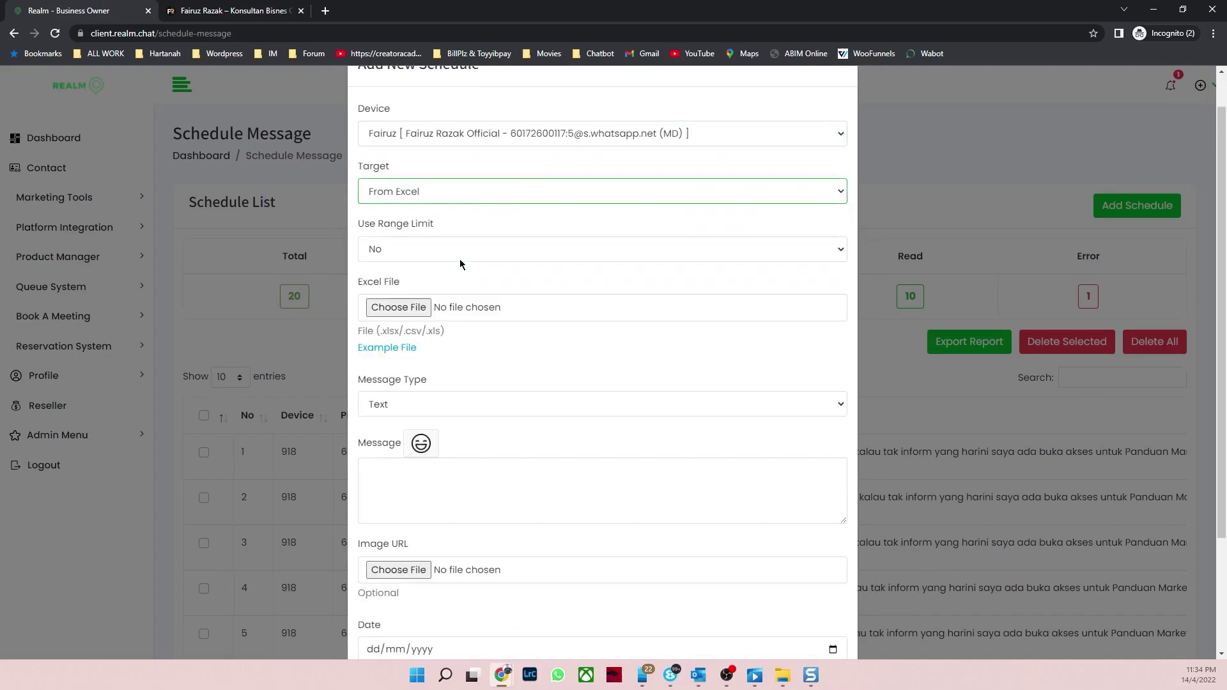
Step: Attach example realm (6).xlsx as the schedule's Excel target file
scroll(452, 299, "down", 1)
left_click(409, 243)
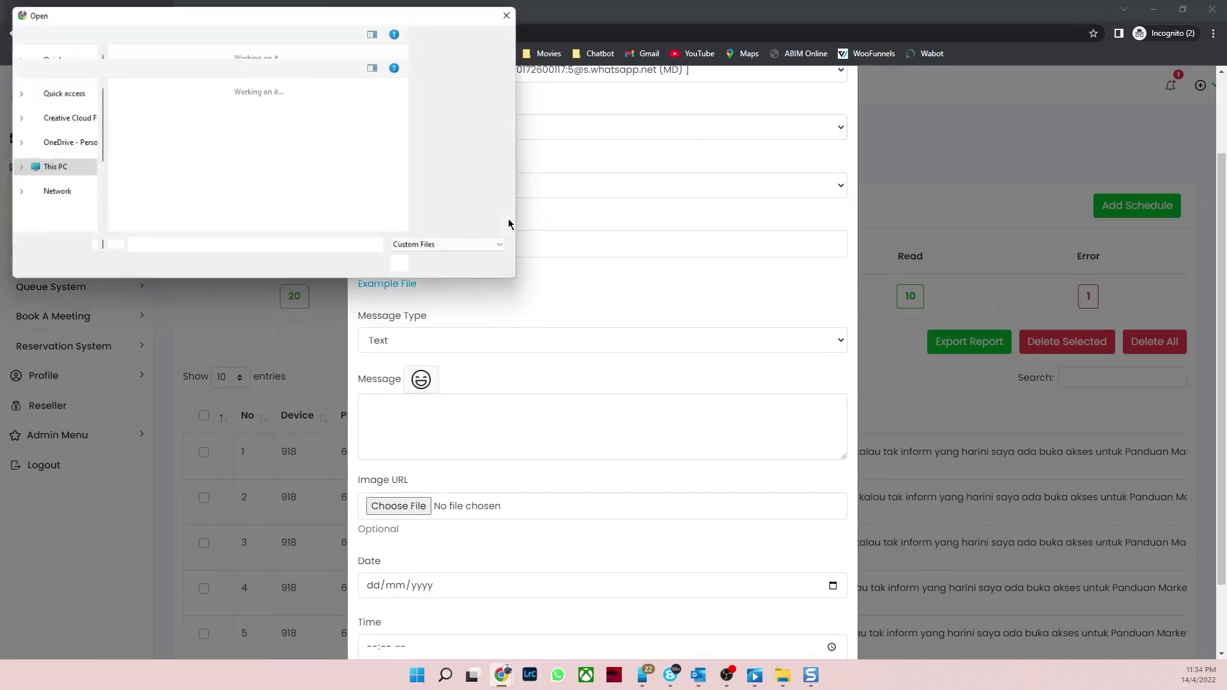
scroll(288, 211, "down", 3)
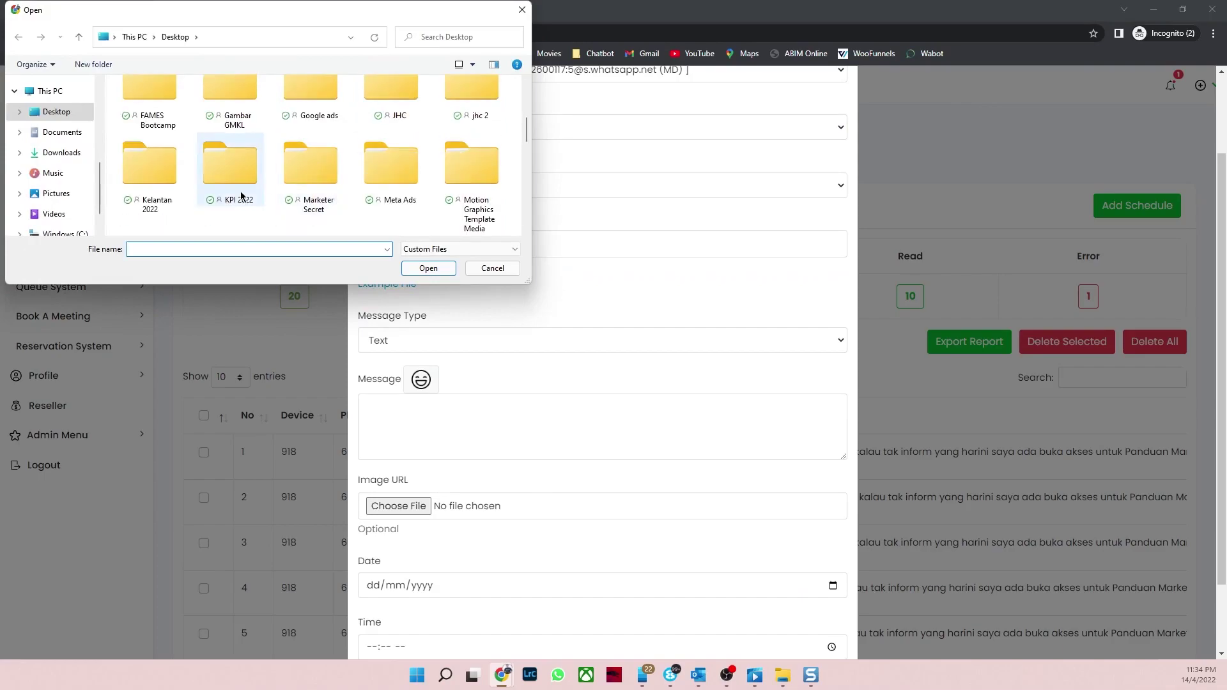
scroll(241, 198, "up", 4)
scroll(230, 192, "down", 10)
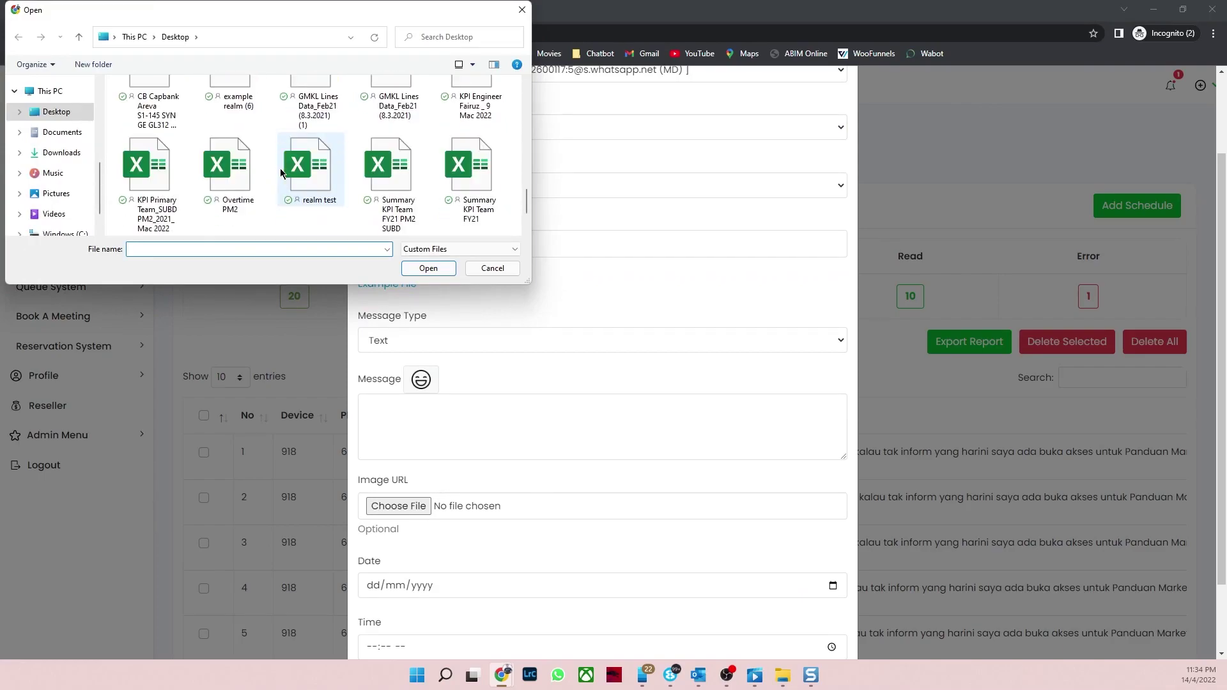
scroll(364, 179, "up", 1)
left_click(246, 146)
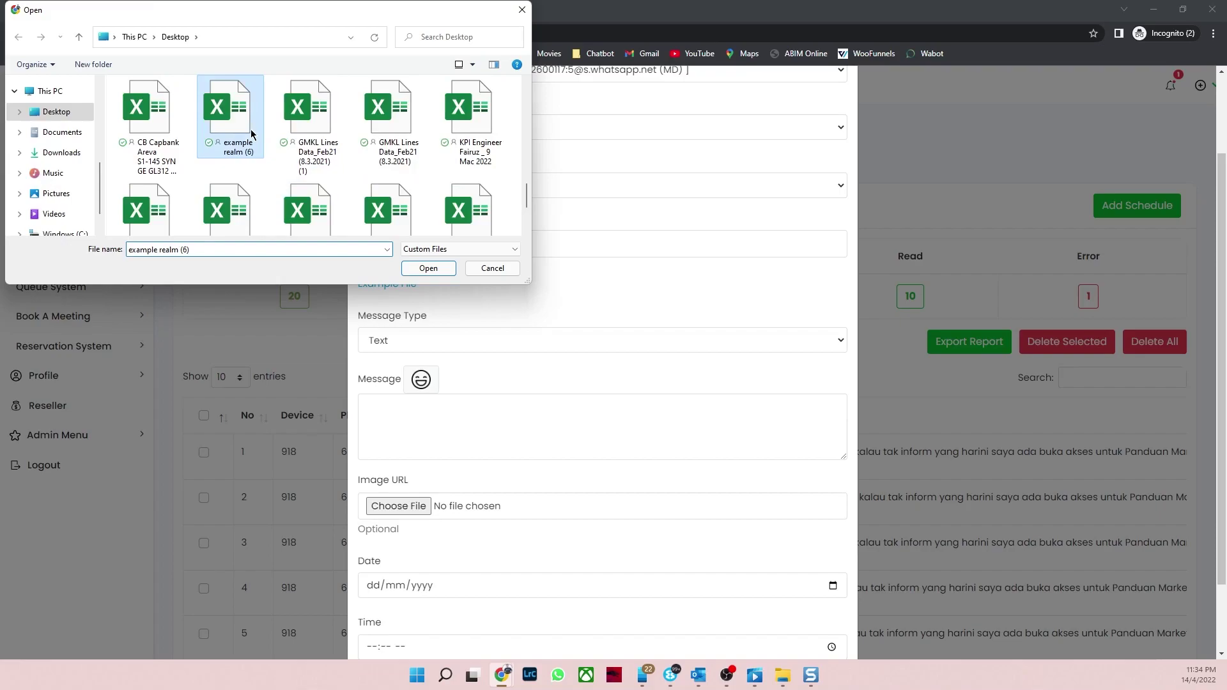
left_click(421, 273)
scroll(542, 284, "down", 1)
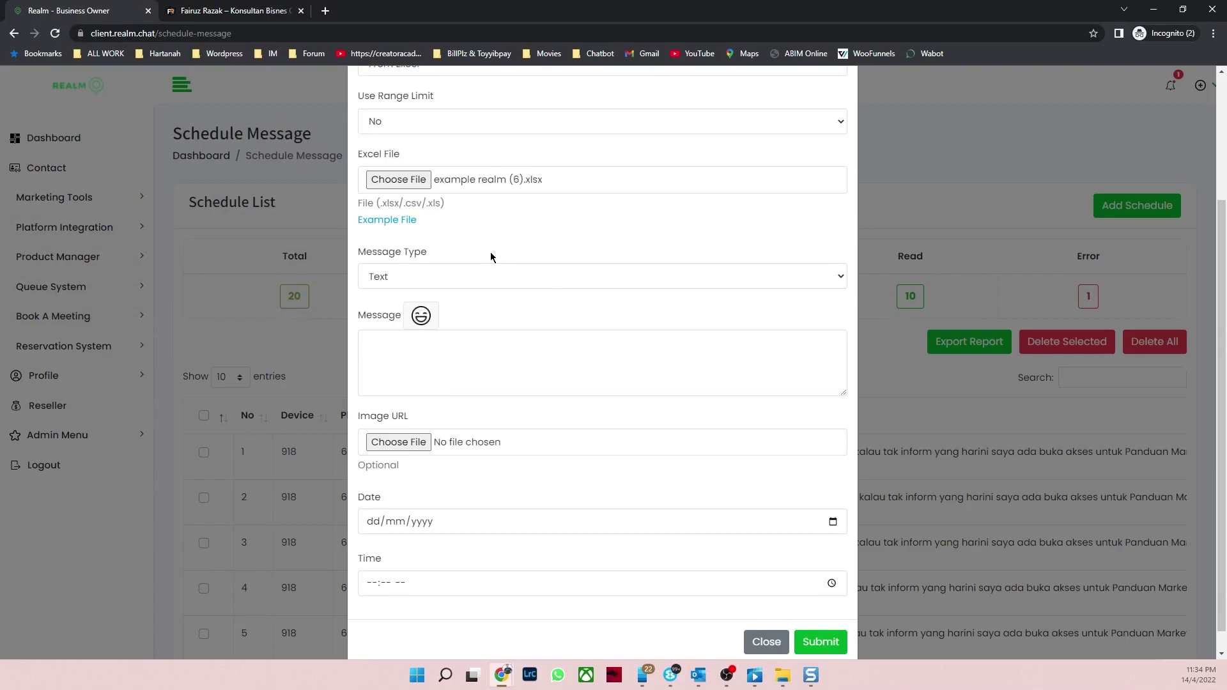
left_click(474, 276)
Step: Set the message type to Custom Template and add a 'Call Saya Sekarang!' call button with its phone number
left_click(493, 330)
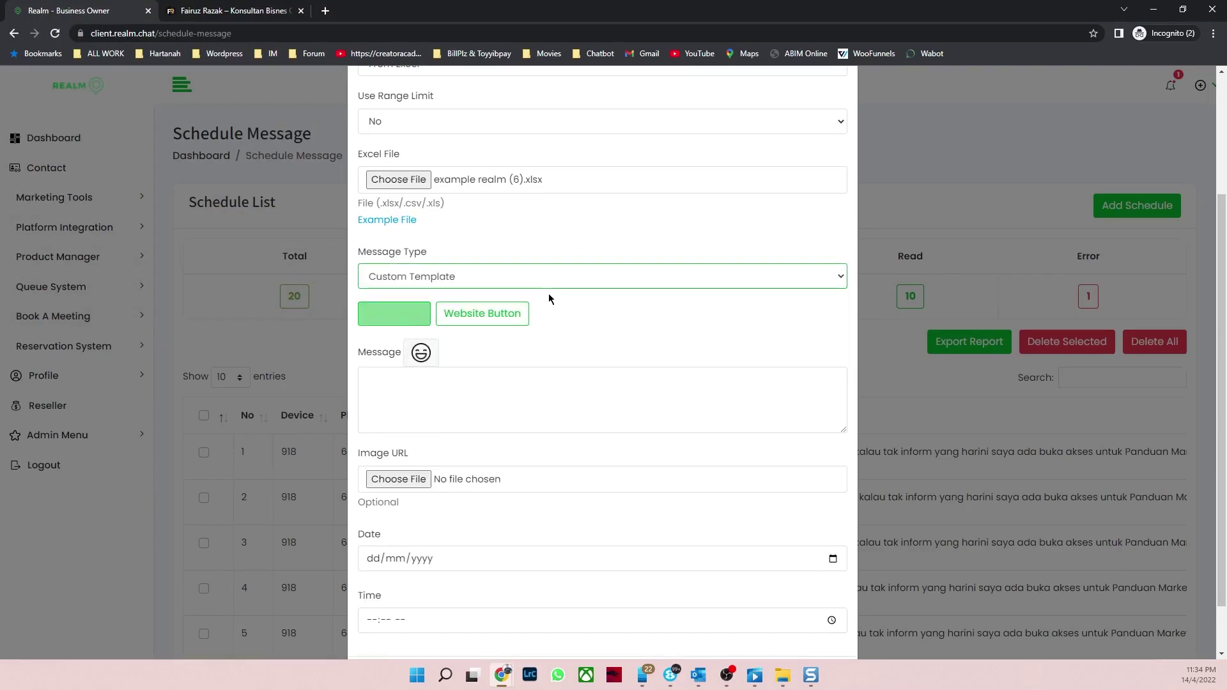
left_click(392, 316)
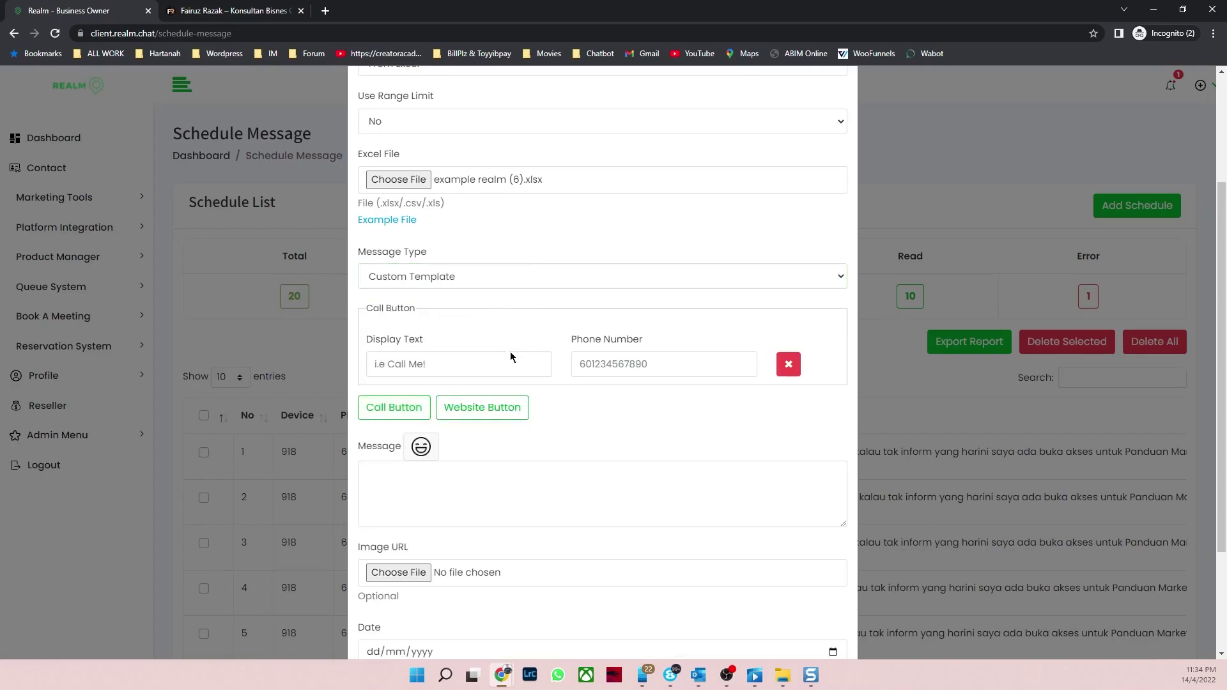
left_click(486, 411)
left_click(458, 365)
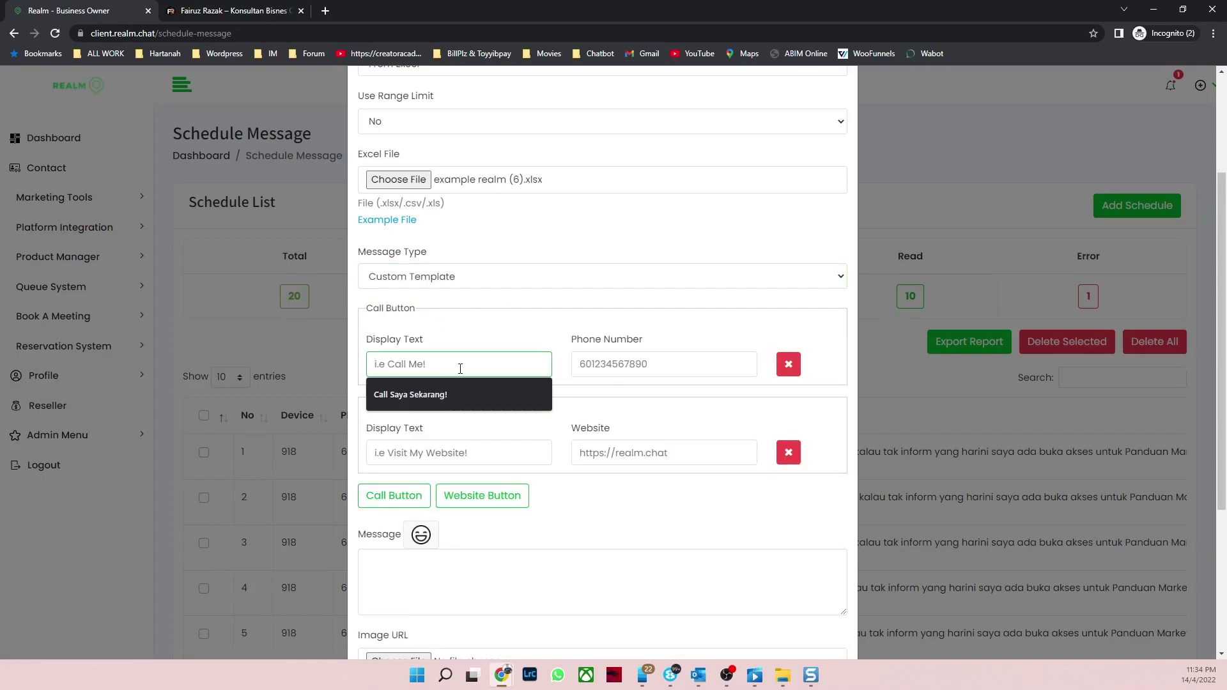
left_click(511, 393)
left_click(580, 369)
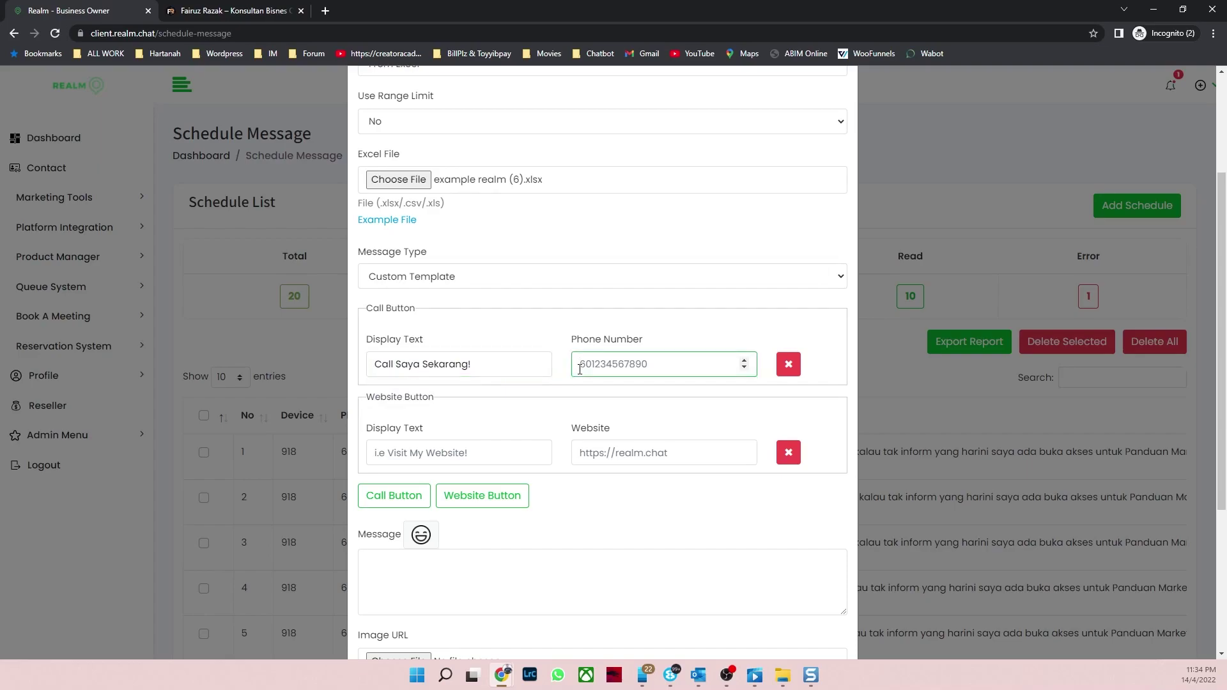
Step: Label the website button 'Saya Nak panduan ni!', paste its link, and begin the message 'Hye {name} Jom'
left_click(462, 452)
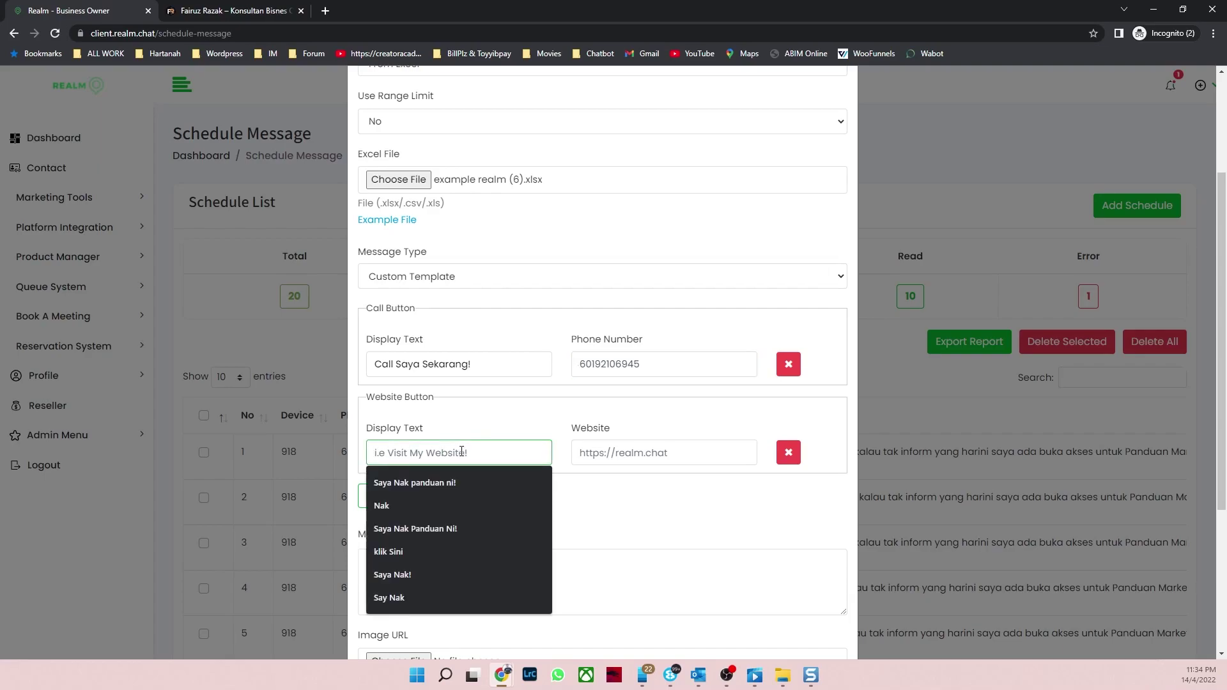
left_click(462, 483)
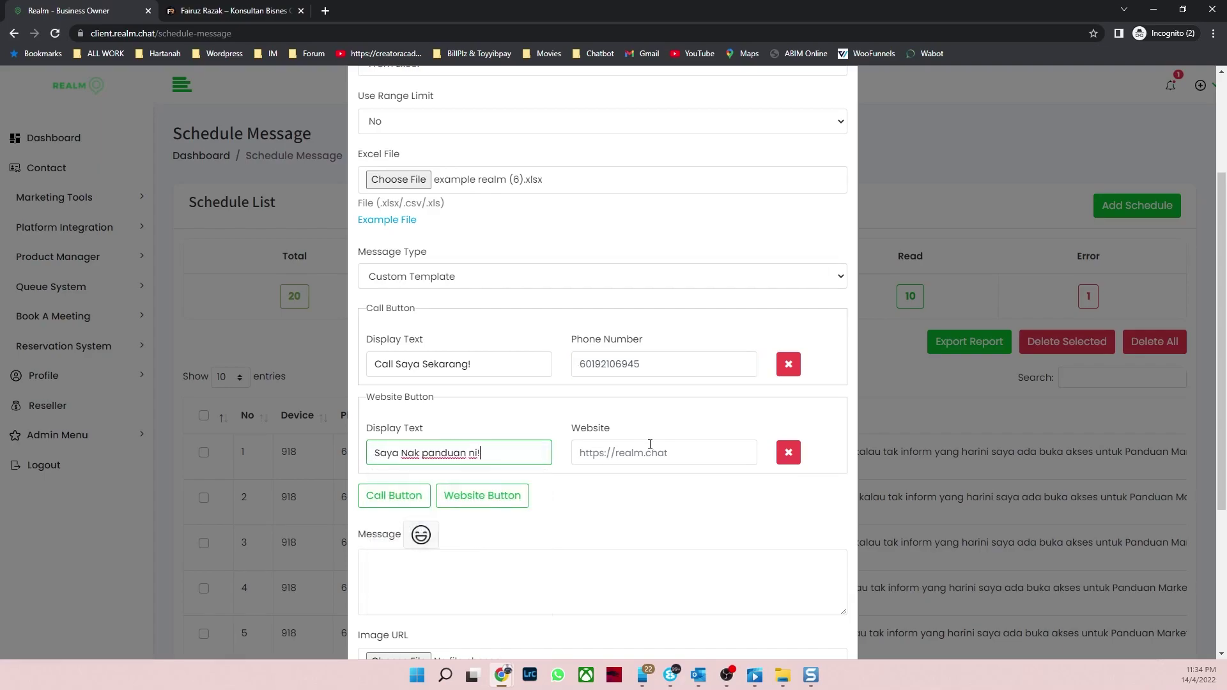
left_click(648, 452)
key("ctrl+v")
left_click(725, 428)
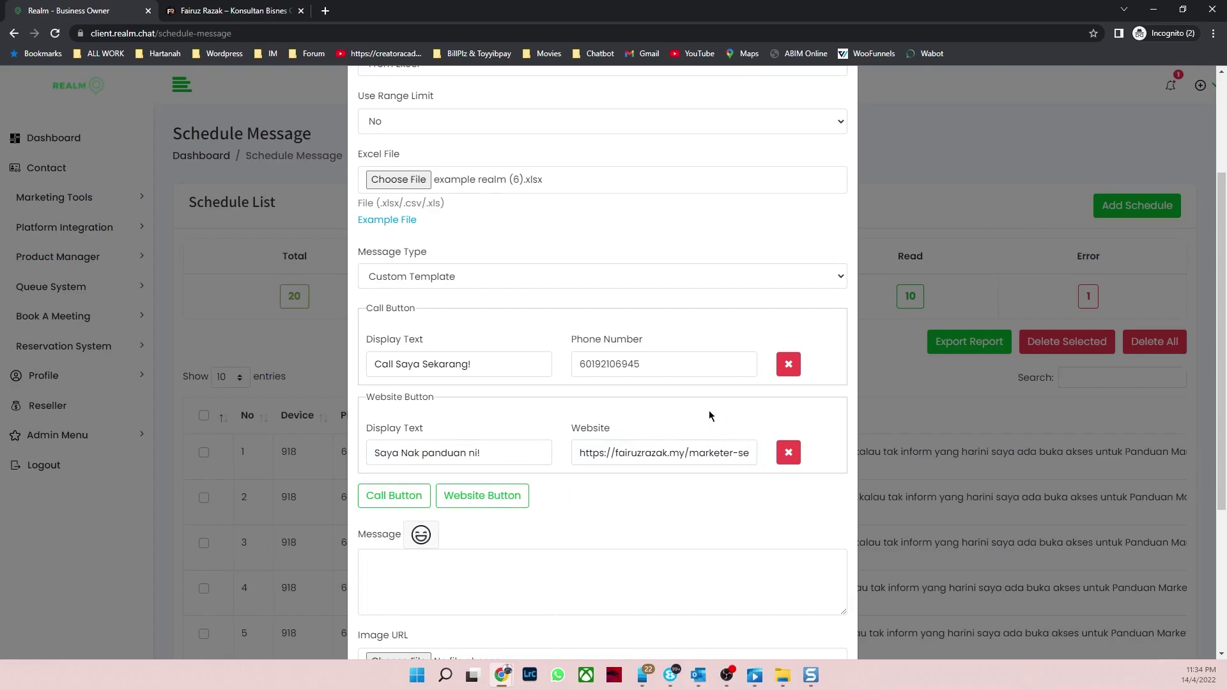
scroll(589, 515, "down", 2)
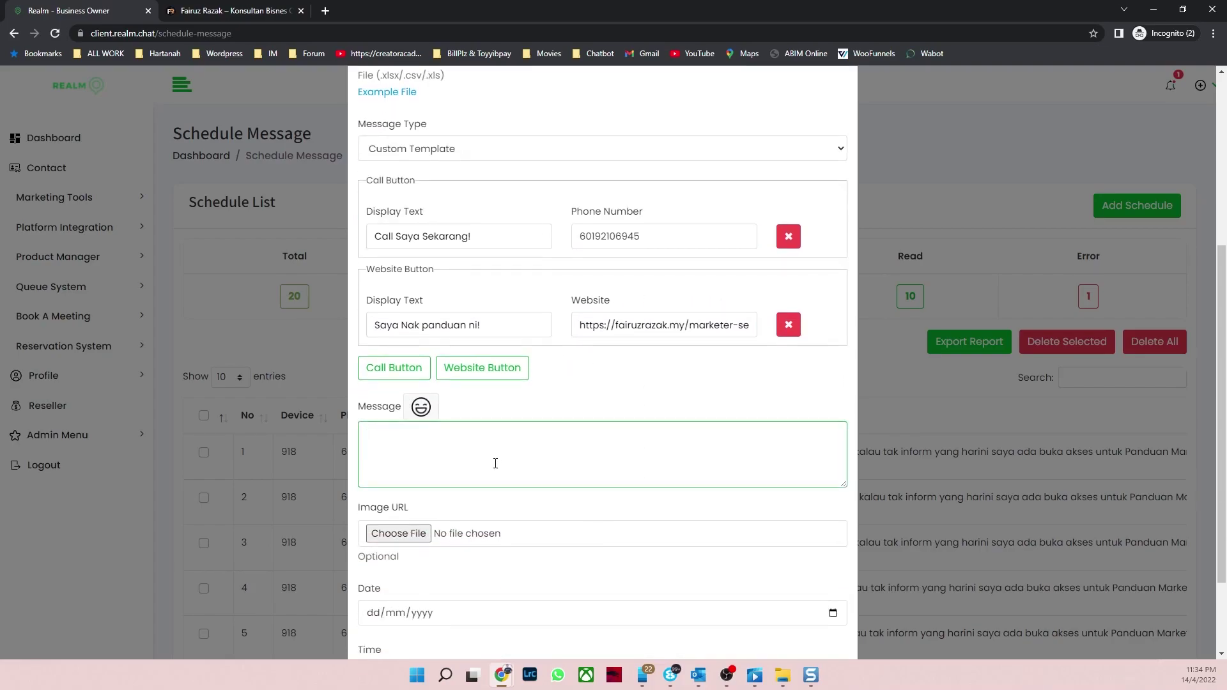
type("Hye {name} Jom")
scroll(585, 400, "down", 2)
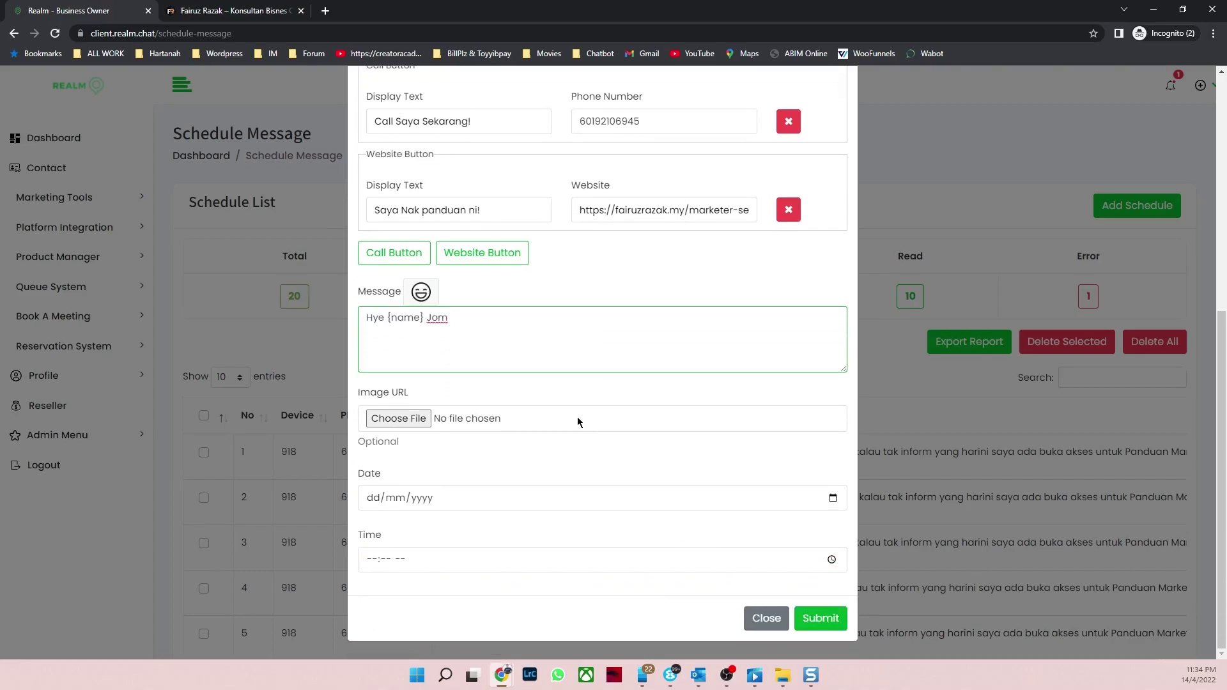
Step: Attach Marketer Secret.png from the Marketer Secret folder as the message image
left_click(411, 421)
scroll(419, 147, "down", 2)
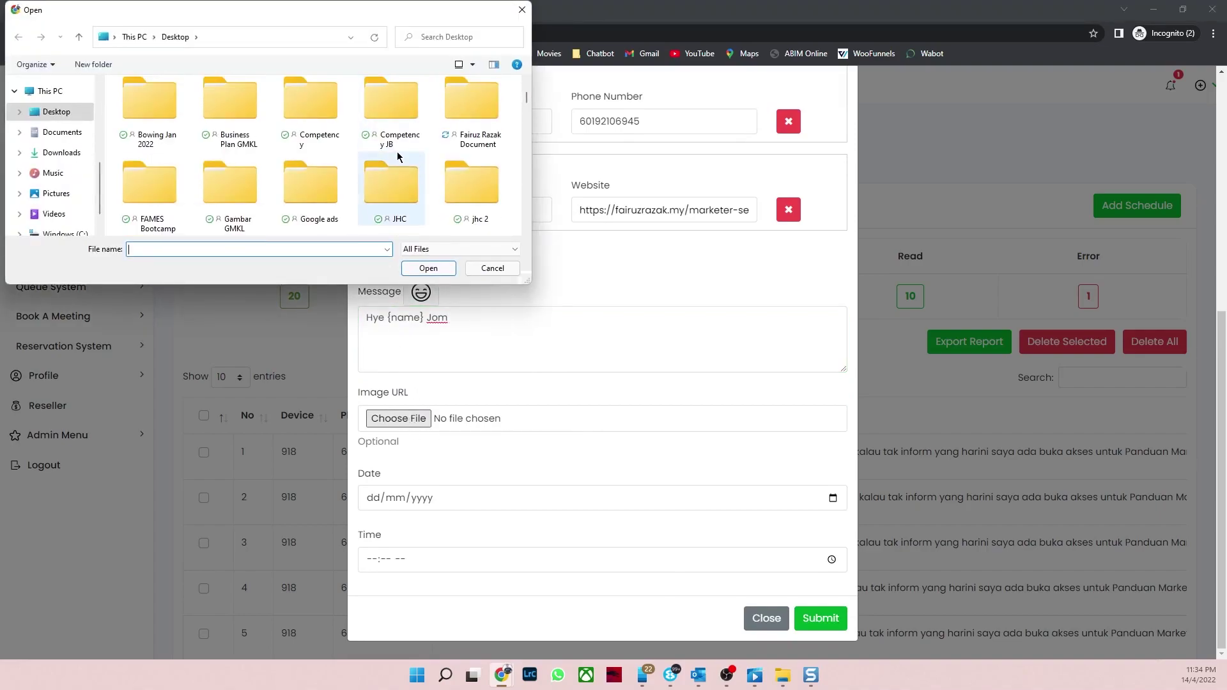
scroll(419, 157, "down", 2)
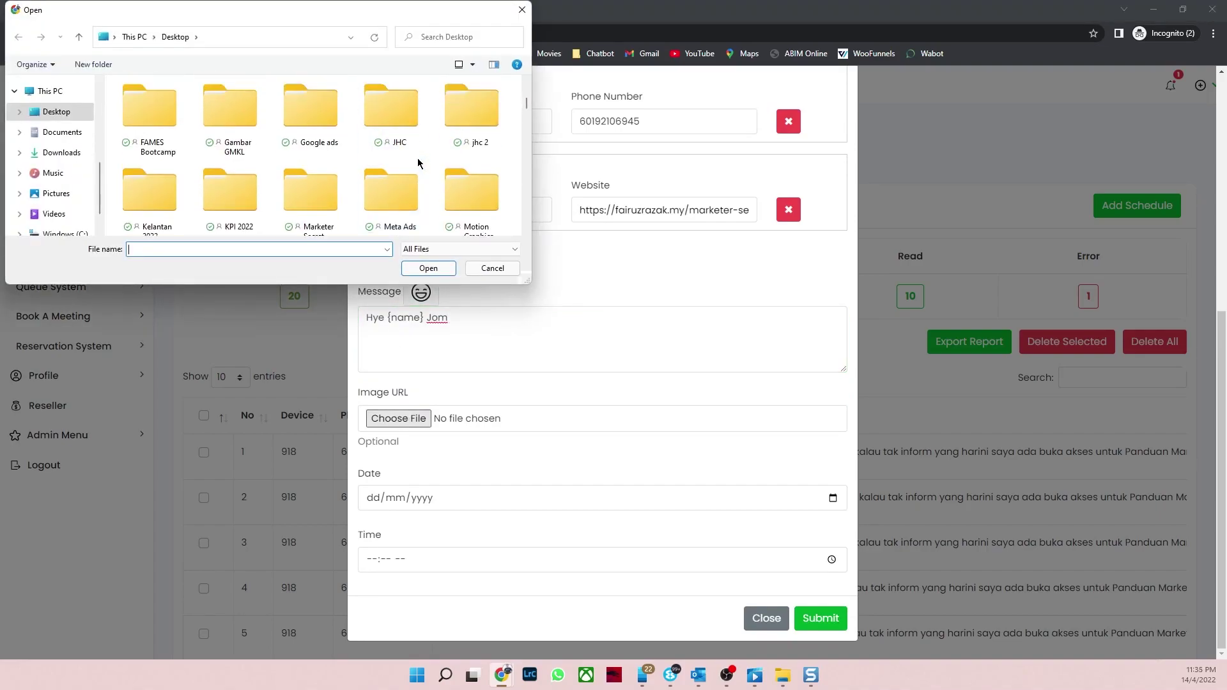
scroll(419, 162, "down", 1)
scroll(418, 160, "up", 5)
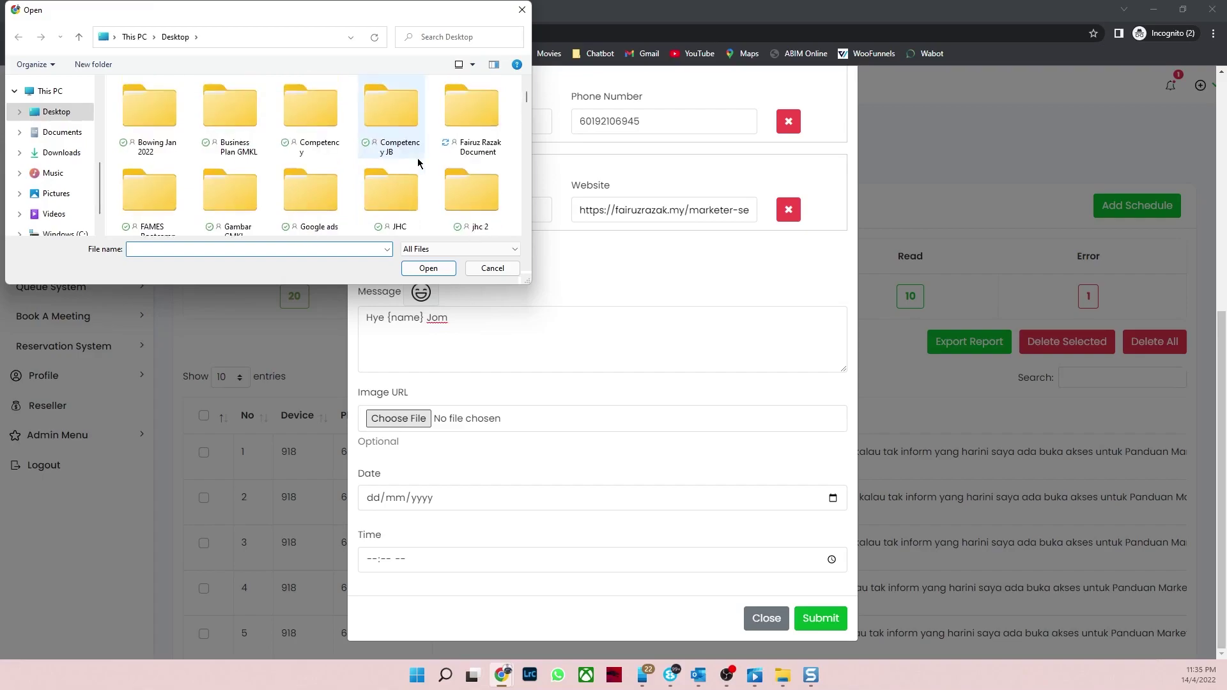
scroll(418, 162, "down", 1)
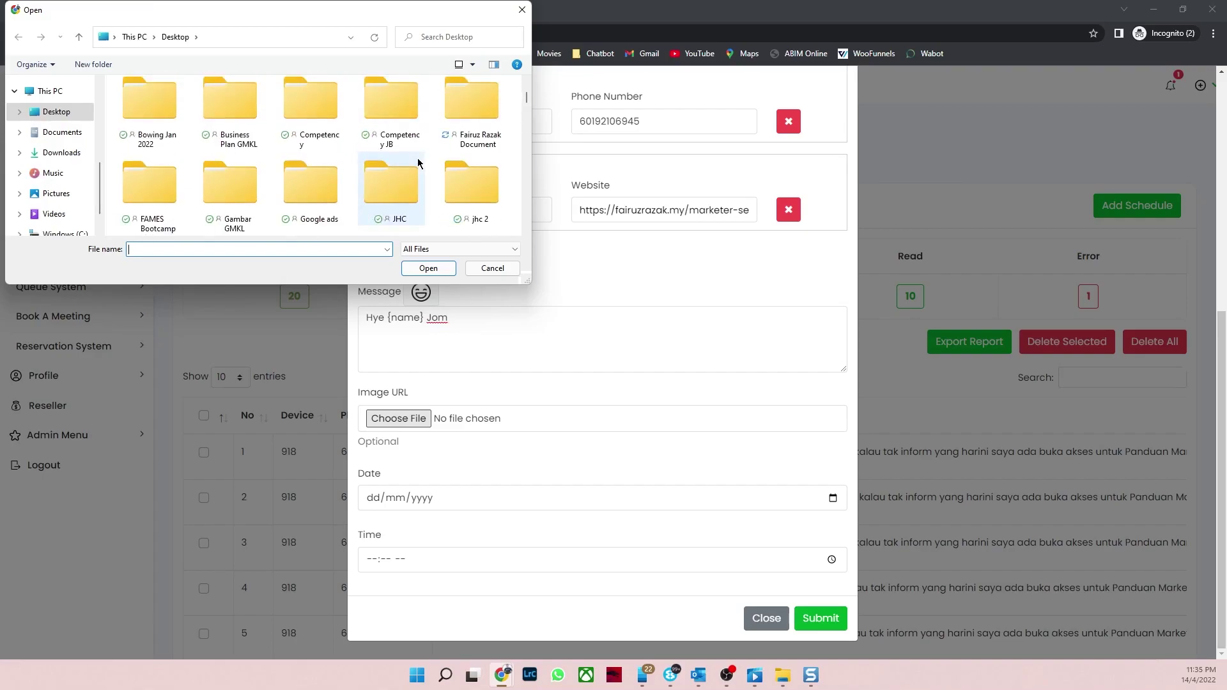
scroll(417, 160, "down", 1)
left_click(319, 188)
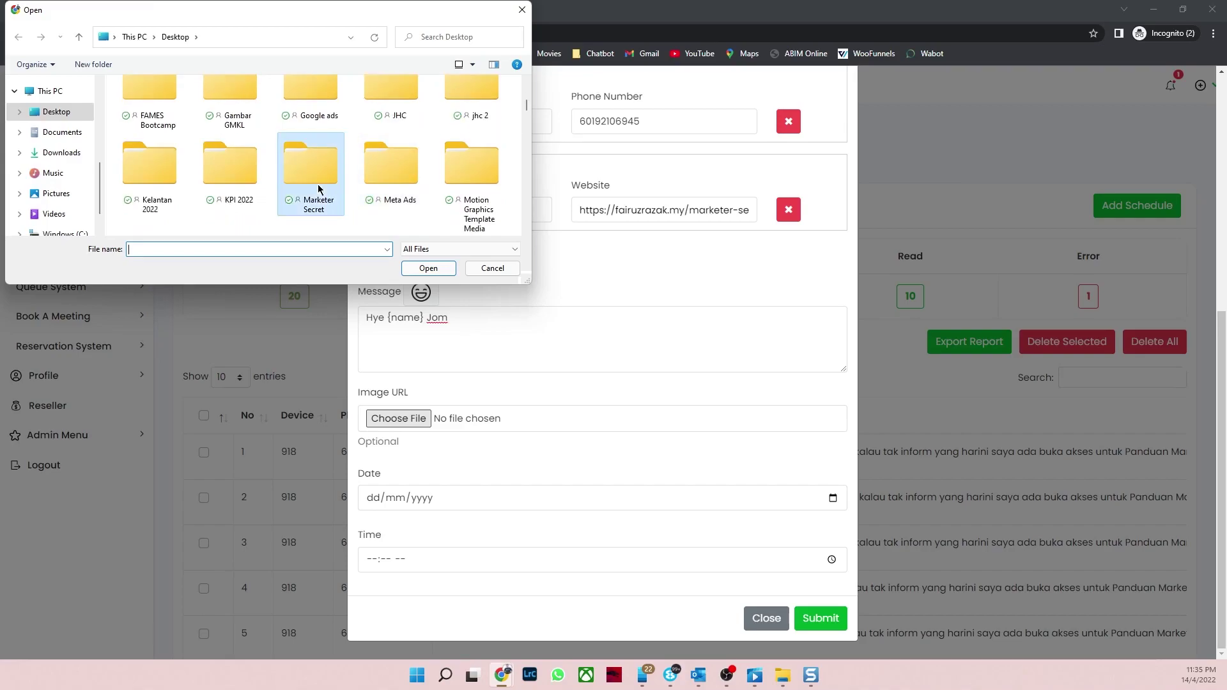
double_click(318, 189)
left_click(230, 191)
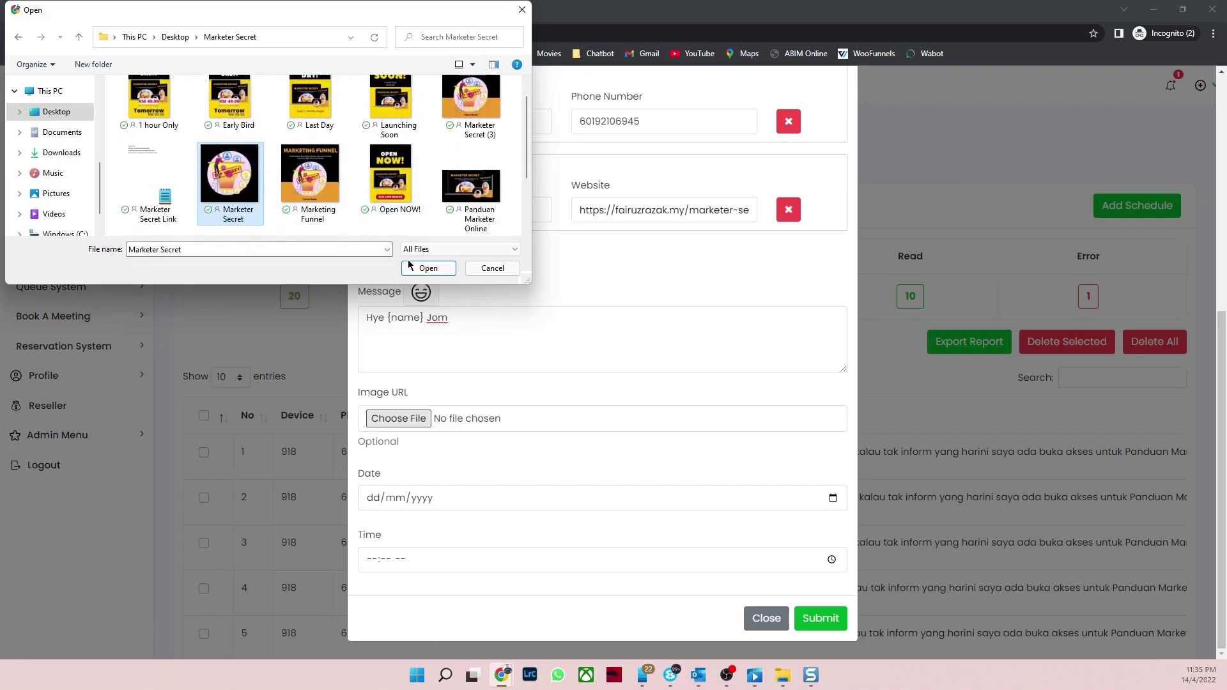
left_click(427, 268)
Step: Schedule the message for 14/04/2022 at 11:37 PM
left_click(375, 504)
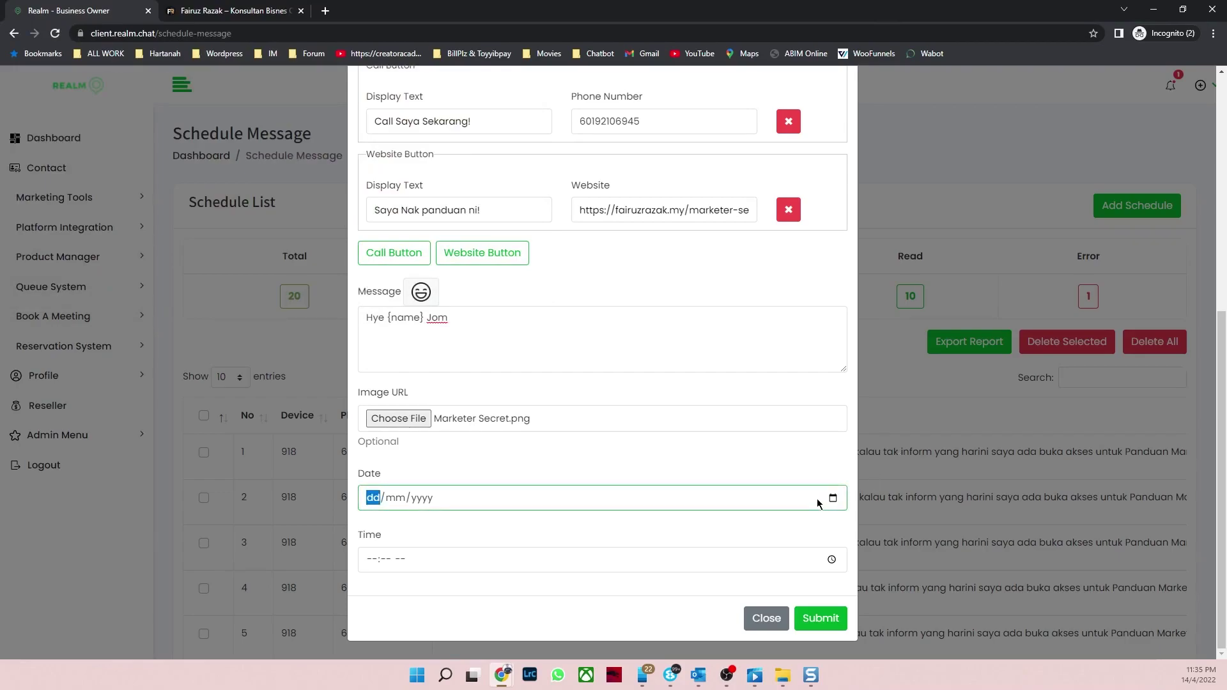
left_click(837, 499)
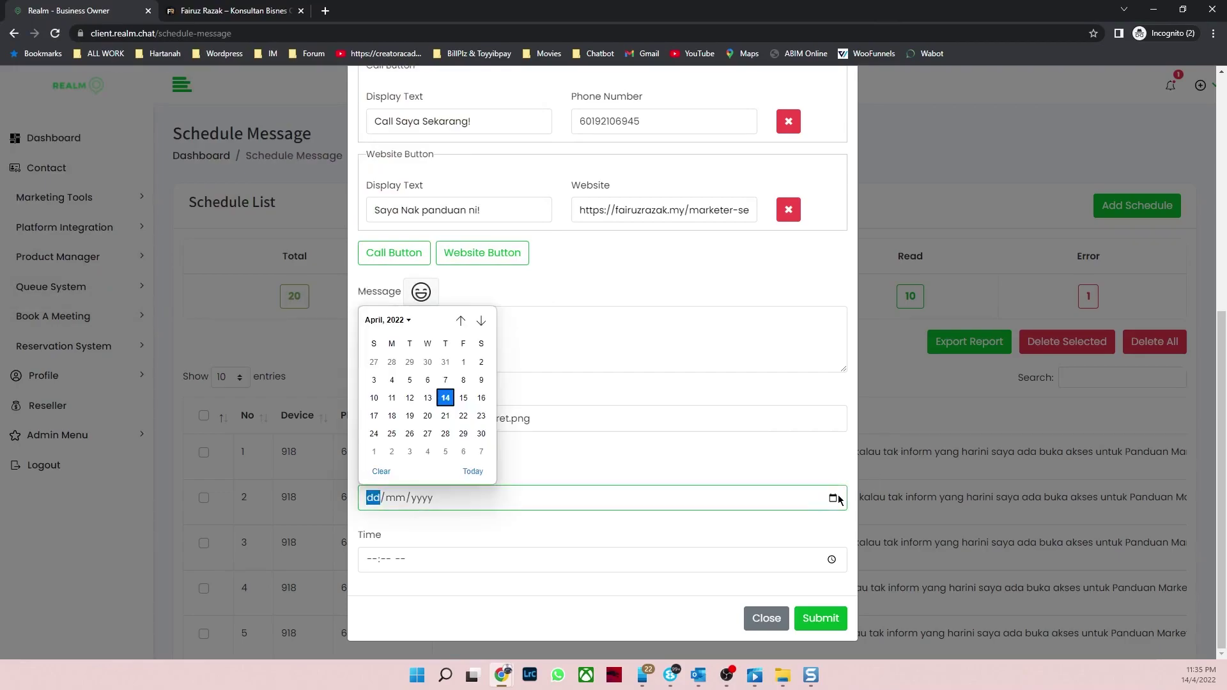
left_click(448, 401)
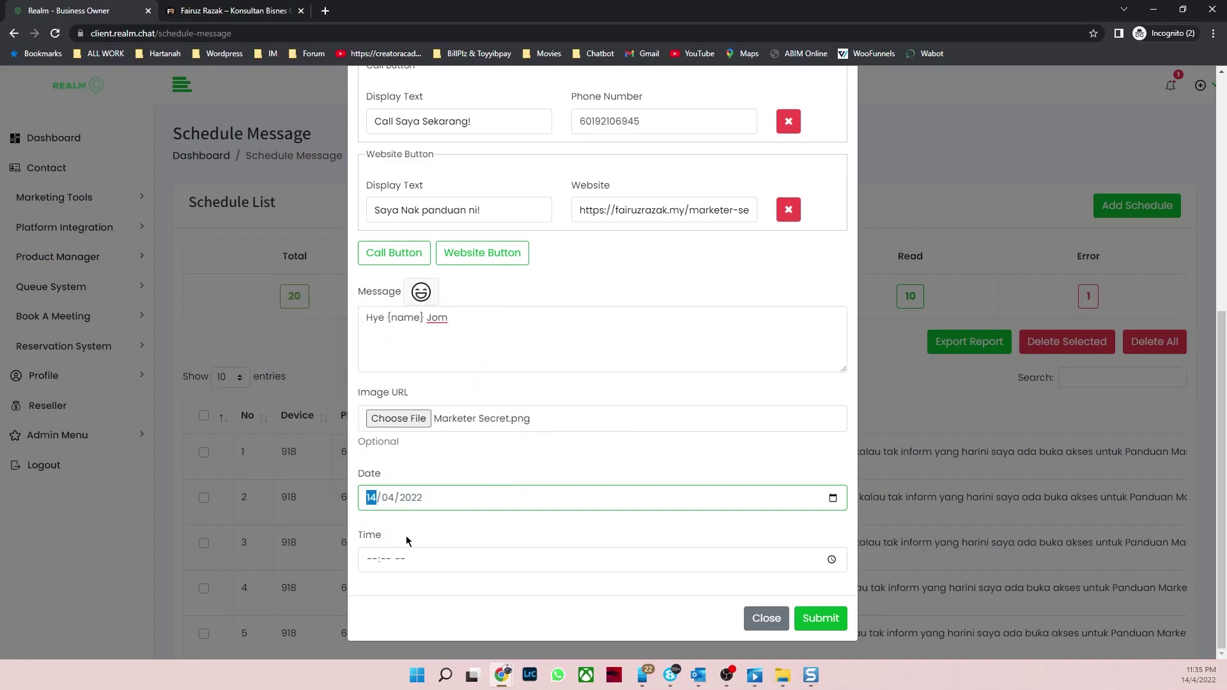
left_click(371, 561)
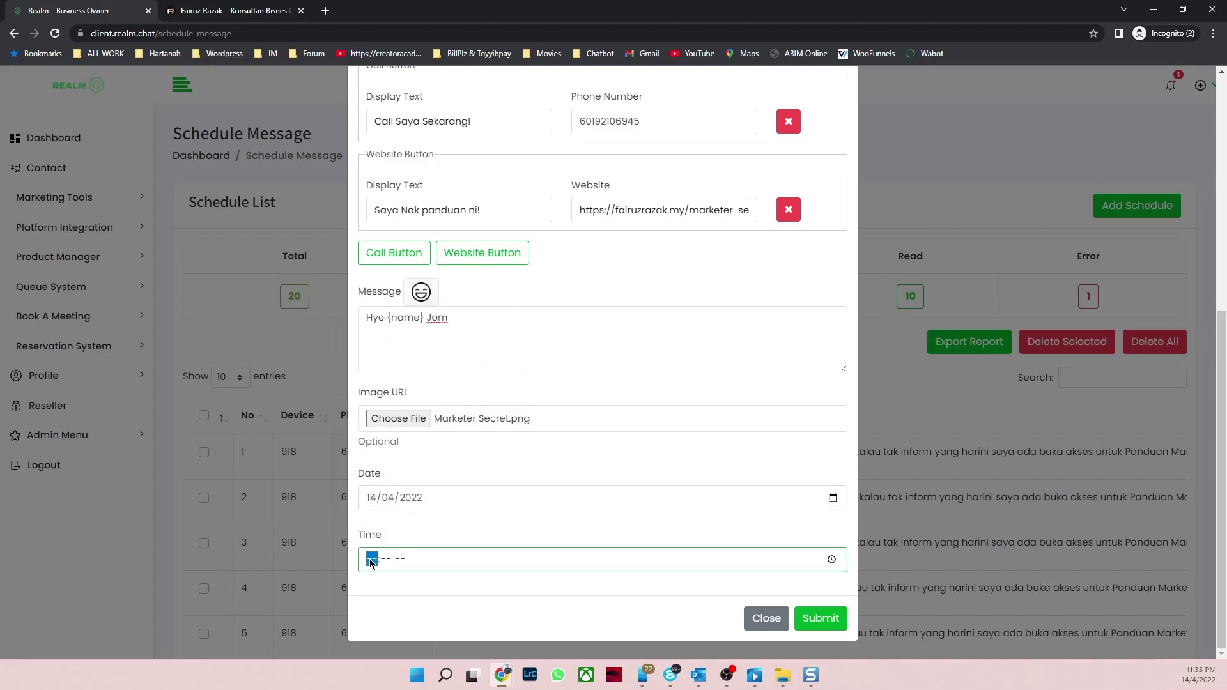
type("11:37 PM")
left_click(562, 521)
Step: Append 'kita tengok contoh ini' after 'Hye {name} Jom' and submit, adding device 918's scheduled messages
scroll(669, 505, "up", 5)
scroll(670, 501, "up", 2)
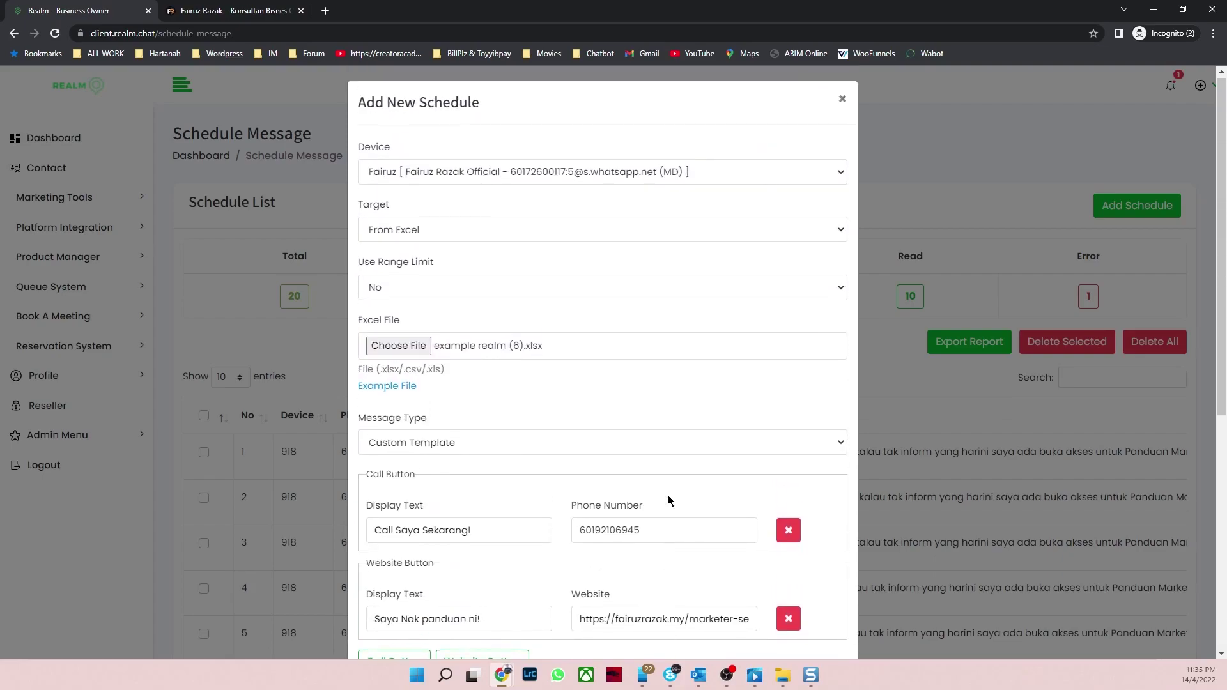
scroll(620, 380, "down", 7)
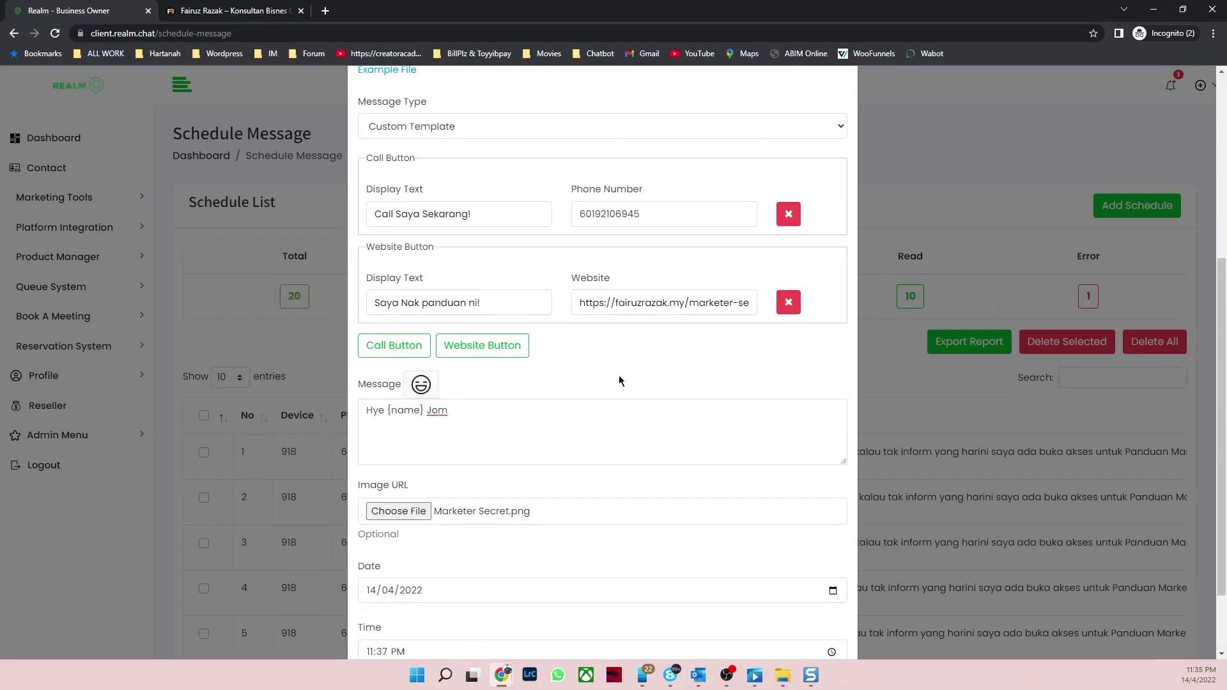
left_click(465, 318)
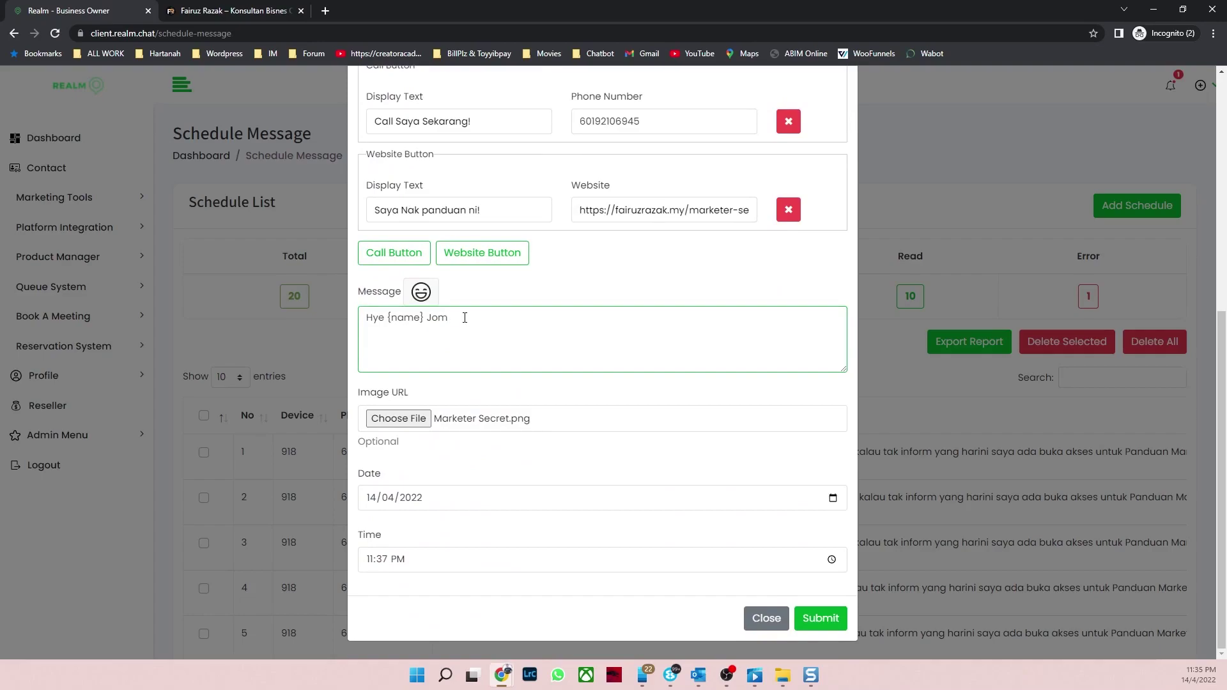
type("kita tengok contoh ini")
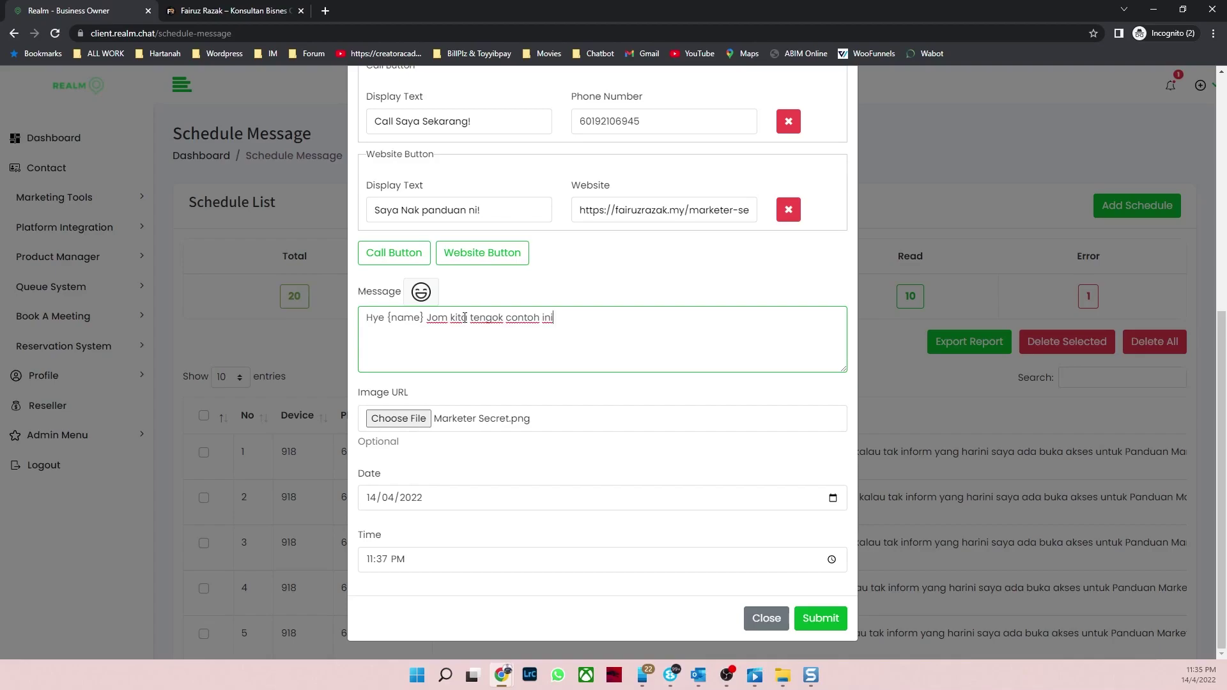
left_click(824, 618)
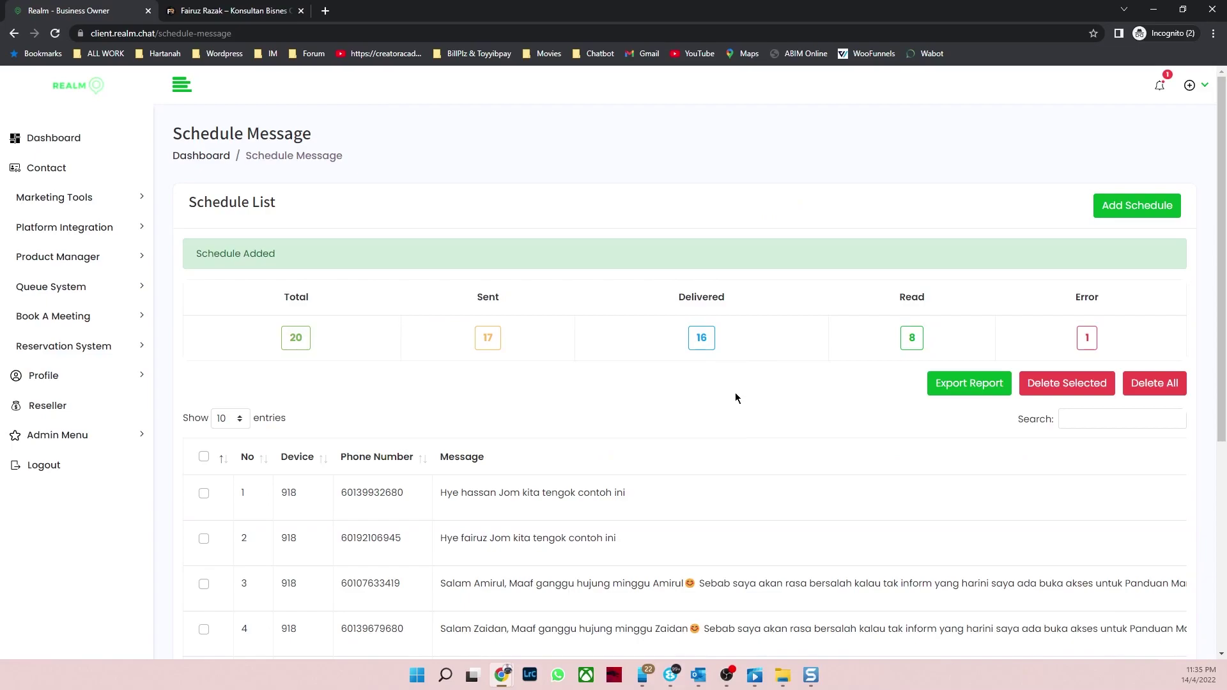
scroll(735, 393, "down", 2)
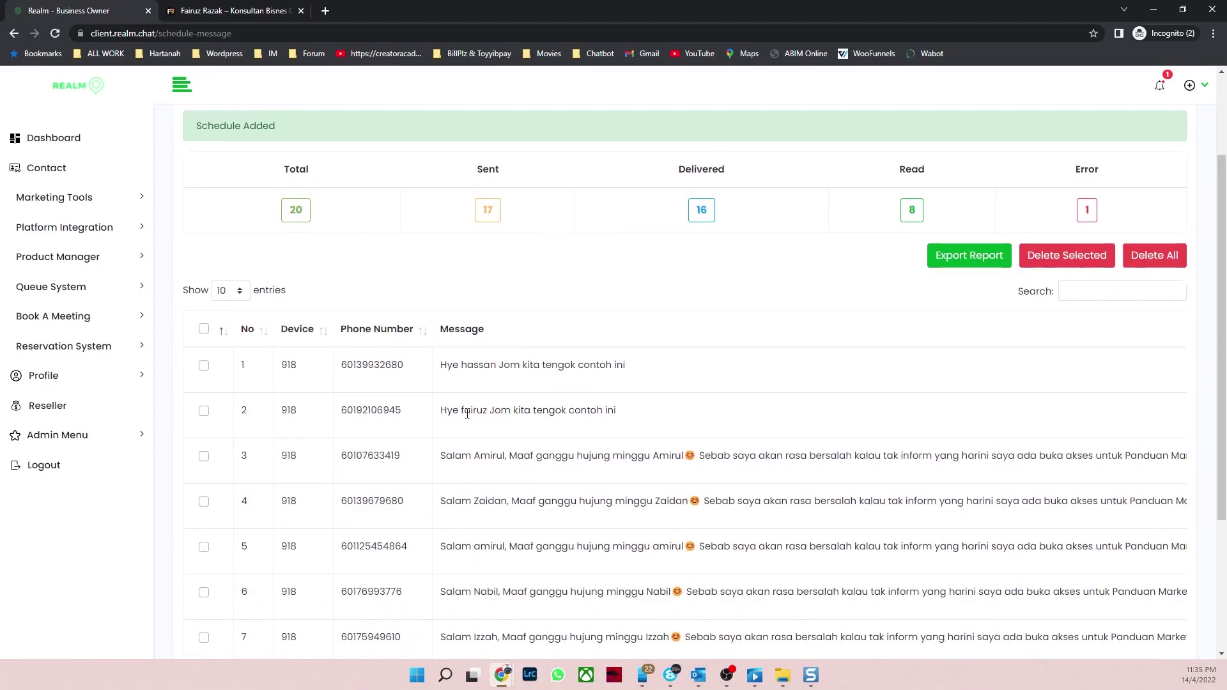
Step: Expand Marketing Tools and open Auto Reply, showing the one existing exact-match keyword reply
scroll(655, 404, "up", 2)
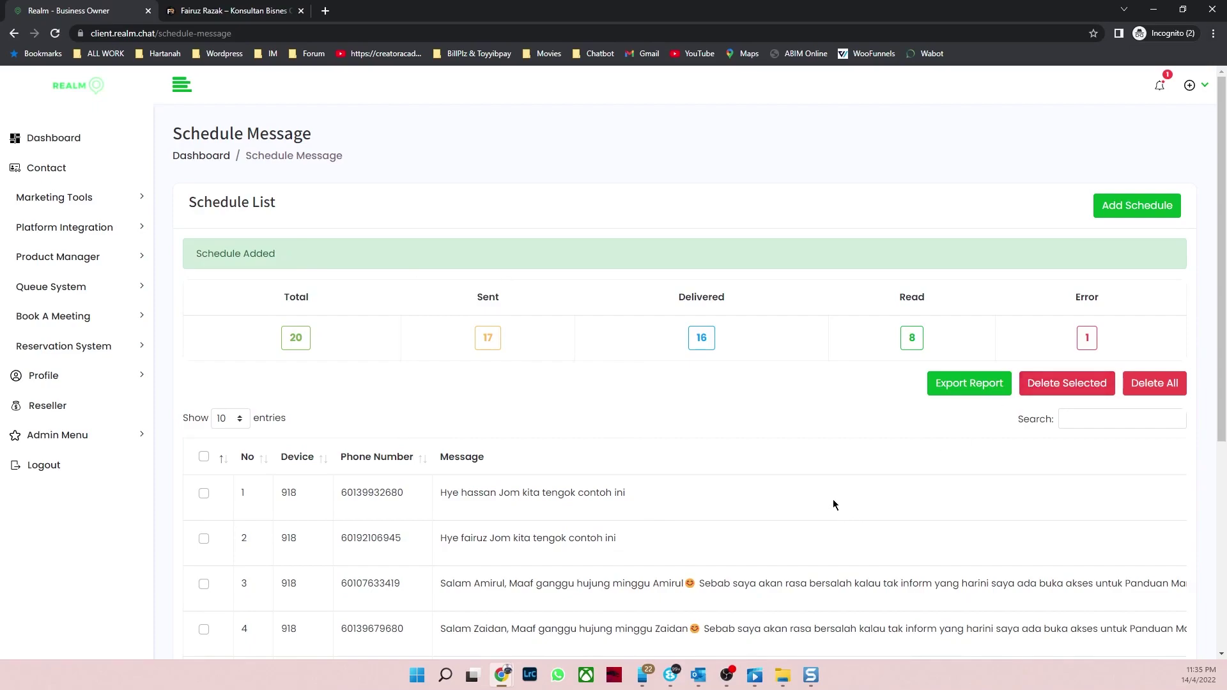
scroll(844, 482, "down", 3)
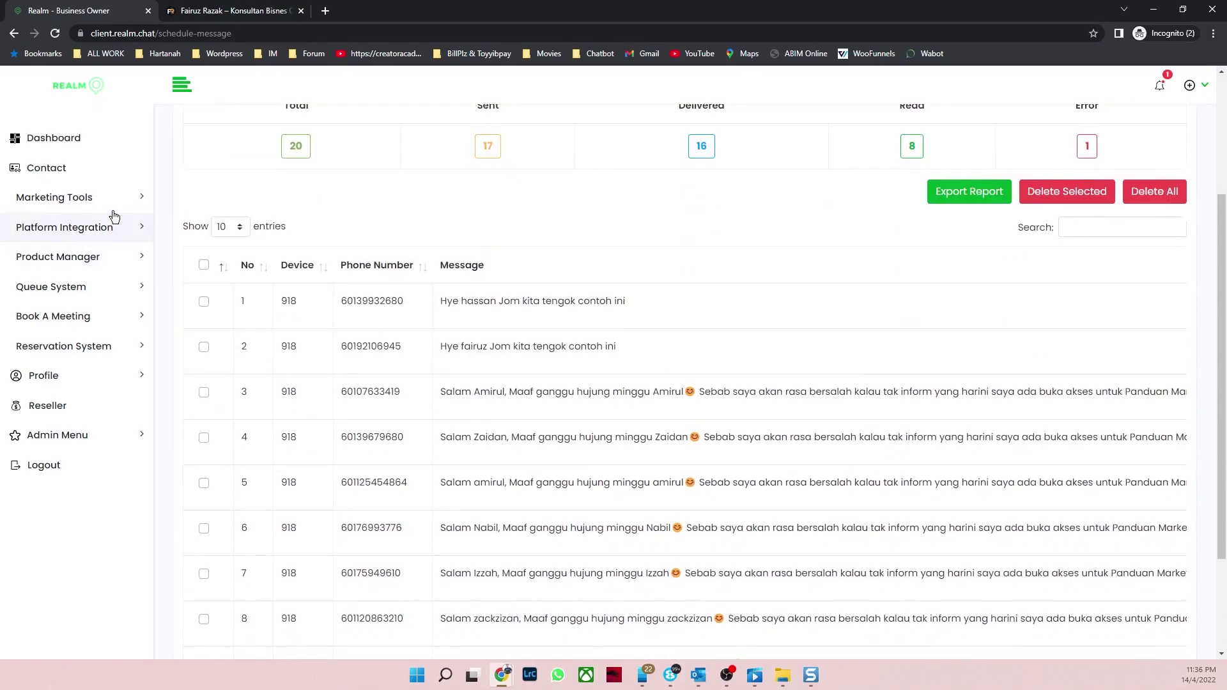
left_click(118, 205)
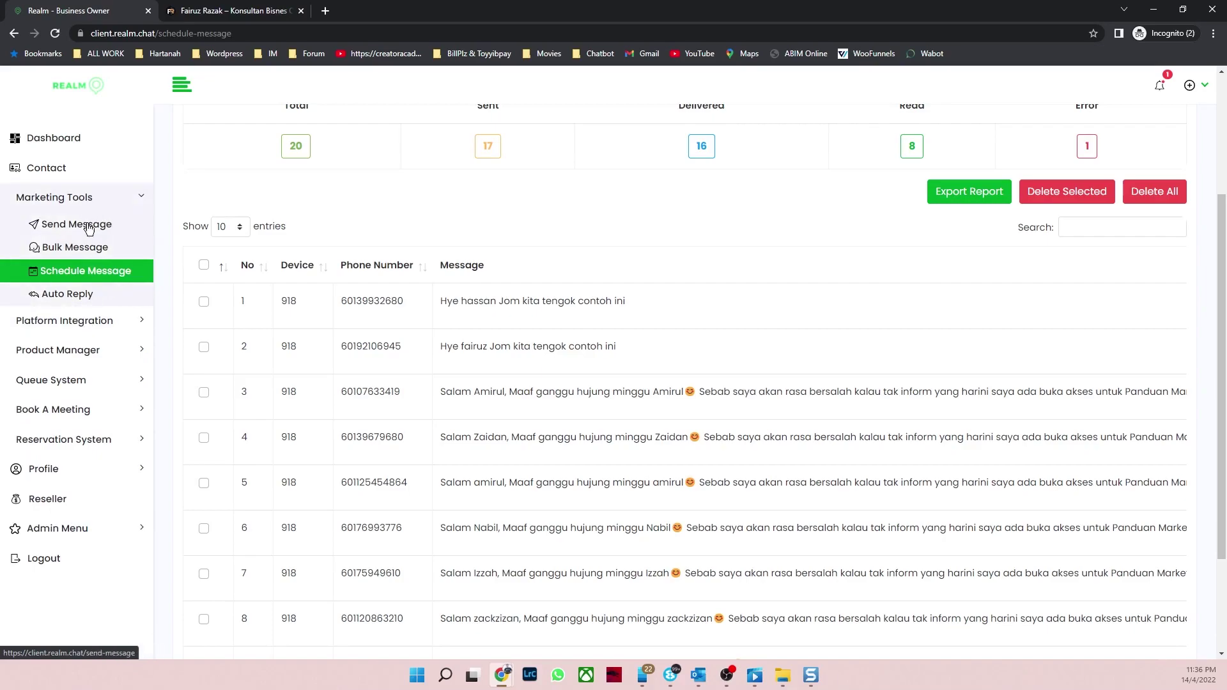
left_click(67, 294)
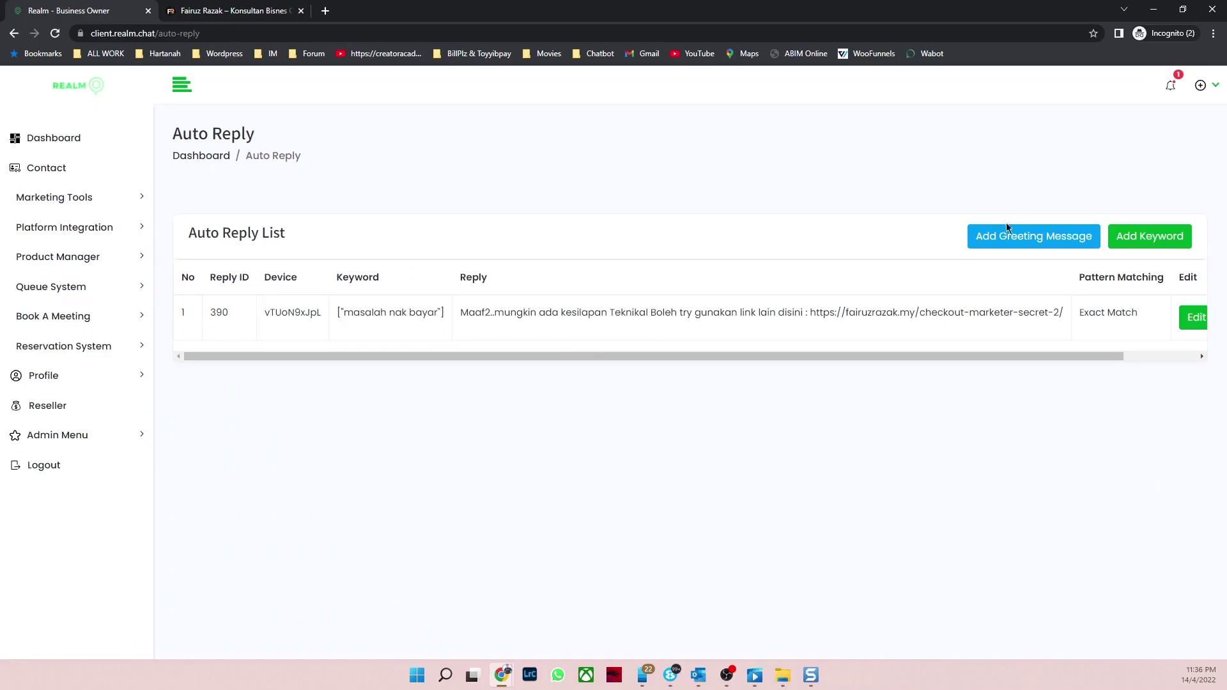
Step: Start a new keyword auto-reply and assign it to the official WhatsApp device
left_click(1150, 238)
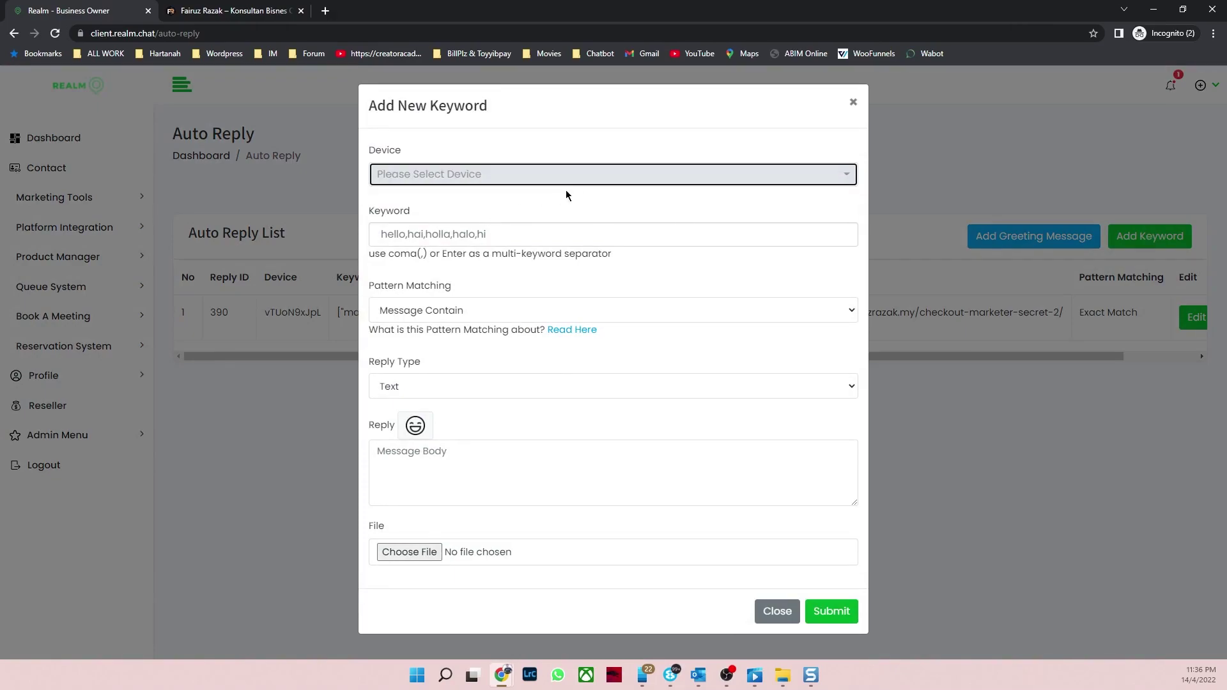
left_click(554, 234)
left_click(545, 185)
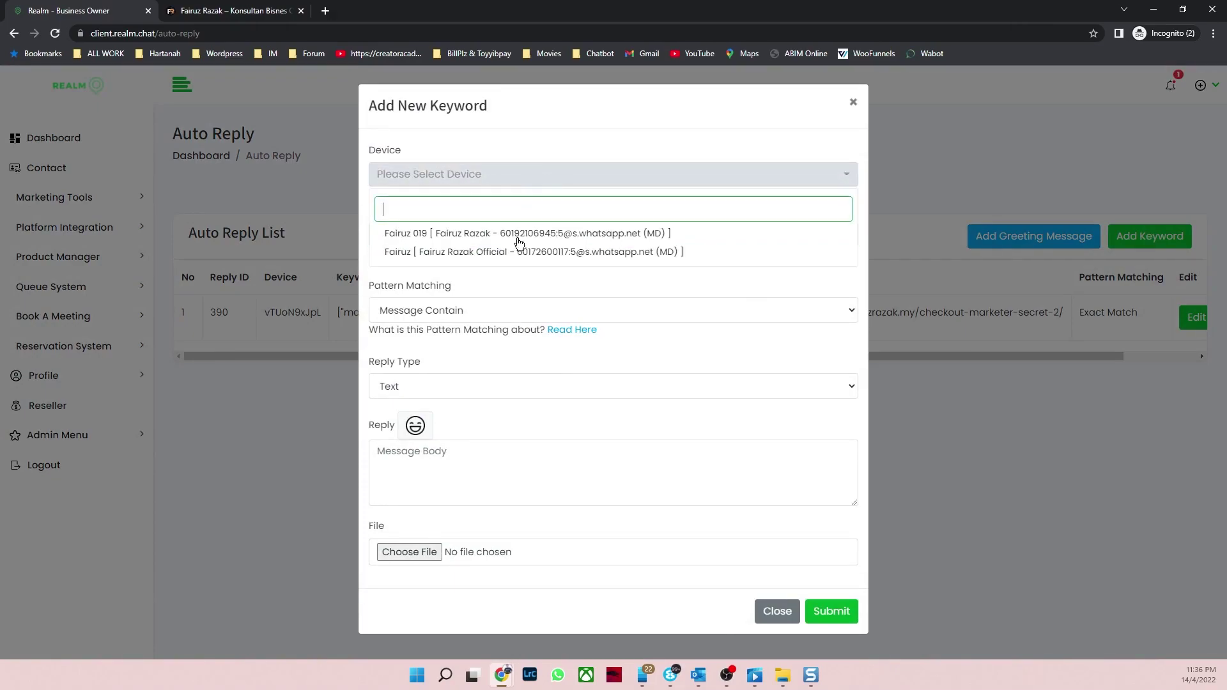
left_click(605, 253)
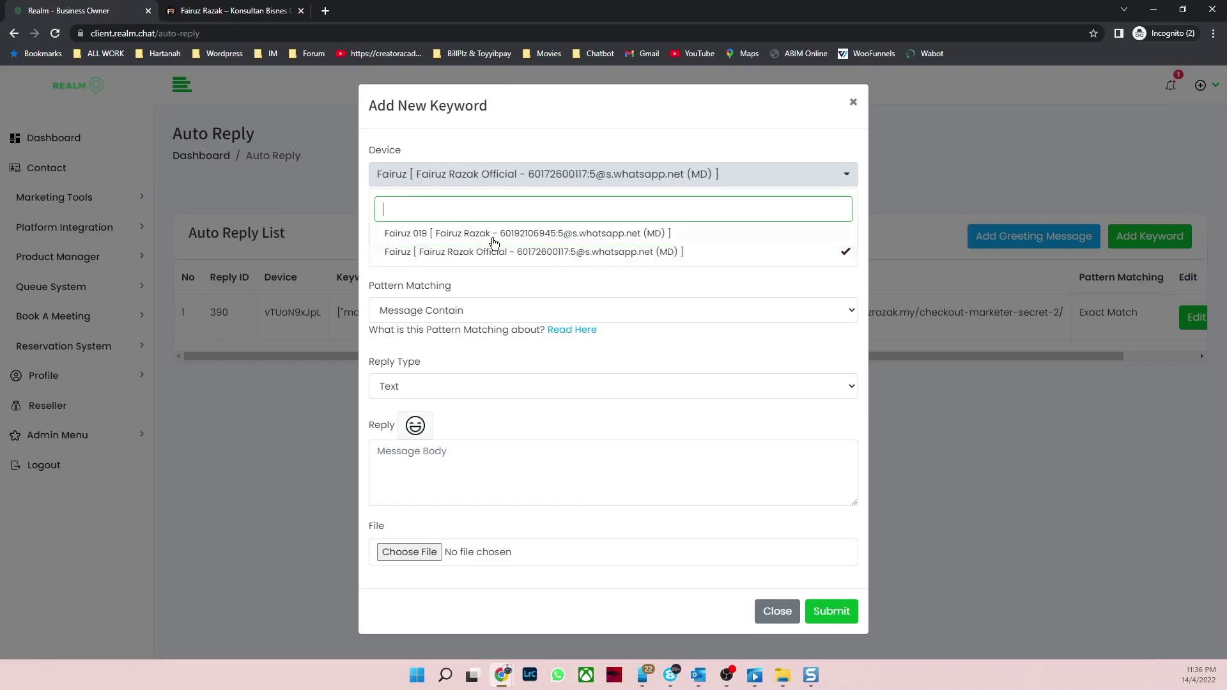
Step: Replace the stray text and enter 'harga' as the trigger keyword
left_click(616, 183)
left_click(457, 236)
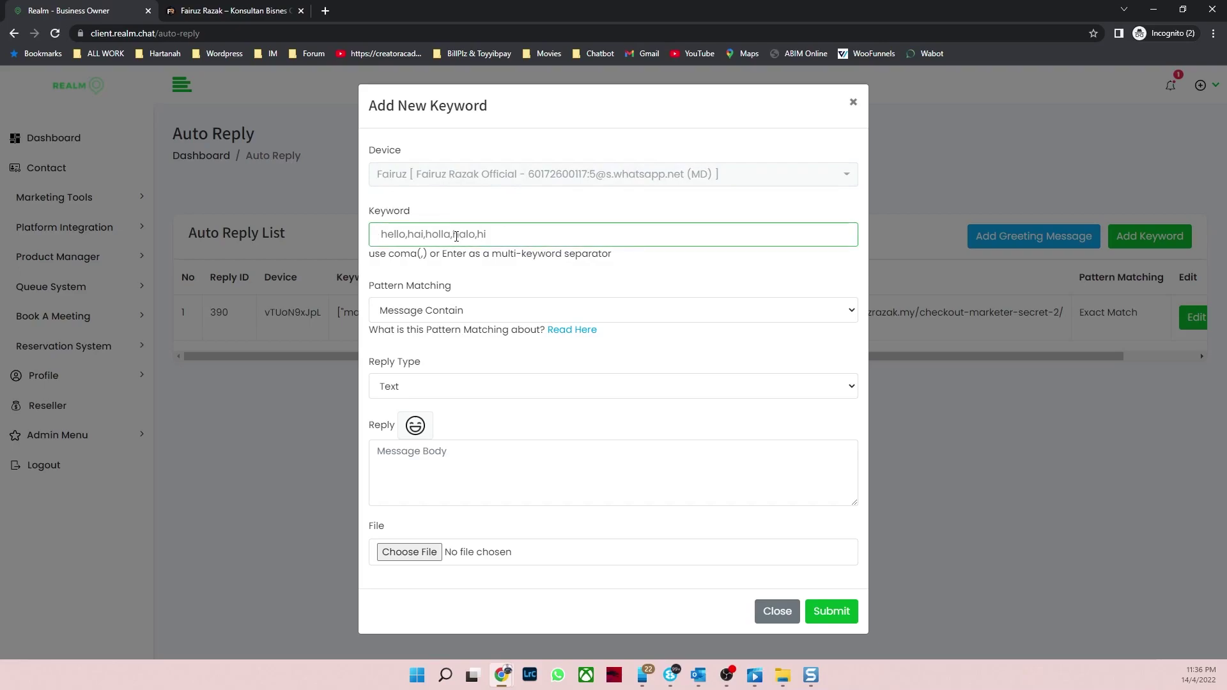
type("pm")
key("ctrl+a")
type("harga")
key("Return")
Step: Set the keyword's pattern matching to Exact Match
left_click(488, 318)
left_click(489, 318)
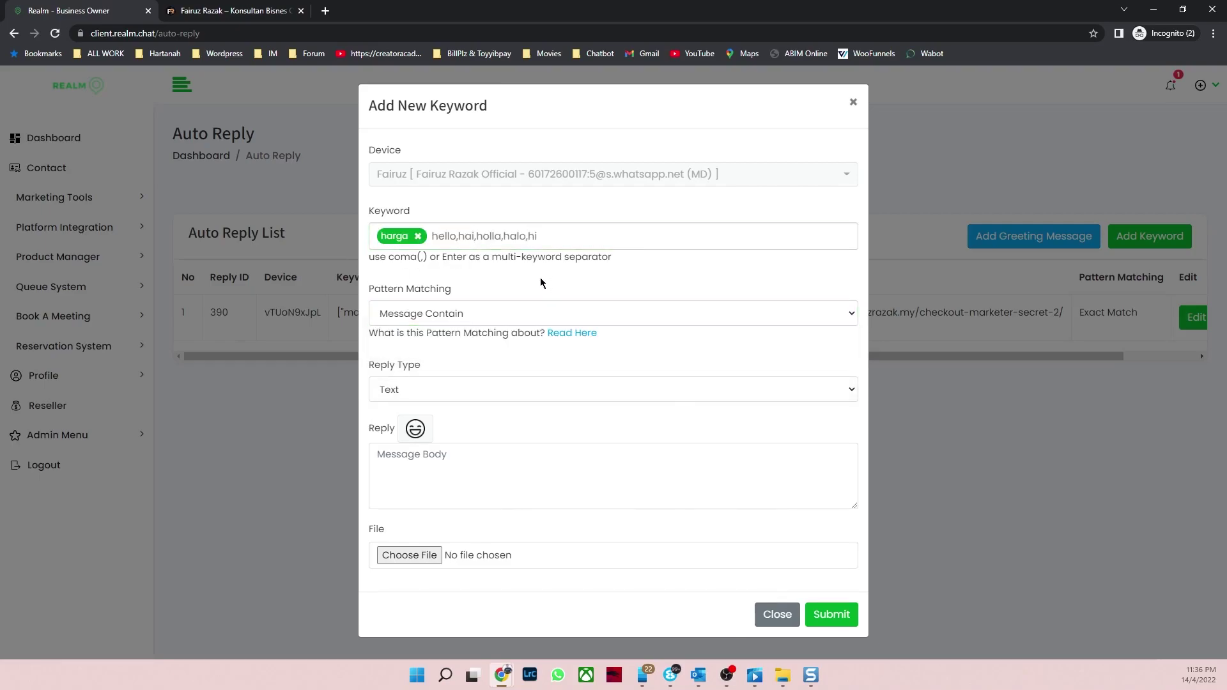
left_click(511, 316)
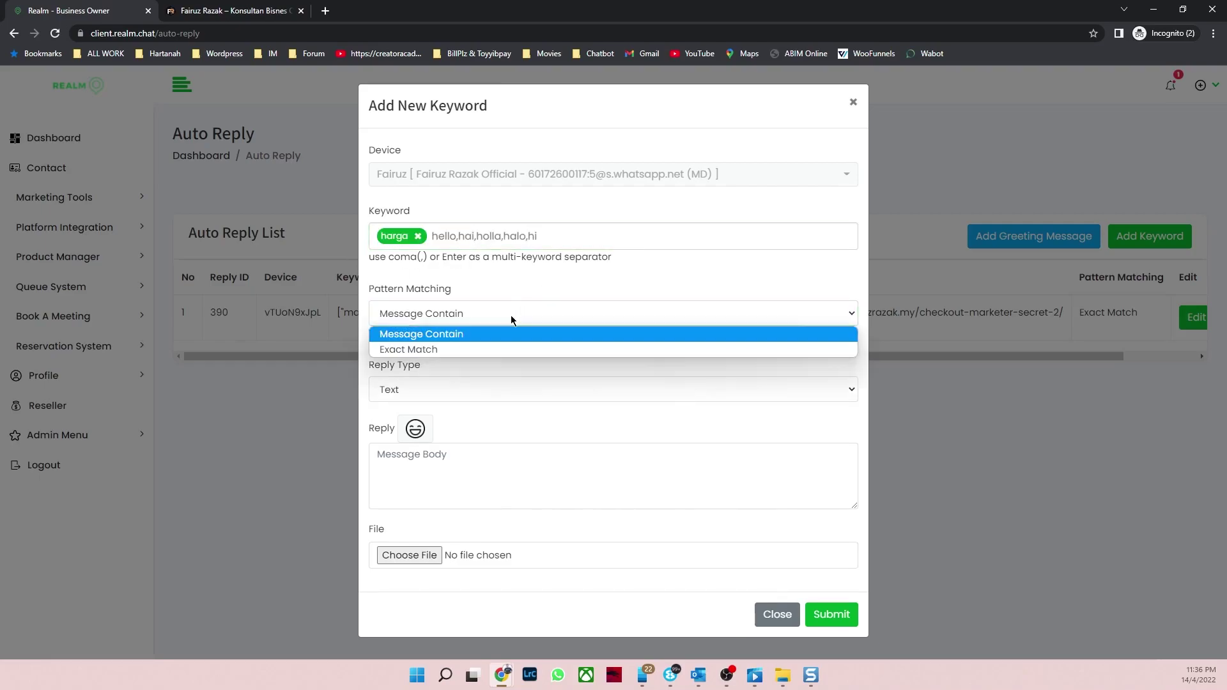
left_click(462, 335)
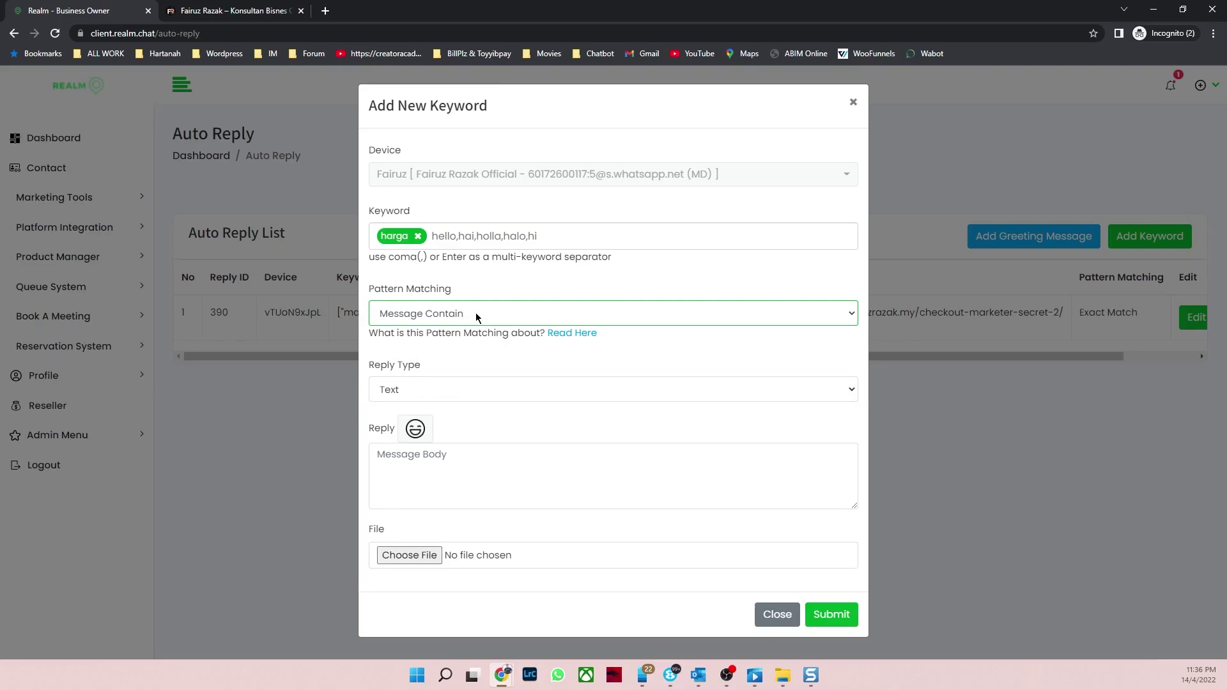
left_click(476, 313)
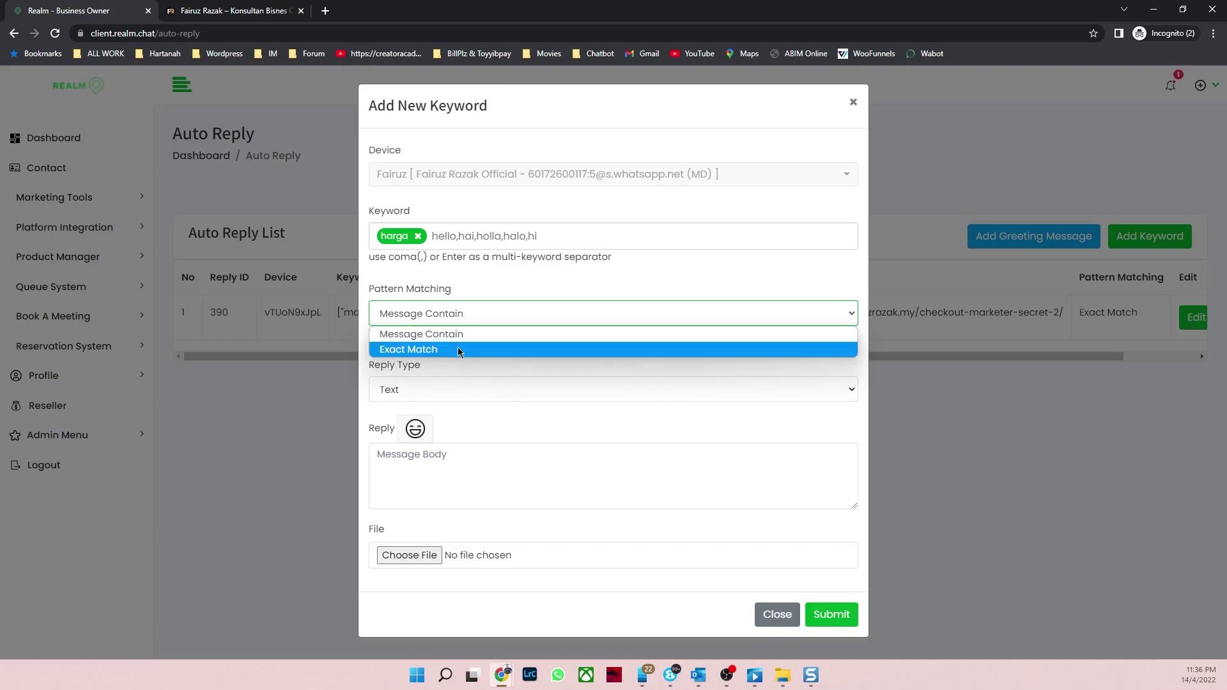
left_click(457, 347)
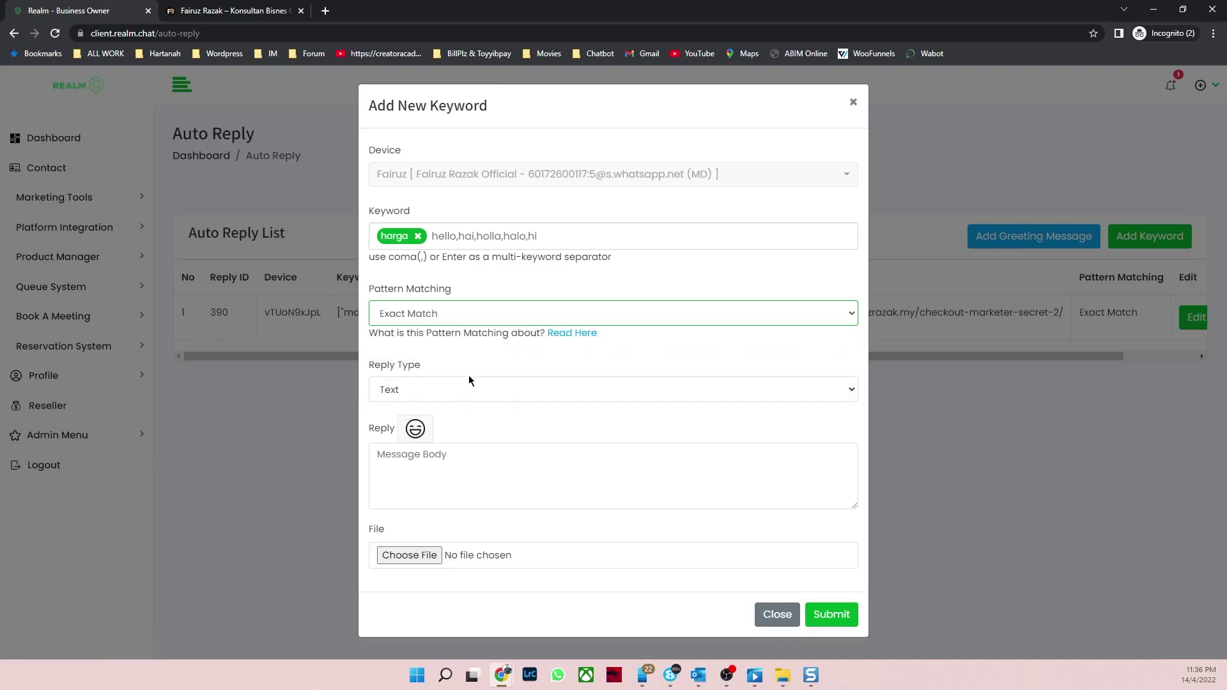
left_click(453, 388)
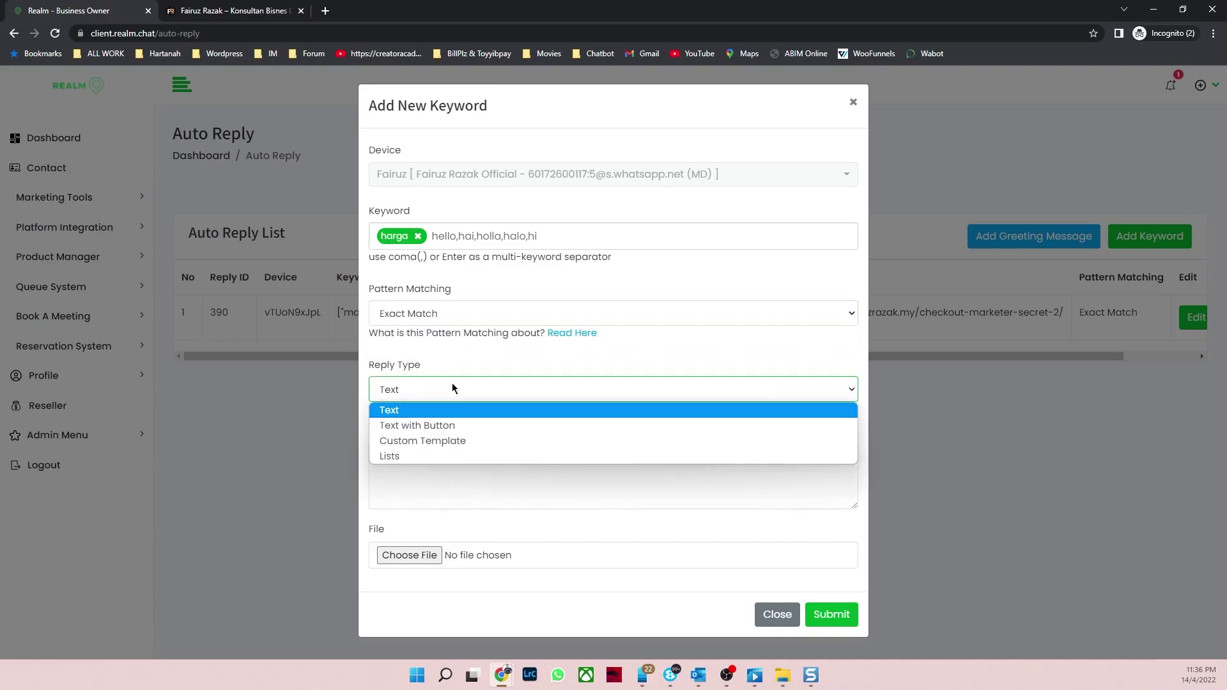
Step: Make the reply a Lists type and add section 'Panduan' with a description and response 'terima kasih'
left_click(459, 455)
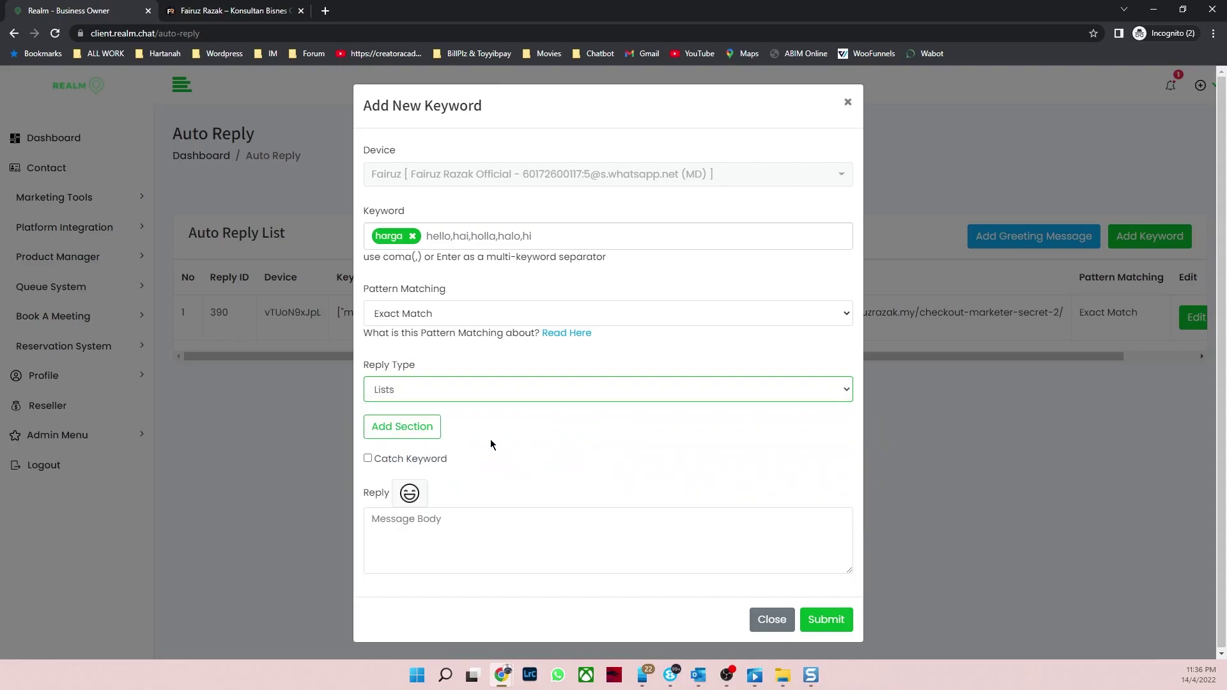
left_click(420, 433)
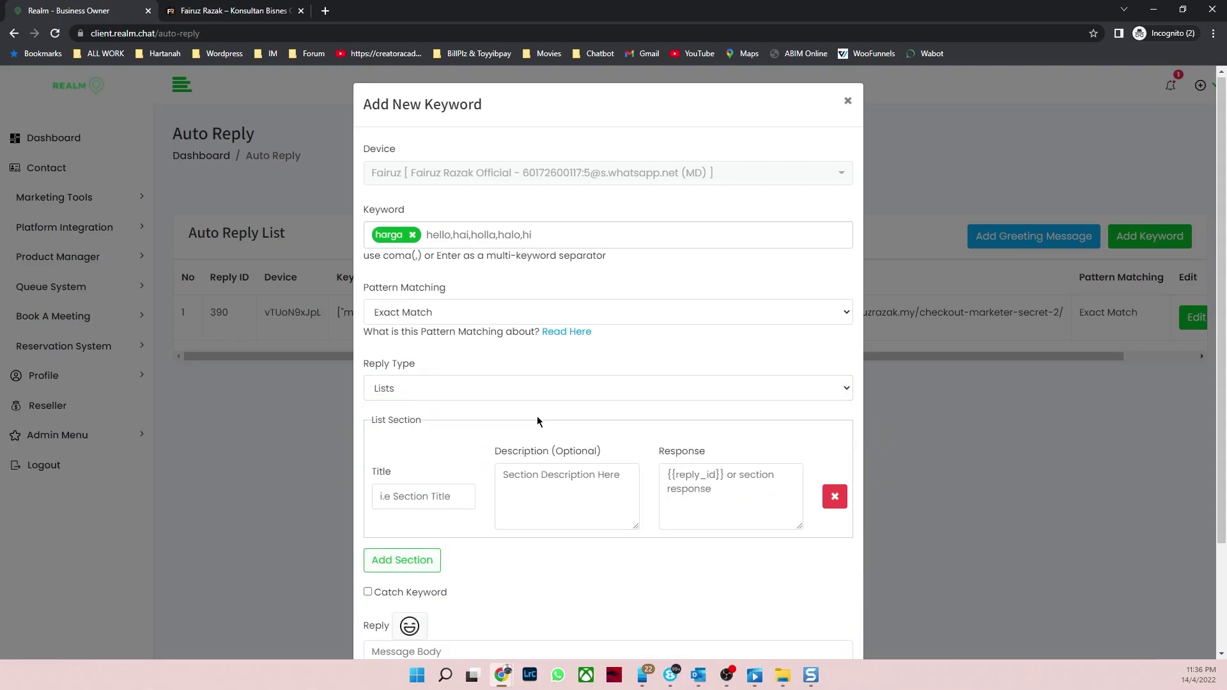
scroll(511, 422, "down", 1)
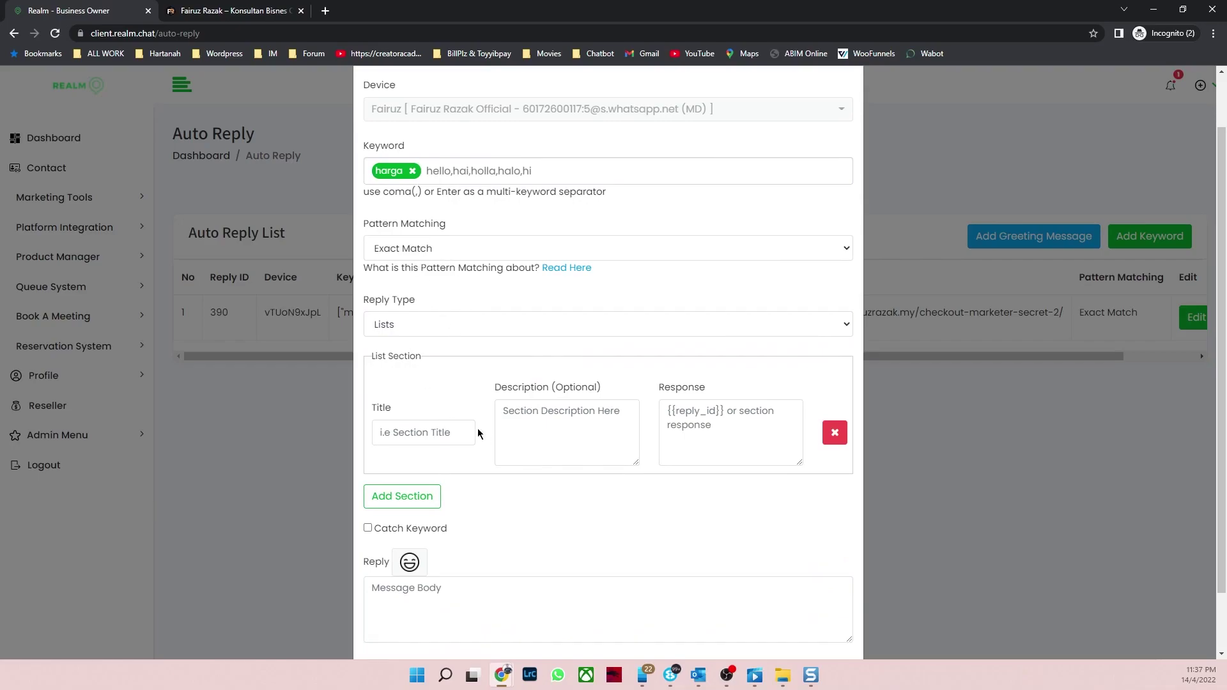
left_click(436, 433)
type("Panduan")
left_click(553, 433)
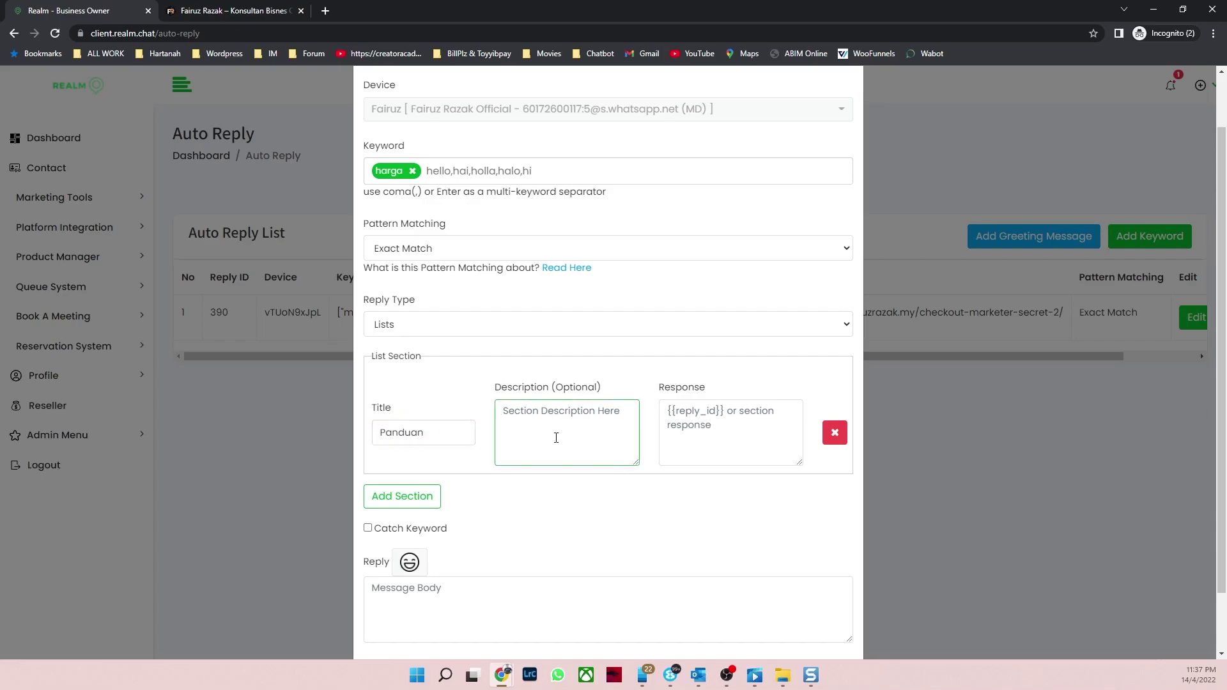
type("Ini Adalah desxription")
left_click(713, 420)
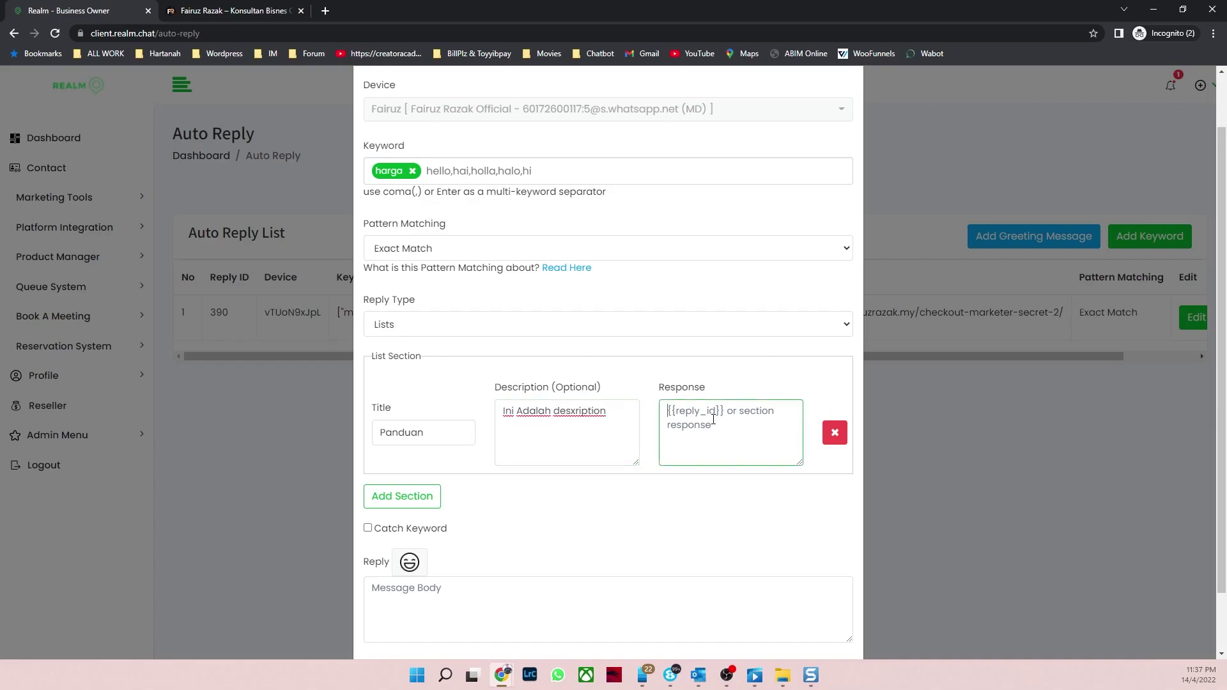
type("hel")
key("BackSpace")
key("BackSpace")
key("BackSpace")
type("terima kasih")
Step: Add a second section 'FAcebook' with a facebook description and response 'okay'
left_click(404, 499)
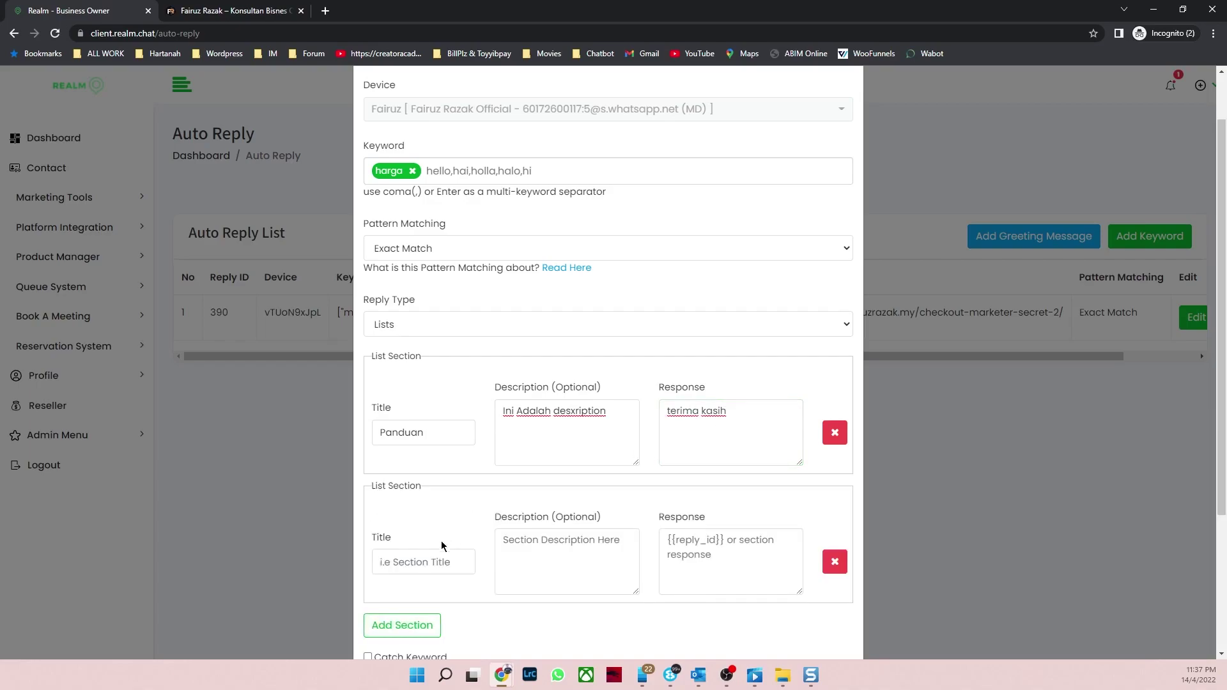
left_click(423, 568)
type("FAcebook")
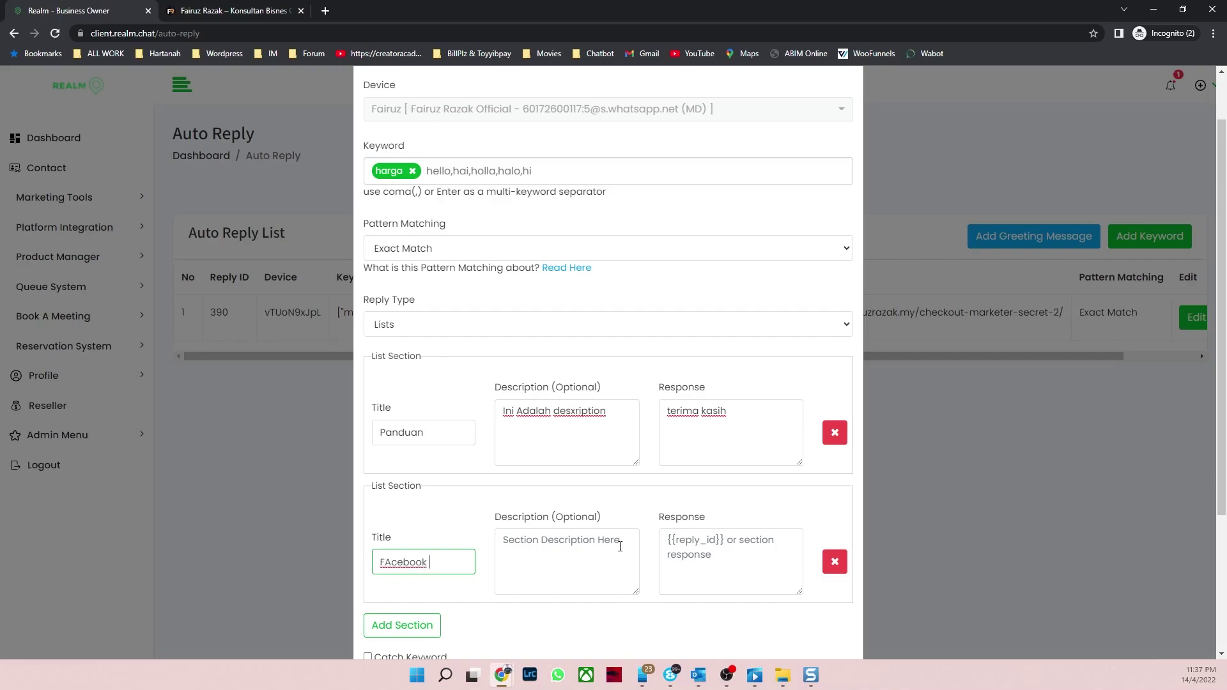
left_click(567, 551)
type("n")
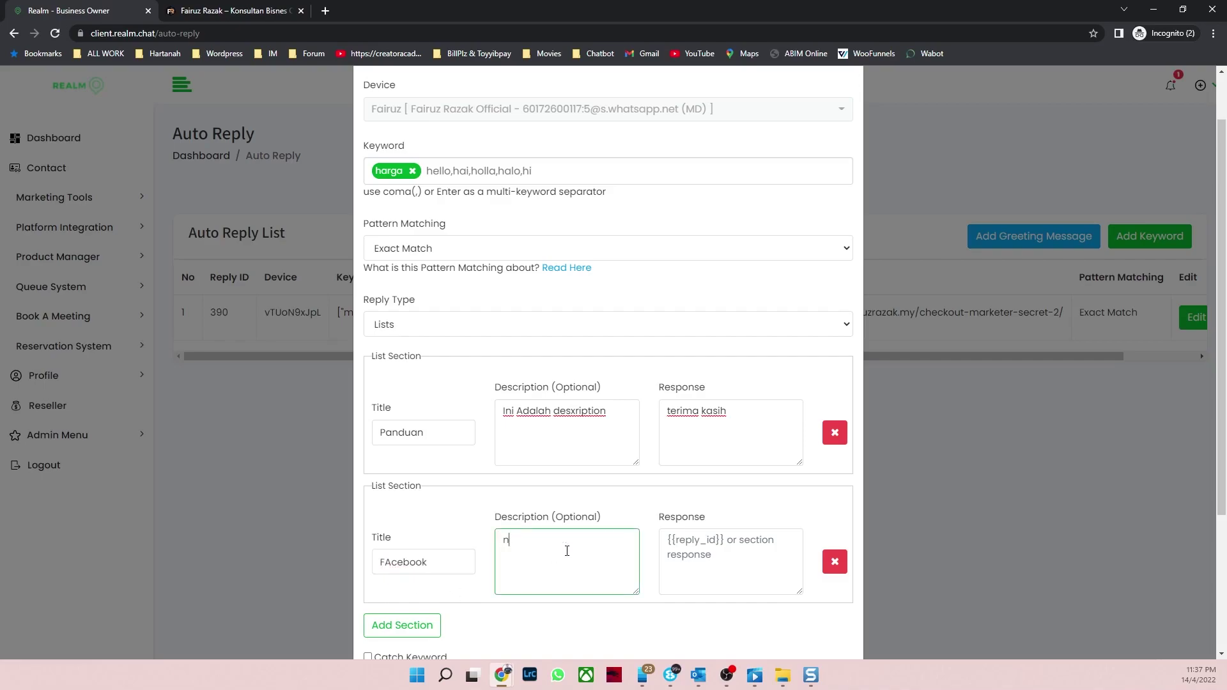
key("BackSpace")
type("Ini desc")
type("ript")
type("ion pd")
key("BackSpace")
key("BackSpace")
type("facebook")
left_click(694, 555)
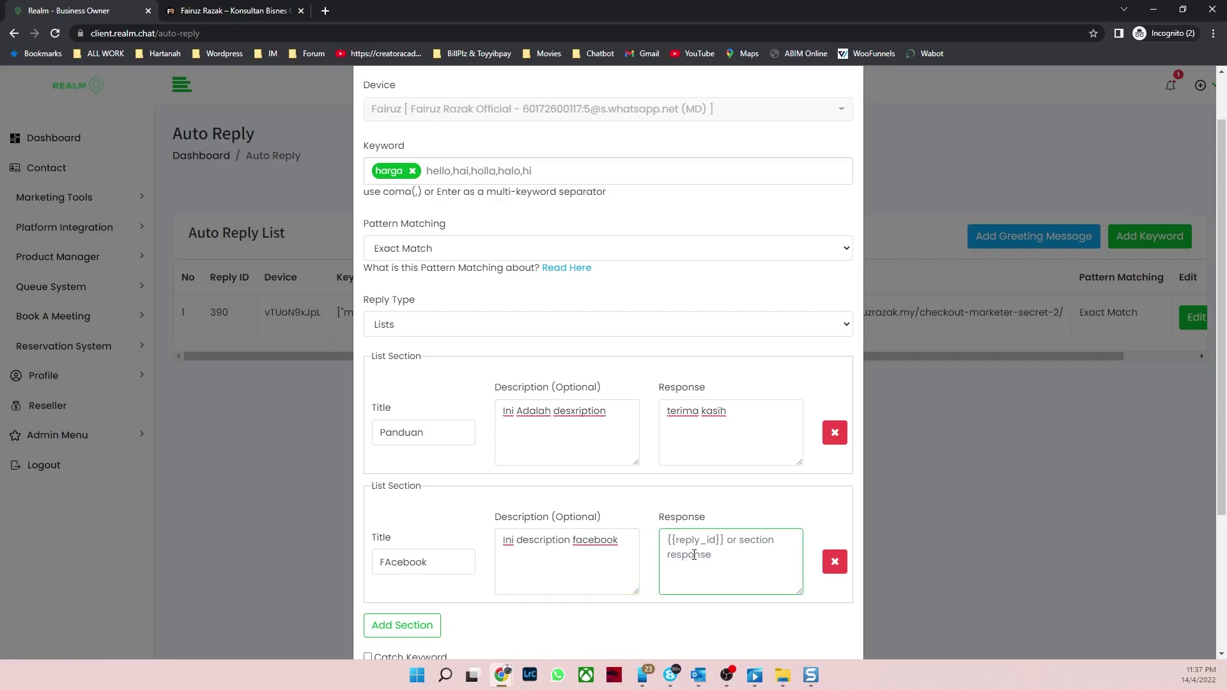
type("okay")
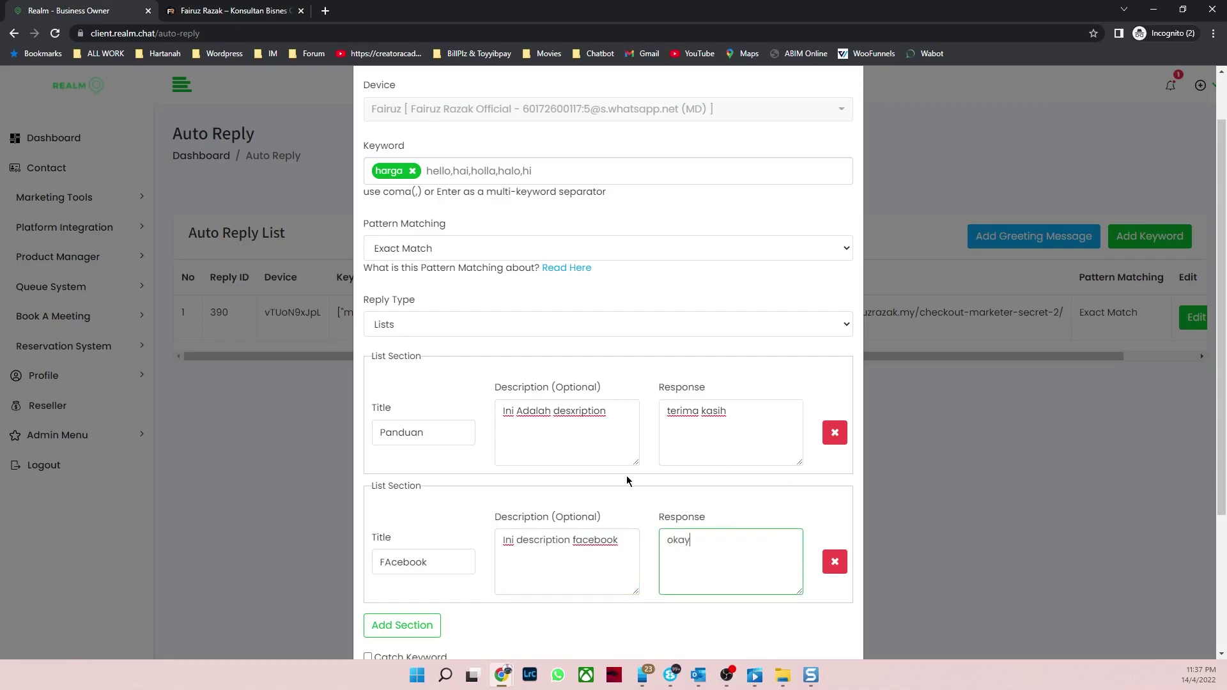
Step: Enter 'Testing Autoreply untuk keyword harga' as the message body
scroll(550, 498, "down", 3)
scroll(551, 492, "down", 1)
left_click(498, 528)
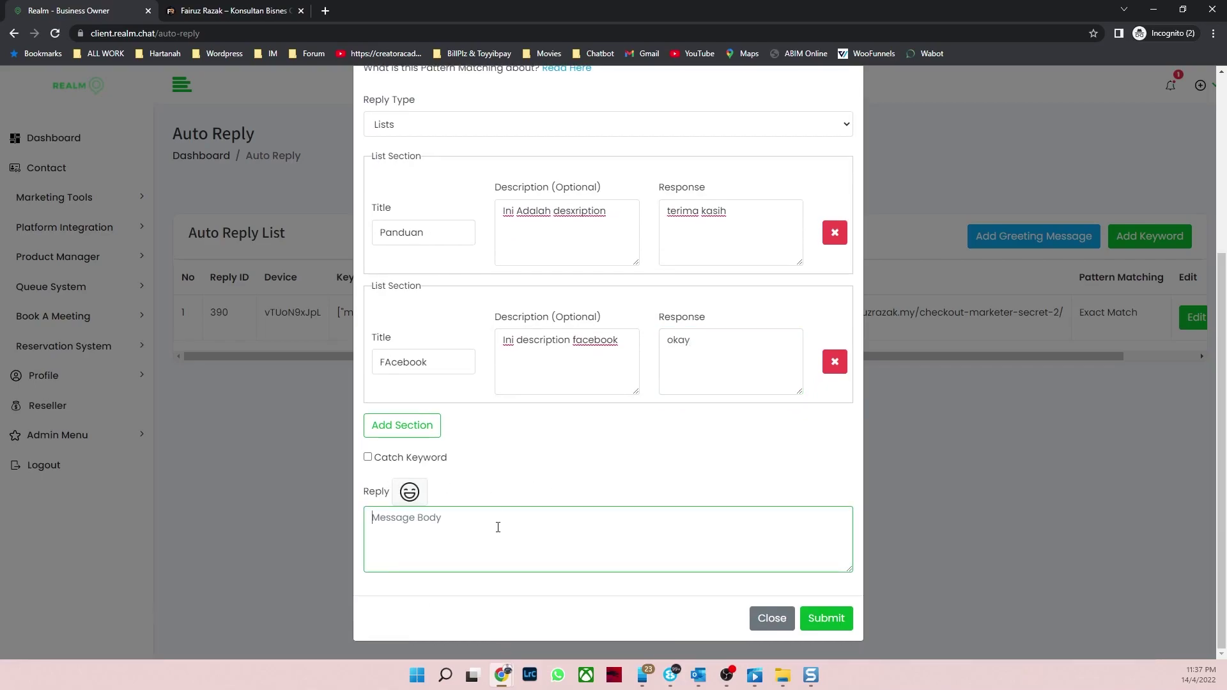
type("Testing Autoreply untuk keyword harga")
scroll(662, 254, "up", 3)
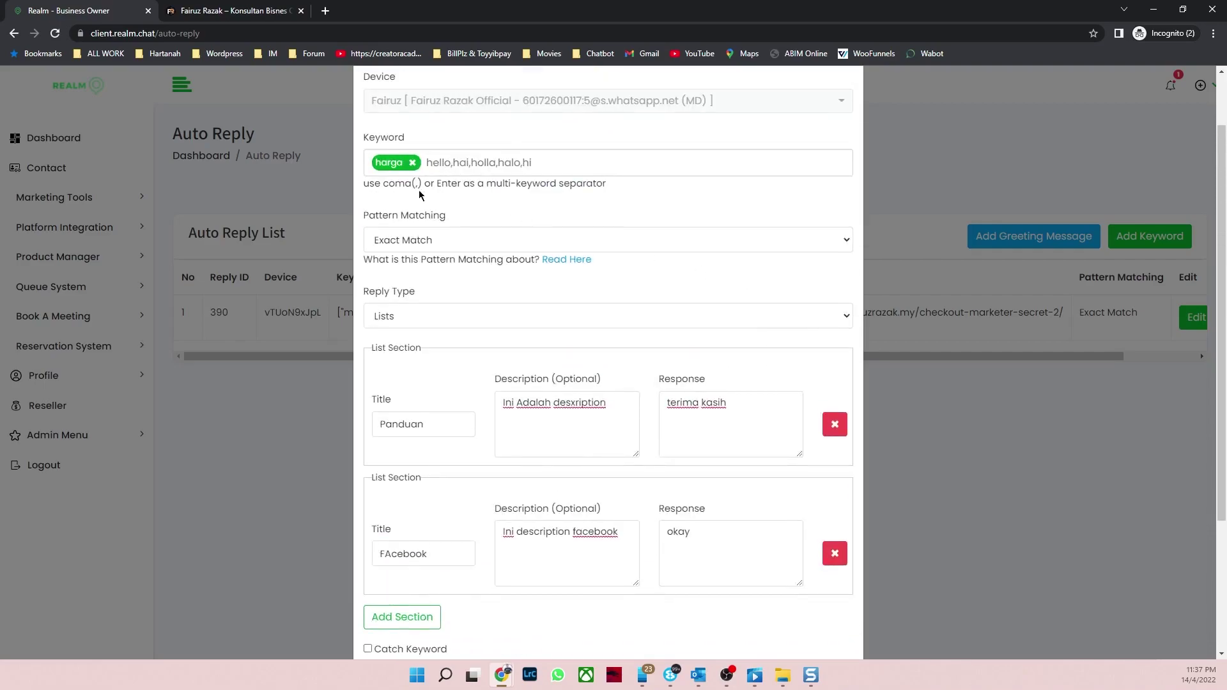
scroll(648, 277, "up", 2)
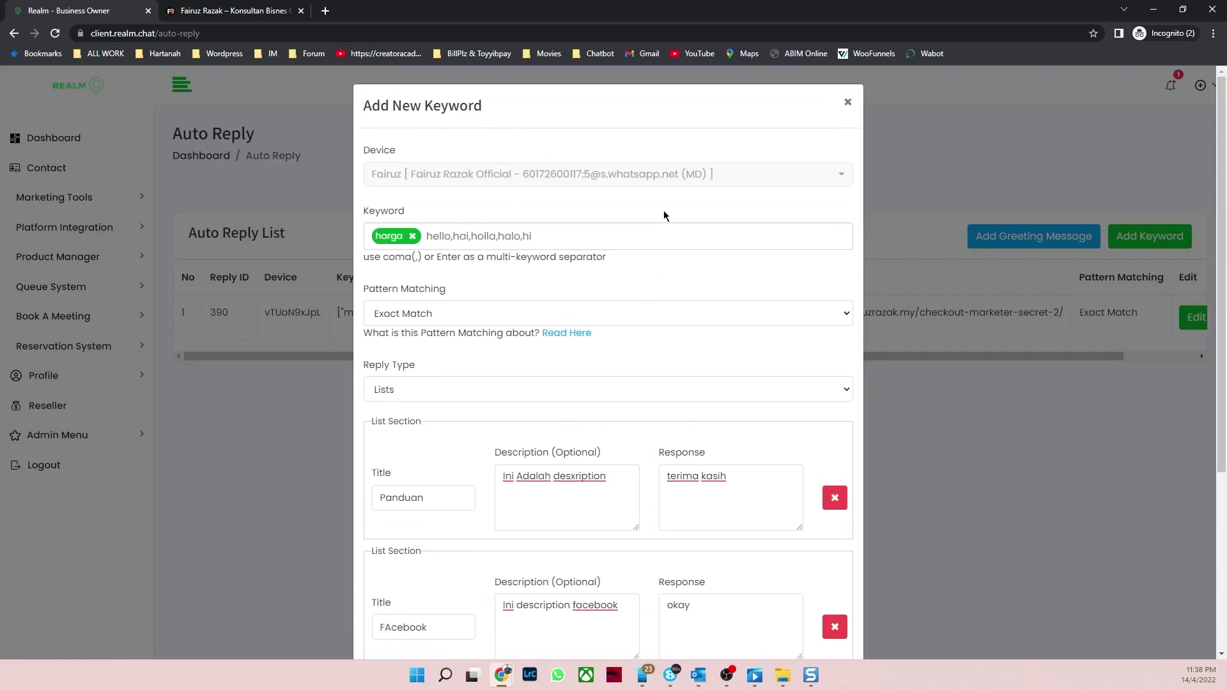
scroll(640, 218, "down", 4)
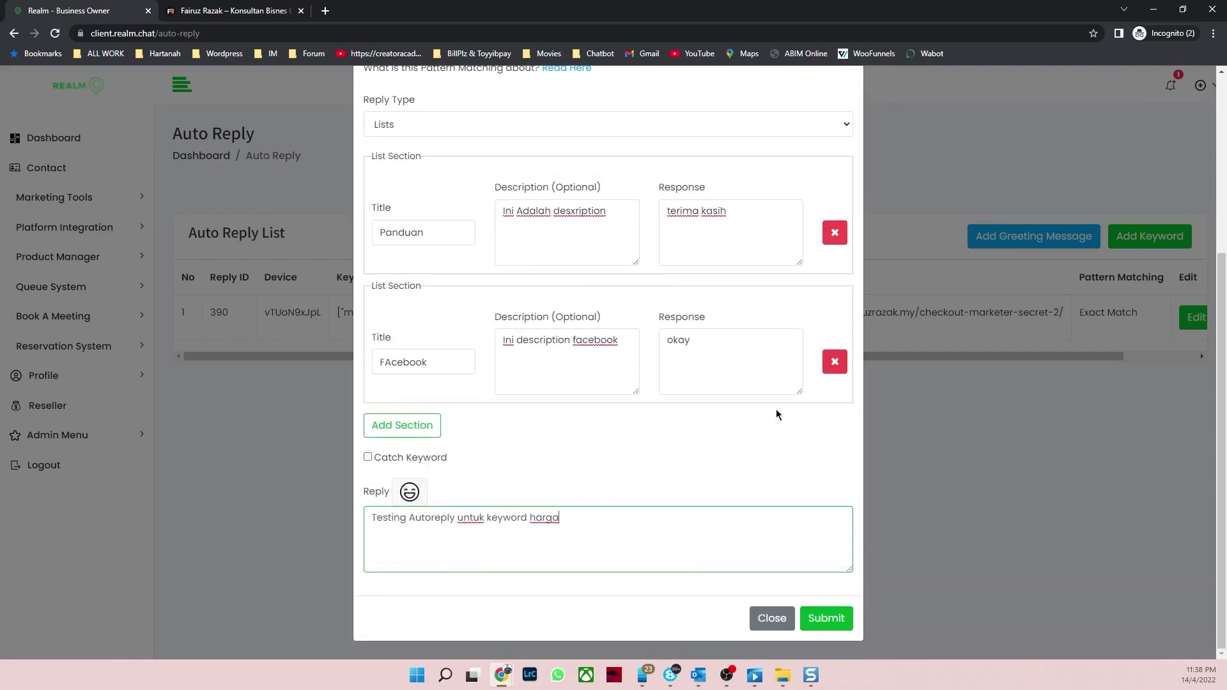
Step: Save the harga auto-reply as entry 411, then bring the phone mirror up full screen
left_click(827, 619)
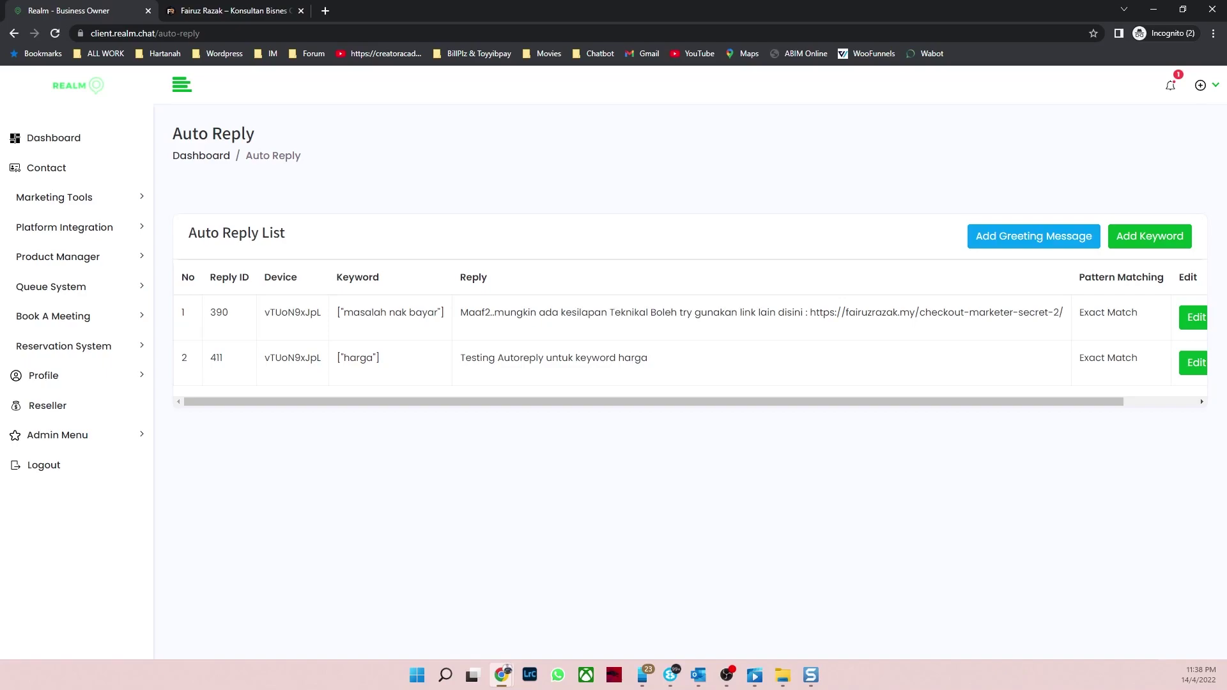
key("alt+Tab")
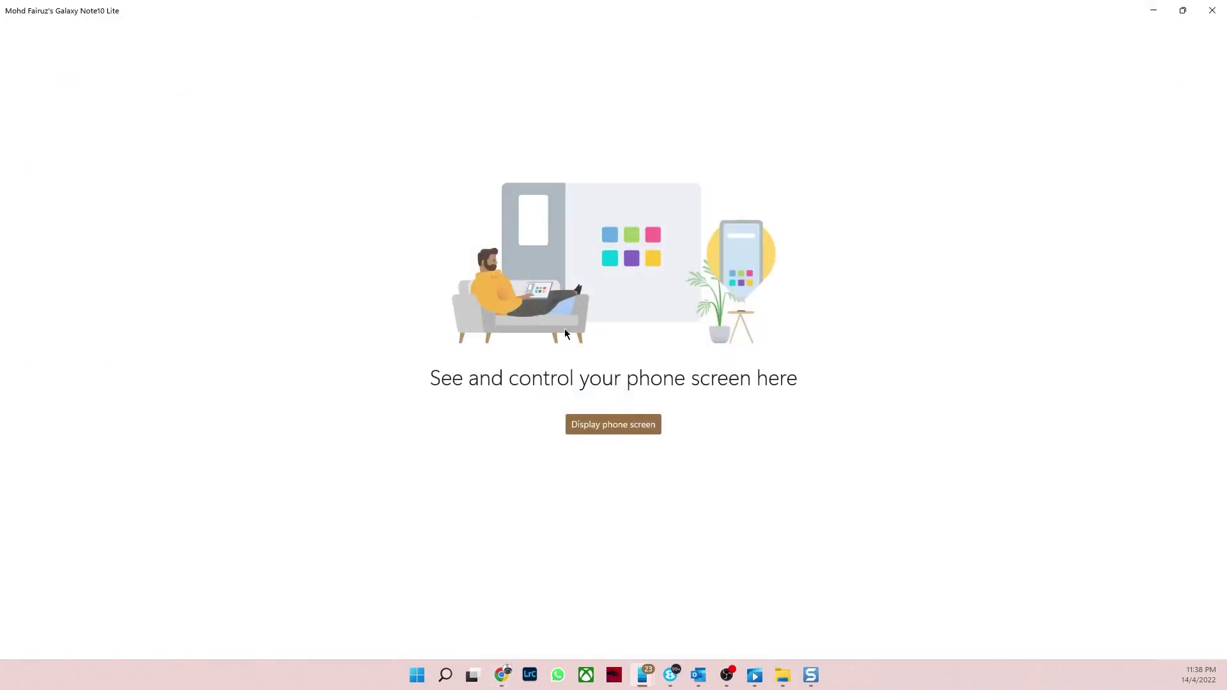
left_click(1155, 10)
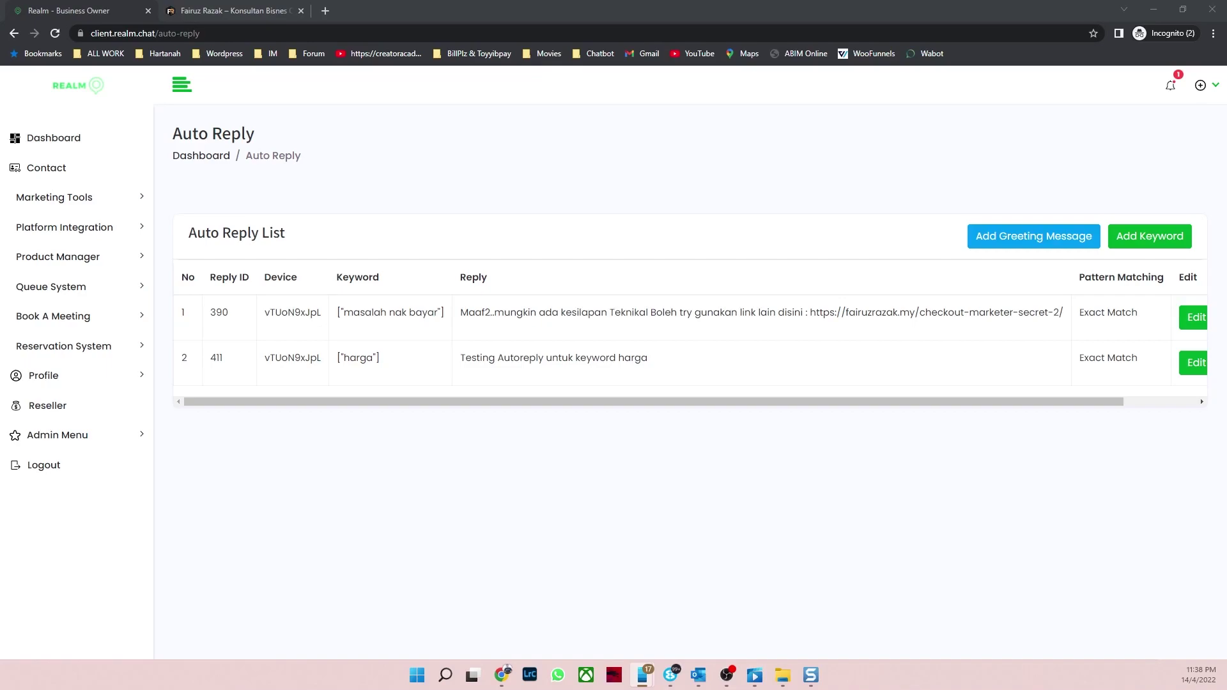
left_click(793, 142)
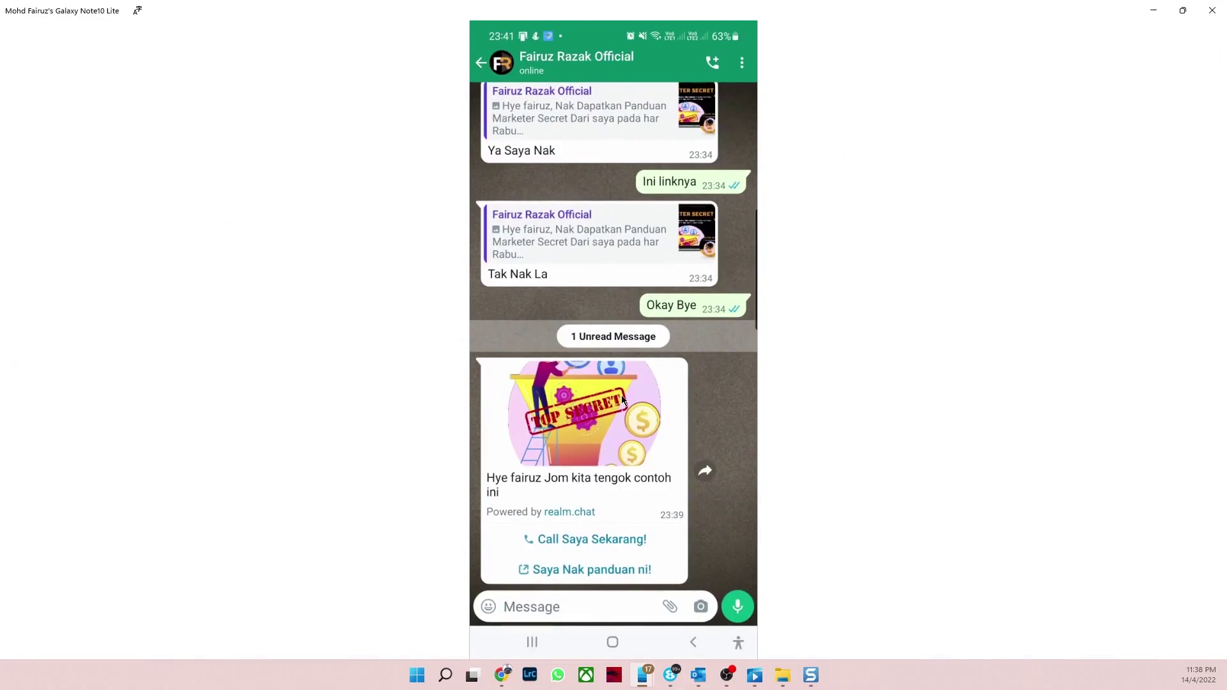
Step: Test the message's Call Saya Sekarang! button, then follow Saya Nak panduan ni! to the marketer-secret page
left_click(590, 544)
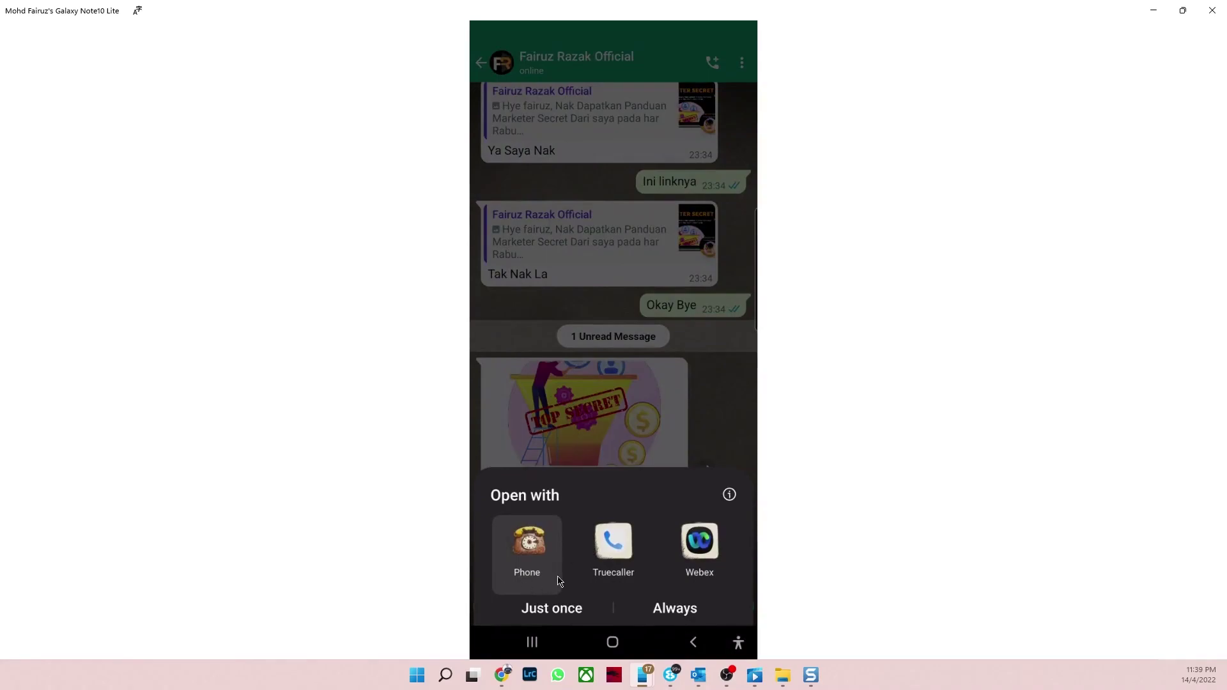
left_click(719, 432)
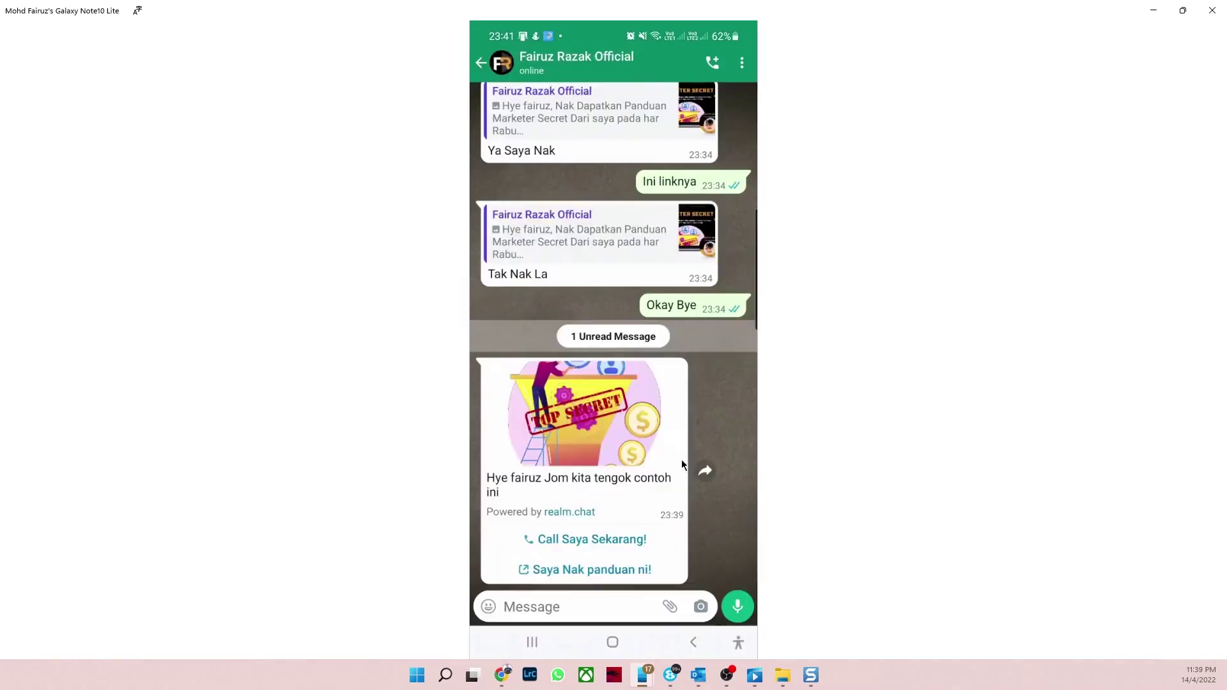
left_click(593, 574)
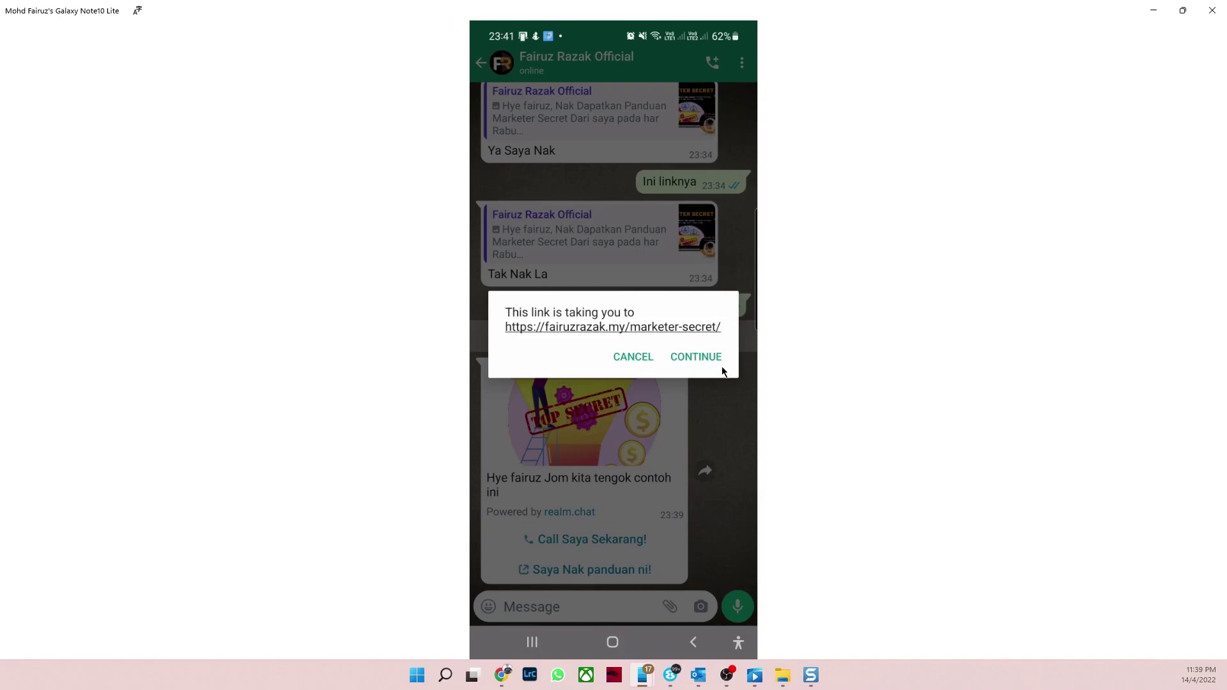
left_click(695, 356)
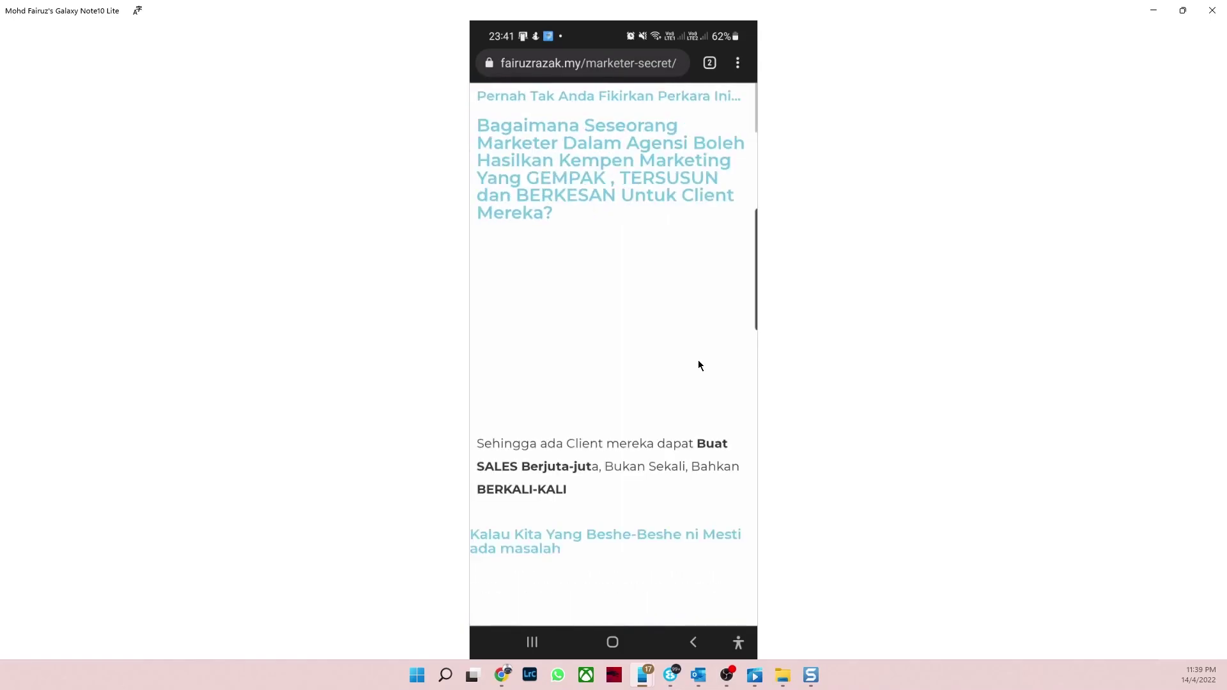
scroll(668, 353, "down", 3)
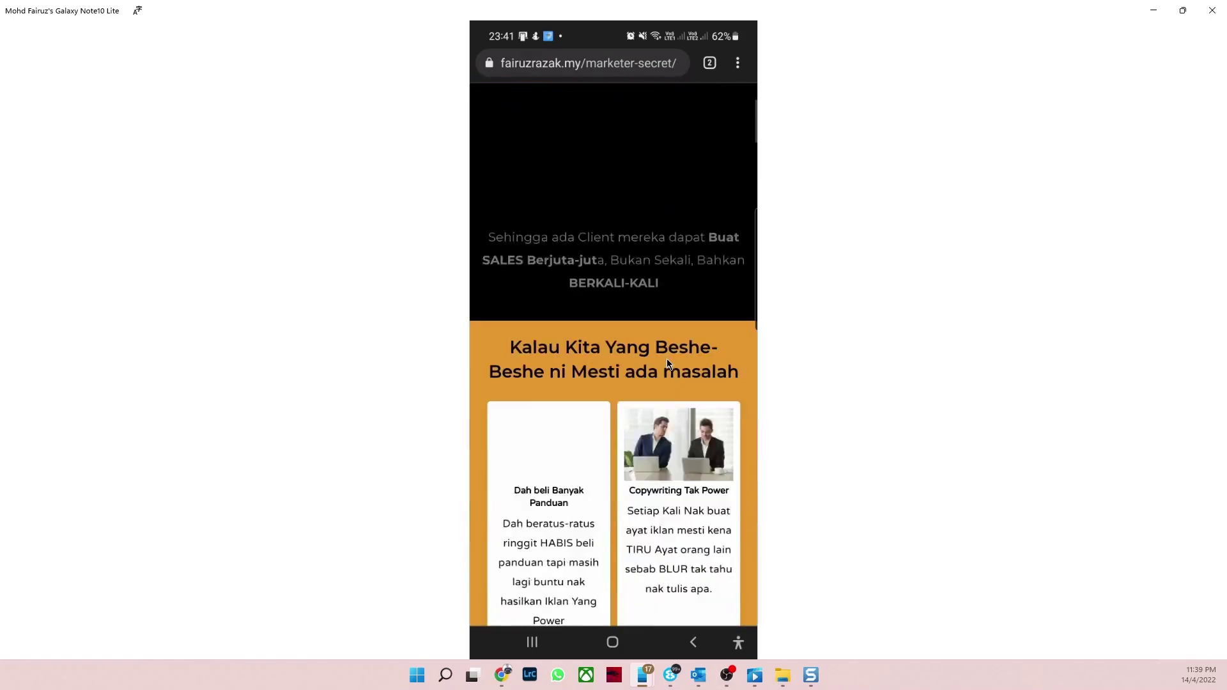
scroll(654, 435, "up", 3)
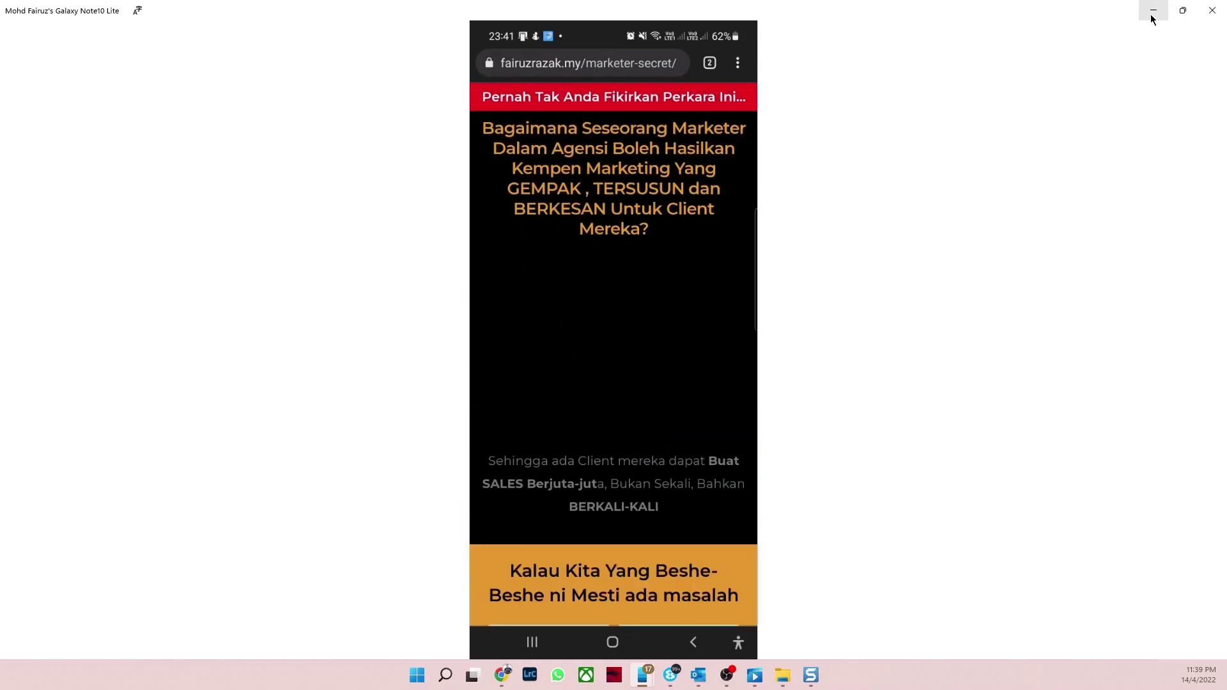
left_click(1153, 18)
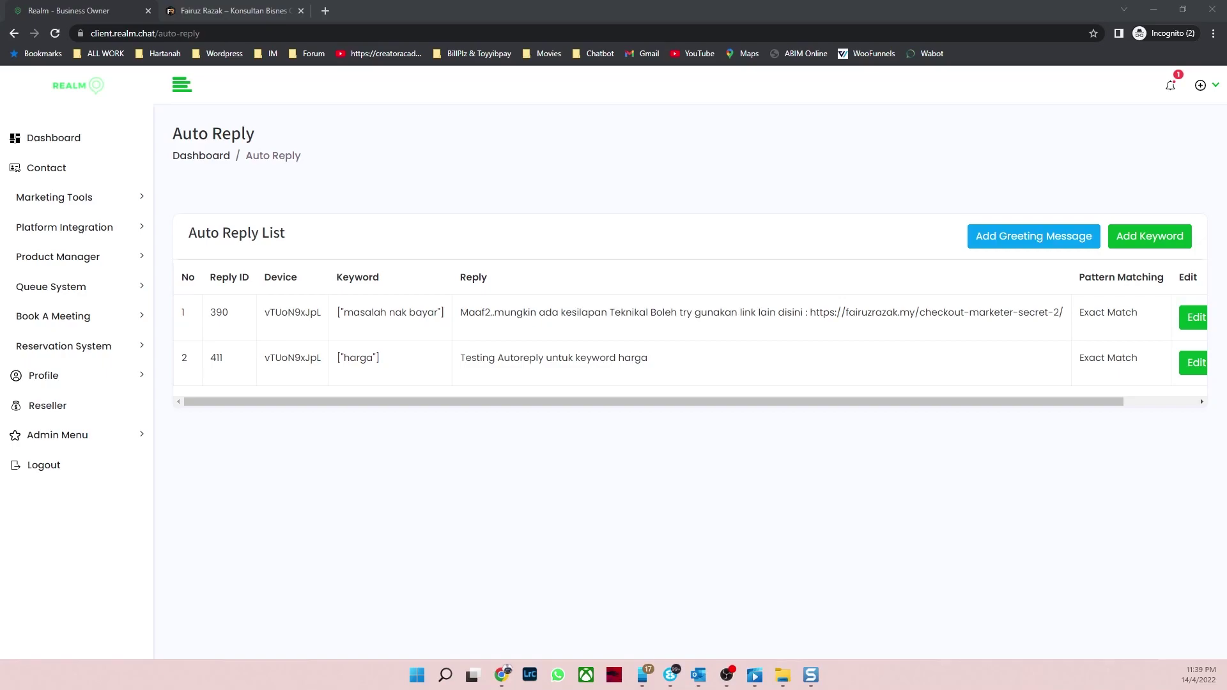
Step: Show the phone screen and send 'harga' in the WhatsApp chat
key("alt+Tab")
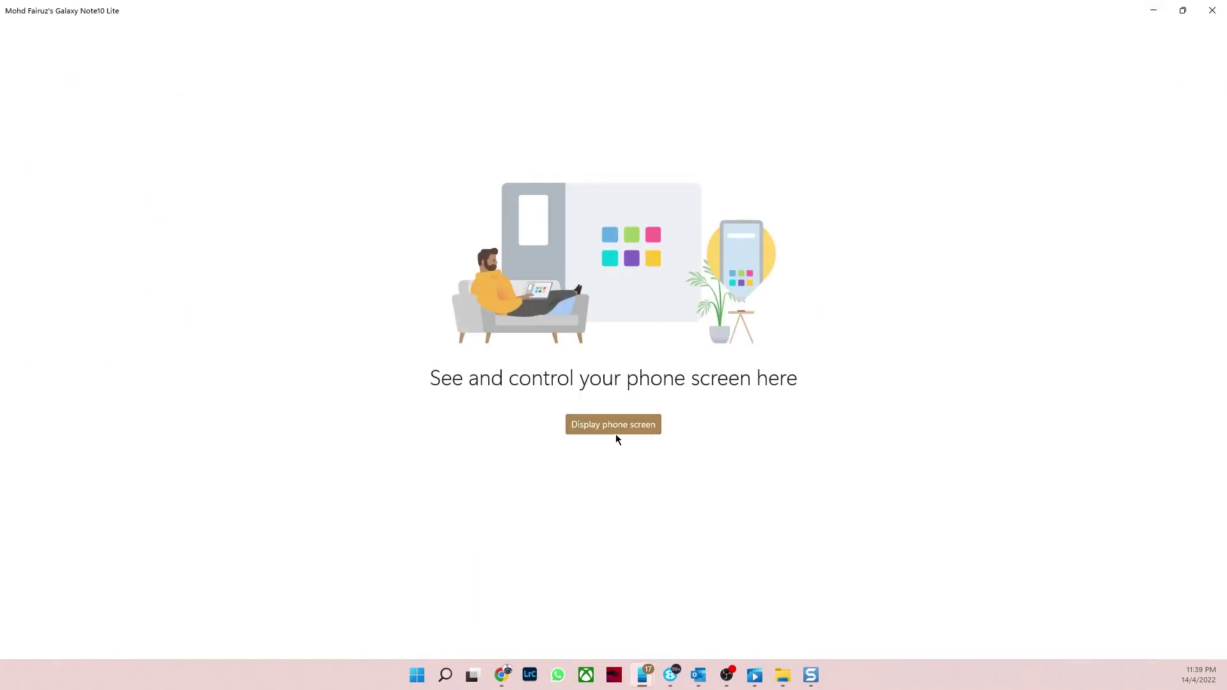
left_click(615, 430)
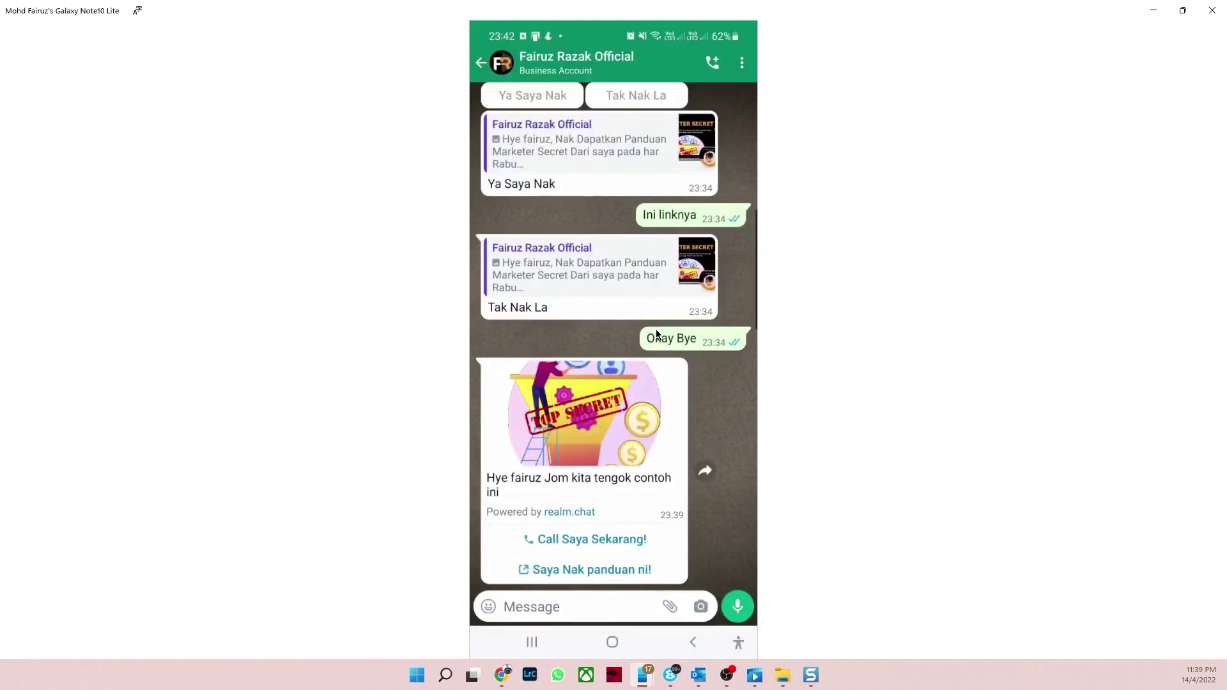
left_click(538, 603)
type("harga")
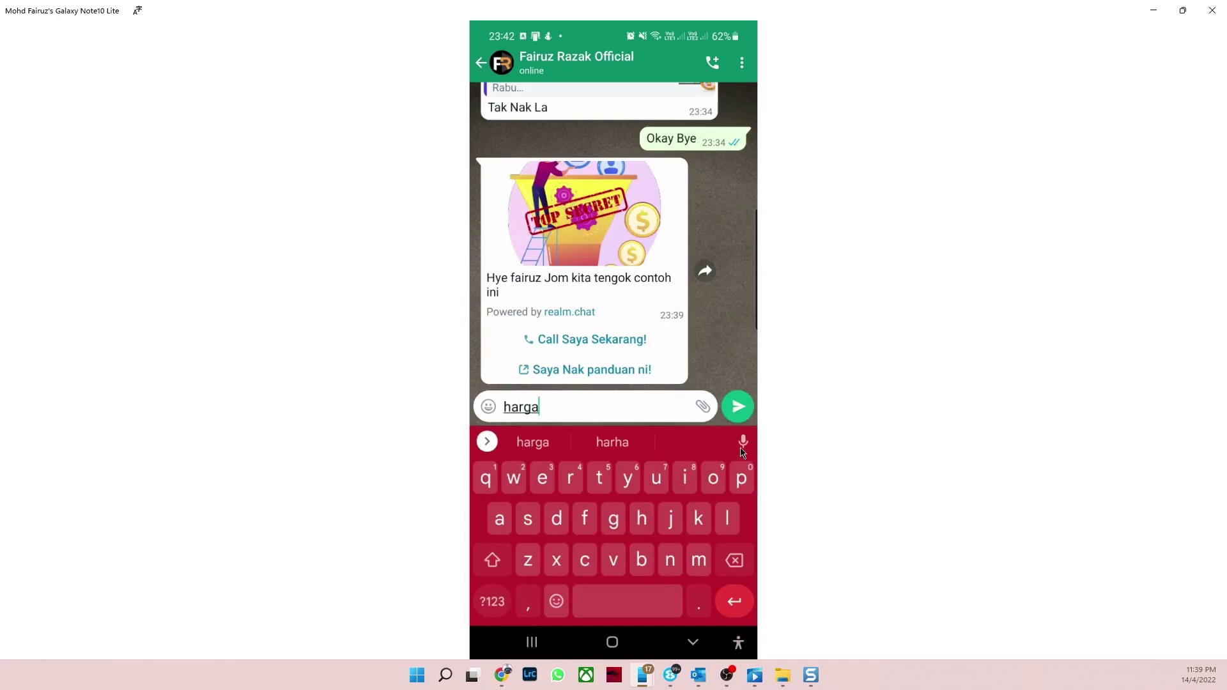
left_click(743, 408)
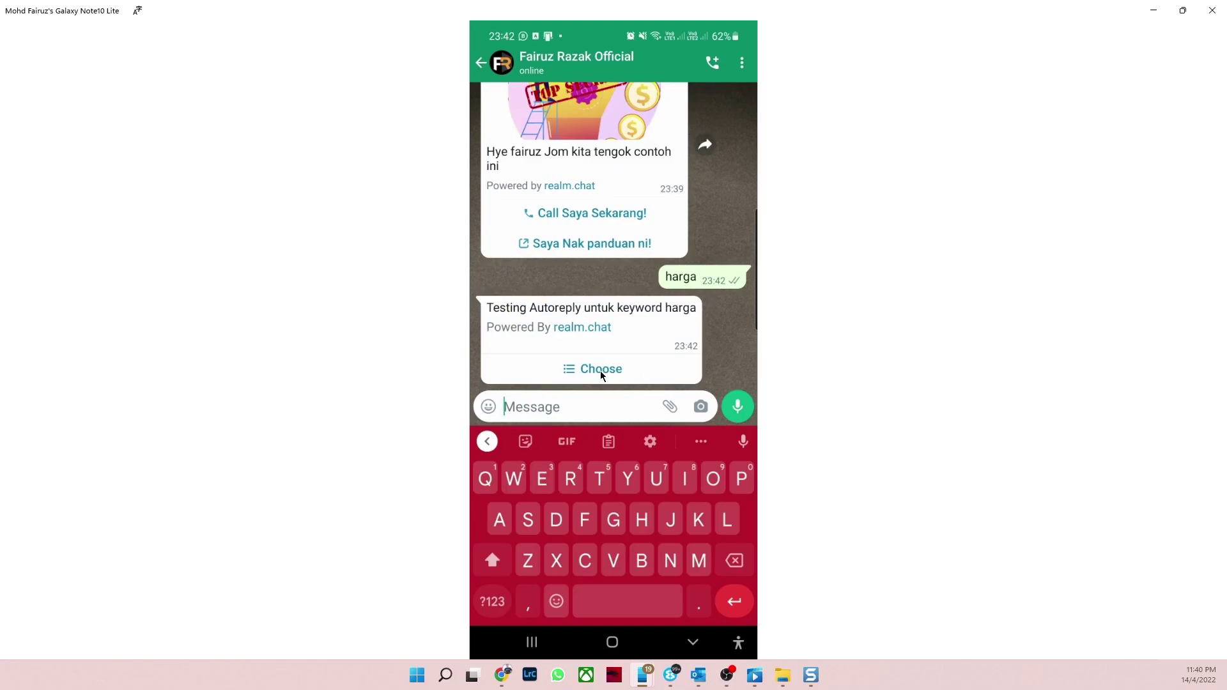
Step: Choose Panduan from the auto-reply's list and send it, receiving the terima kasih response
left_click(601, 371)
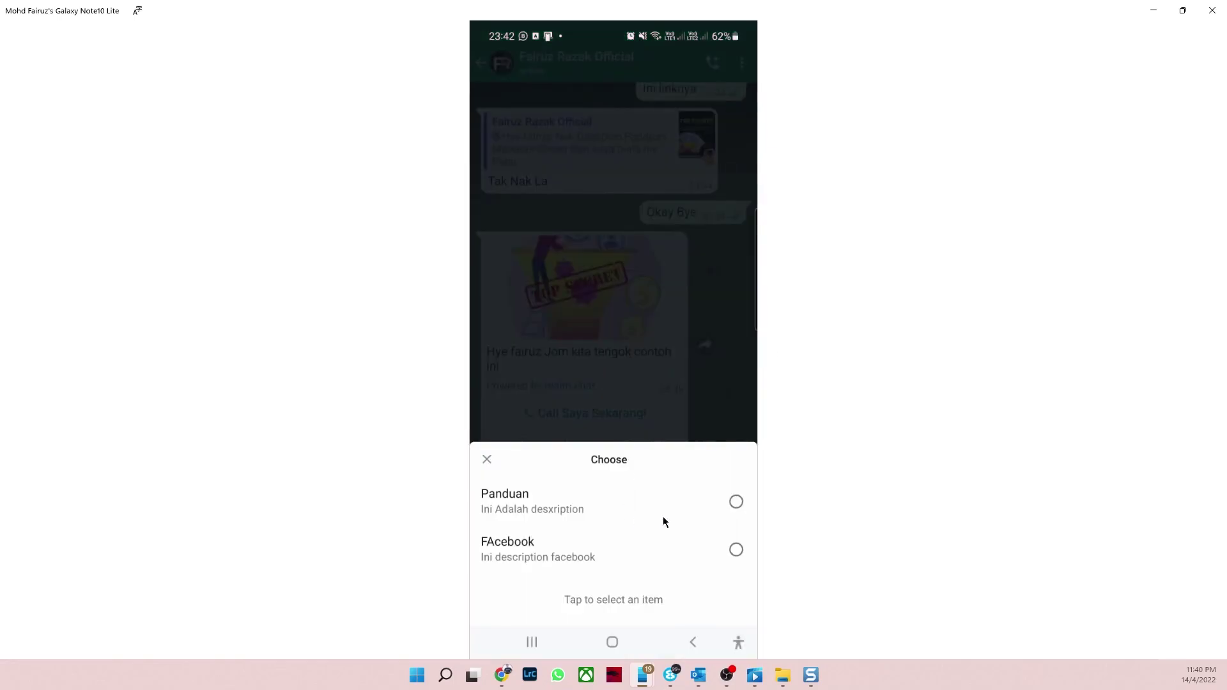
left_click(735, 505)
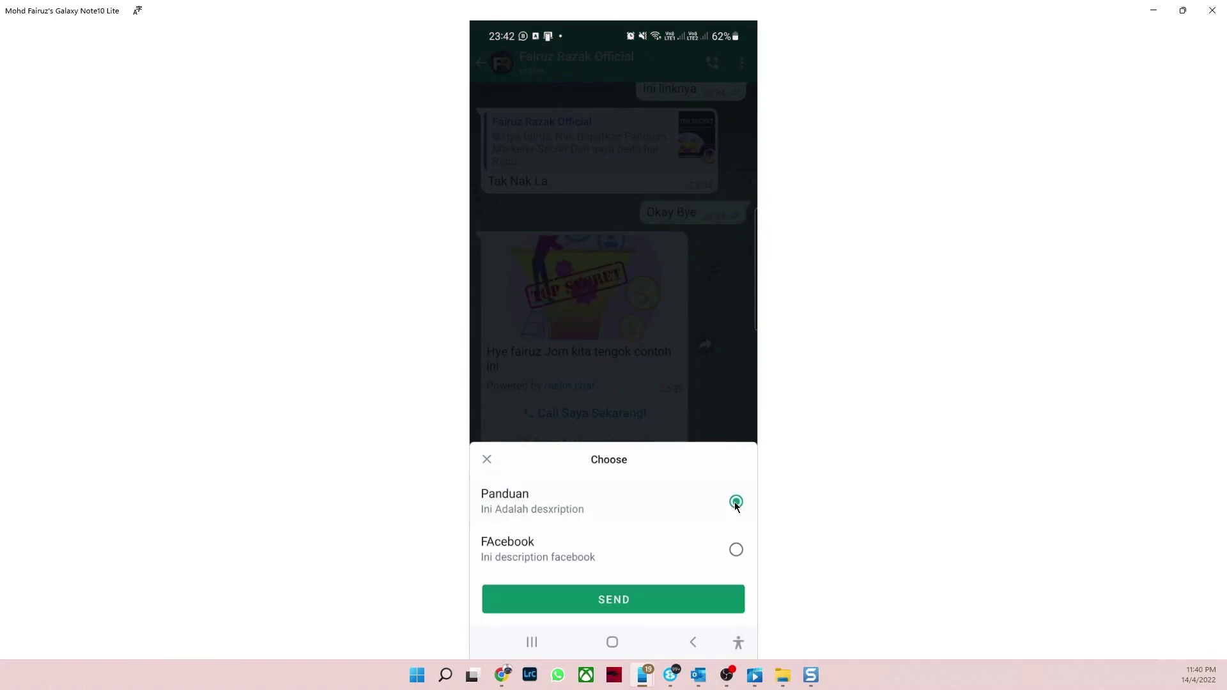
left_click(735, 549)
left_click(737, 500)
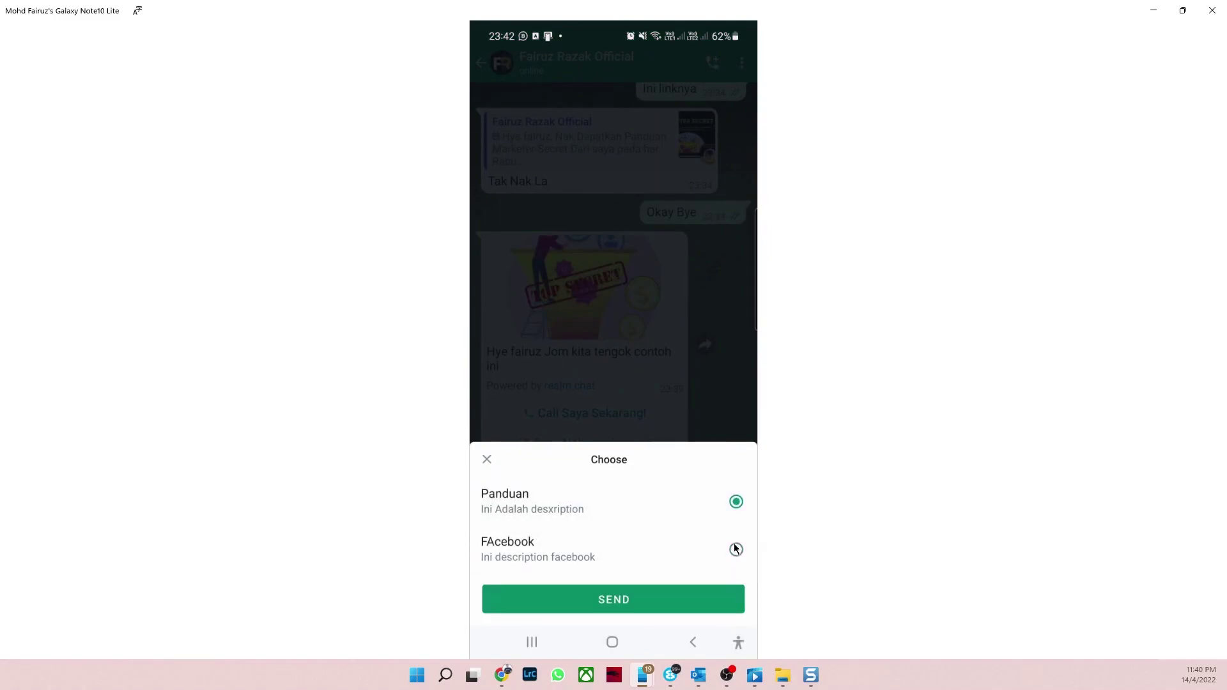
left_click(687, 601)
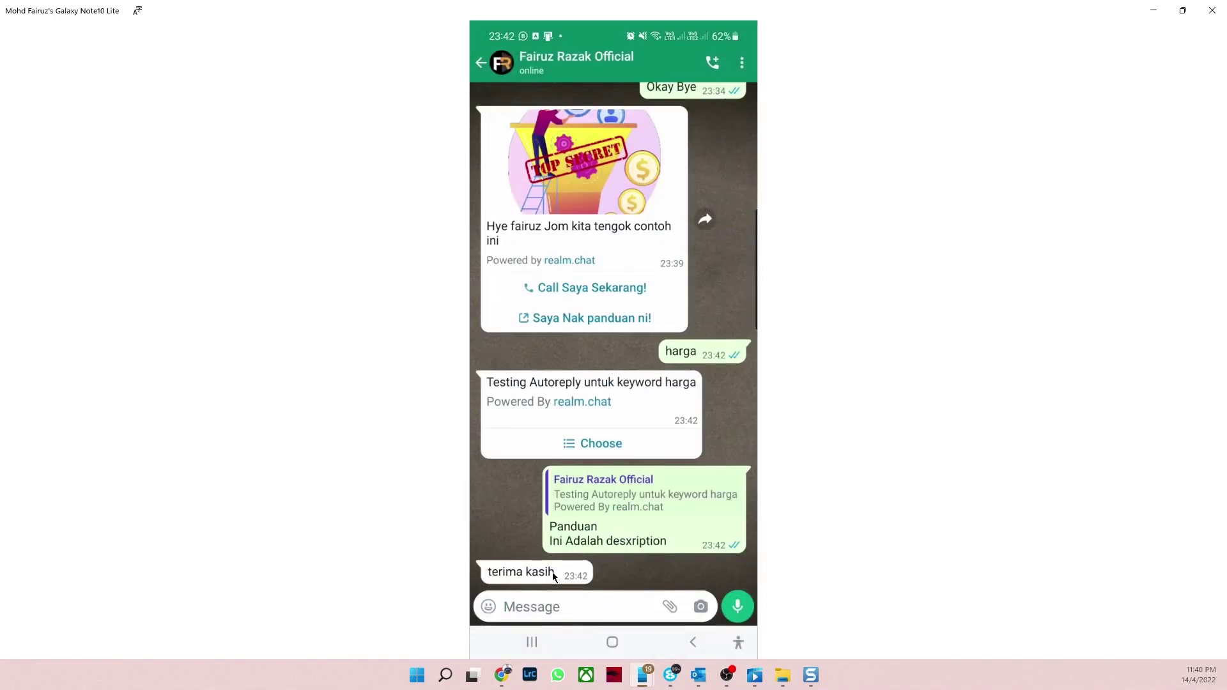
left_click(1153, 11)
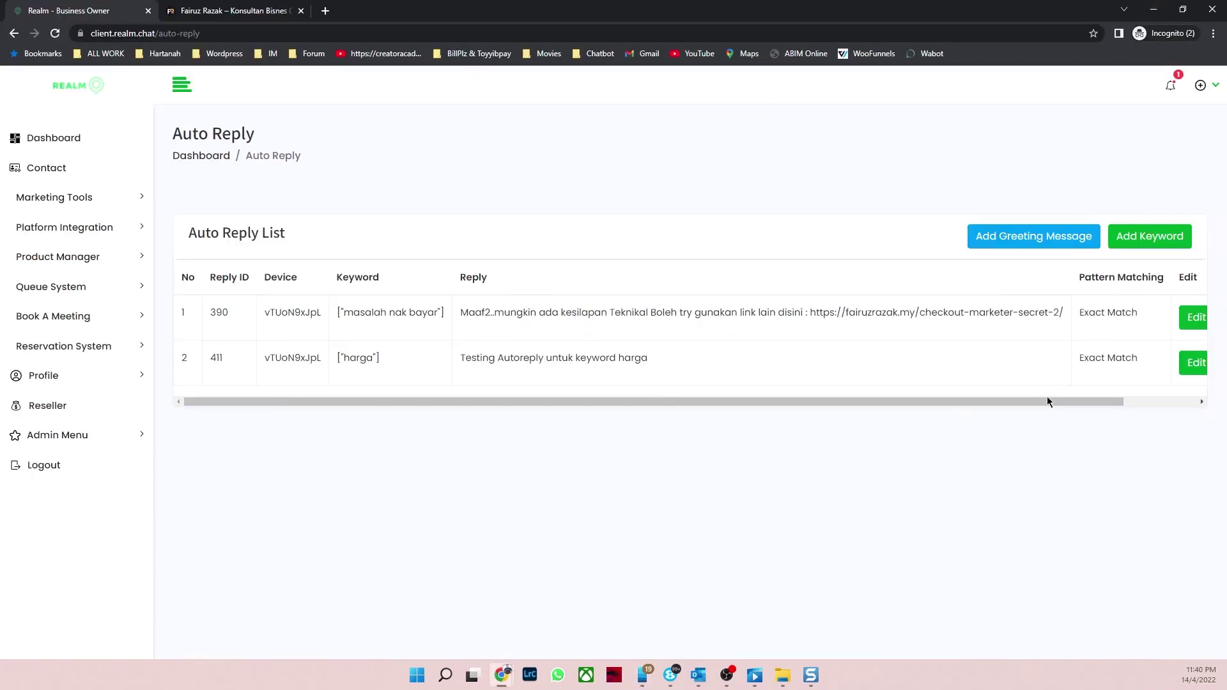
Step: Review the harga auto-reply's Panduan and FAcebook list sections in its edit form, closing it unchanged
left_click_drag(1047, 401, 1113, 402)
left_click(1116, 365)
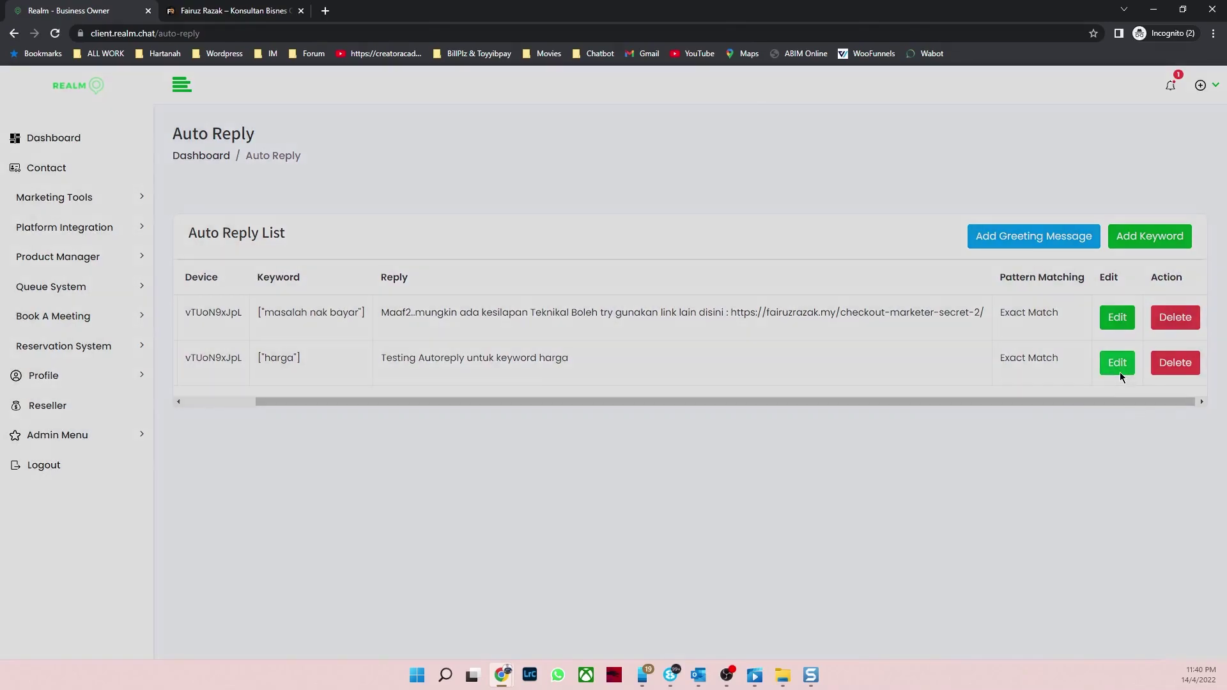
scroll(724, 344, "down", 4)
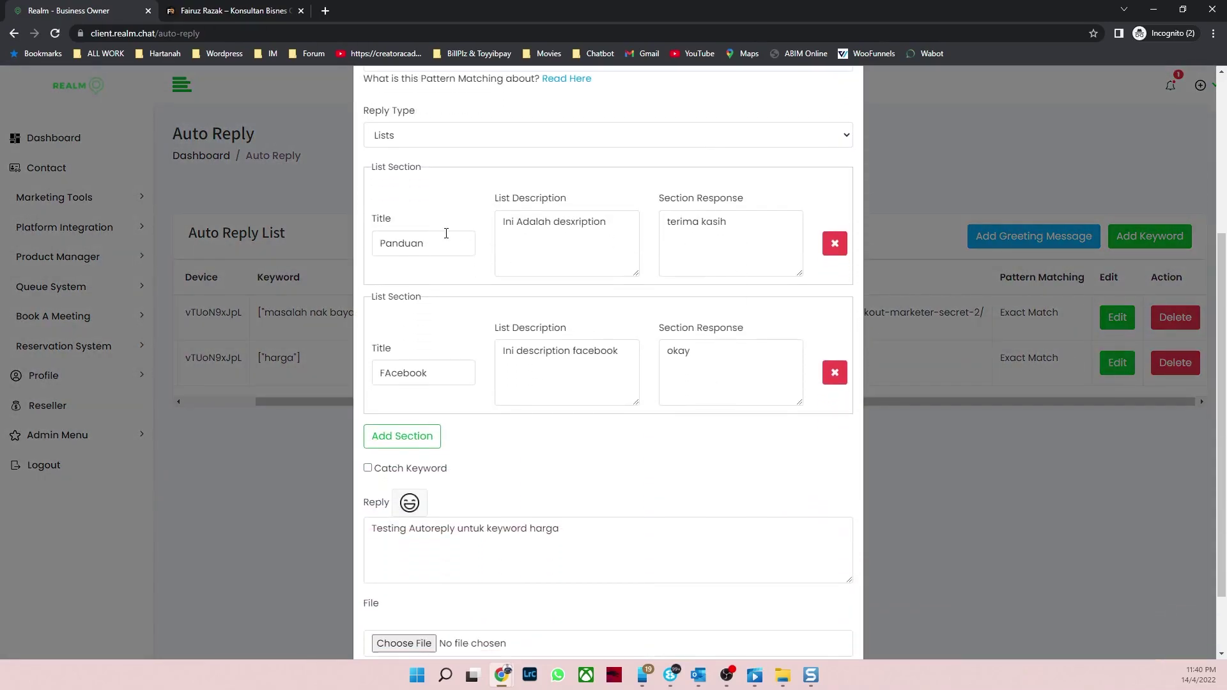
scroll(434, 486, "up", 4)
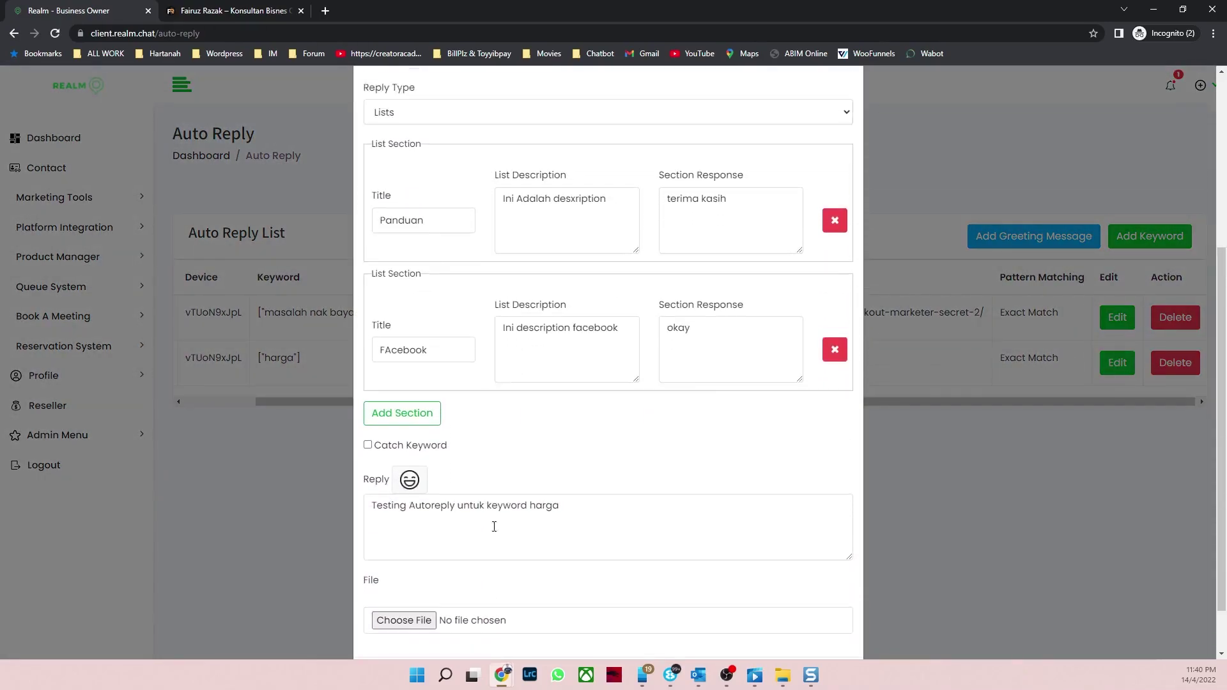
left_click(848, 102)
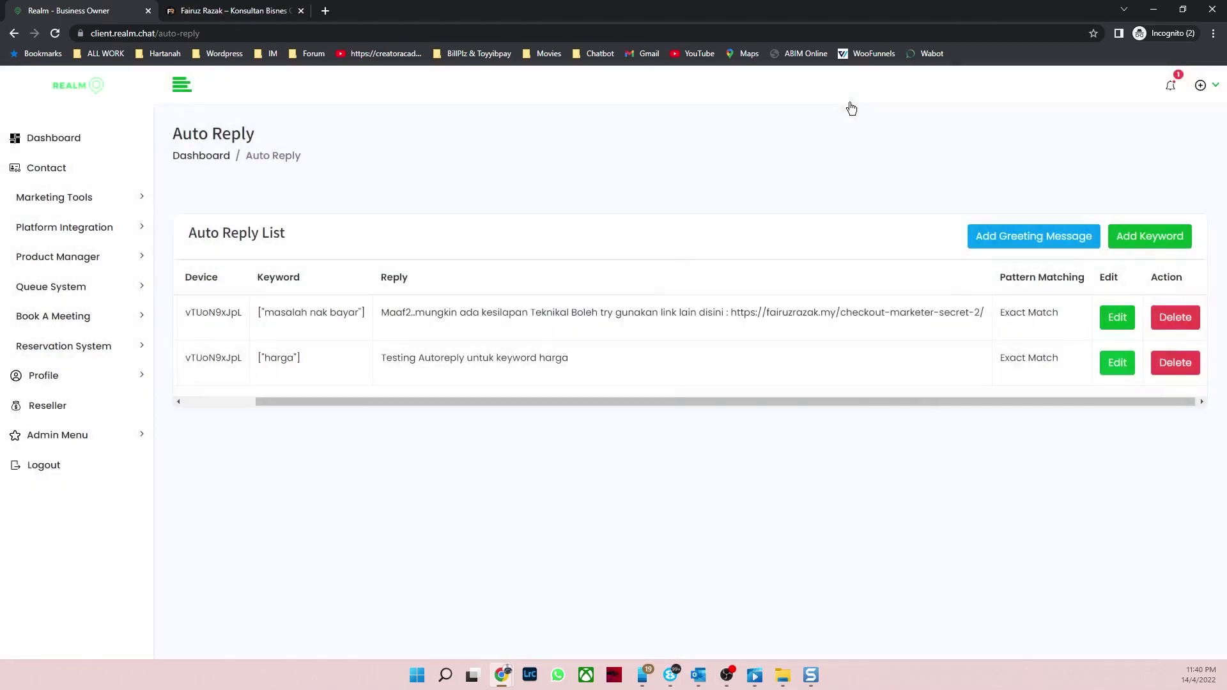
left_click(107, 199)
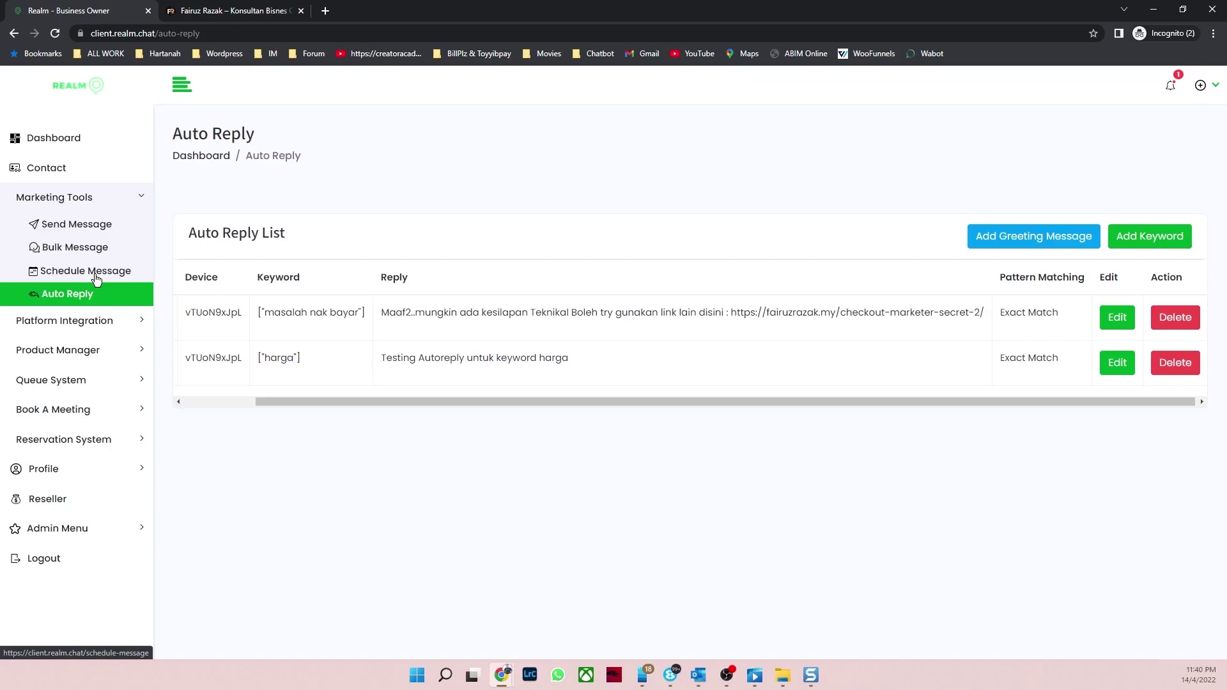
key("alt+Tab")
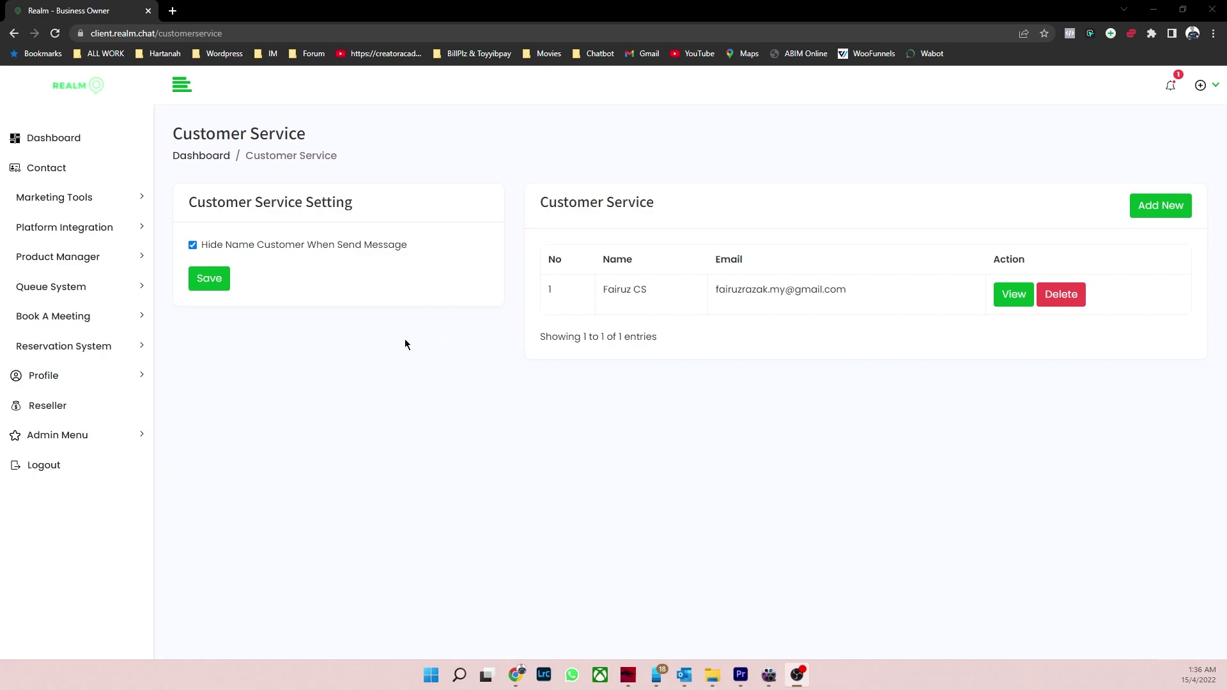
Step: Open Admin Menu > Customer Service, glance at Add New, return, and collapse the sidebar to icons
left_click(81, 151)
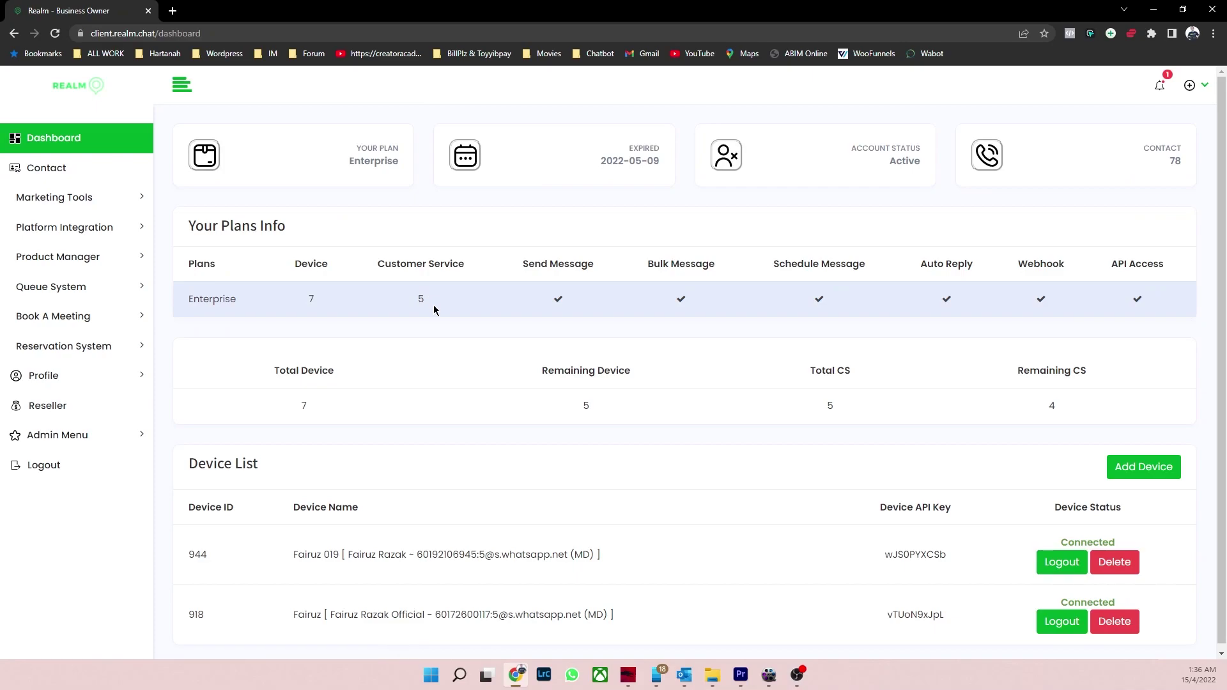
scroll(430, 321, "down", 1)
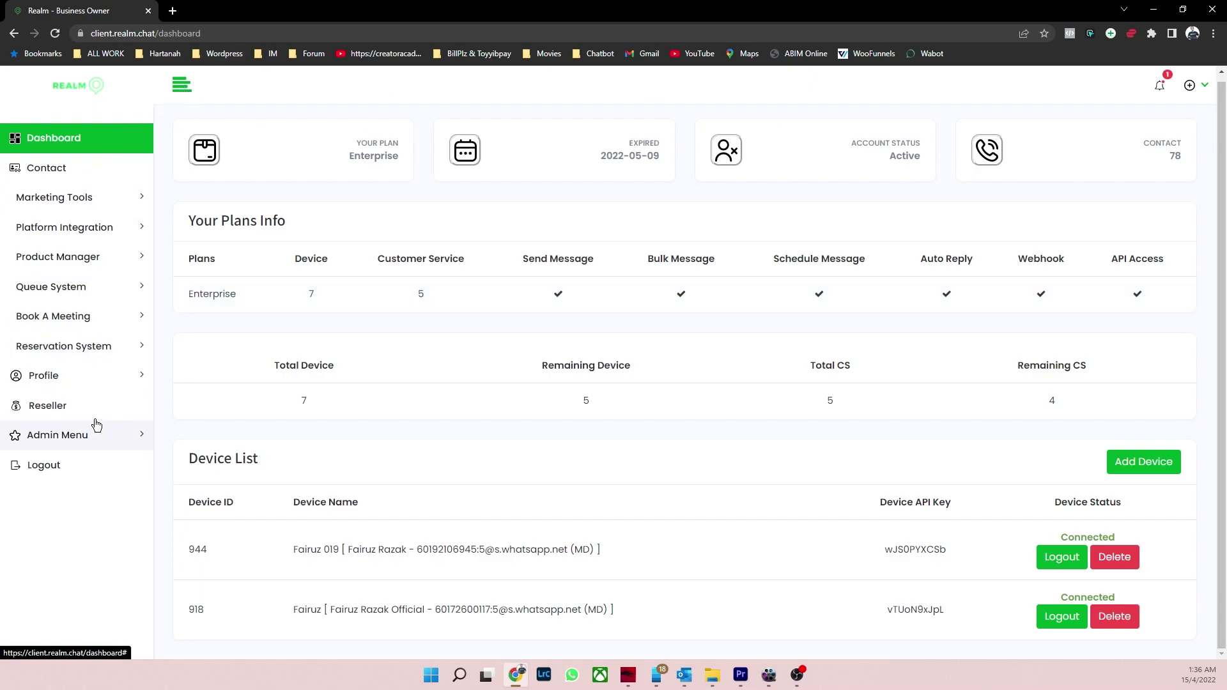
left_click(129, 445)
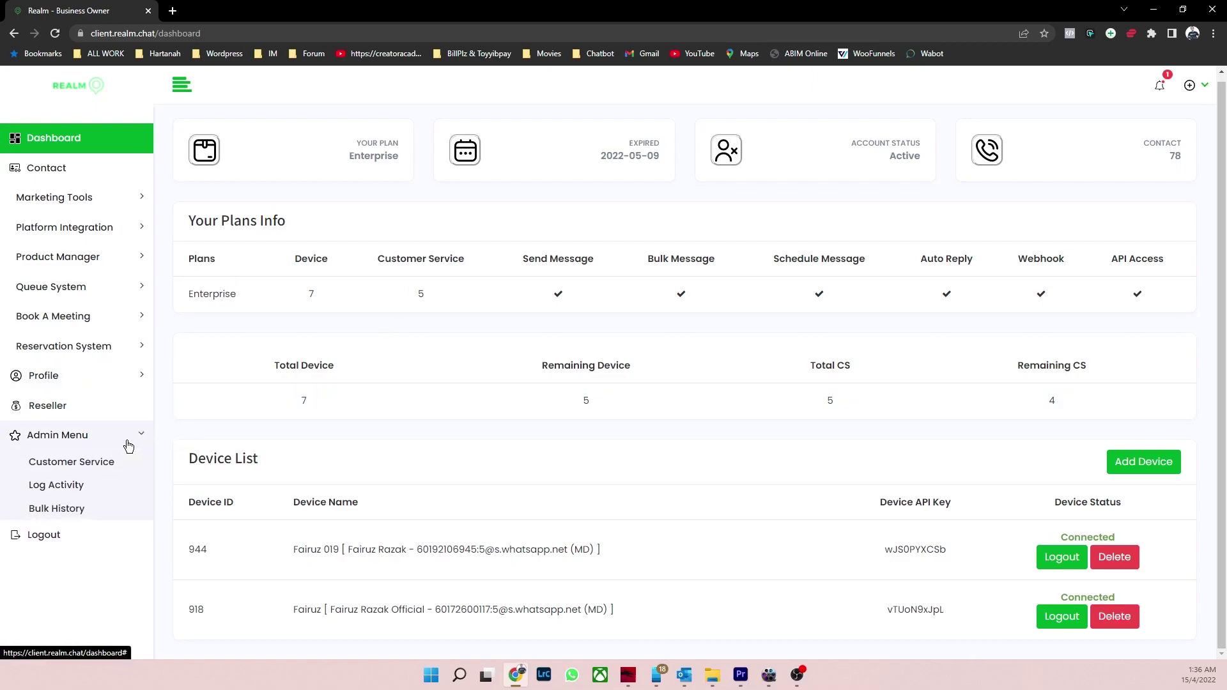
left_click(95, 464)
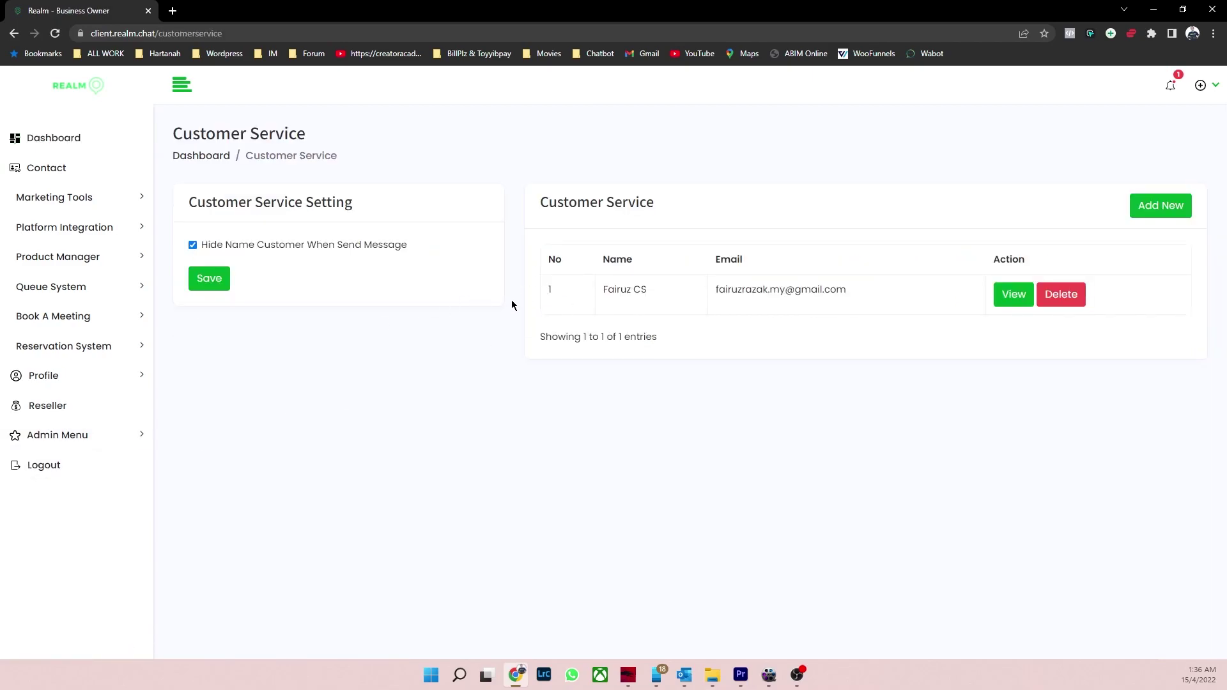
left_click(1153, 209)
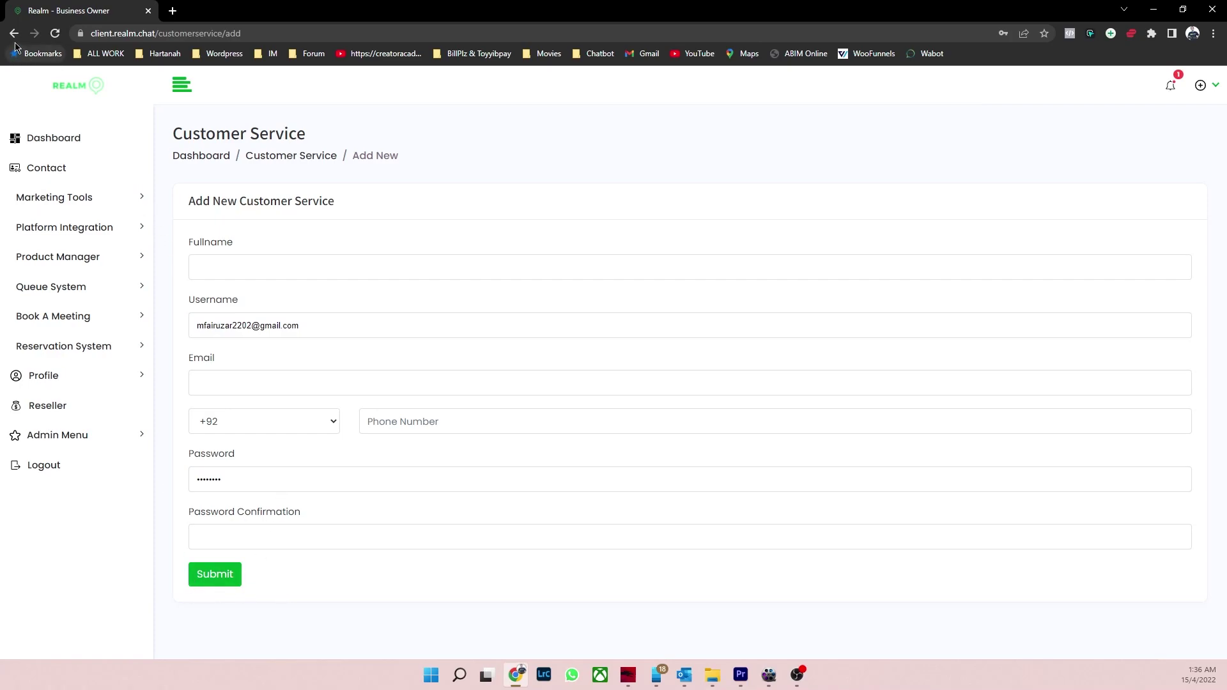
left_click(89, 437)
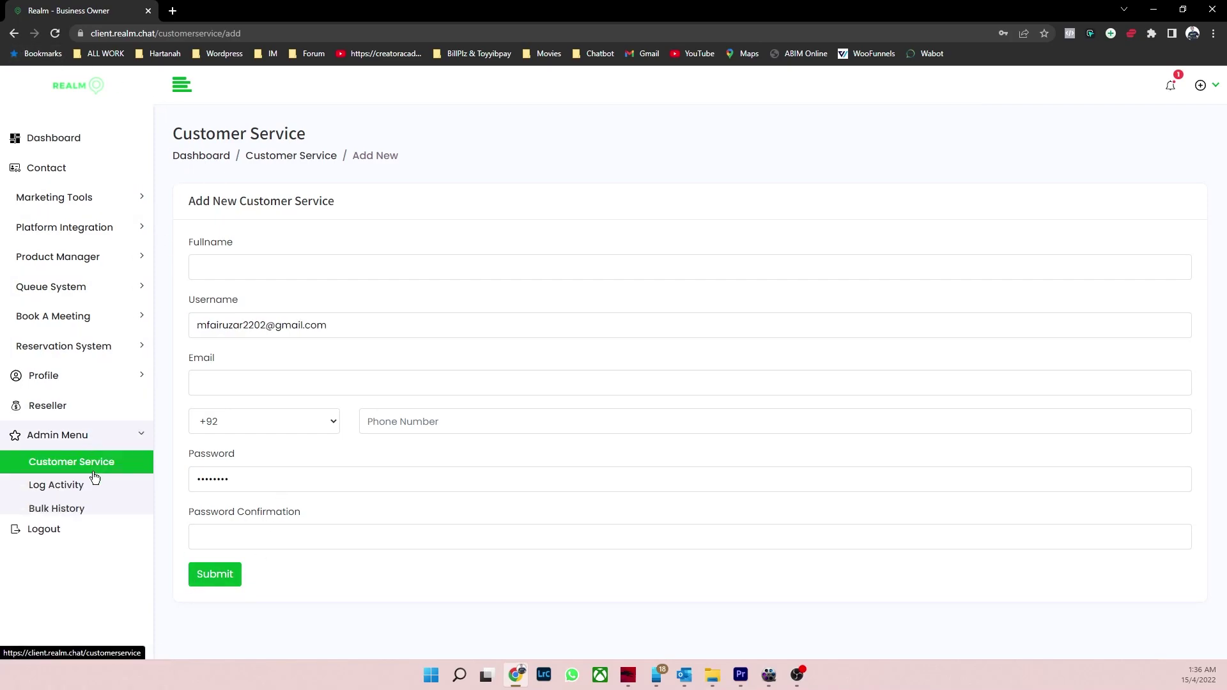
left_click(109, 469)
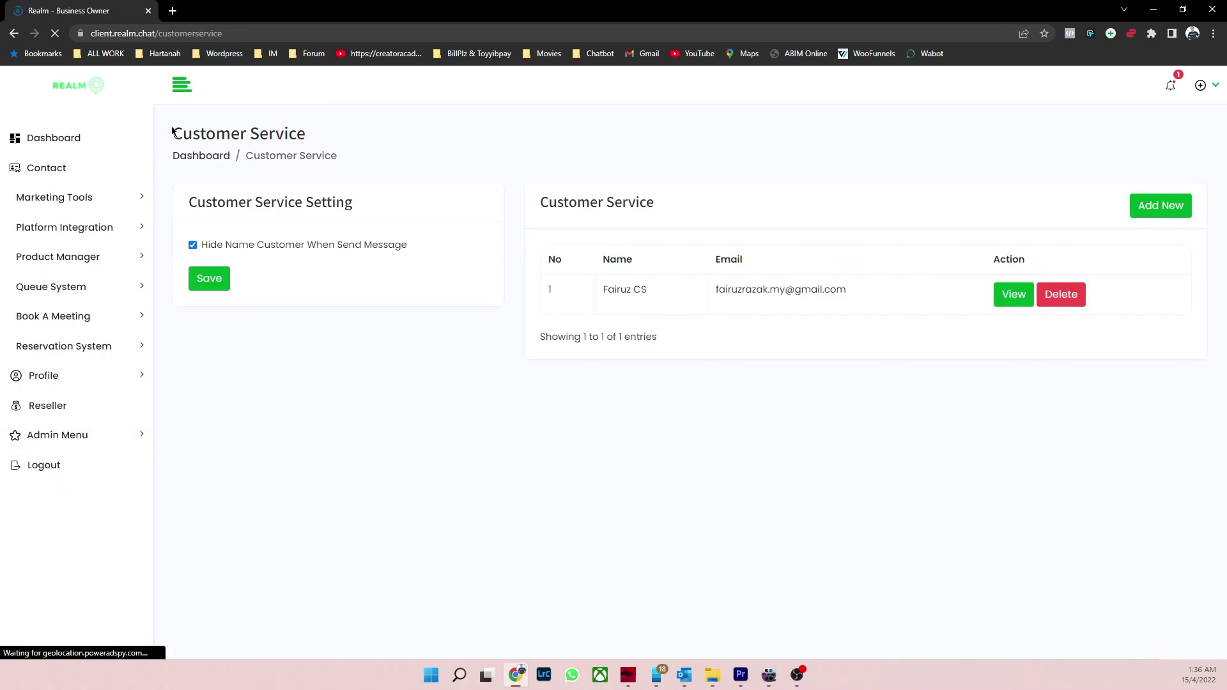
left_click(176, 92)
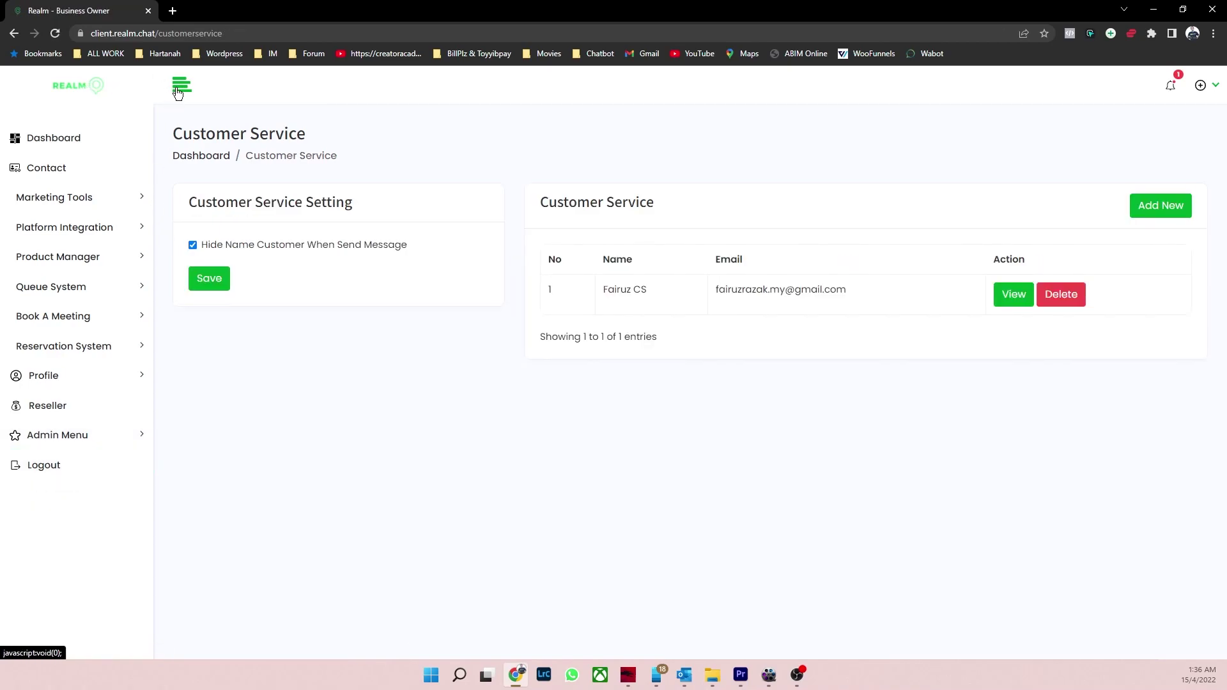
left_click(1204, 85)
Step: Log out of the business owner account and reach realm.chat's Customer Service sign-in page
left_click(1135, 235)
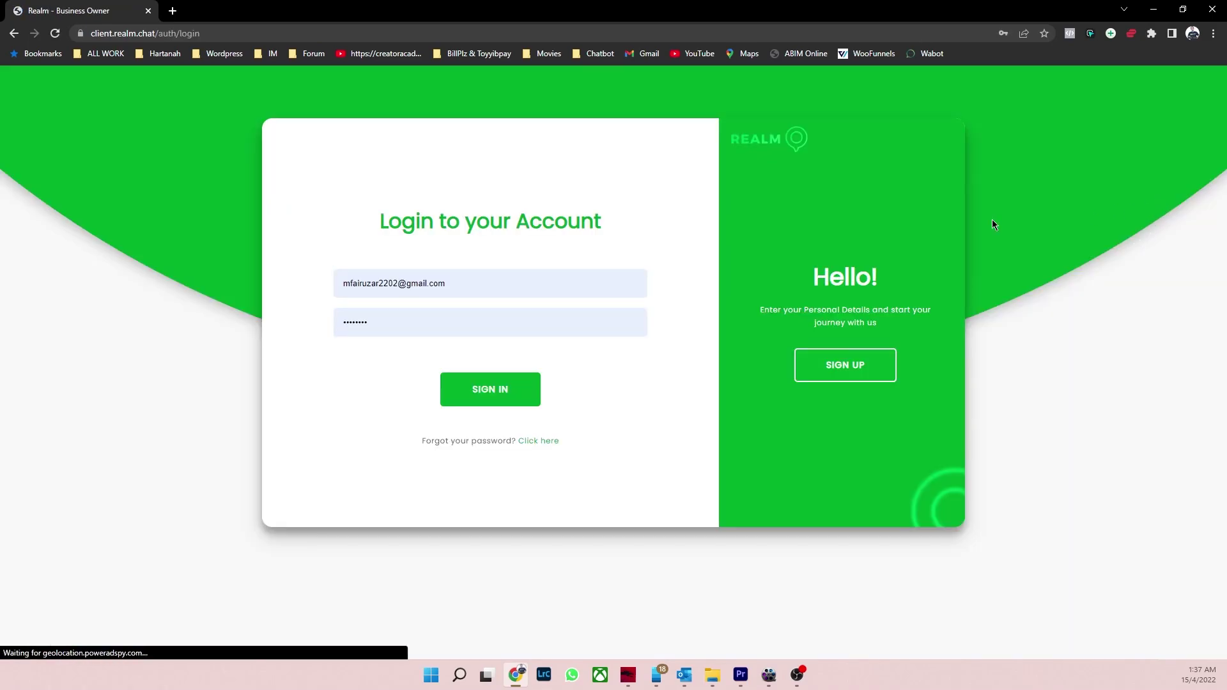
left_click(209, 33)
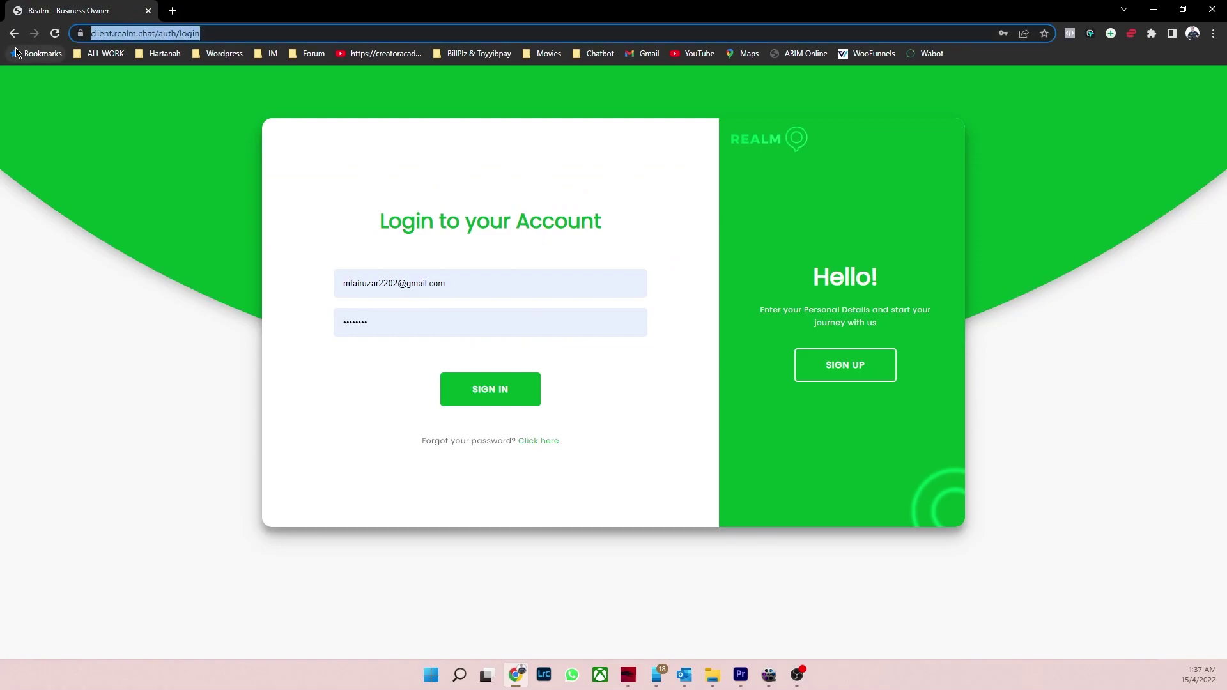
type("realm")
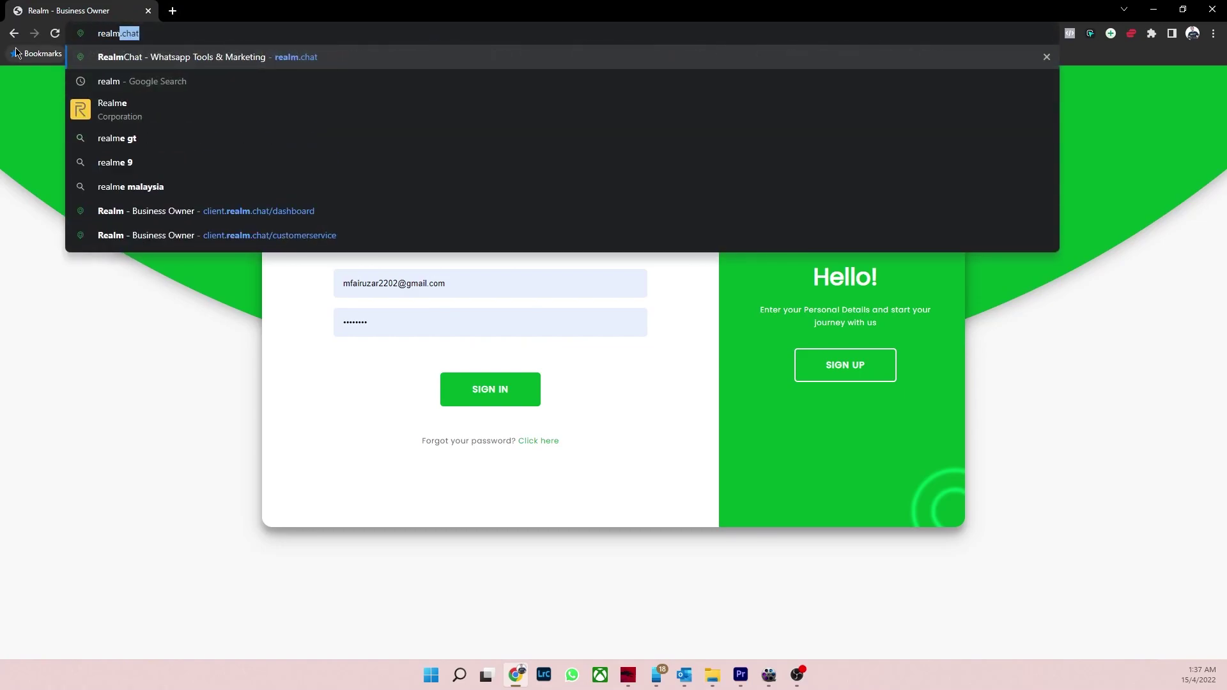
key("Return")
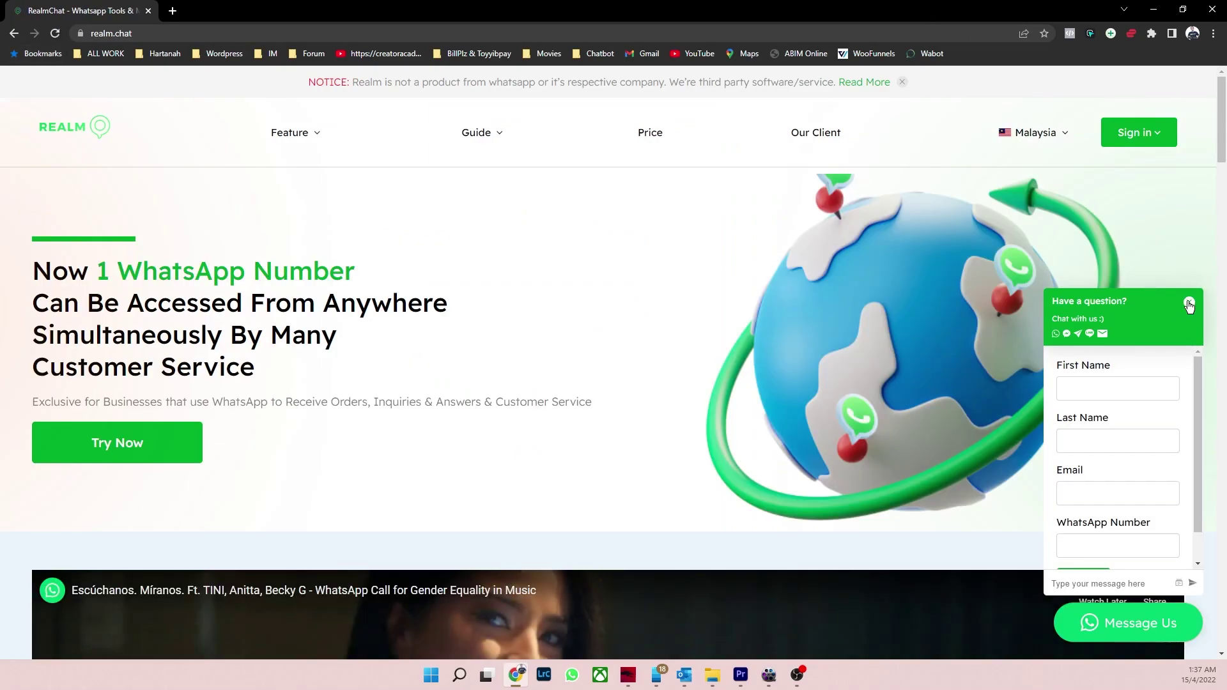
left_click(1188, 302)
left_click(1158, 141)
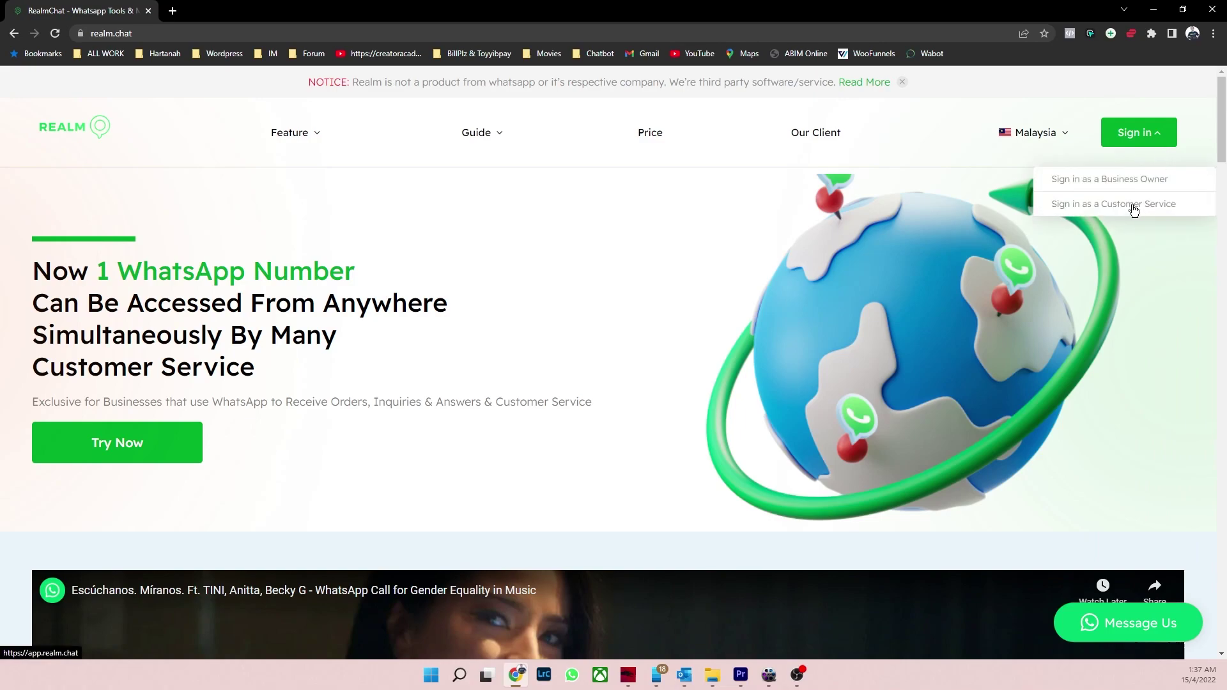
left_click(1133, 205)
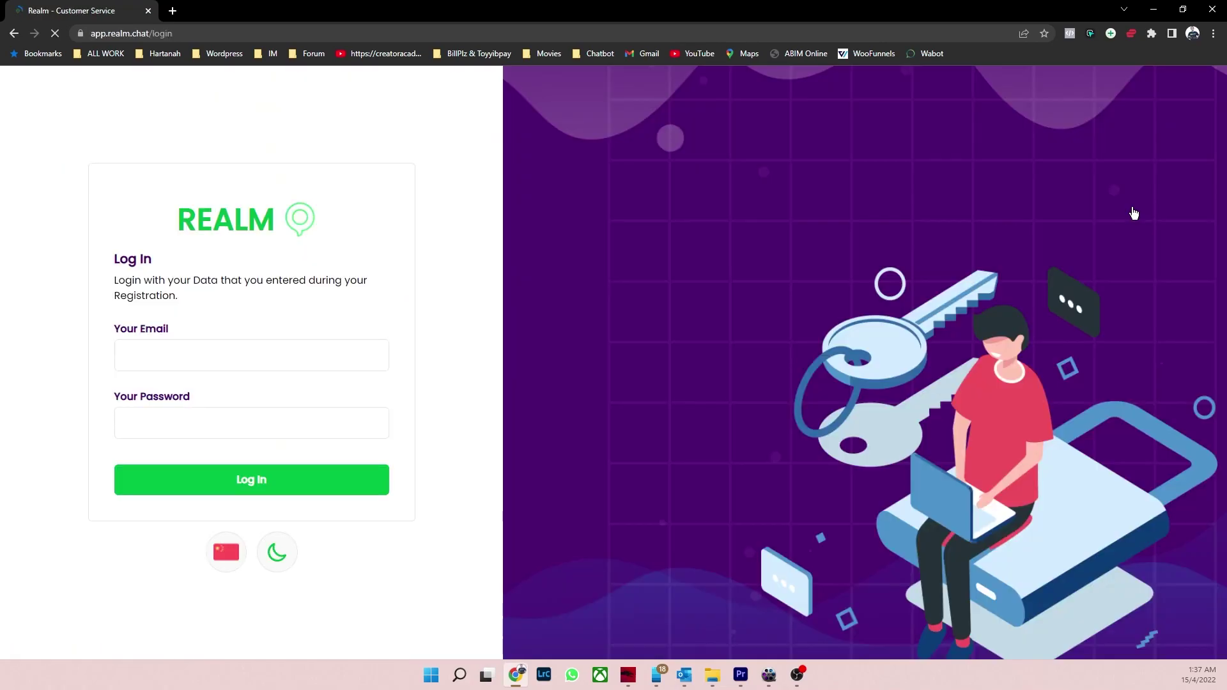
Step: Enter the agent's email address and password and log in to the customer service inbox
left_click(205, 356)
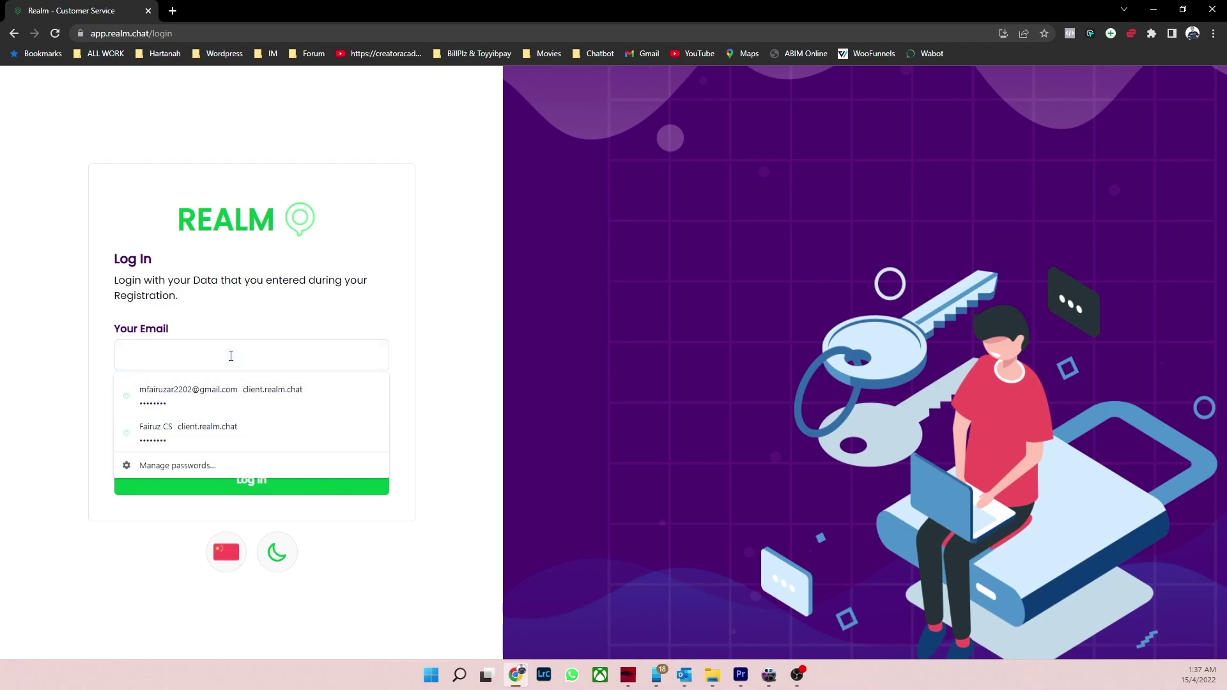
type("faa")
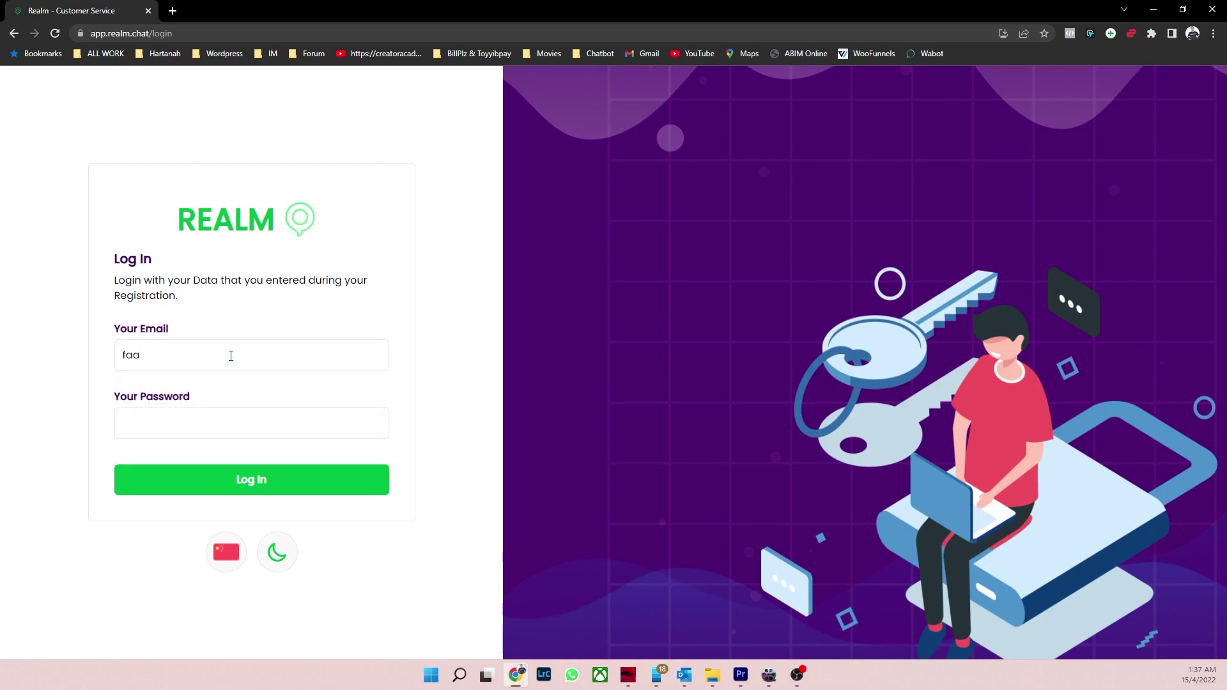
key("BackSpace")
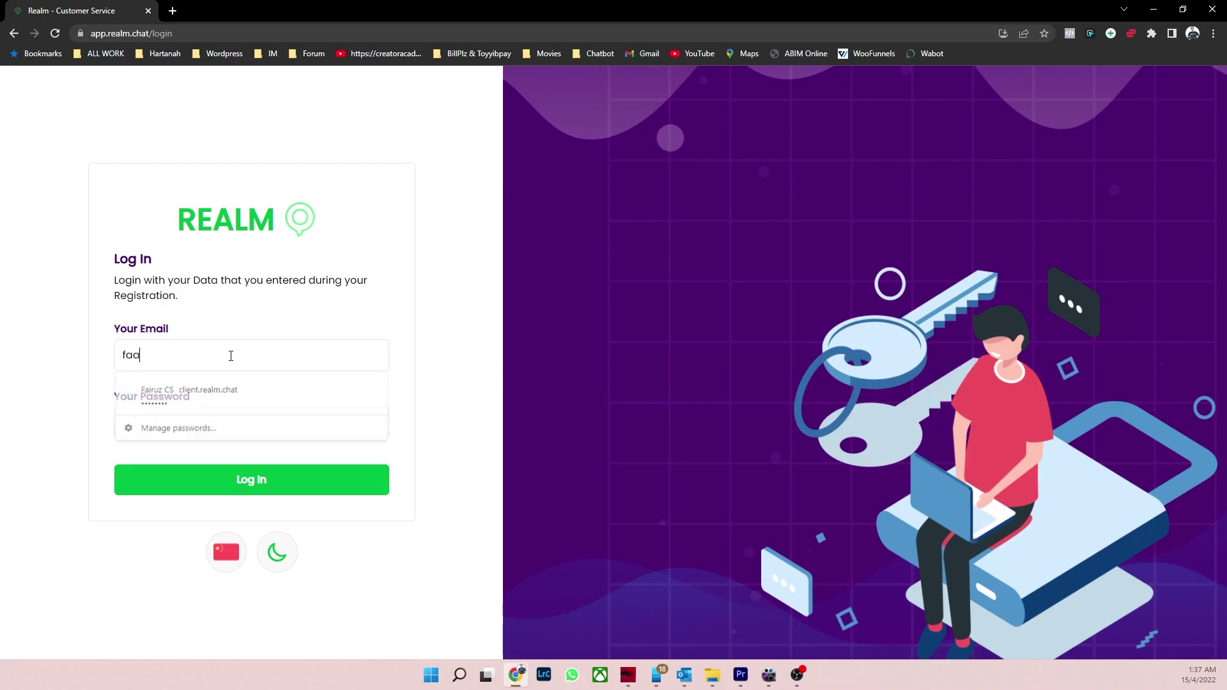
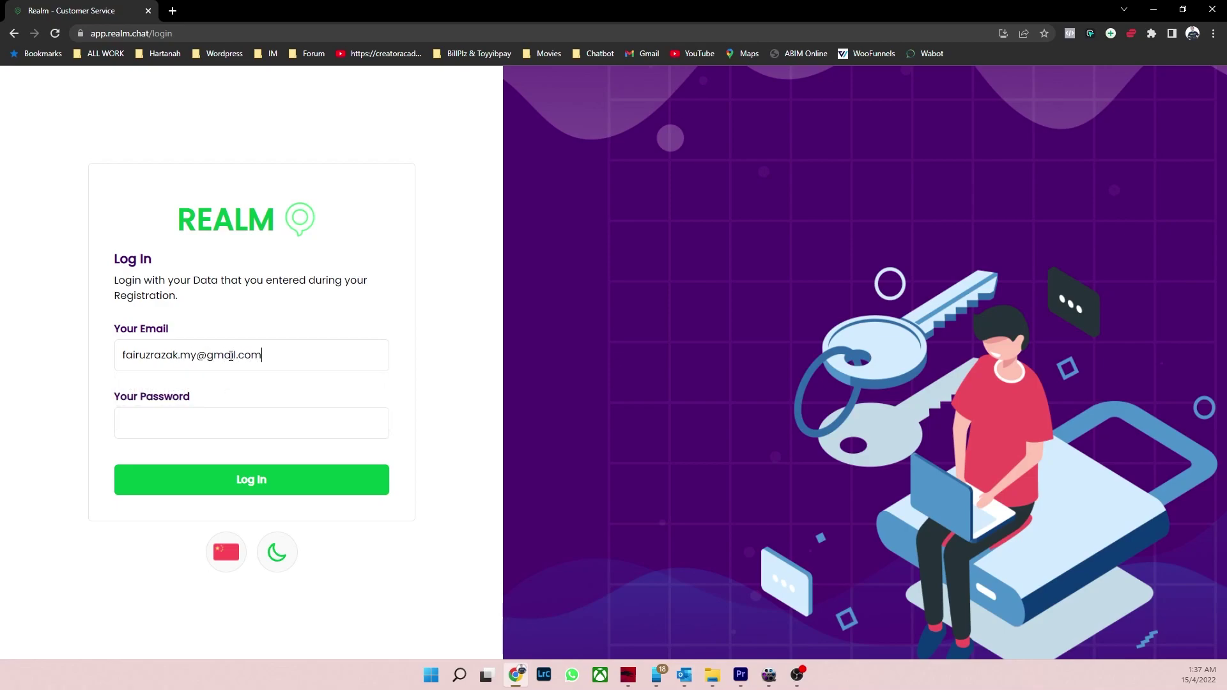
left_click(206, 437)
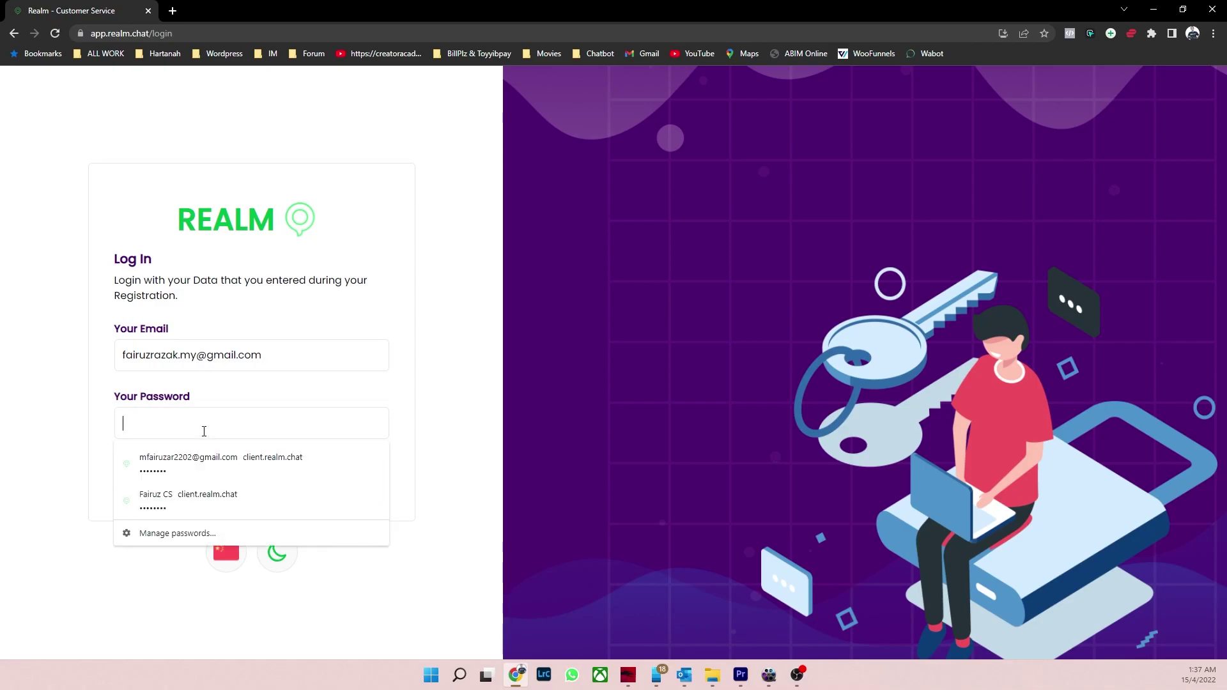
type("•")
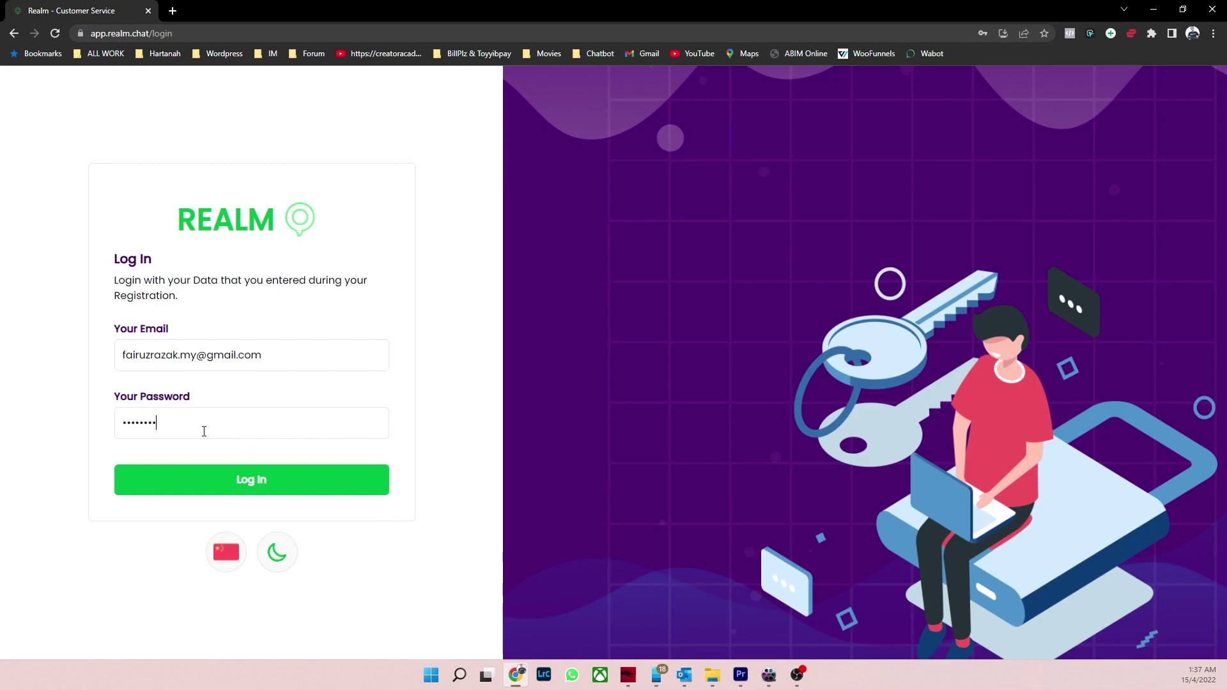
left_click(245, 498)
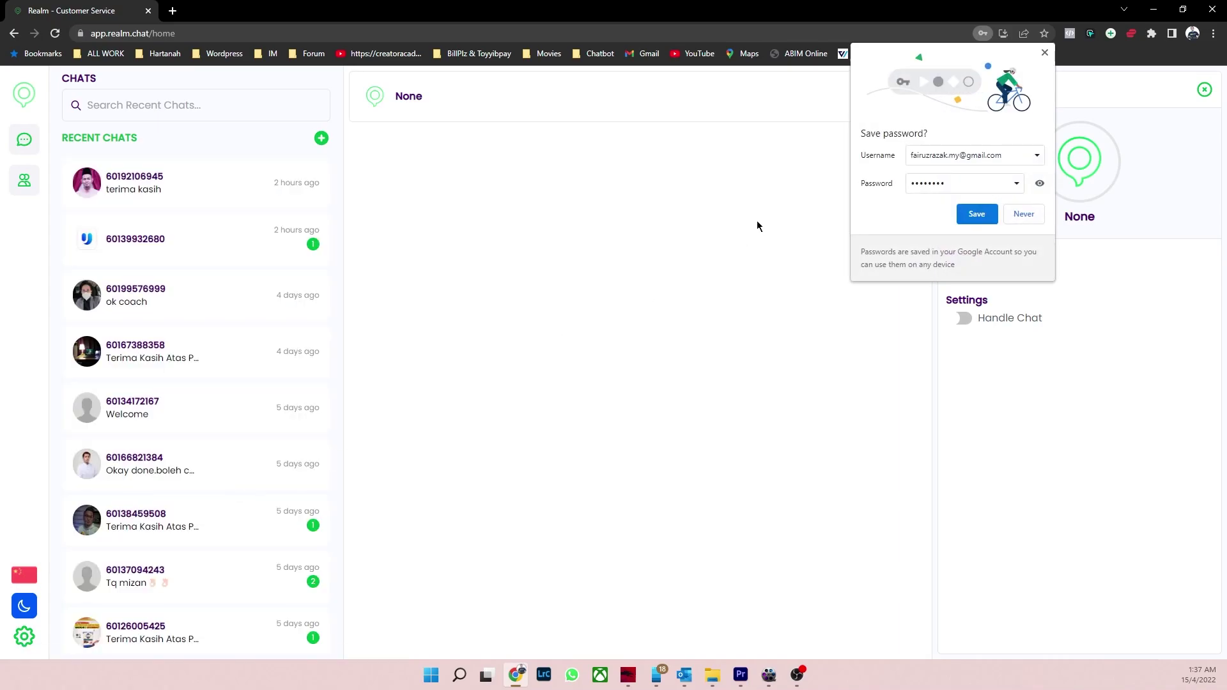
Step: Save the login, then review the most recent customer chat's harga auto-reply, briefly checking the second chat
left_click(990, 216)
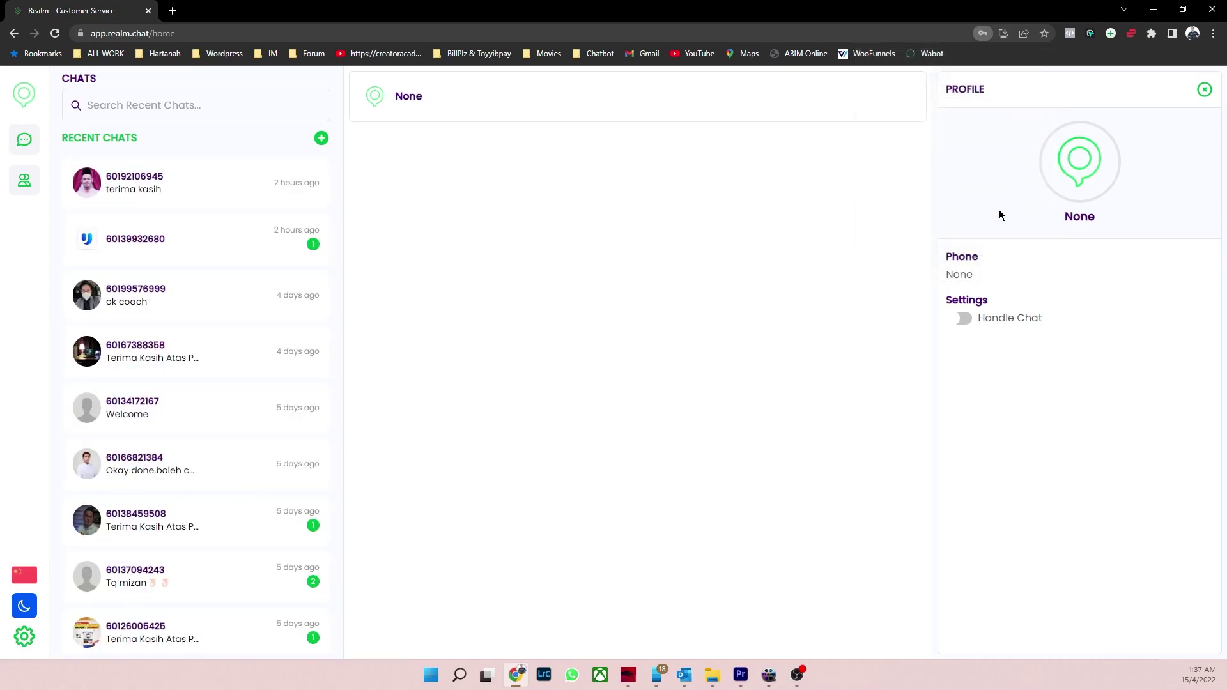
left_click(206, 192)
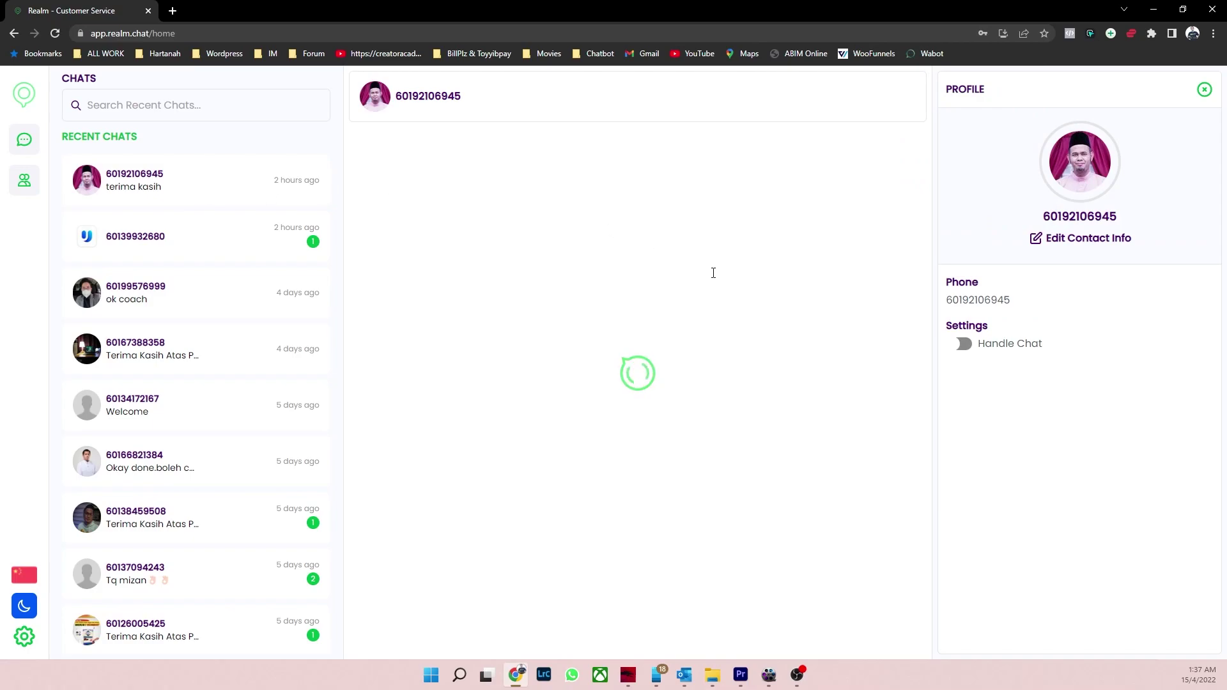
scroll(759, 409, "down", 3)
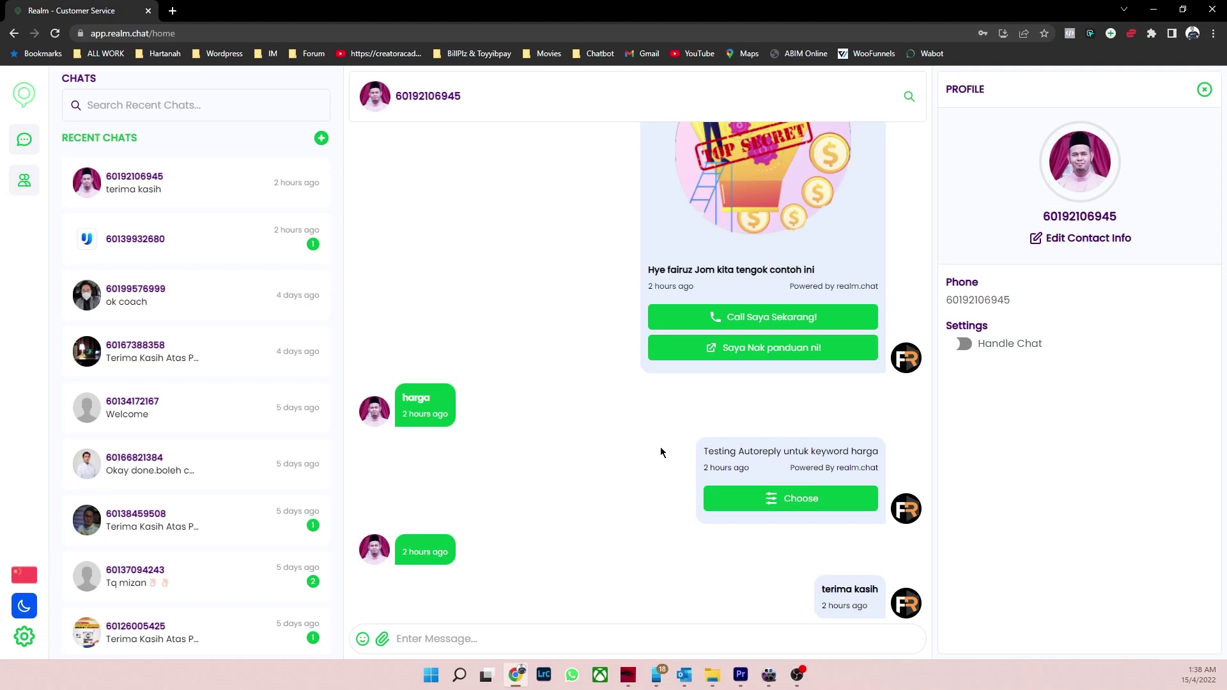
scroll(661, 452, "up", 1)
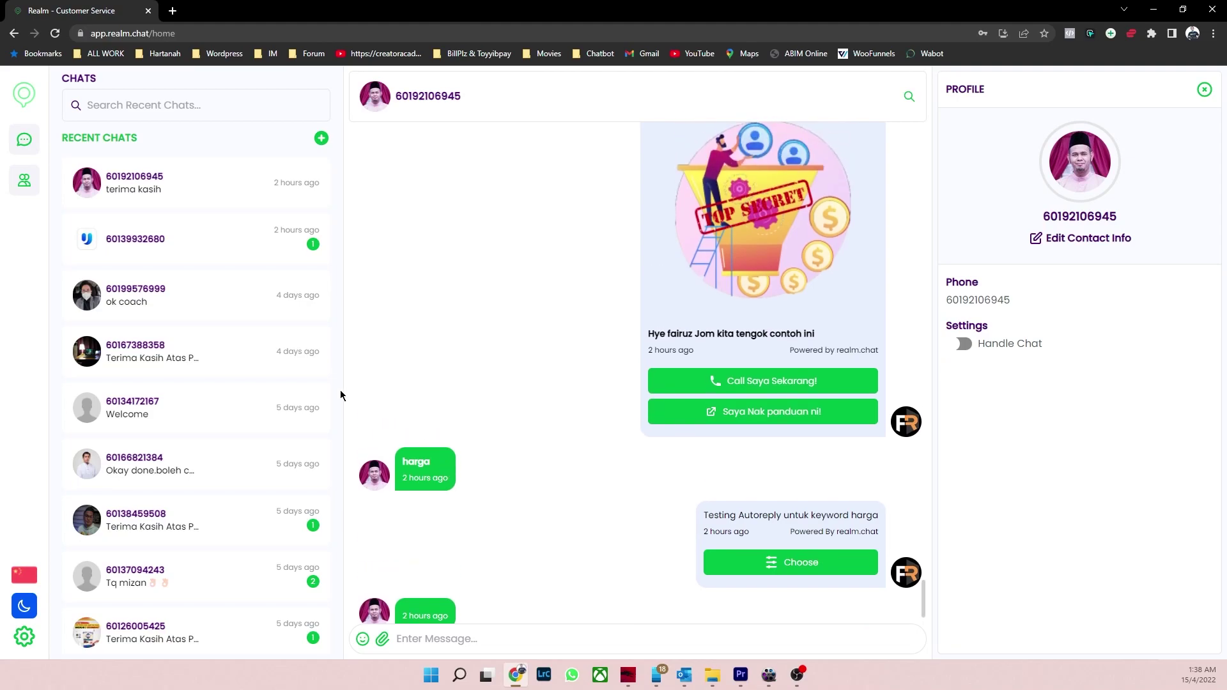
left_click(203, 254)
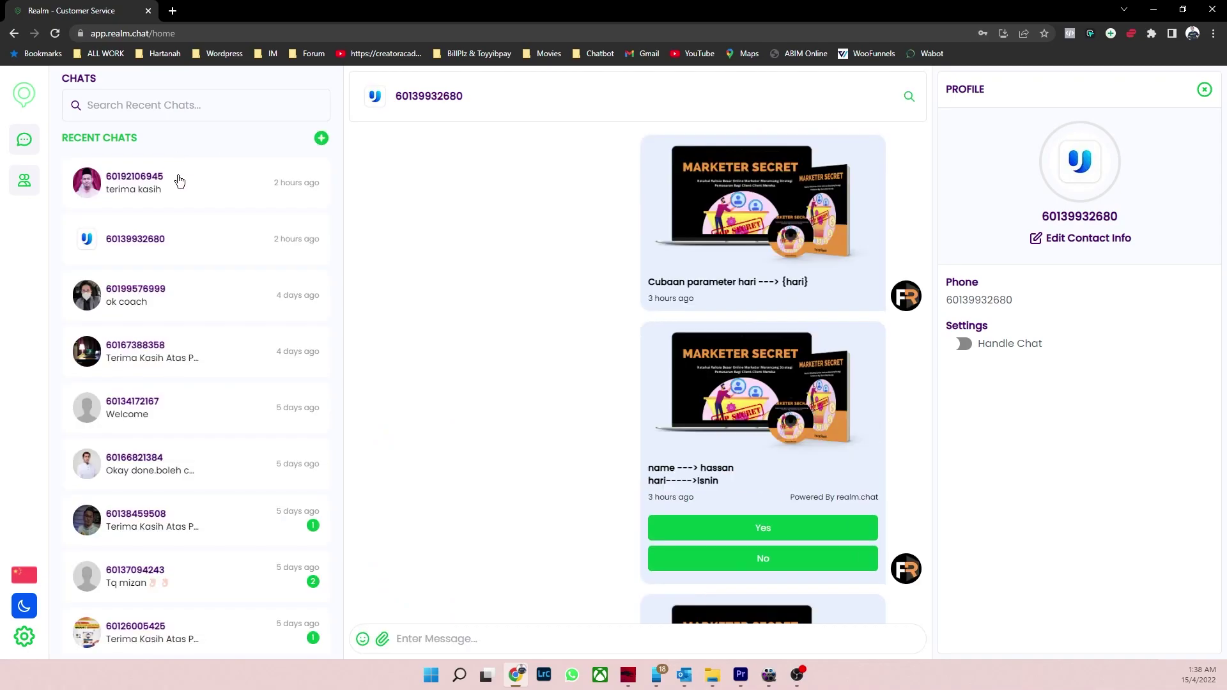
left_click(179, 182)
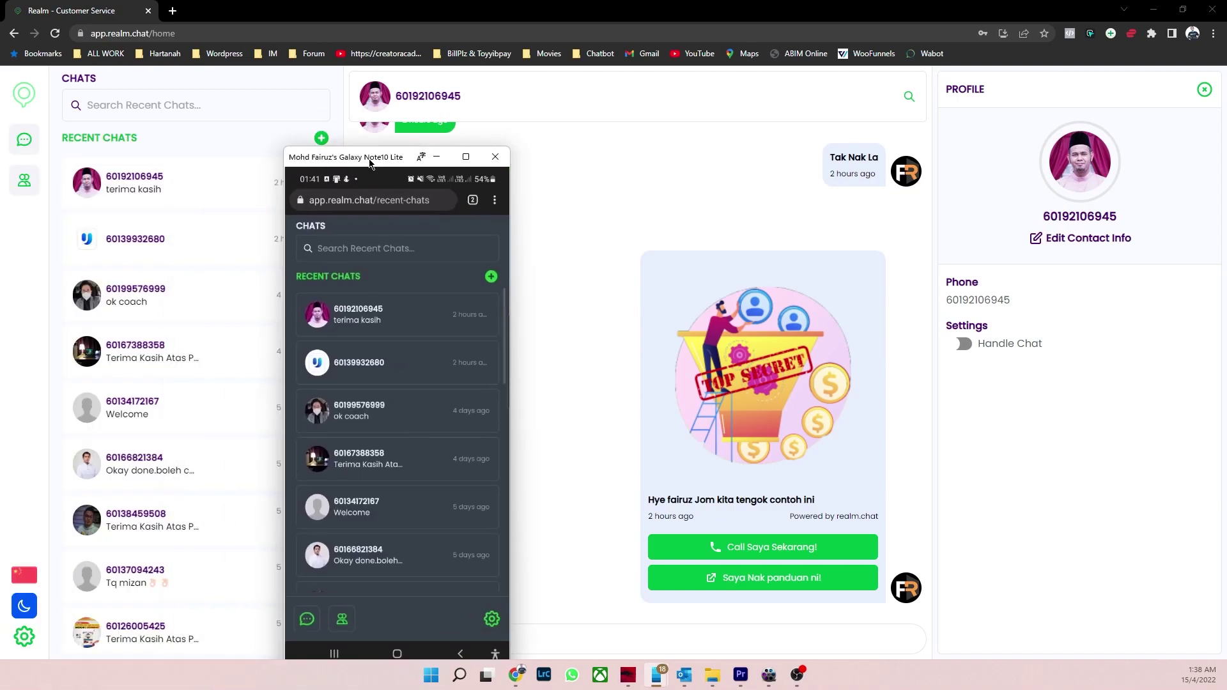
left_click_drag(373, 159, 343, 91)
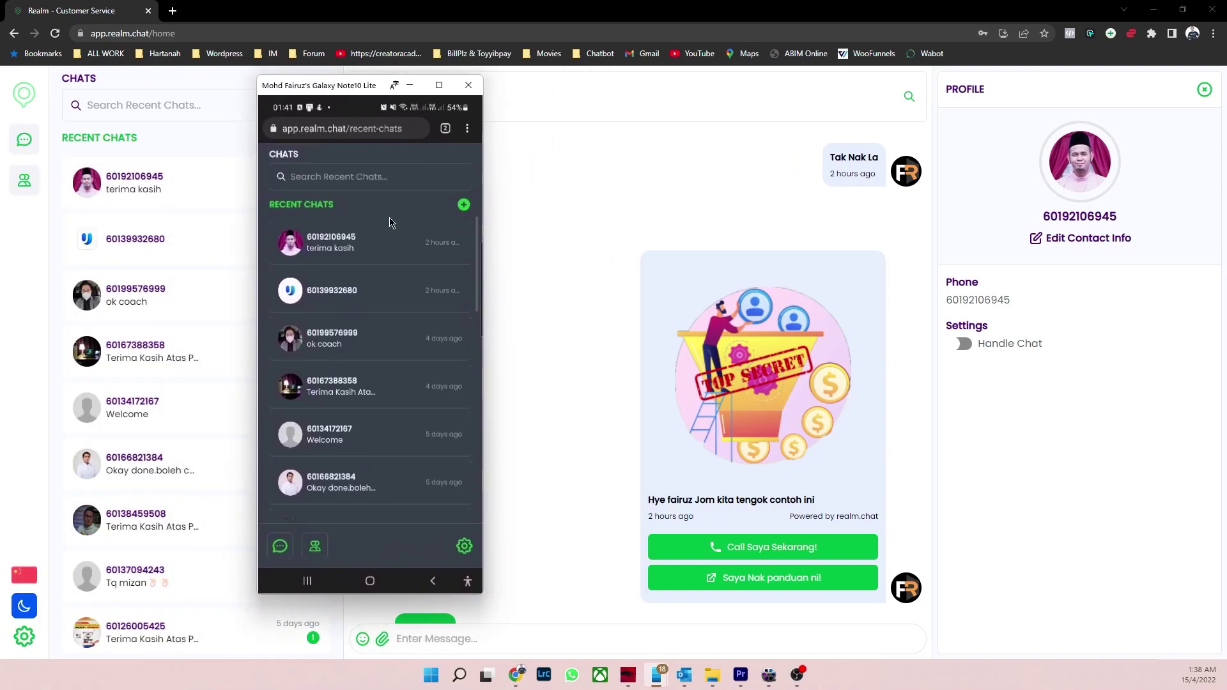
left_click(372, 243)
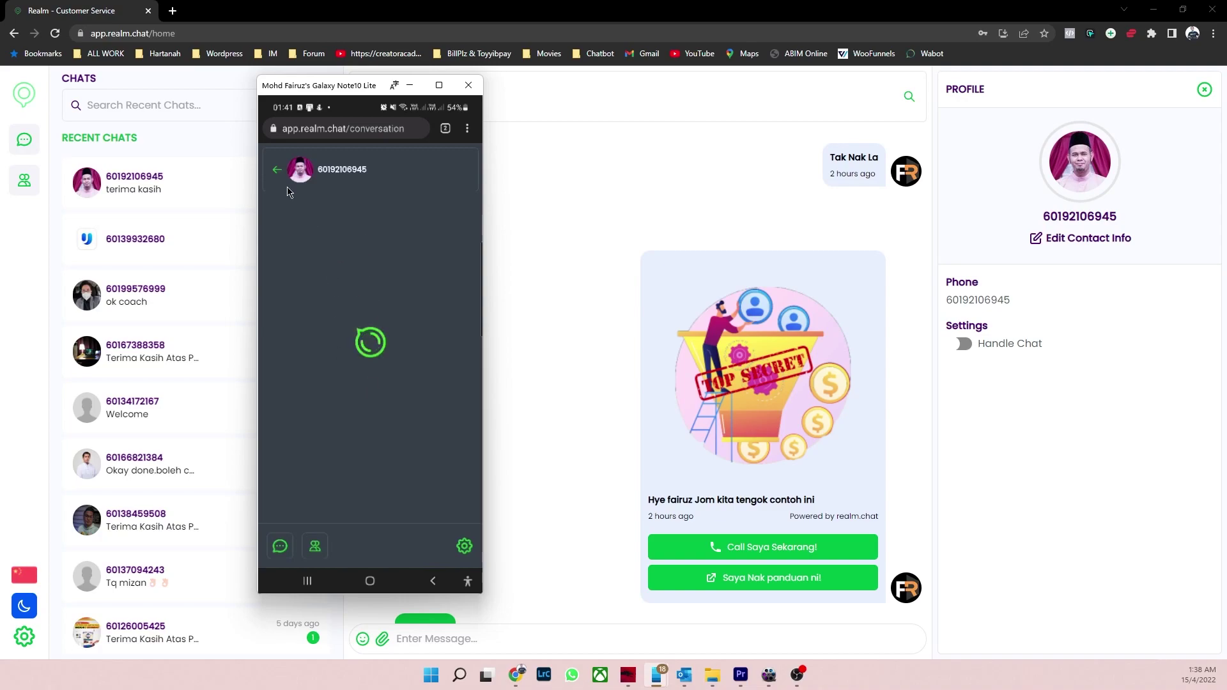
left_click(277, 170)
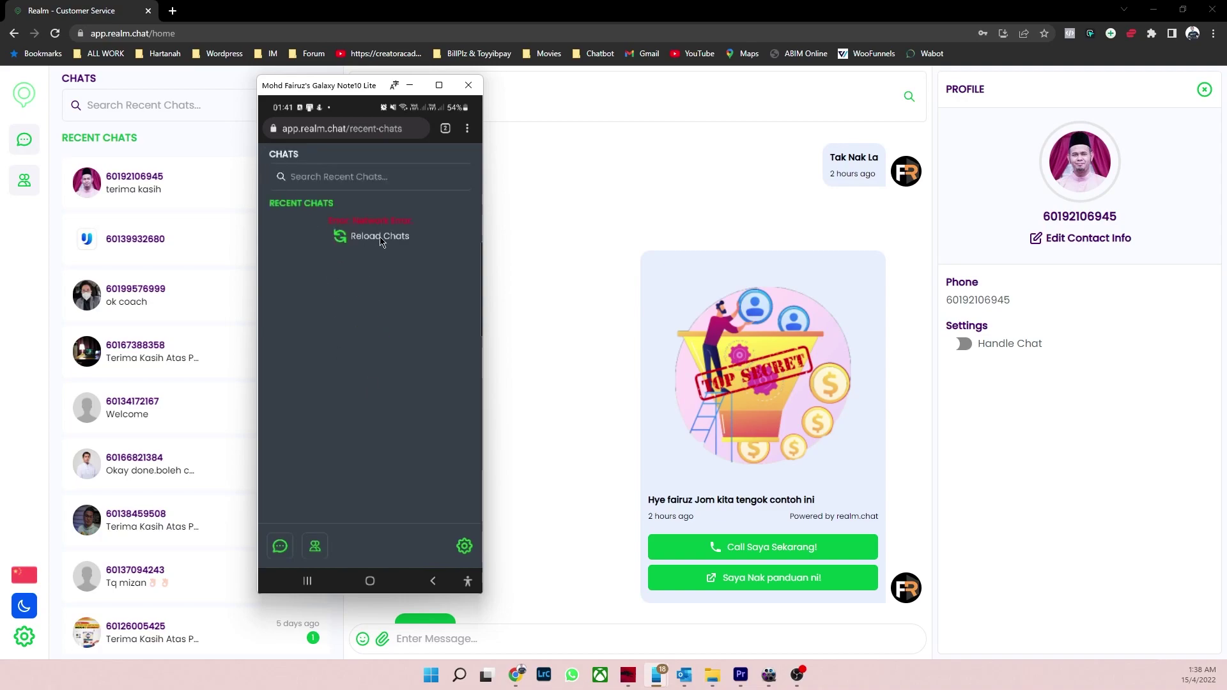
left_click(380, 238)
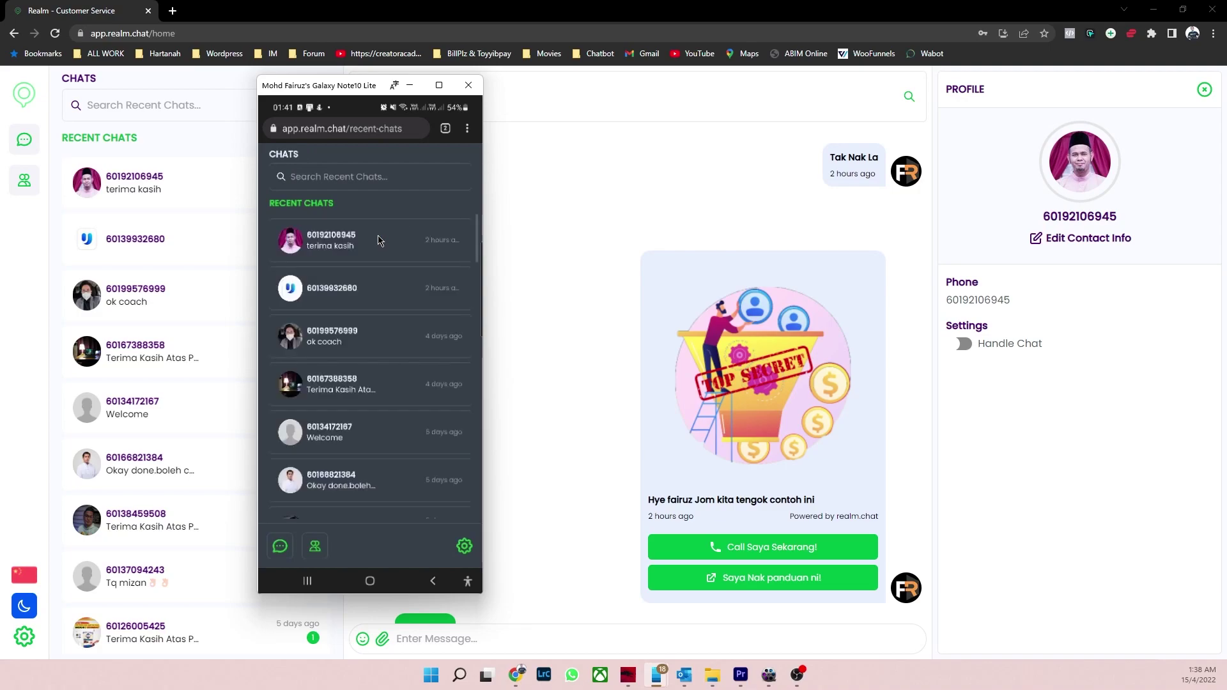
left_click(378, 240)
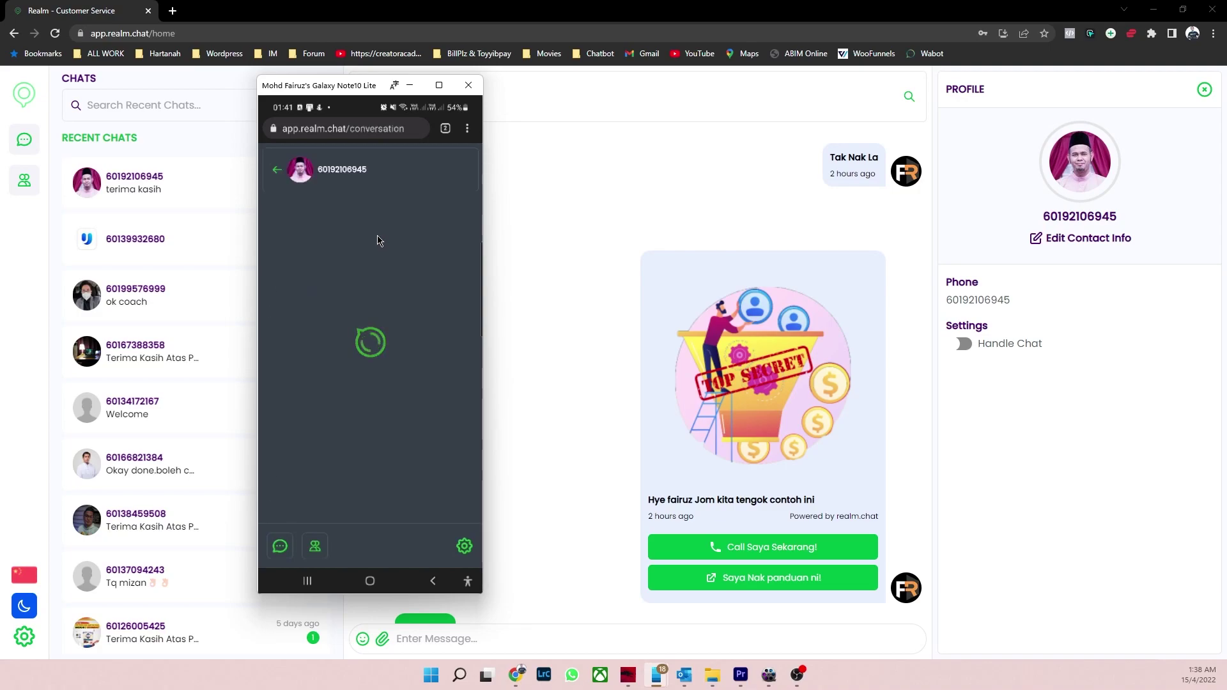
scroll(570, 370, "down", 4)
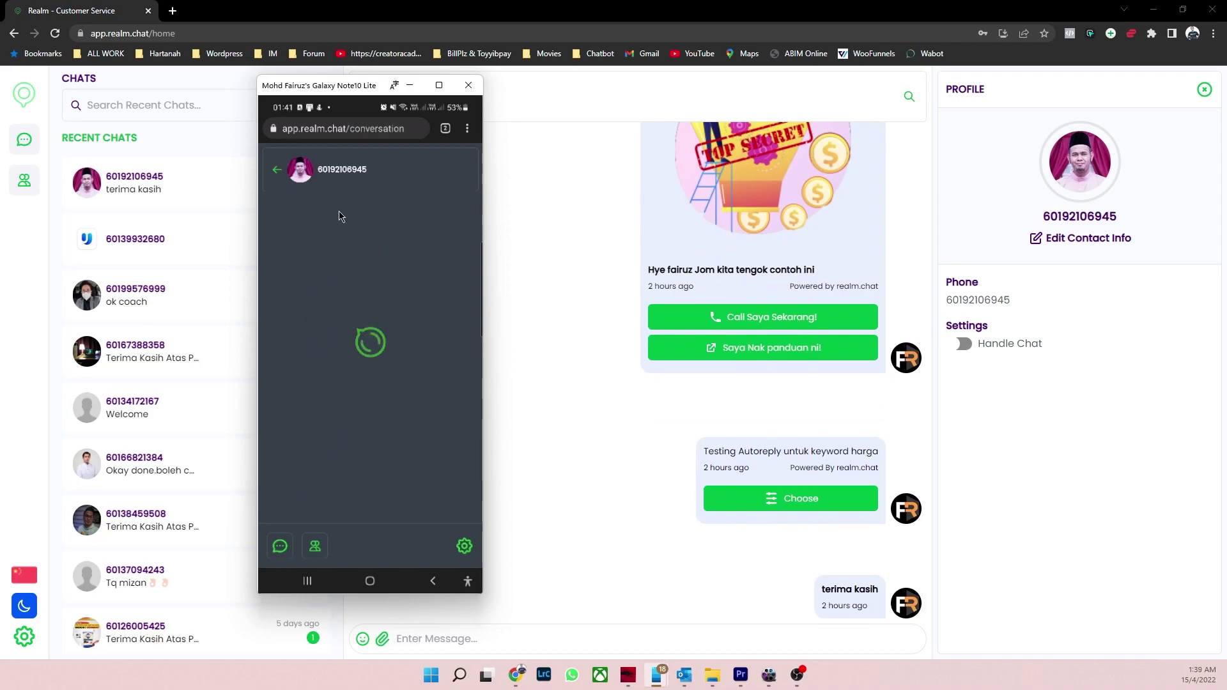
left_click_drag(349, 88, 283, 104)
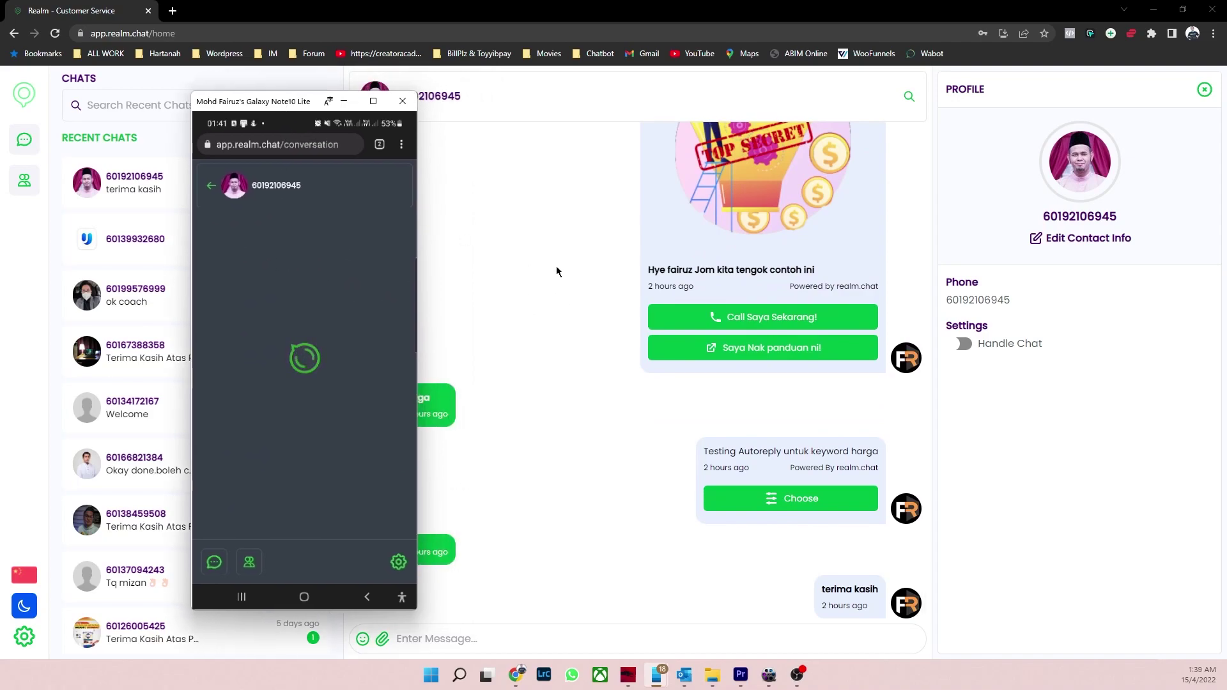
left_click(212, 190)
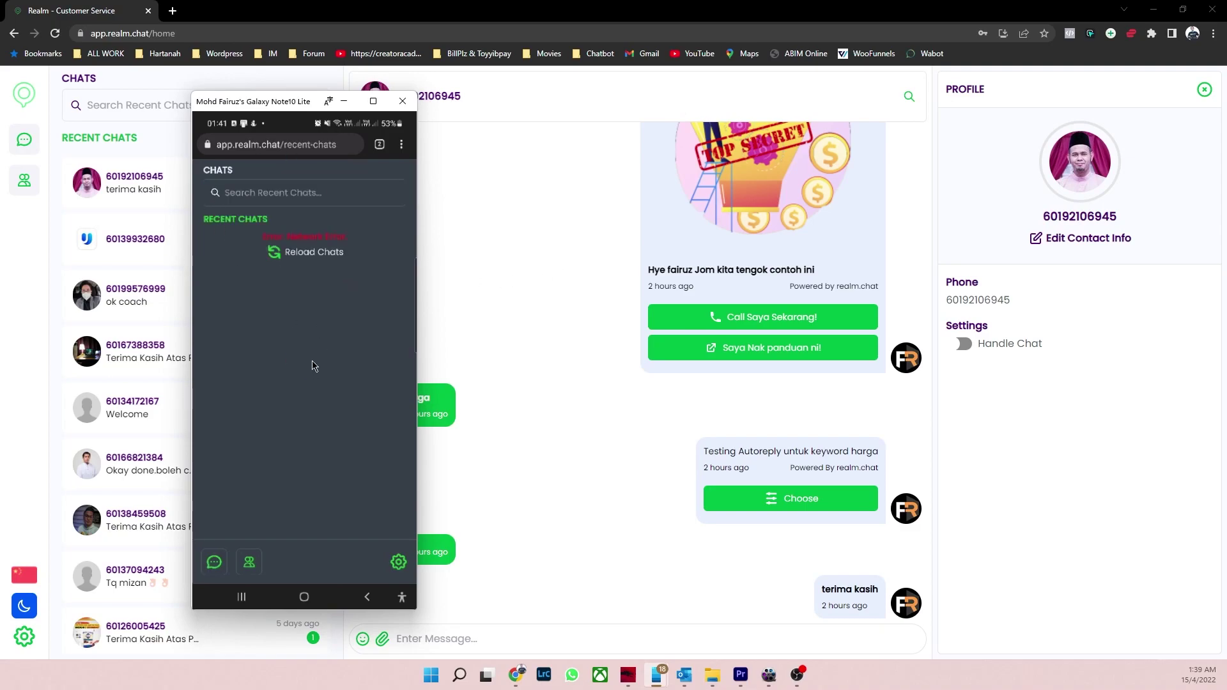
left_click(345, 102)
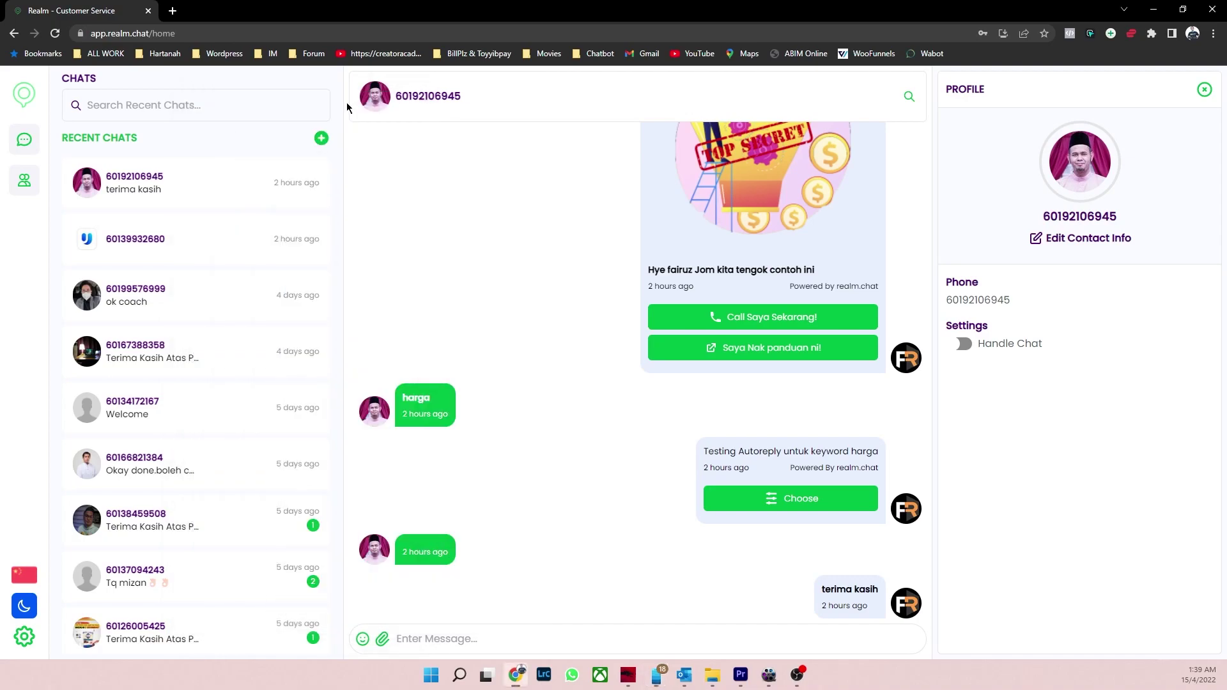